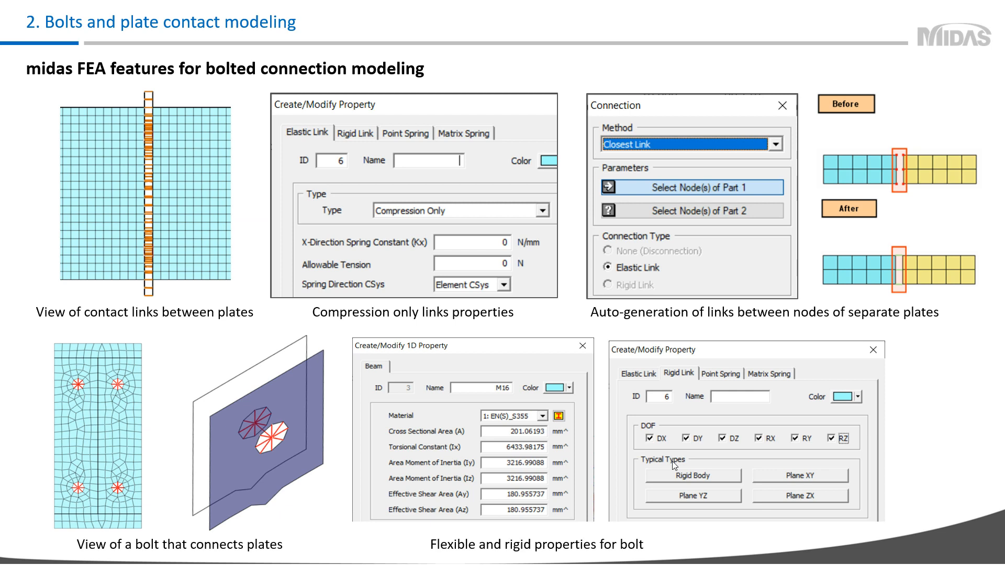
{"action": "left_click", "coordinate": [620, 300]}
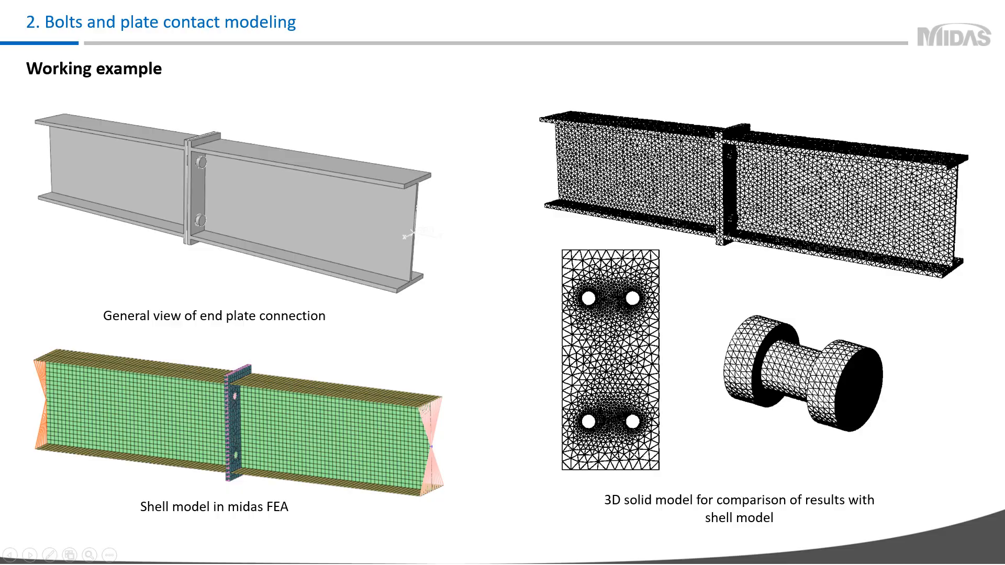
Switch to the part_1_Bolt_start end plate connection model in midas FEA
{"action": "key", "text": "alt+Tab"}
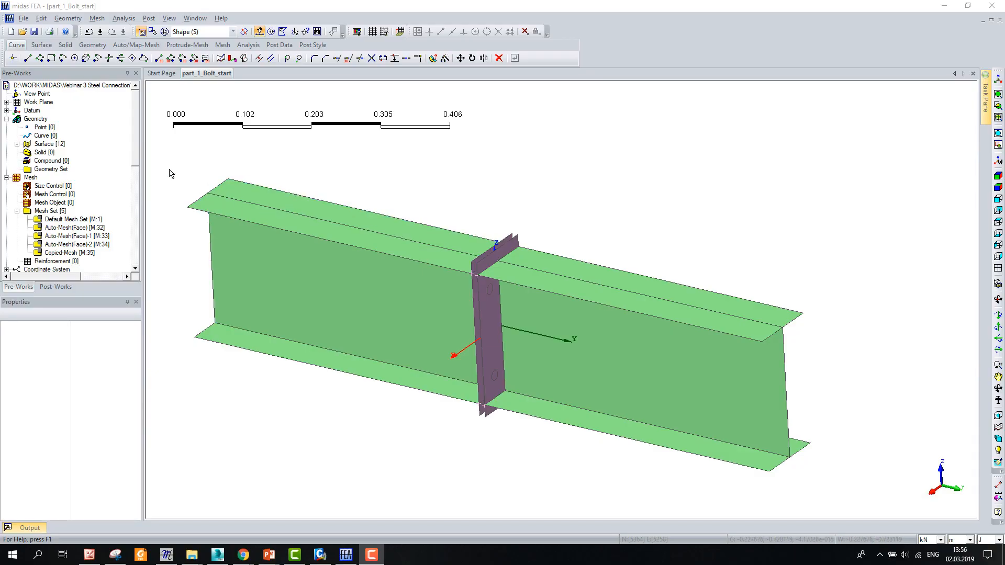
{"action": "scroll", "coordinate": [173, 184], "scroll_direction": "down", "scroll_amount": 3}
{"action": "mouse_move", "coordinate": [465, 303]}
{"action": "middle_mouse_down"}
{"action": "mouse_move", "coordinate": [473, 222]}
{"action": "mouse_move", "coordinate": [471, 314]}
{"action": "middle_mouse_up"}
{"action": "scroll", "coordinate": [453, 261], "scroll_direction": "up", "scroll_amount": 2}
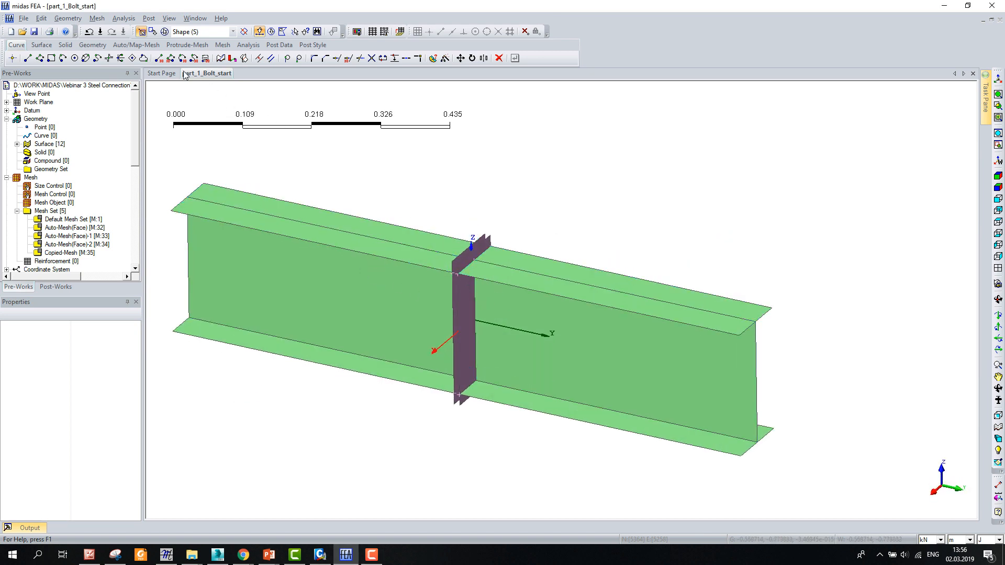
Review the definitions of the EN(S)_S355 and M16_8.8 materials without changing them
{"action": "left_click", "coordinate": [125, 23]}
{"action": "left_click", "coordinate": [137, 46]}
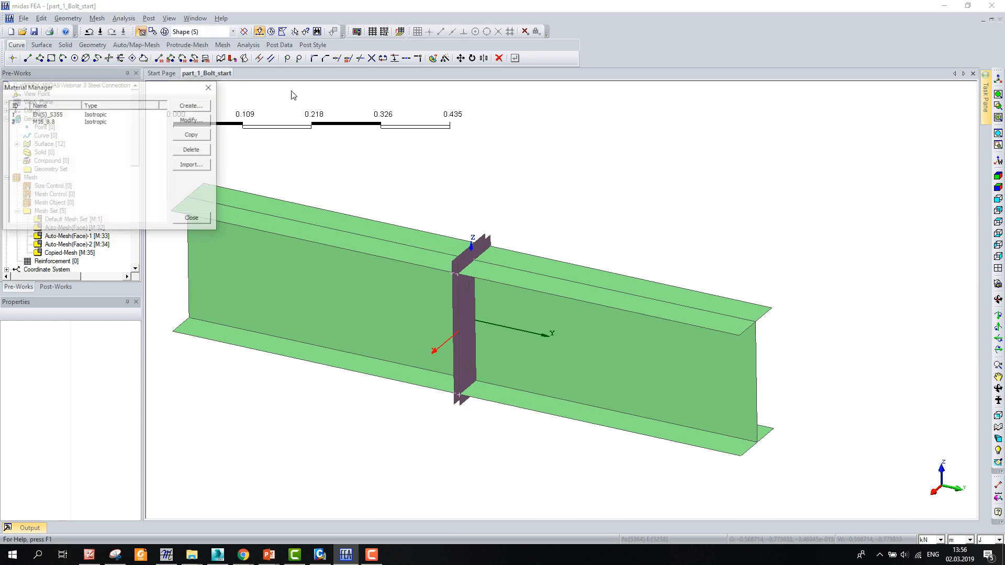
{"action": "left_click_drag", "start_coordinate": [138, 82], "coordinate": [723, 101]}
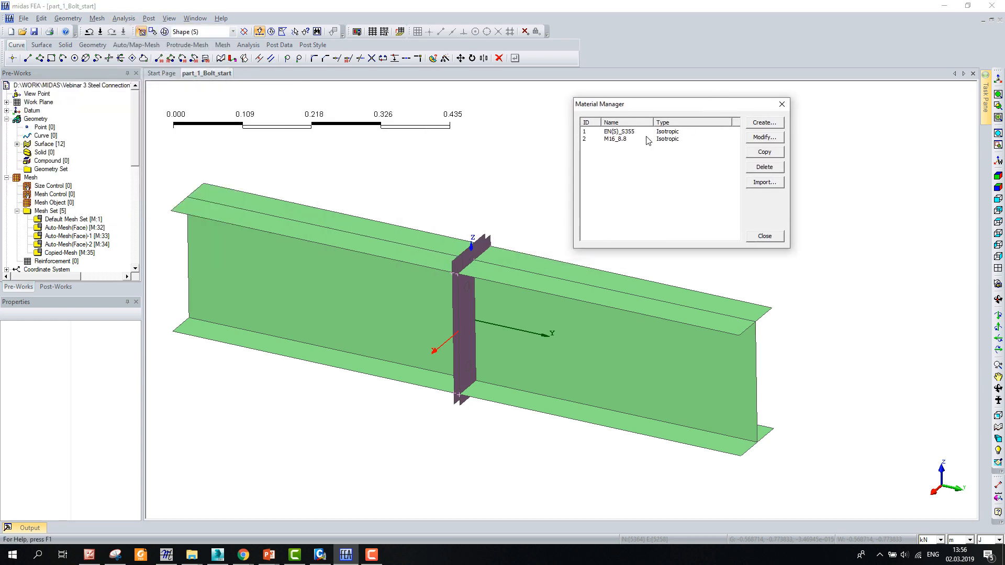
{"action": "double_click", "coordinate": [617, 131]}
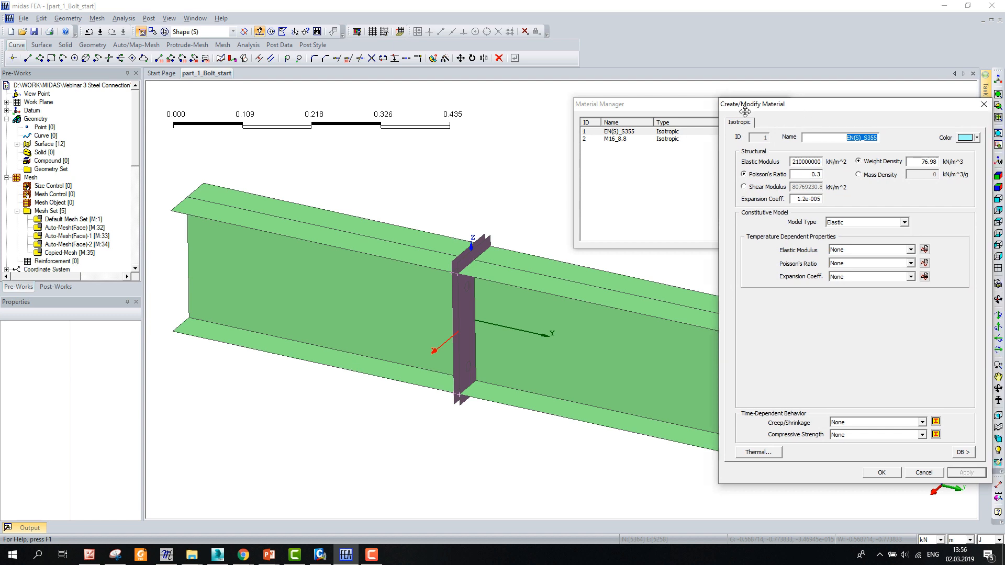
{"action": "left_click", "coordinate": [870, 109]}
{"action": "double_click", "coordinate": [615, 139]}
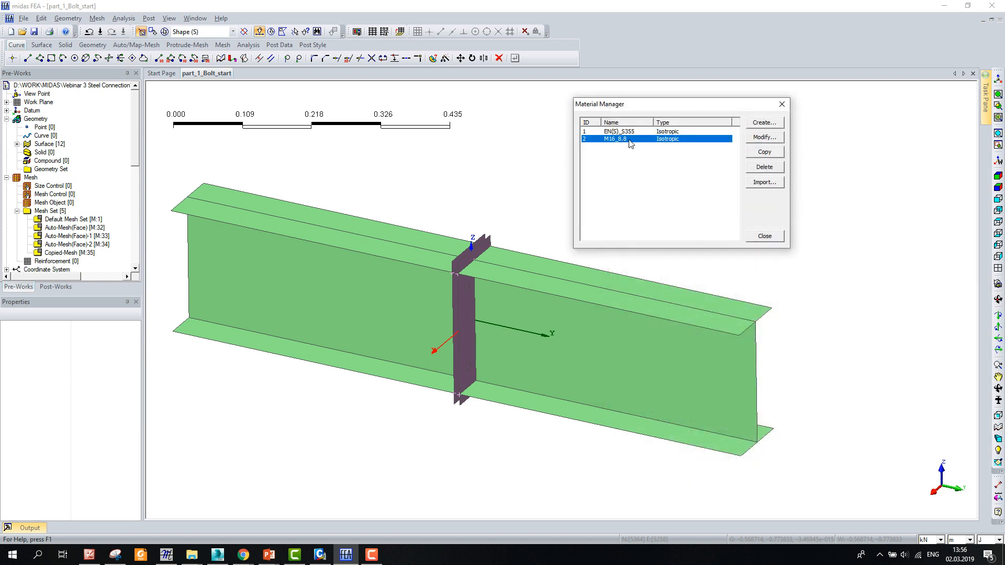
{"action": "left_click_drag", "start_coordinate": [819, 107], "coordinate": [666, 122]}
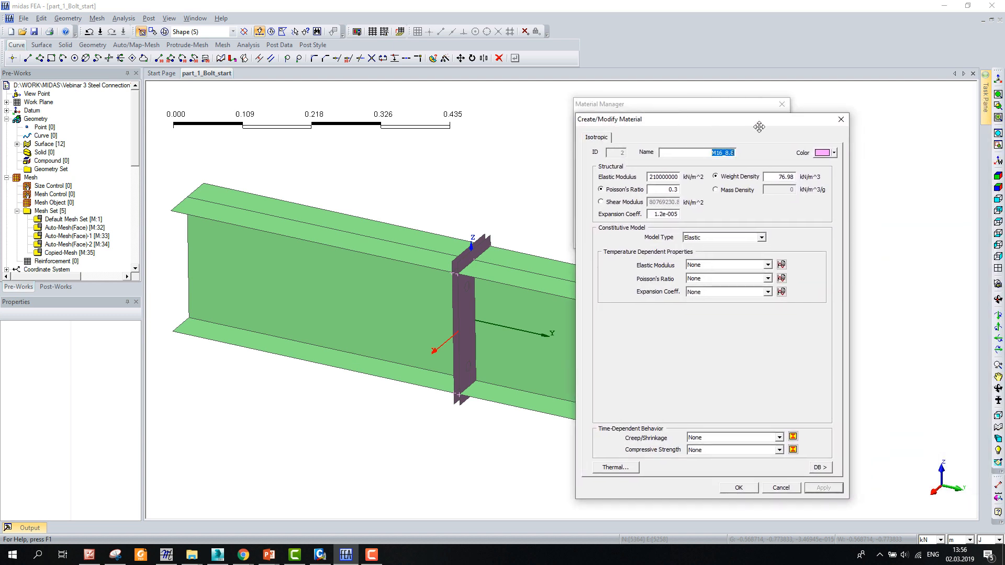
{"action": "left_click", "coordinate": [841, 120]}
{"action": "left_click", "coordinate": [782, 104]}
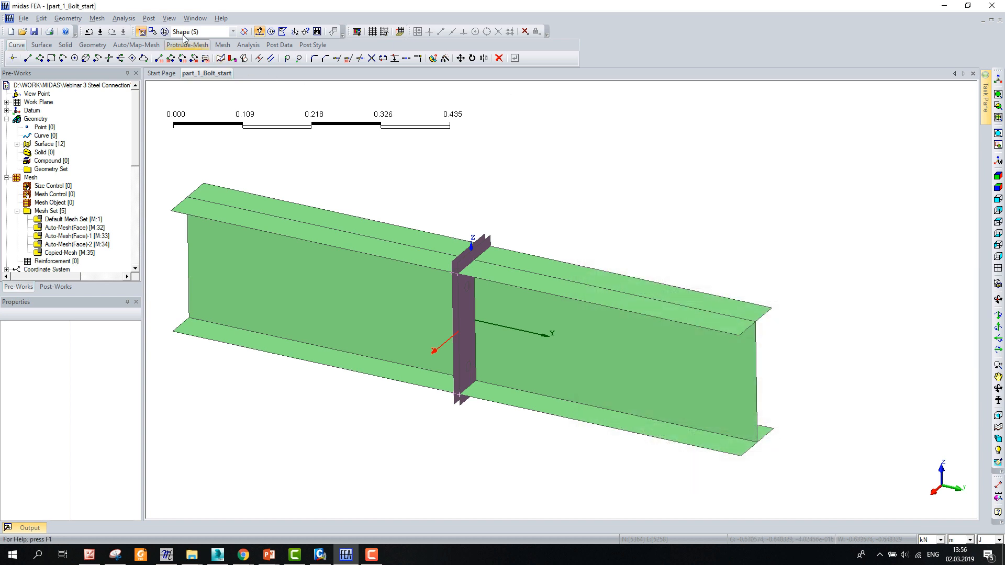
Review the thickness and material settings of the 2D plate property named 10
{"action": "left_click", "coordinate": [148, 18]}
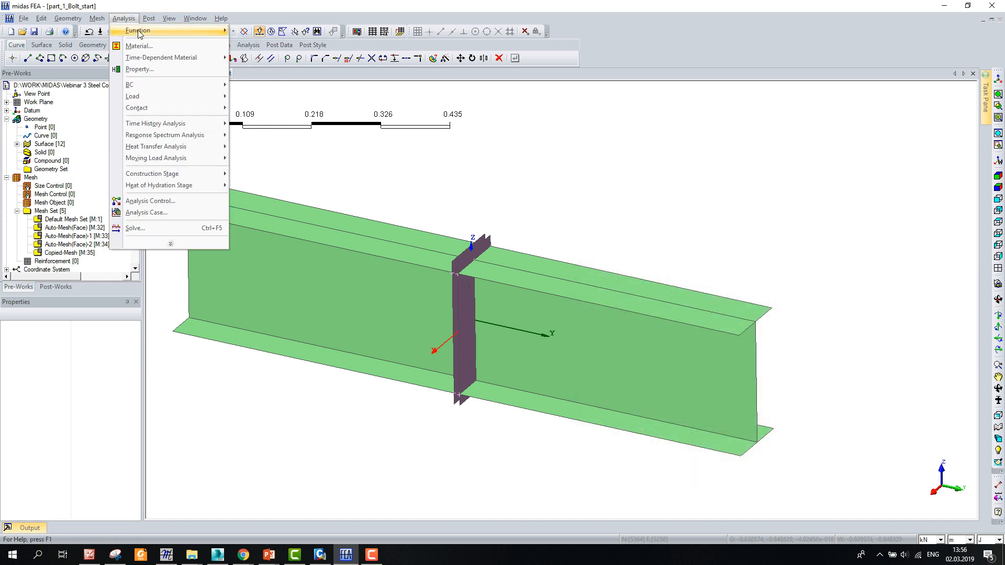
{"action": "left_click", "coordinate": [149, 68]}
{"action": "left_click_drag", "start_coordinate": [161, 92], "coordinate": [759, 122]}
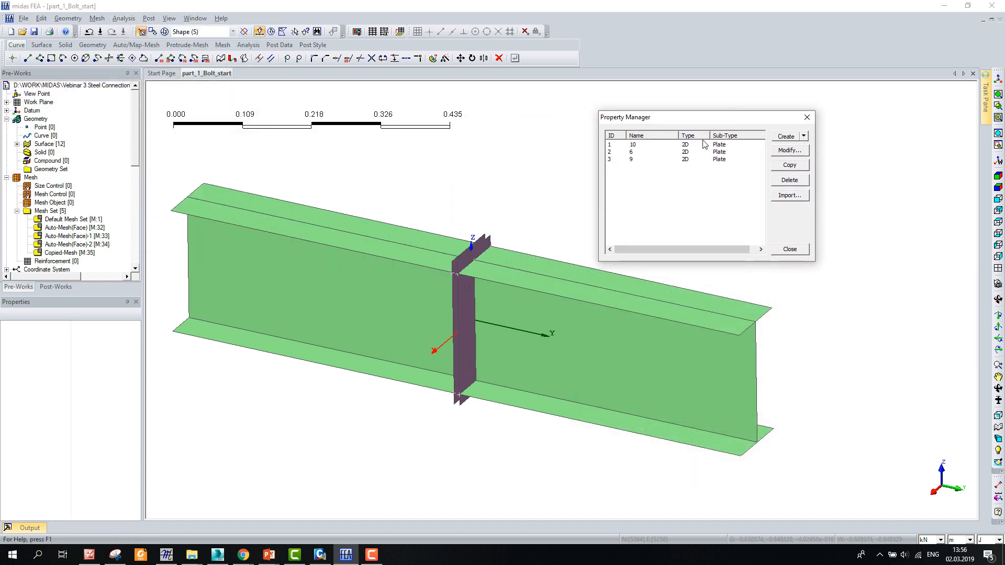
{"action": "double_click", "coordinate": [637, 146]}
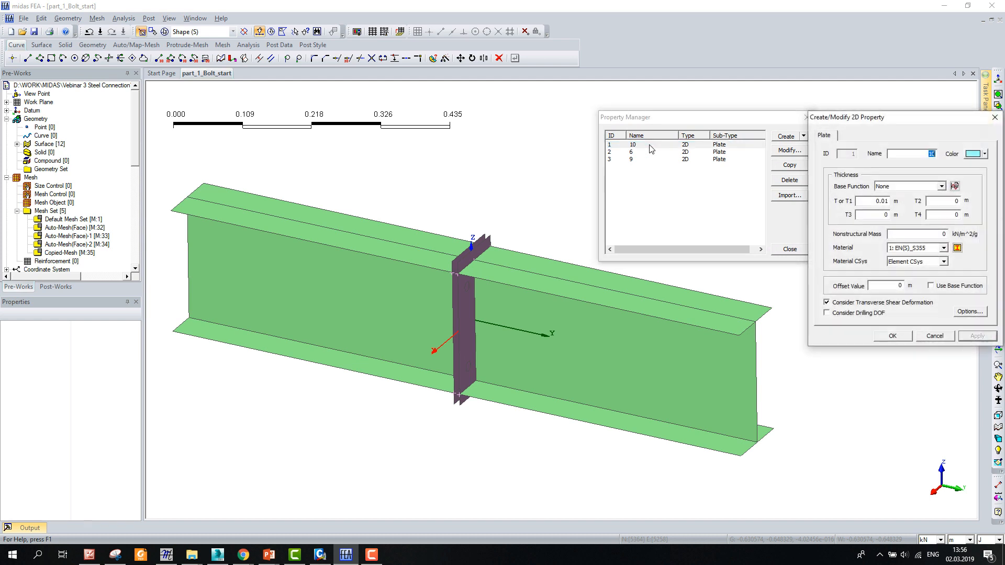
{"action": "left_click_drag", "start_coordinate": [910, 115], "coordinate": [678, 235]}
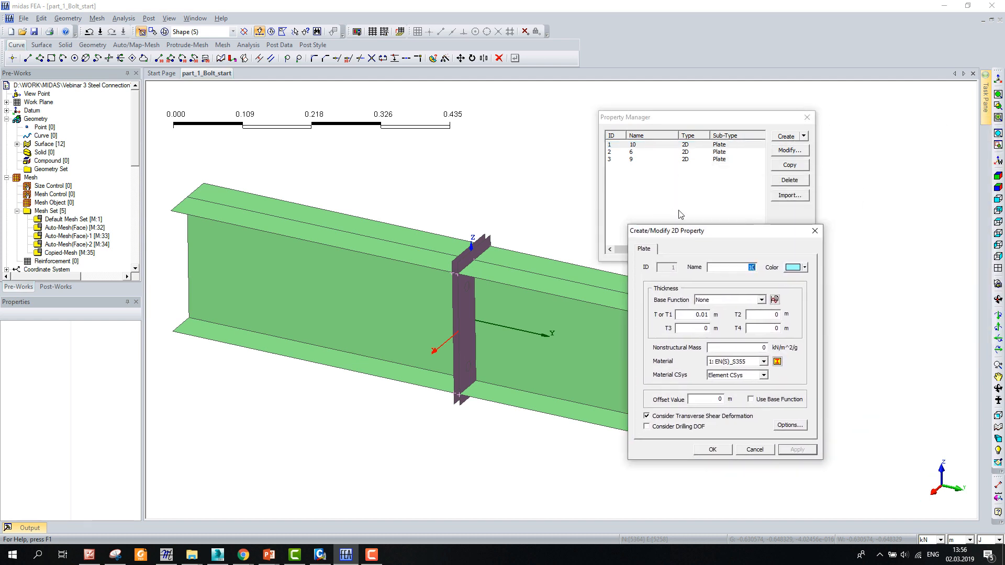
{"action": "left_click", "coordinate": [814, 231]}
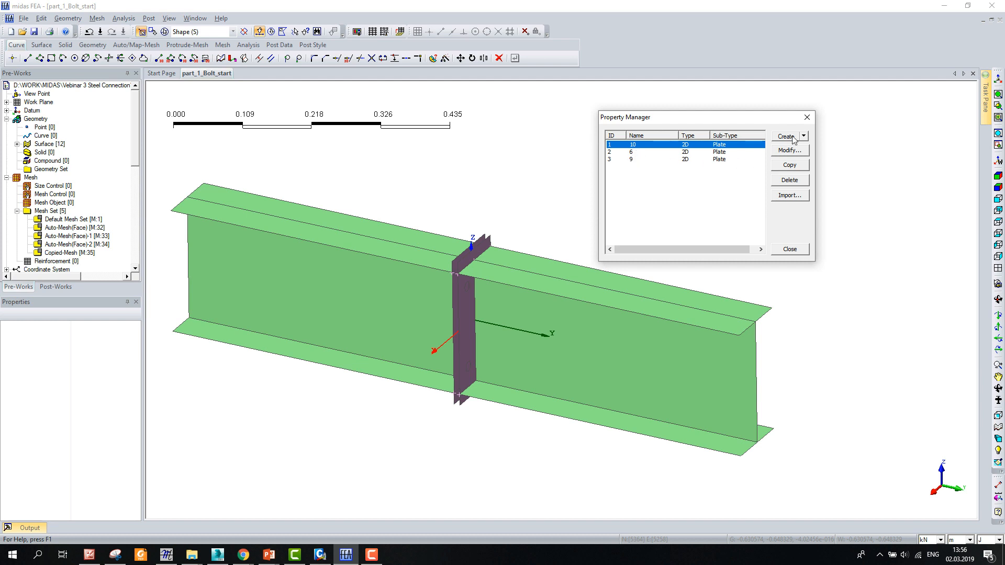
{"action": "left_click", "coordinate": [806, 117]}
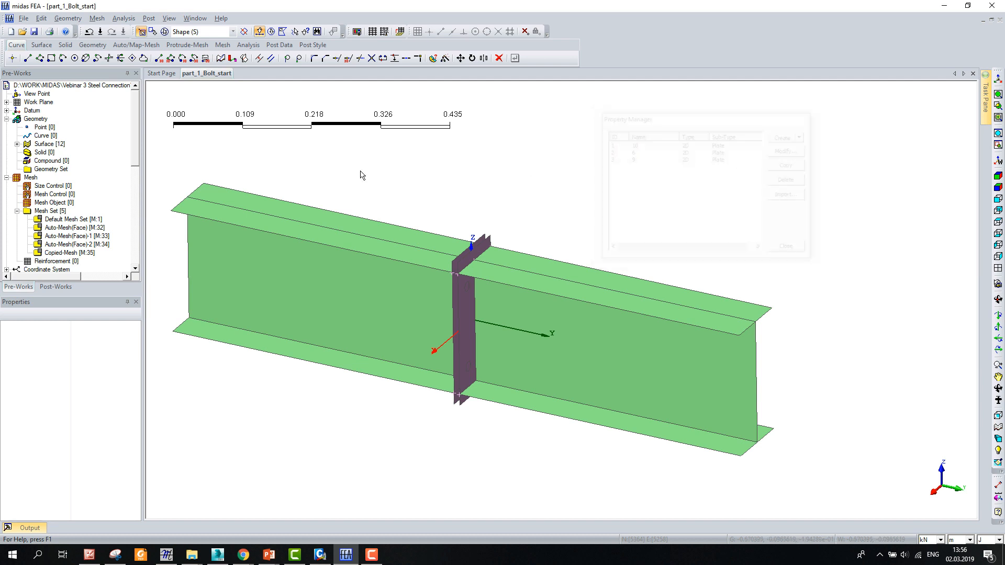
Display all mesh sets so the finite element meshes of the beams and end plates are shown
{"action": "right_click", "coordinate": [31, 177]}
{"action": "left_click", "coordinate": [62, 184]}
{"action": "middle_click_drag", "start_coordinate": [293, 209], "coordinate": [393, 263]}
{"action": "scroll", "coordinate": [413, 340], "scroll_direction": "up", "scroll_amount": 4}
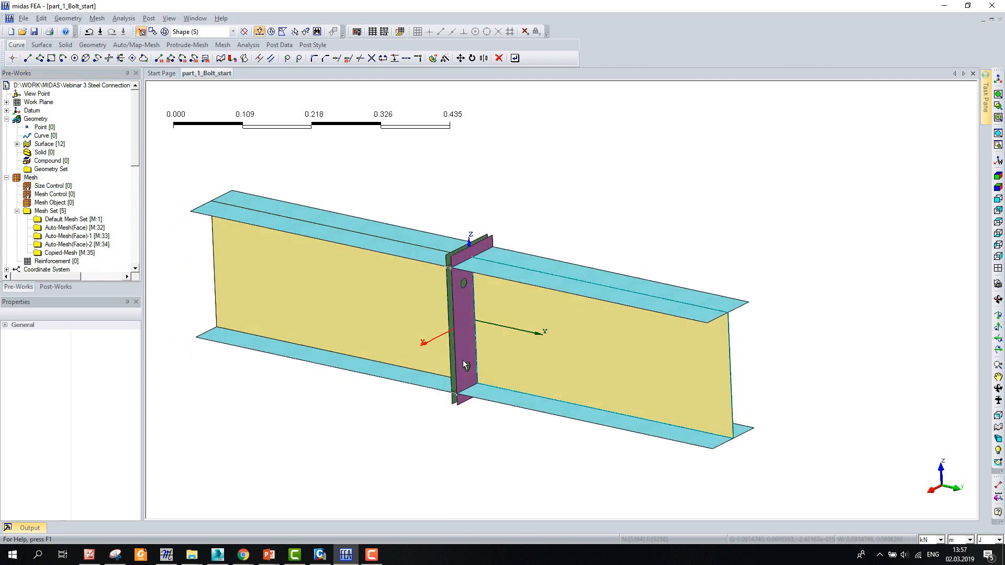
{"action": "scroll", "coordinate": [393, 335], "scroll_direction": "down", "scroll_amount": 3}
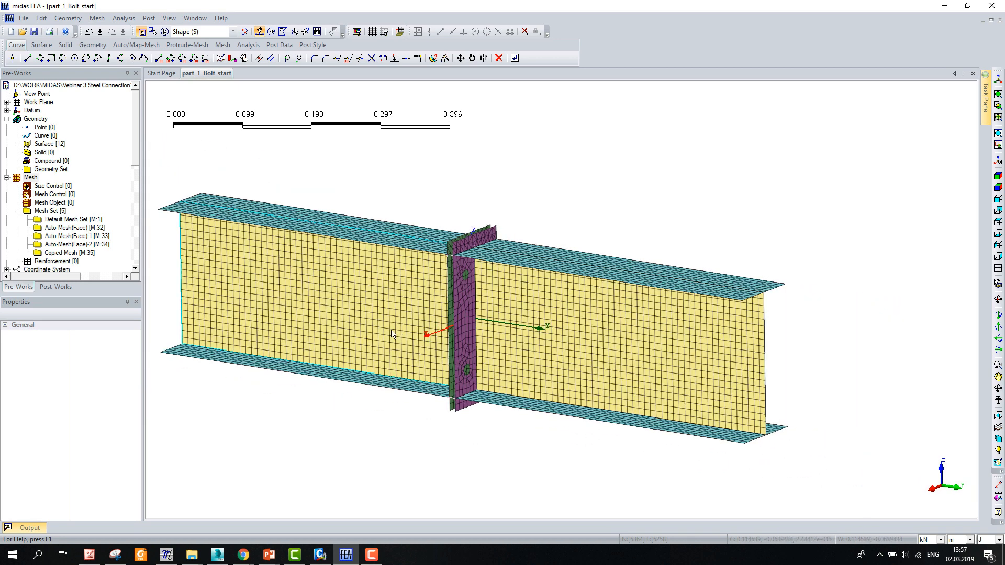
{"action": "scroll", "coordinate": [405, 339], "scroll_direction": "down", "scroll_amount": 2}
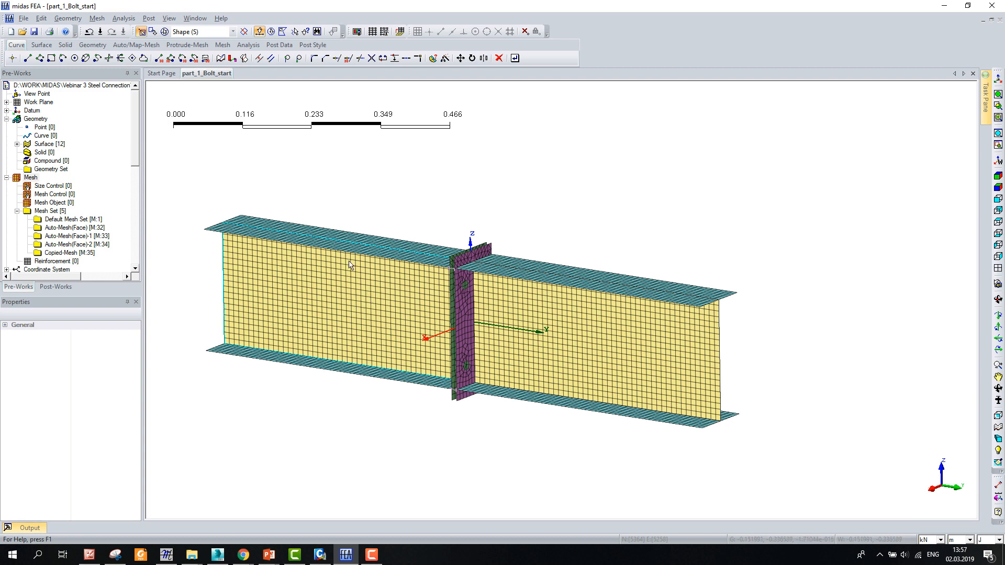
{"action": "scroll", "coordinate": [347, 196], "scroll_direction": "up", "scroll_amount": 2}
{"action": "scroll", "coordinate": [345, 198], "scroll_direction": "down", "scroll_amount": 1}
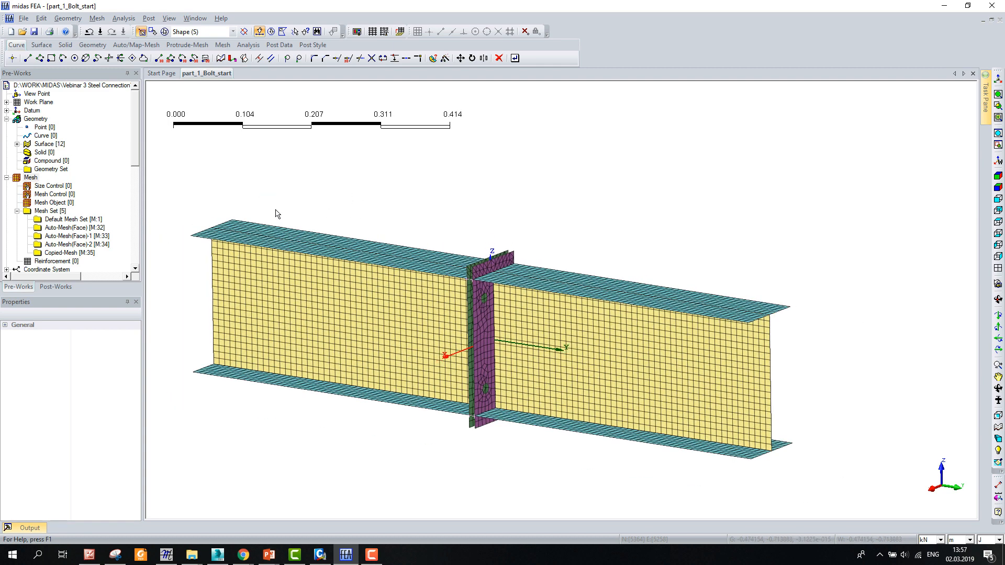
Start a new 1D beam property for the bolts, named M16
{"action": "left_click", "coordinate": [124, 19]}
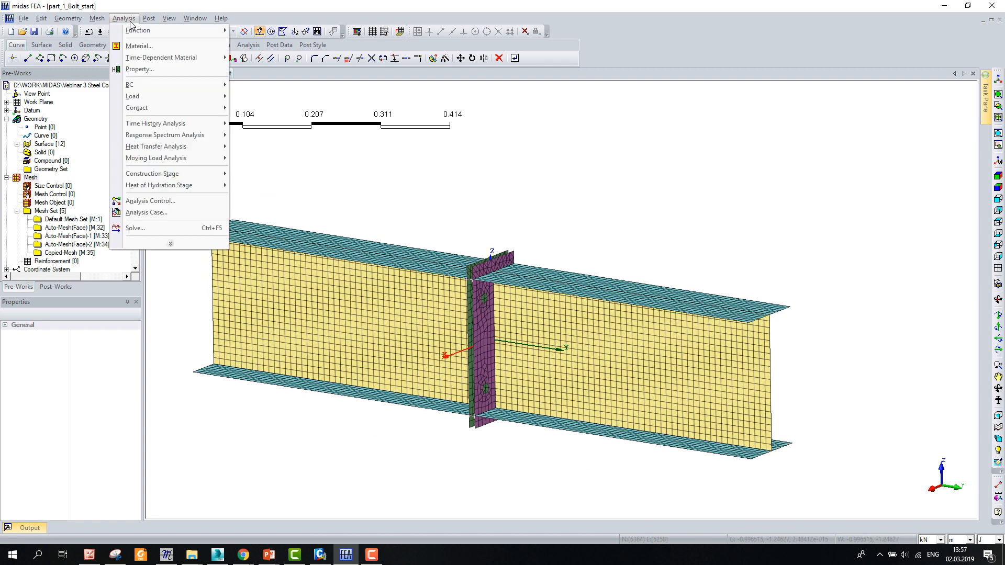
{"action": "left_click", "coordinate": [152, 70]}
{"action": "left_click_drag", "start_coordinate": [196, 85], "coordinate": [668, 65]}
{"action": "left_click", "coordinate": [680, 86]}
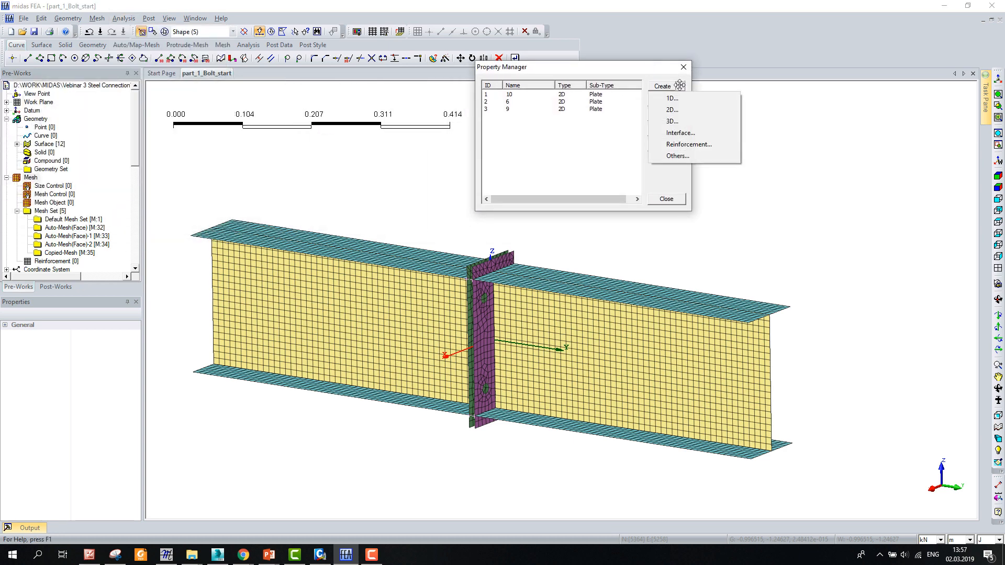
{"action": "left_click", "coordinate": [676, 97]}
{"action": "left_click_drag", "start_coordinate": [743, 67], "coordinate": [619, 193]}
{"action": "left_click", "coordinate": [675, 160]}
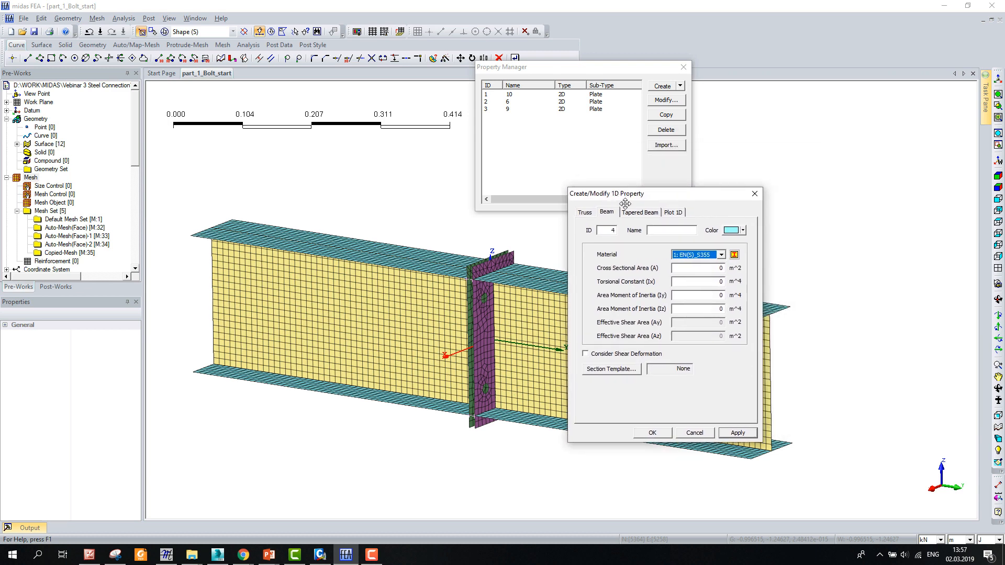
{"action": "left_click", "coordinate": [663, 231]}
Give the M16 beam property a solid round section with a diameter of 0.016 m and save it
{"action": "left_click", "coordinate": [611, 369]}
{"action": "left_click", "coordinate": [697, 251]}
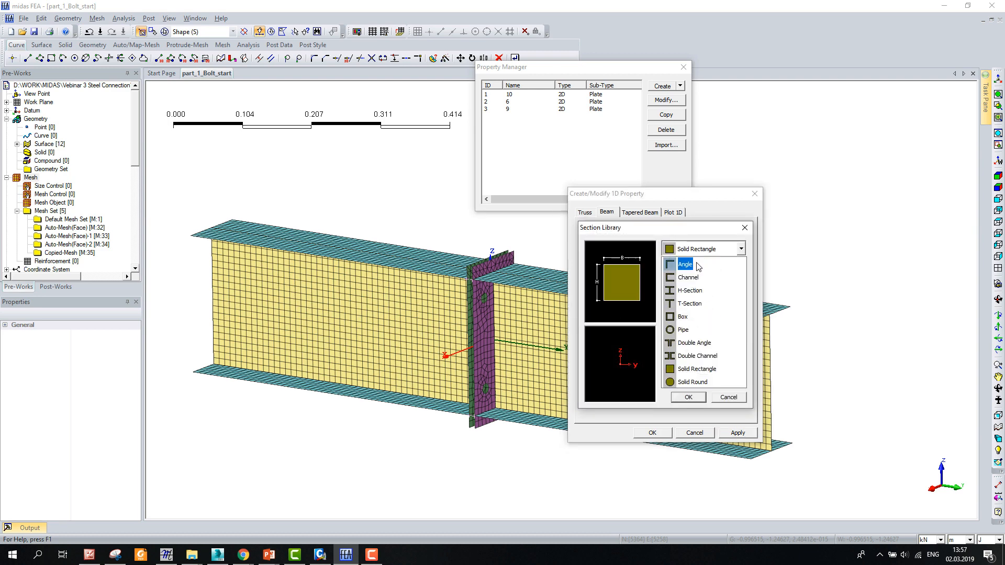
{"action": "left_click", "coordinate": [706, 383]}
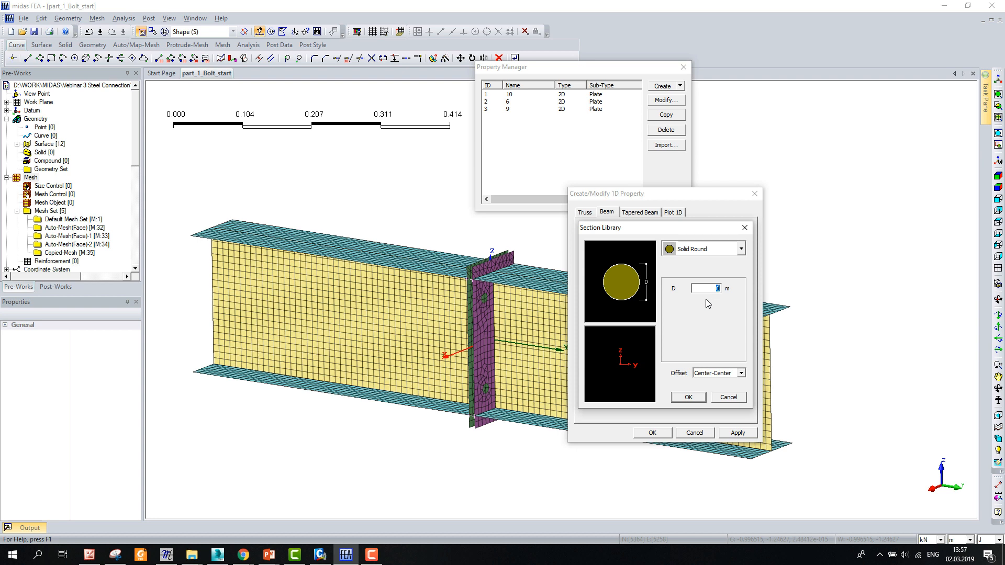
{"action": "type", "text": "0.016"}
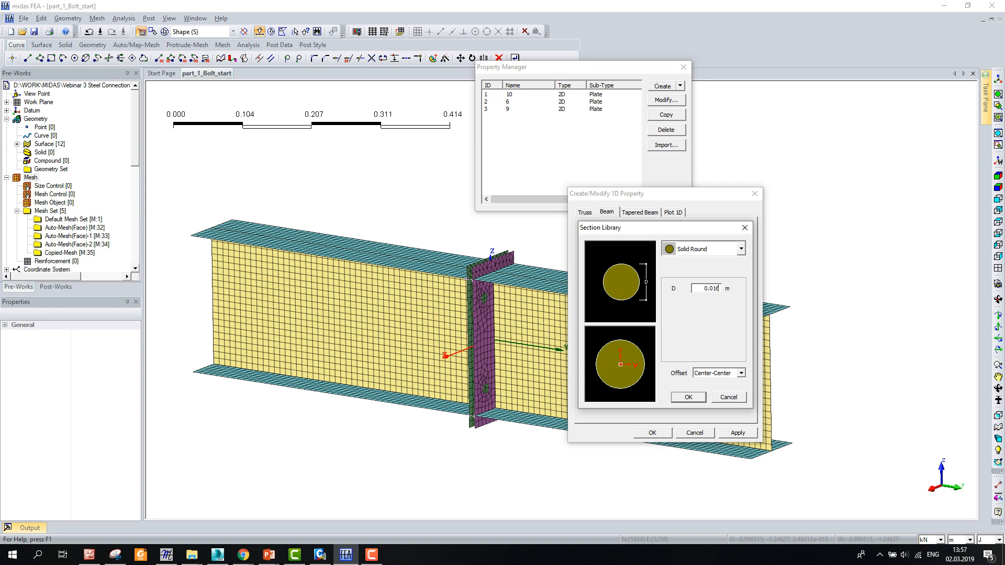
{"action": "left_click", "coordinate": [688, 397]}
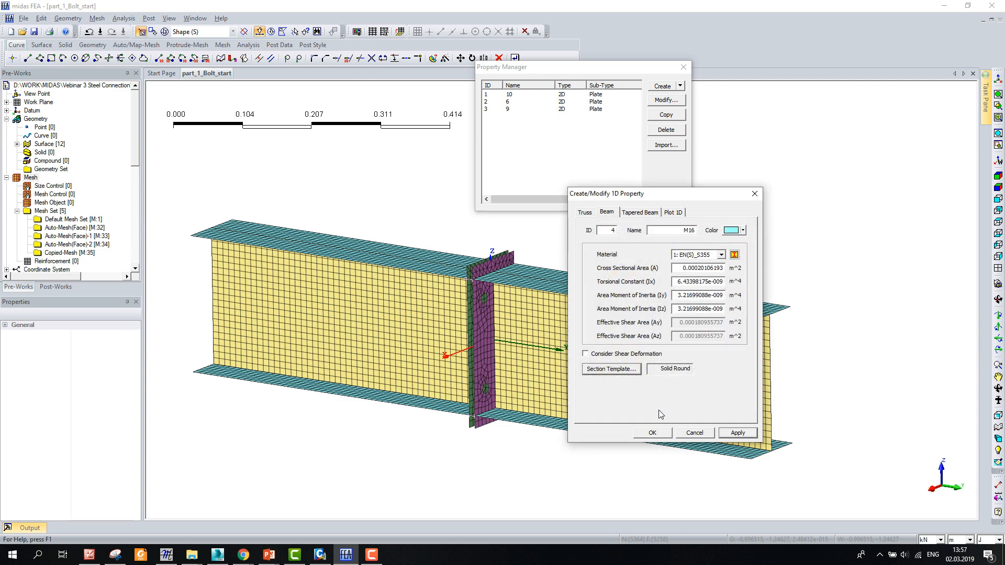
{"action": "left_click", "coordinate": [652, 433]}
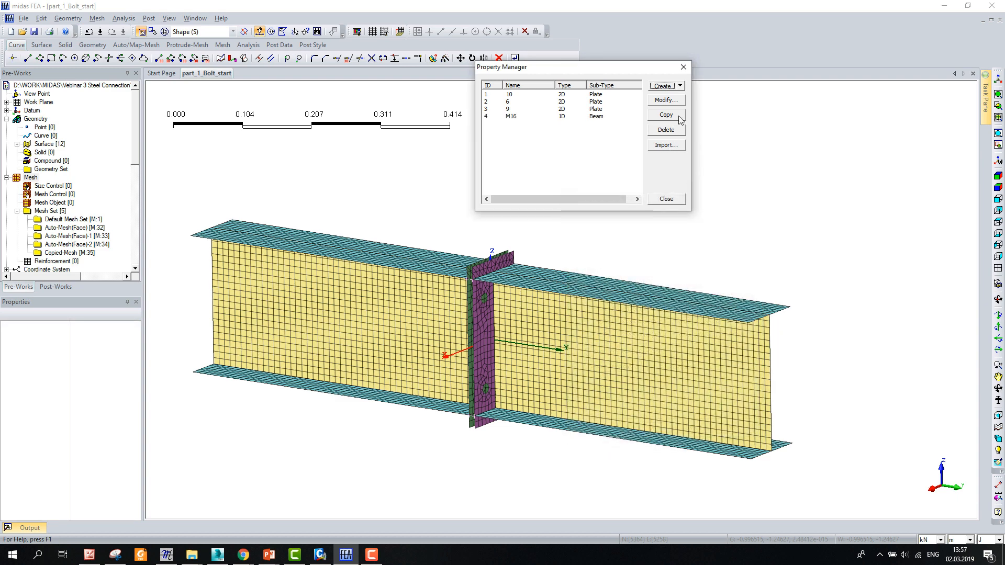
Add a rigid link property named RB of the Rigid Body type, with all six degrees of freedom enabled
{"action": "left_click", "coordinate": [680, 85]}
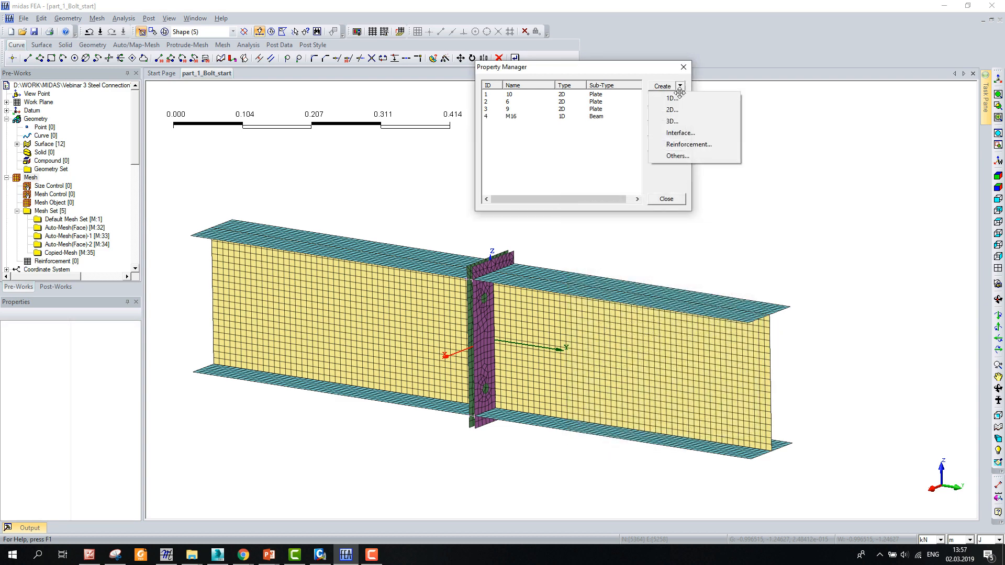
{"action": "left_click", "coordinate": [683, 155]}
{"action": "left_click_drag", "start_coordinate": [756, 68], "coordinate": [676, 135]}
{"action": "left_click", "coordinate": [672, 157]}
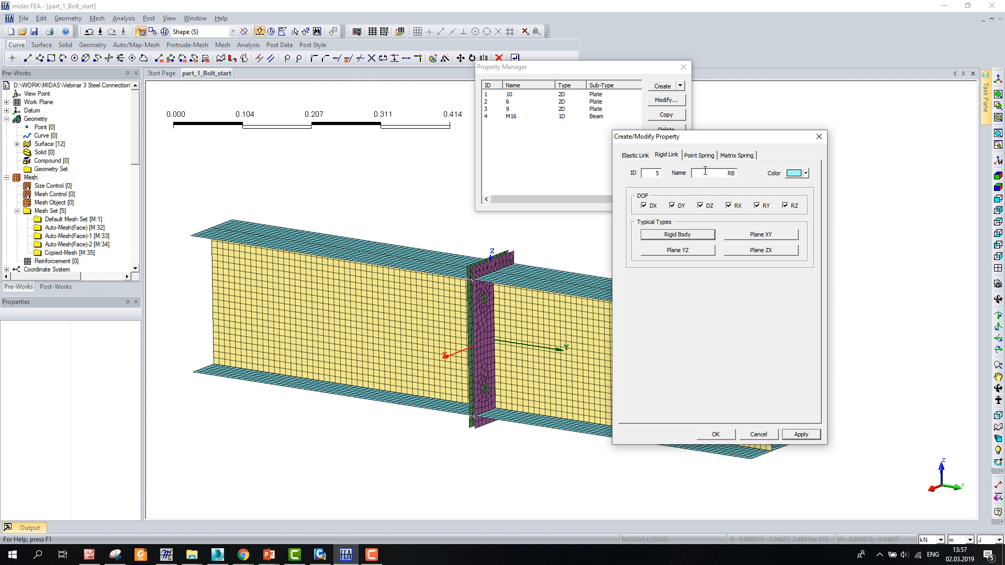
{"action": "left_click", "coordinate": [795, 434]}
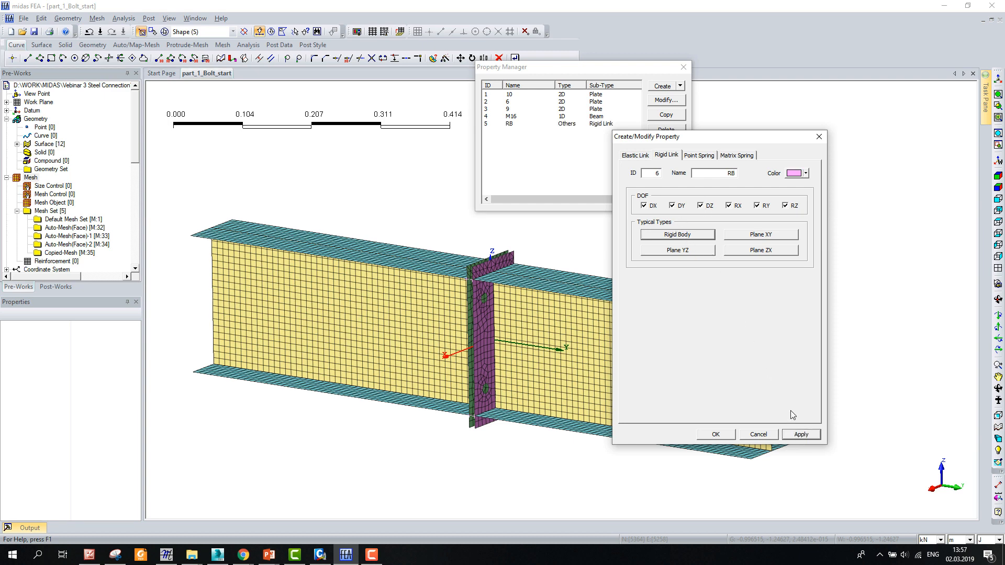
{"action": "left_click_drag", "start_coordinate": [681, 142], "coordinate": [785, 174]}
{"action": "left_click", "coordinate": [675, 215]}
{"action": "left_click", "coordinate": [837, 240]}
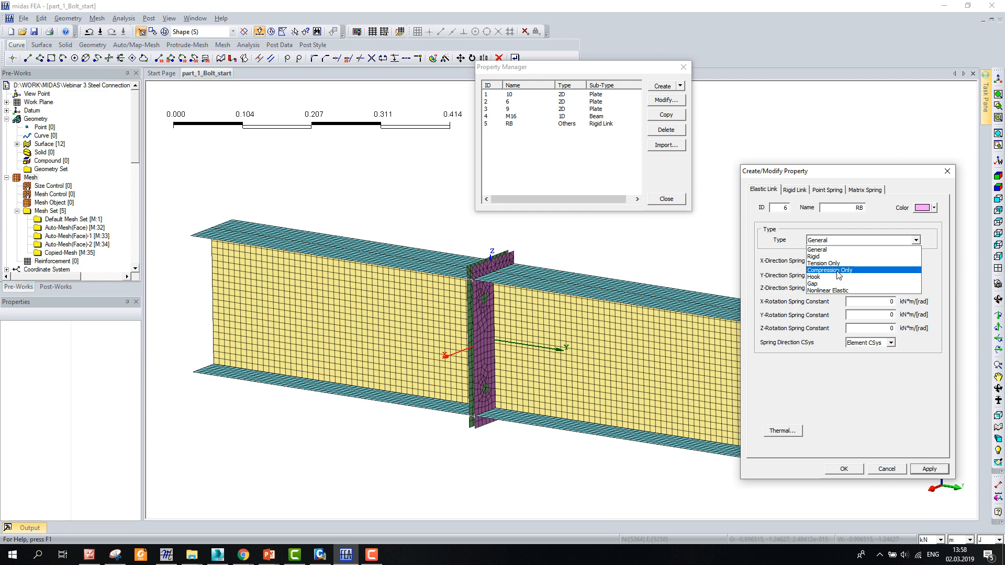
{"action": "left_click", "coordinate": [839, 270]}
{"action": "left_click_drag", "start_coordinate": [832, 173], "coordinate": [731, 126]}
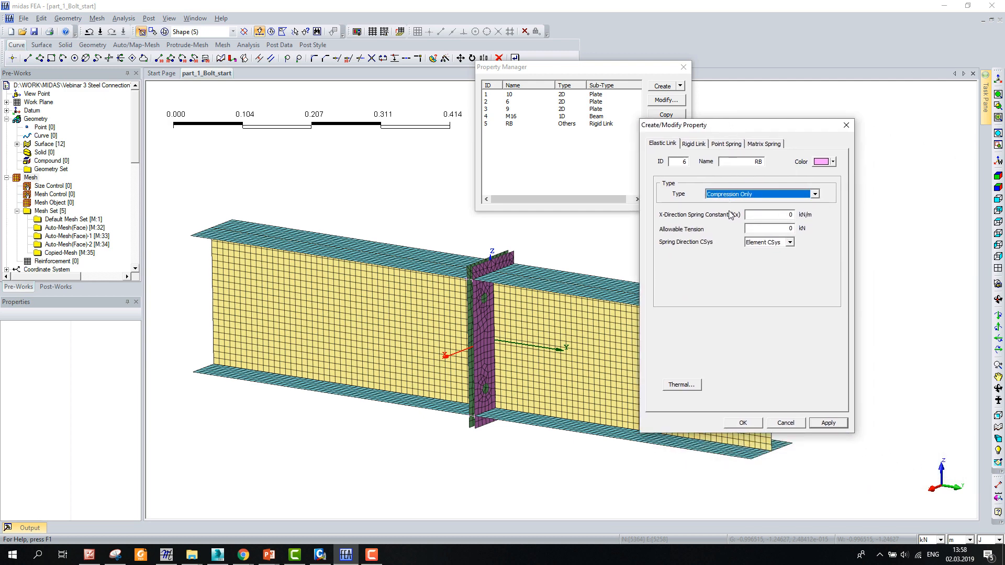
{"action": "double_click", "coordinate": [773, 214]}
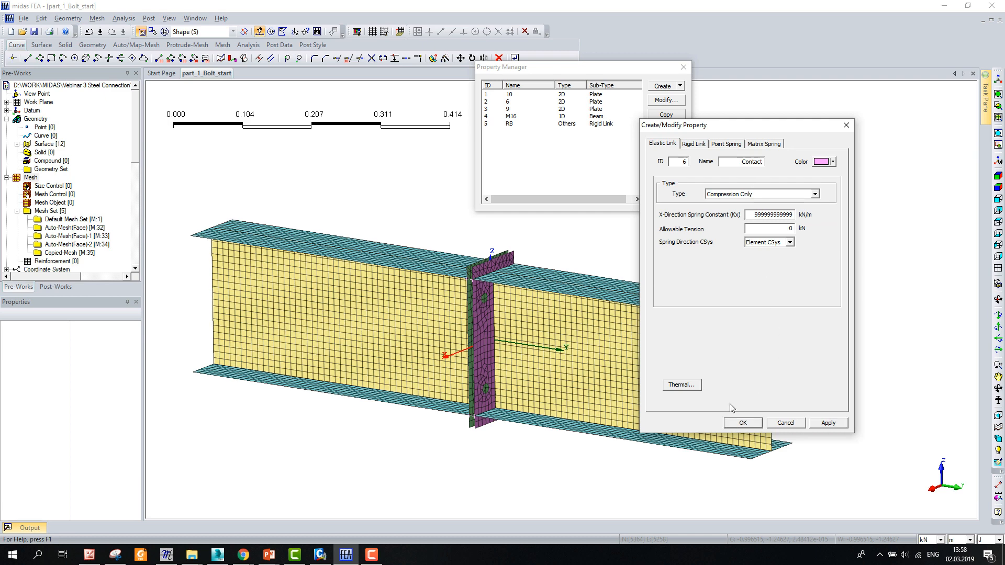
{"action": "left_click", "coordinate": [742, 422]}
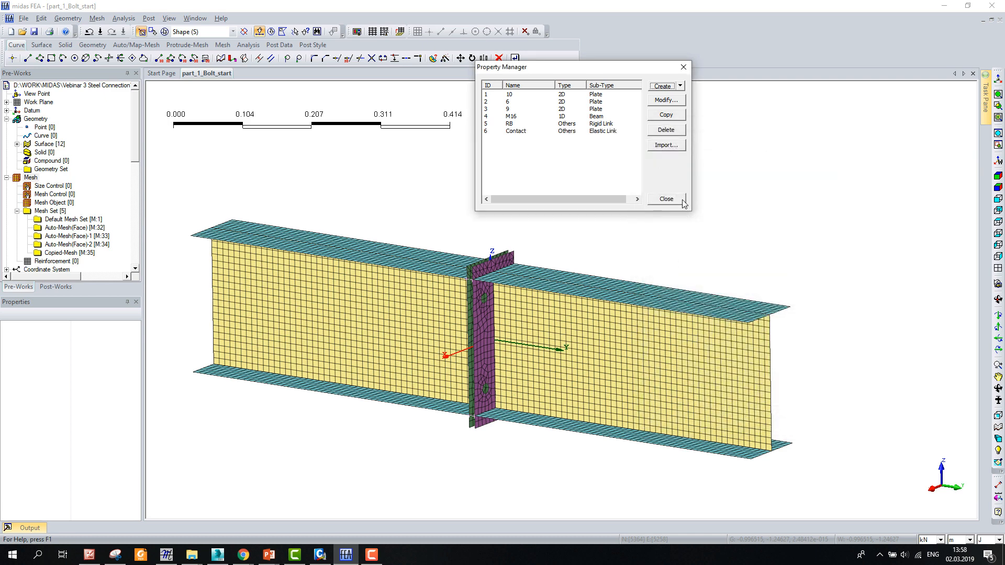
{"action": "left_click", "coordinate": [682, 201]}
{"action": "scroll", "coordinate": [490, 316], "scroll_direction": "up", "scroll_amount": 5}
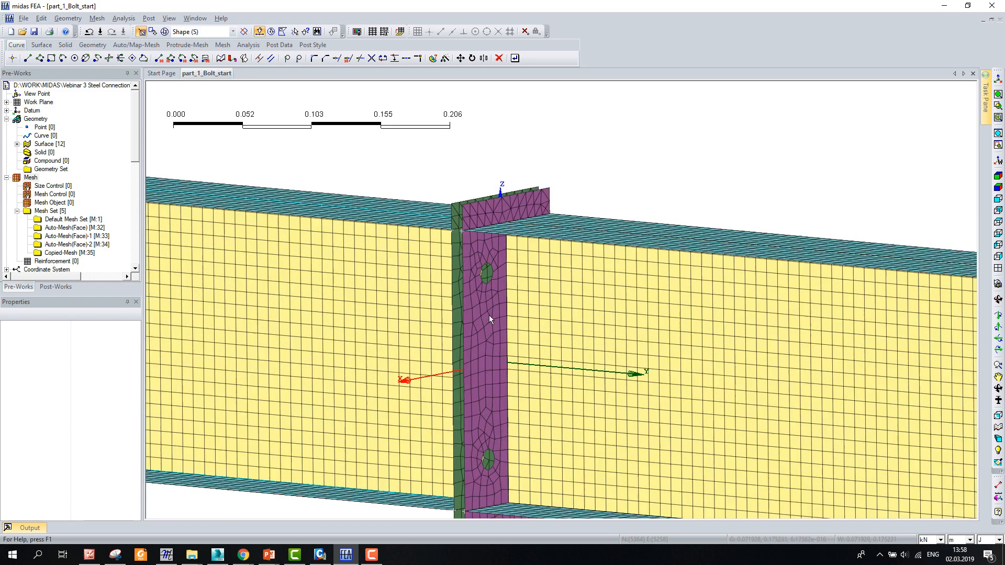
Draw a 3D line across the upper bolt hole of the front end plate, from its lowest edge node to its highest
{"action": "scroll", "coordinate": [488, 315], "scroll_direction": "up", "scroll_amount": 5}
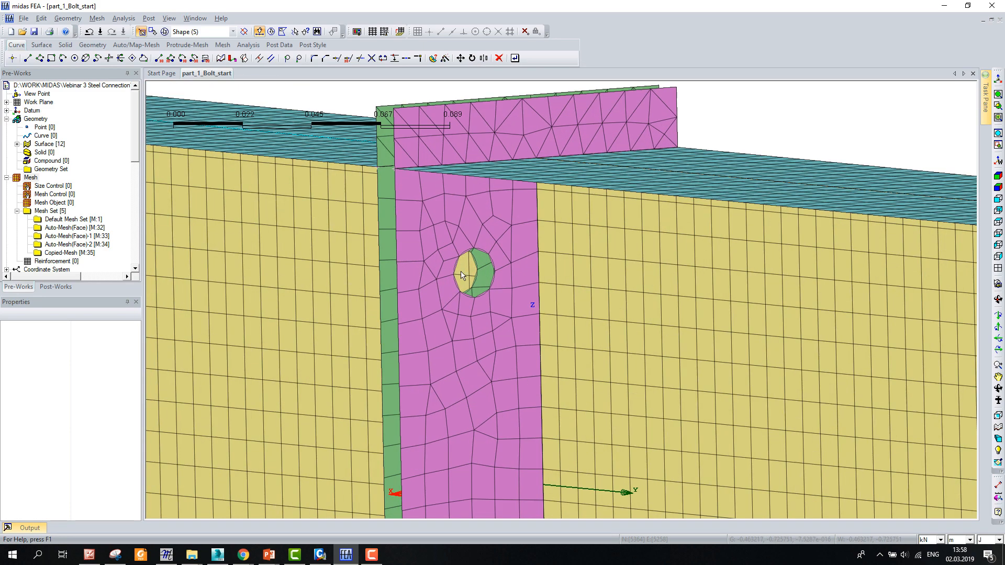
{"action": "mouse_move", "coordinate": [461, 276]}
{"action": "middle_mouse_down"}
{"action": "mouse_move", "coordinate": [458, 299]}
{"action": "mouse_move", "coordinate": [466, 284]}
{"action": "middle_mouse_up"}
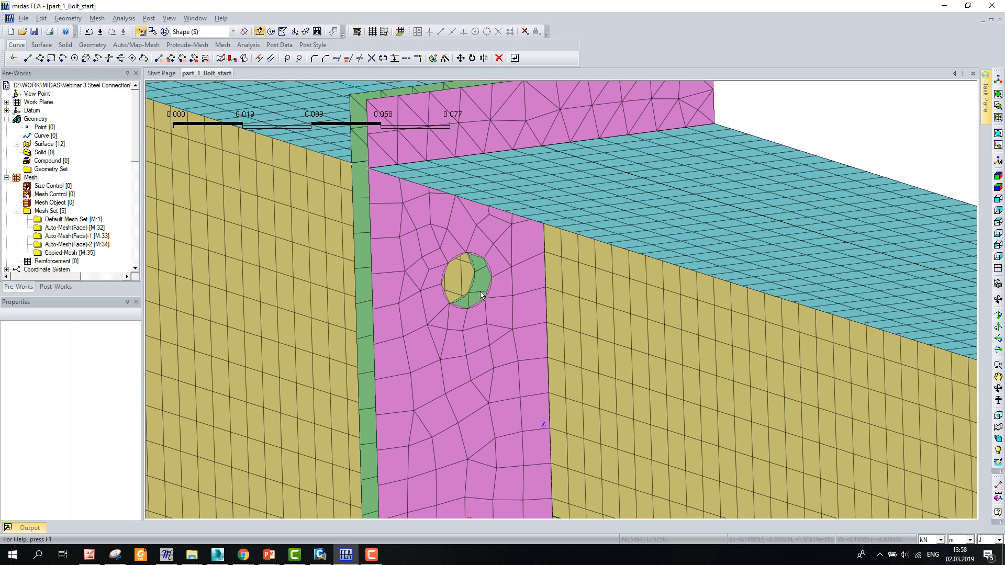
{"action": "scroll", "coordinate": [481, 293], "scroll_direction": "up", "scroll_amount": 2}
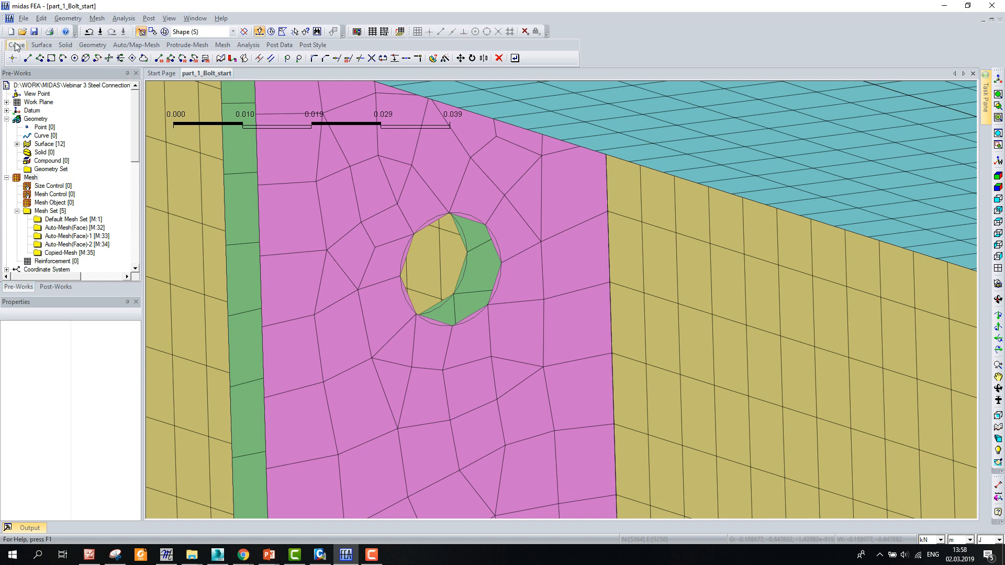
{"action": "left_click", "coordinate": [27, 59]}
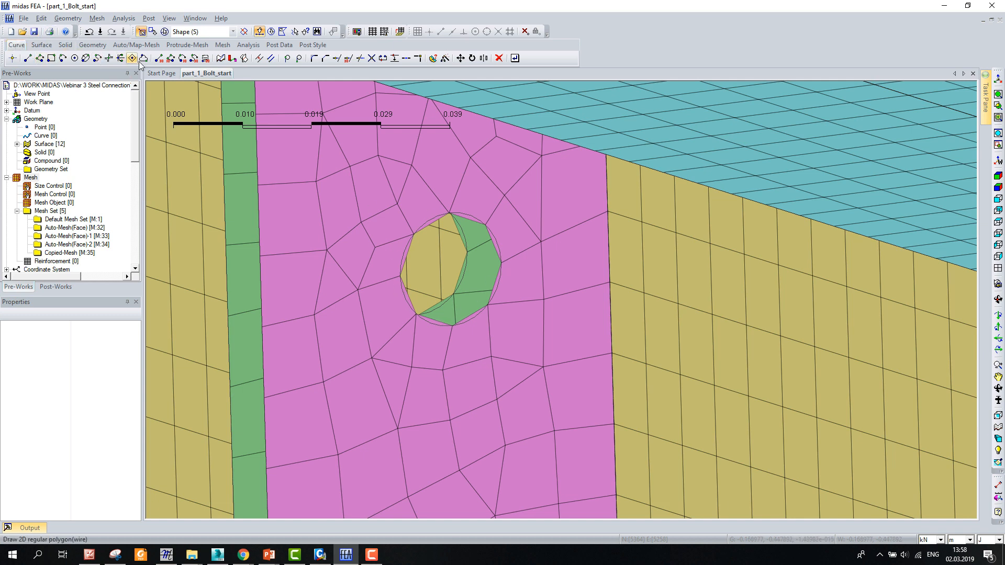
{"action": "left_click", "coordinate": [451, 326]}
{"action": "left_click", "coordinate": [450, 214]}
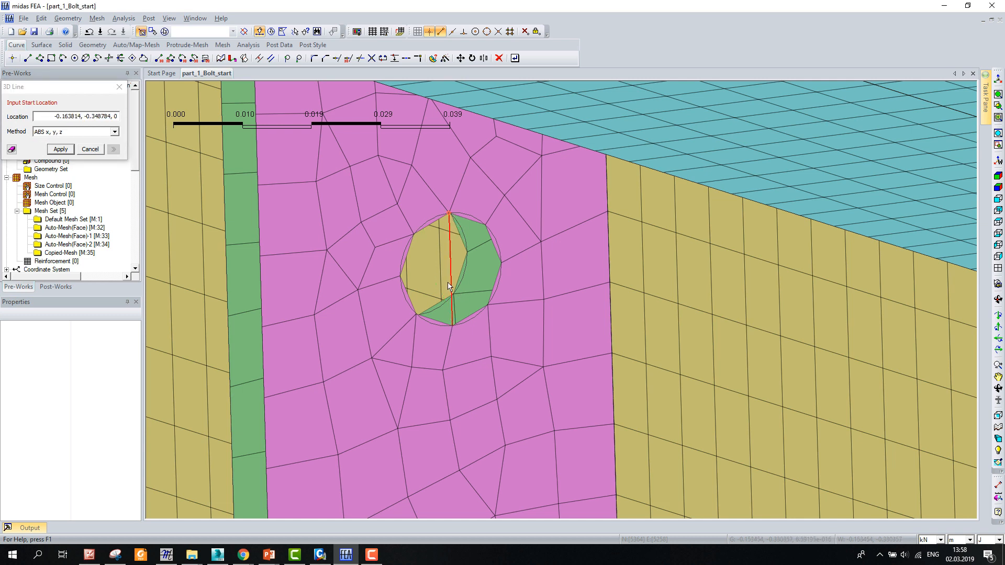
{"action": "left_click", "coordinate": [119, 87]}
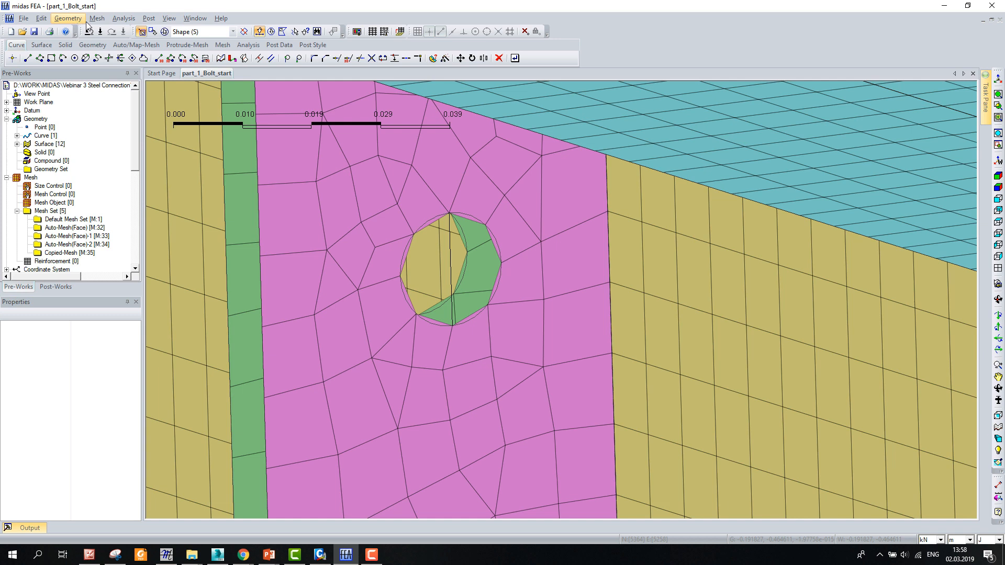
Create a mesh node at the midpoint of the line across the upper bolt hole
{"action": "left_click", "coordinate": [121, 21]}
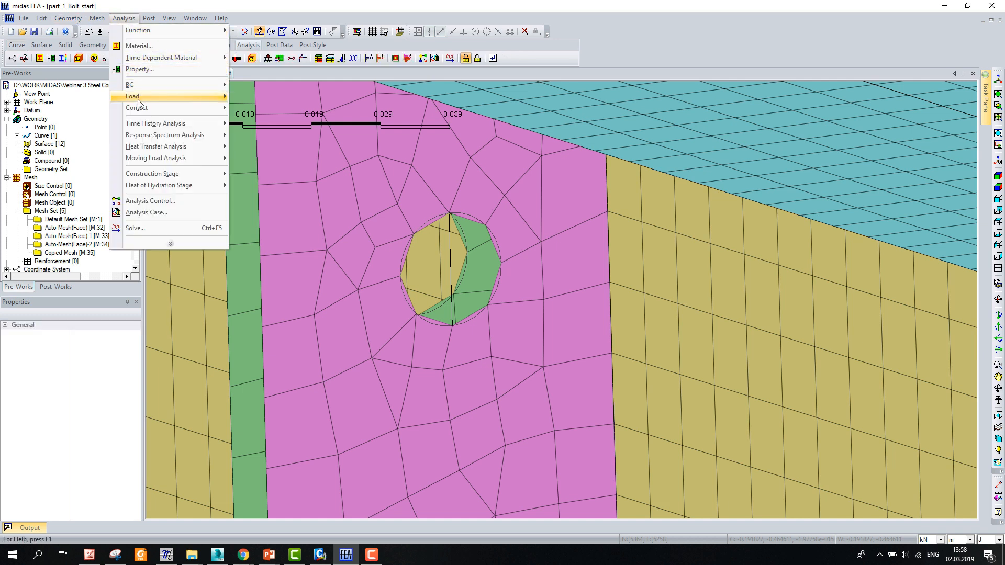
{"action": "mouse_move", "coordinate": [102, 20]}
{"action": "mouse_move", "coordinate": [159, 128]}
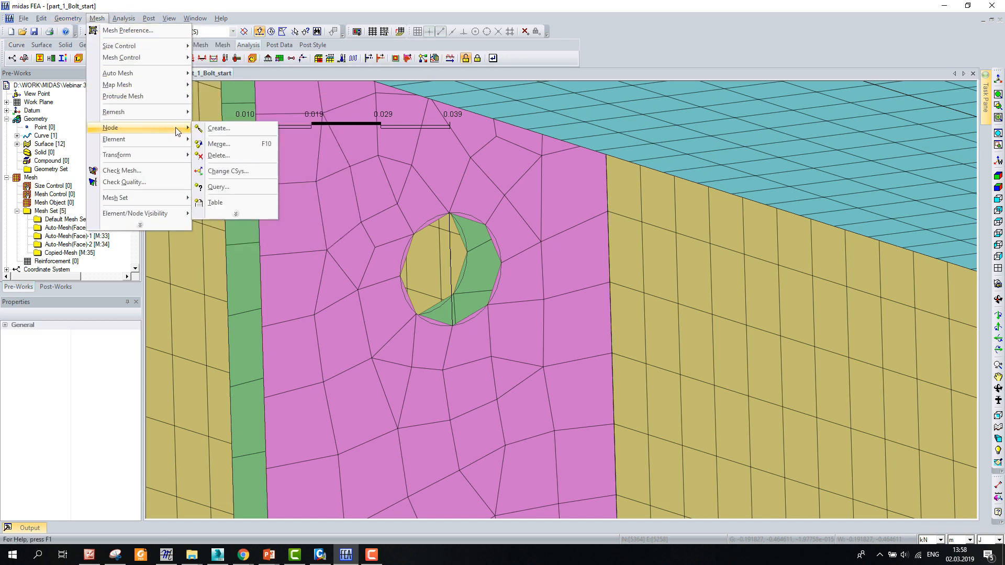
{"action": "left_click", "coordinate": [226, 130]}
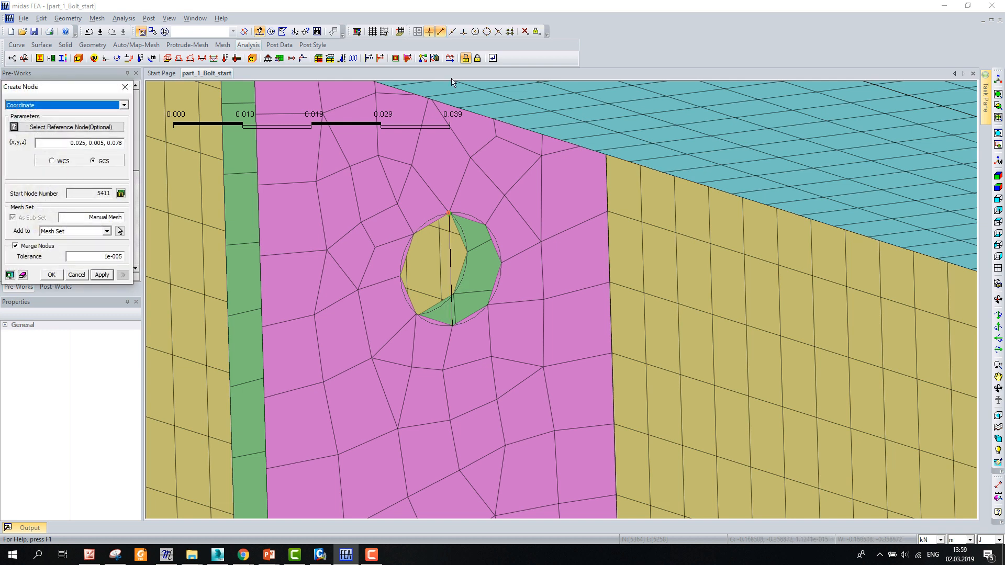
{"action": "left_click", "coordinate": [440, 32]}
{"action": "left_click", "coordinate": [452, 32]}
{"action": "left_click", "coordinate": [451, 271]}
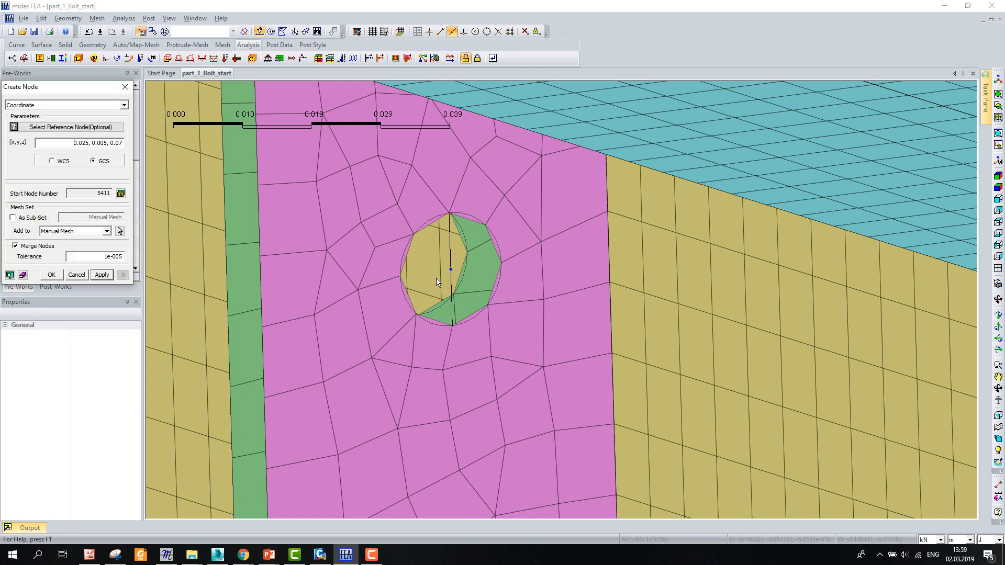
{"action": "left_click", "coordinate": [125, 87]}
Create a rigid link with the RB property from the hole's centre node as master to the eight hole edge nodes as slaves
{"action": "left_click", "coordinate": [97, 17]}
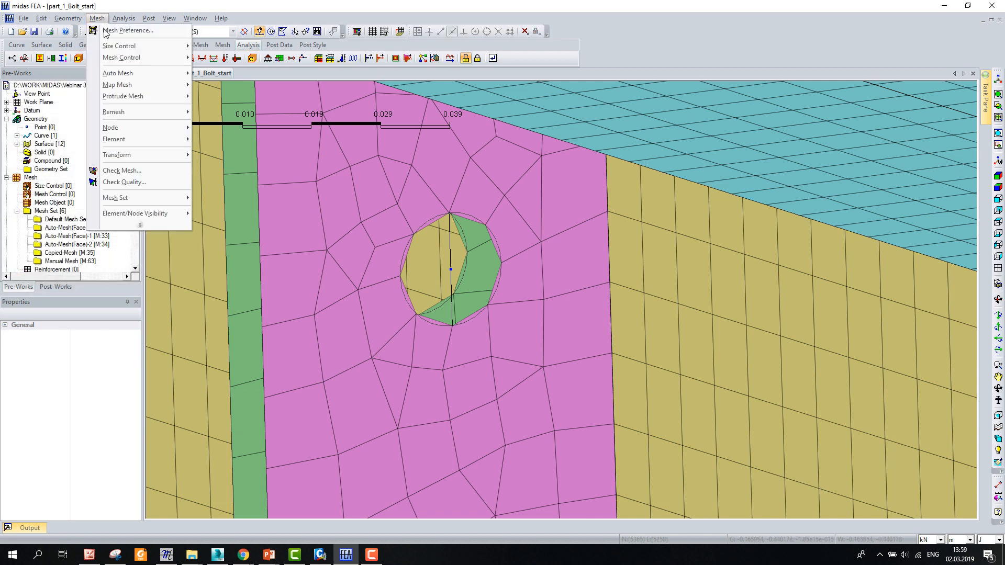
{"action": "mouse_move", "coordinate": [114, 140]}
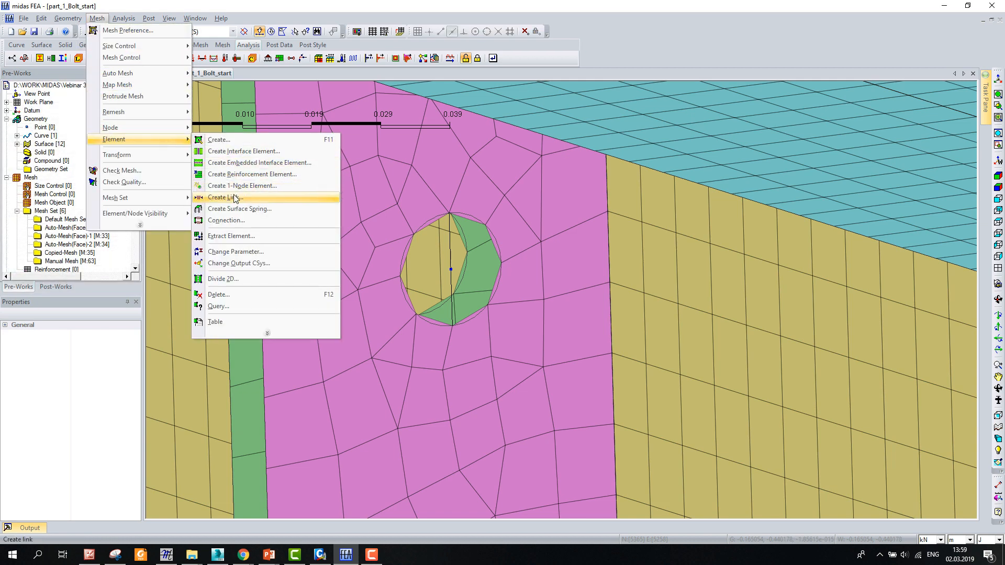
{"action": "left_click", "coordinate": [253, 197]}
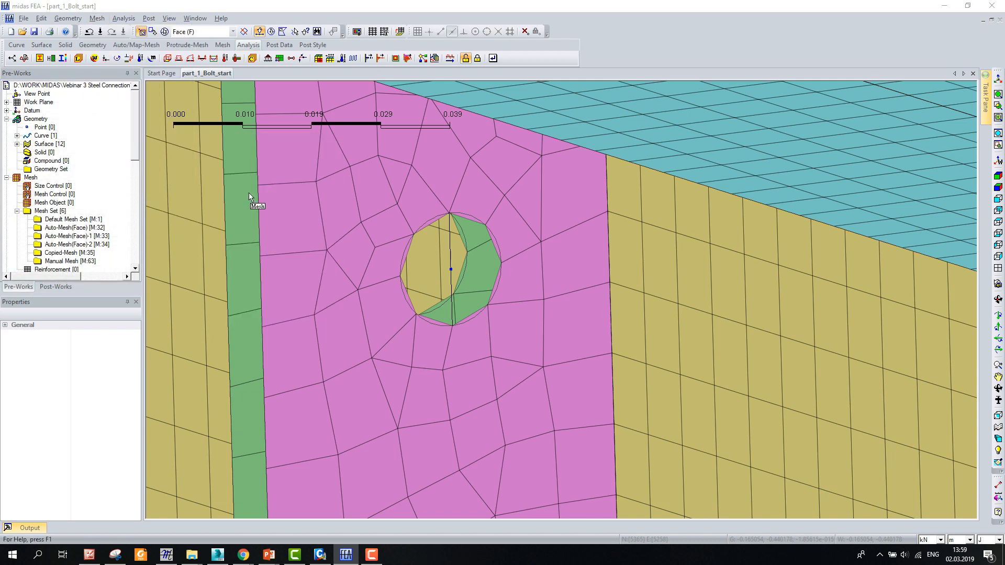
{"action": "left_click", "coordinate": [450, 269]}
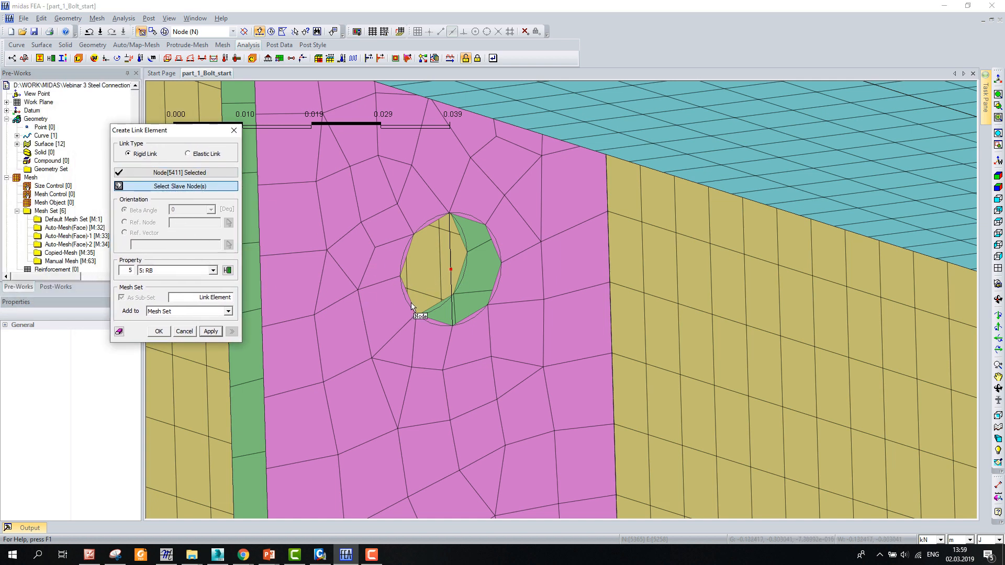
{"action": "left_click", "coordinate": [400, 276]}
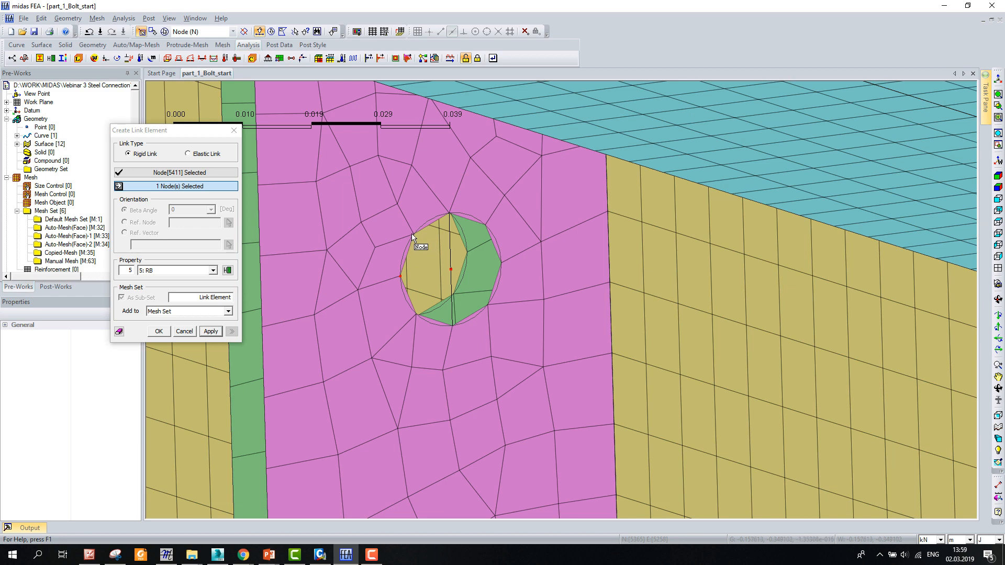
{"action": "left_click", "coordinate": [414, 237]}
{"action": "scroll", "coordinate": [419, 246], "scroll_direction": "up", "scroll_amount": 3}
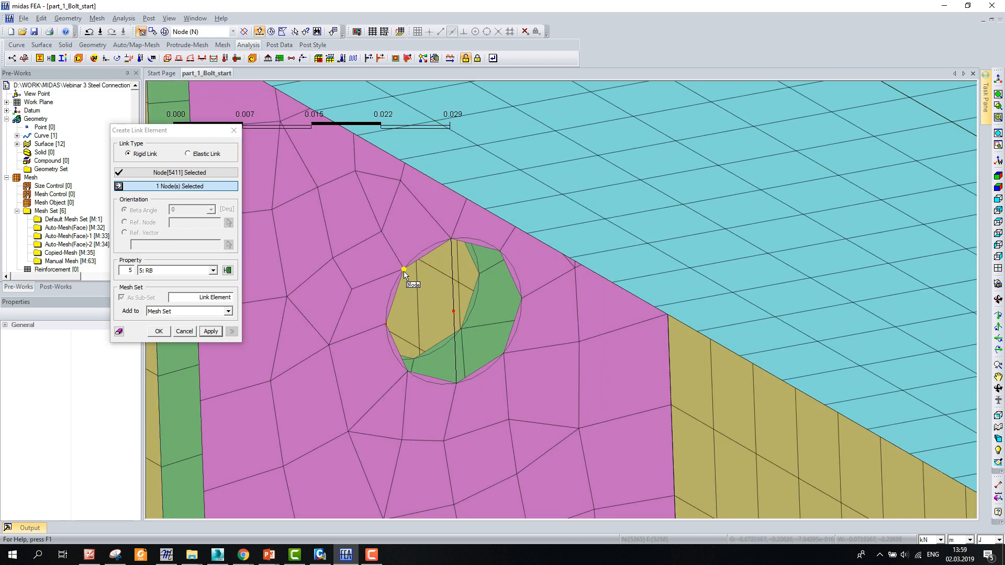
{"action": "left_click", "coordinate": [500, 251]}
{"action": "left_click", "coordinate": [520, 299]}
{"action": "left_click", "coordinate": [407, 373]}
{"action": "middle_click_drag", "start_coordinate": [420, 350], "coordinate": [426, 325]}
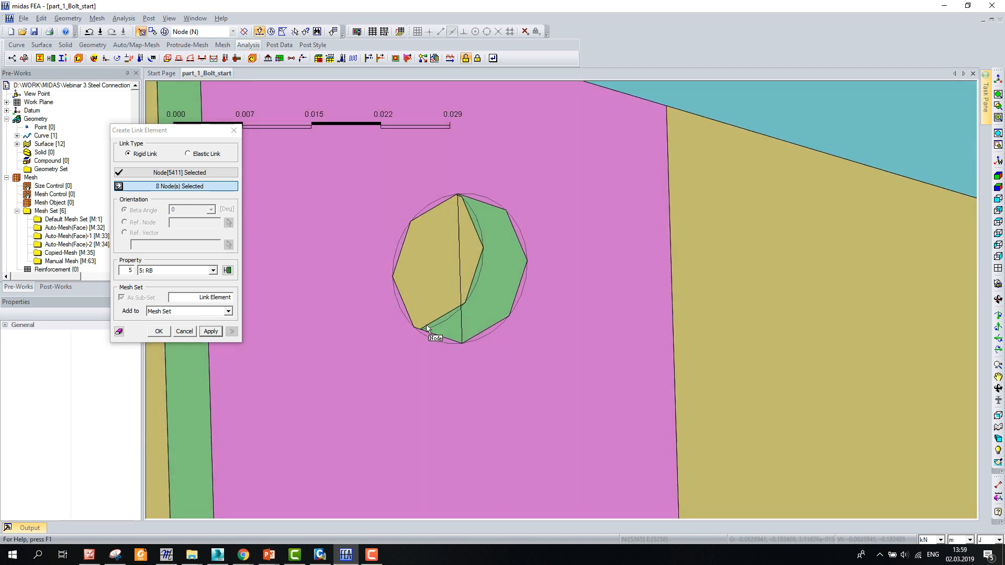
{"action": "left_click", "coordinate": [154, 276]}
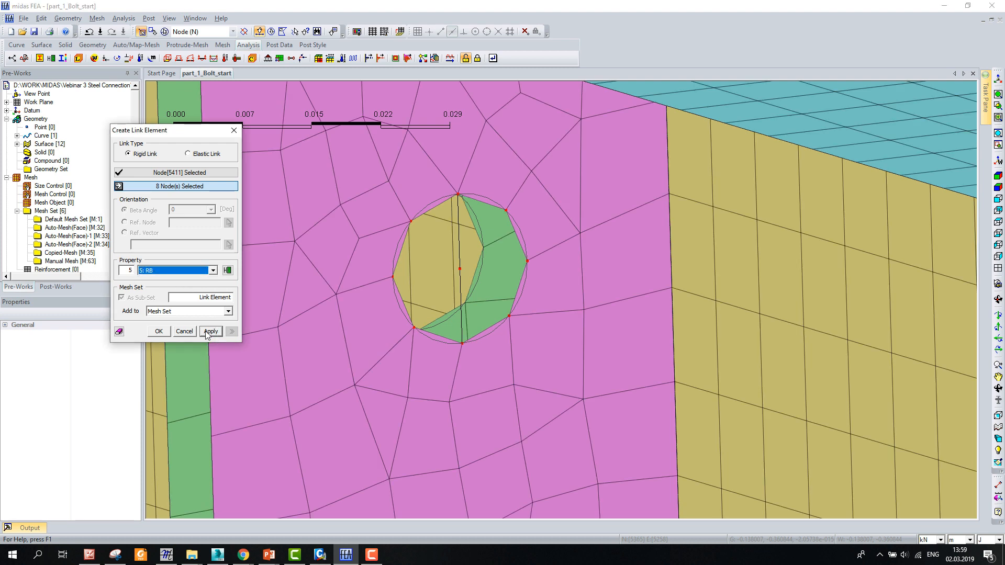
{"action": "left_click", "coordinate": [159, 331]}
Set up a mesh translation of the rigid link element along a two-point vector between matching hole edge nodes of the front and back plates
{"action": "scroll", "coordinate": [479, 265], "scroll_direction": "up", "scroll_amount": 3}
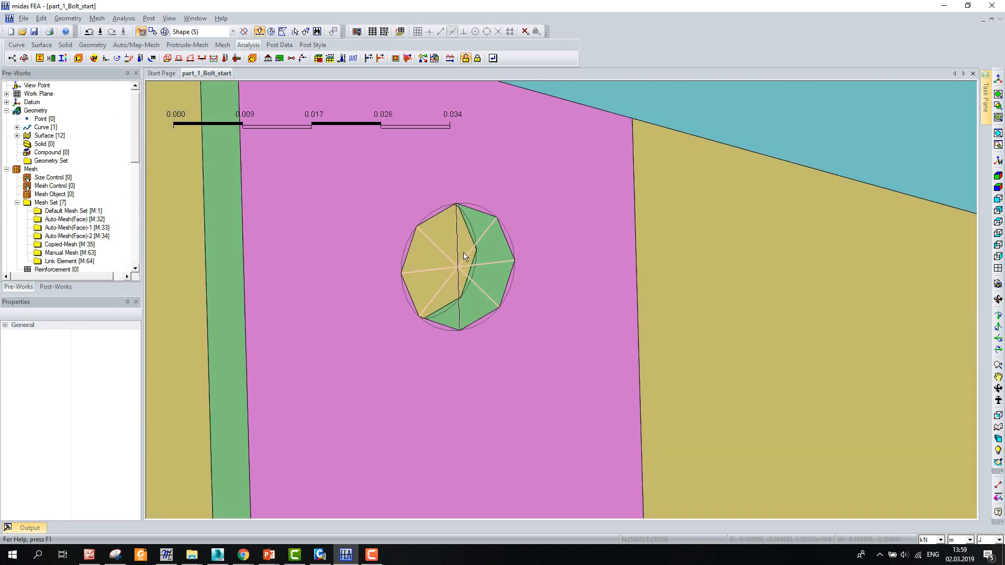
{"action": "scroll", "coordinate": [479, 265], "scroll_direction": "up", "scroll_amount": 1}
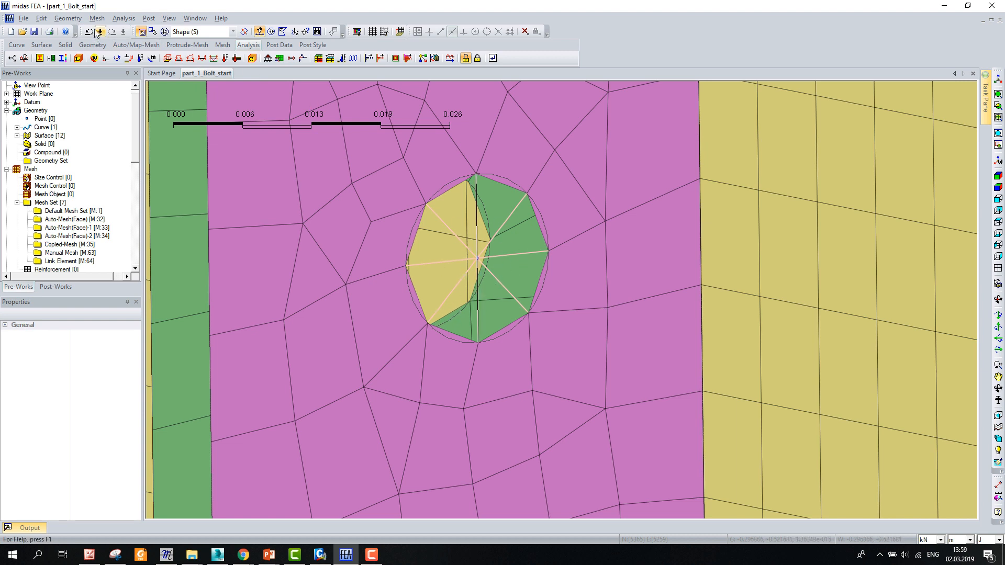
{"action": "left_click", "coordinate": [223, 46]}
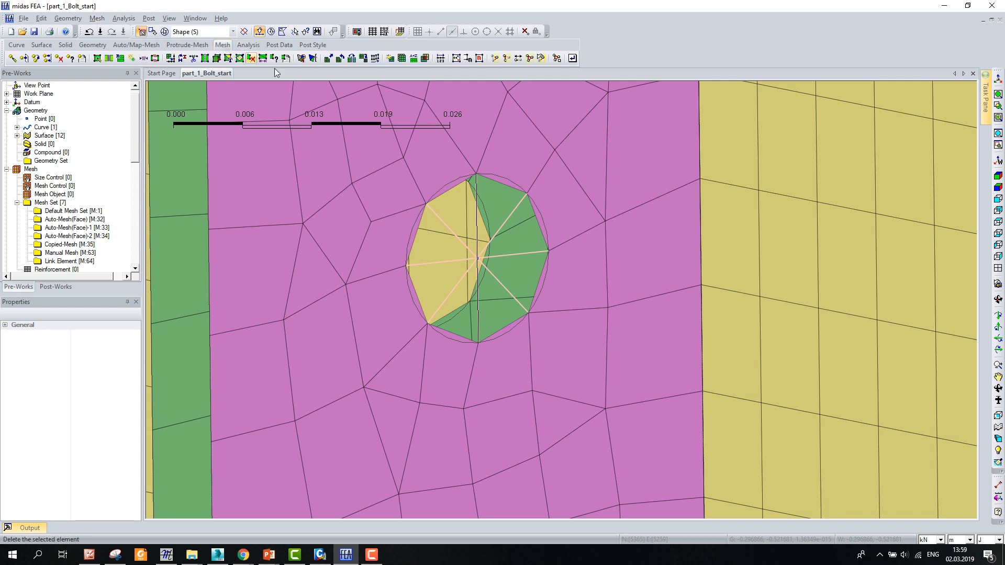
{"action": "left_click", "coordinate": [327, 59]}
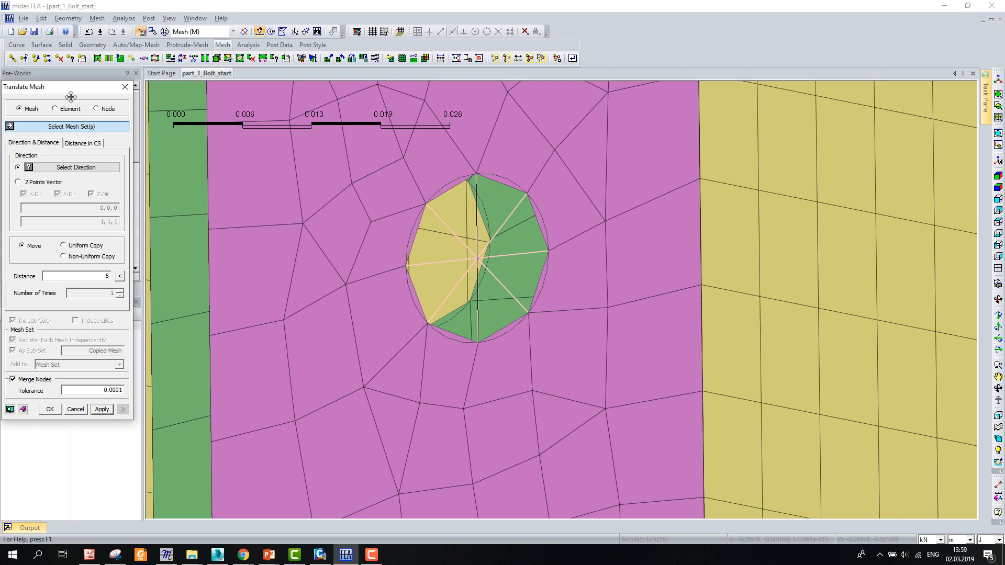
{"action": "left_click", "coordinate": [67, 111]}
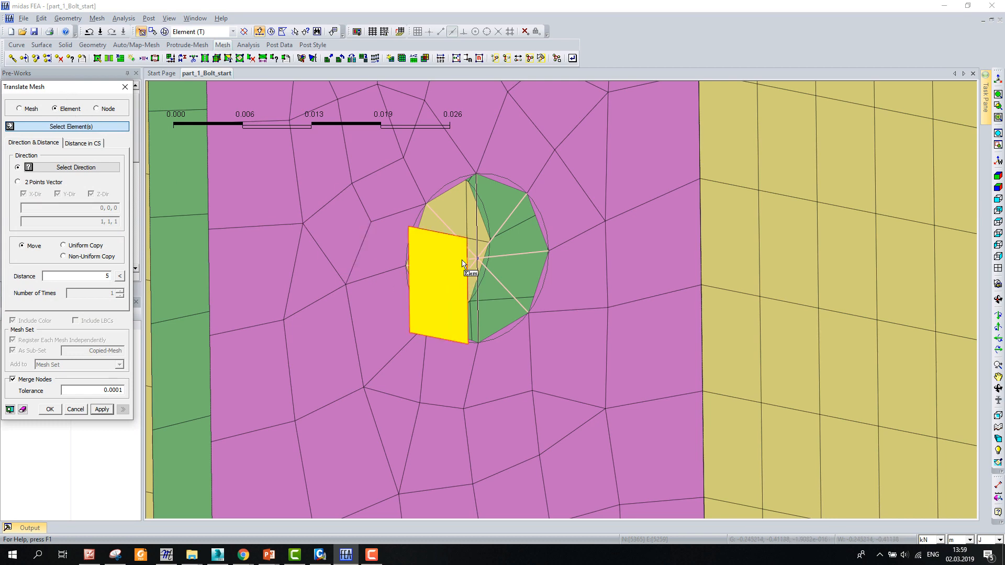
{"action": "middle_click_drag", "start_coordinate": [446, 257], "coordinate": [251, 266]}
{"action": "left_click", "coordinate": [303, 251]}
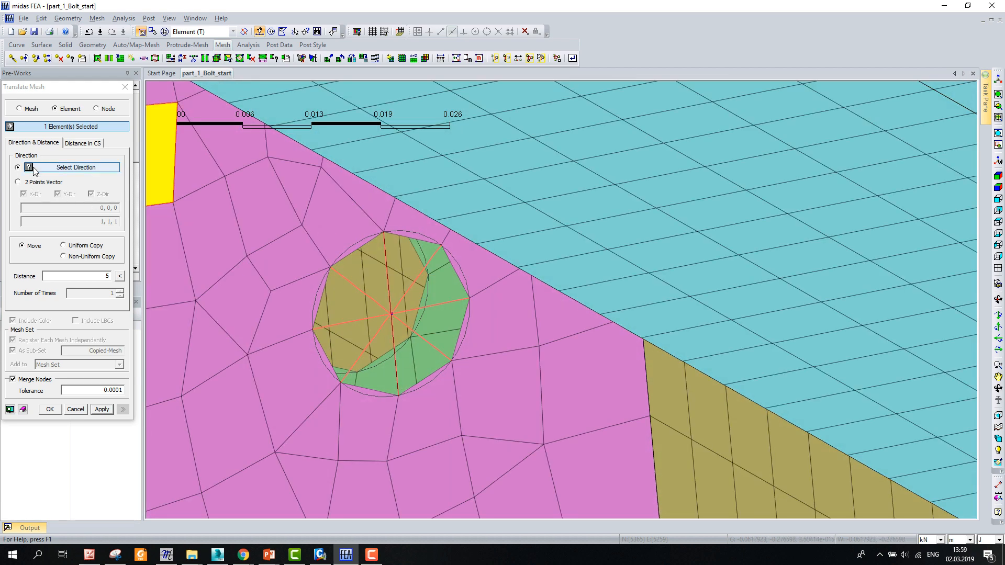
{"action": "left_click", "coordinate": [42, 184]}
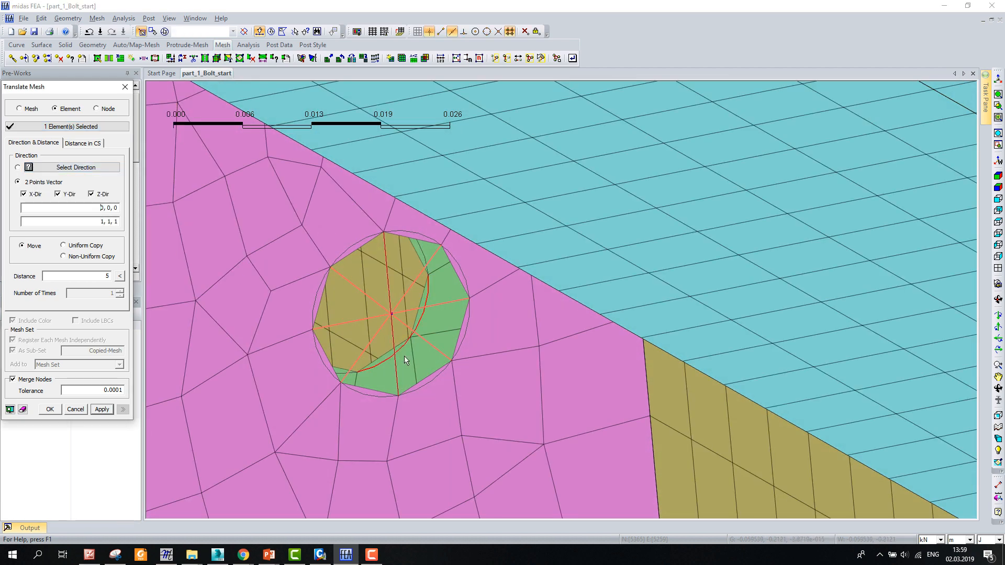
{"action": "left_click", "coordinate": [450, 362]}
{"action": "left_click", "coordinate": [409, 338]}
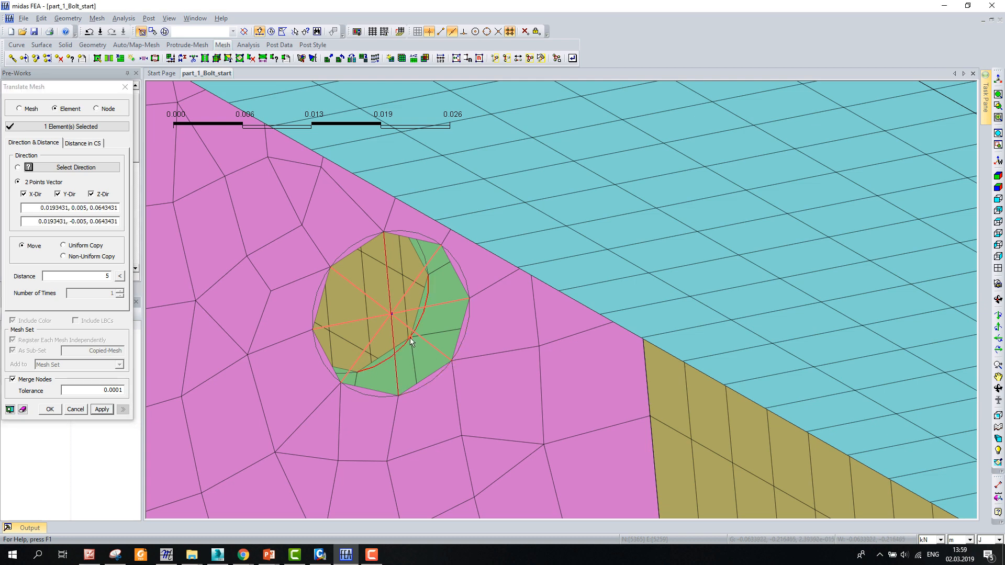
Make one uniform copy of the rigid link at a distance of 0.01 m towards the back plate
{"action": "middle_click_drag", "start_coordinate": [387, 331], "coordinate": [259, 175]}
{"action": "scroll", "coordinate": [327, 284], "scroll_direction": "down", "scroll_amount": 5}
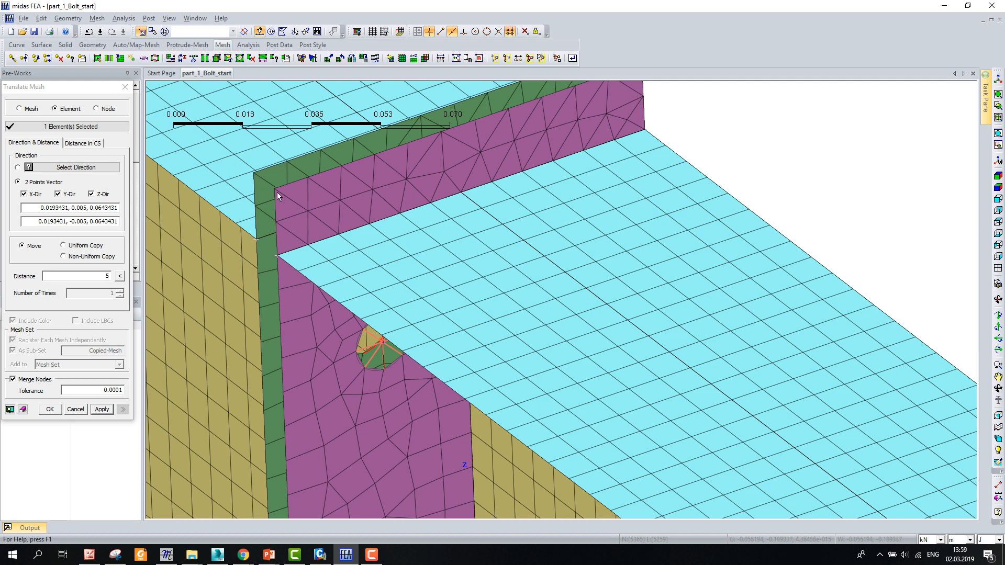
{"action": "middle_click_drag", "start_coordinate": [312, 291], "coordinate": [344, 279]}
{"action": "scroll", "coordinate": [377, 322], "scroll_direction": "up", "scroll_amount": 3}
{"action": "left_click", "coordinate": [99, 274]}
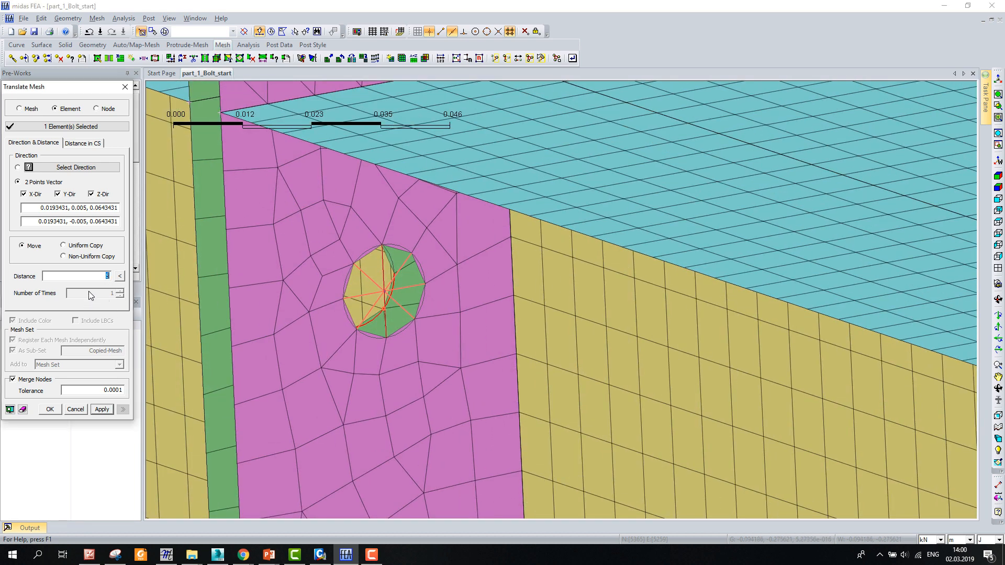
{"action": "type", "text": "10"}
{"action": "left_click", "coordinate": [85, 245]}
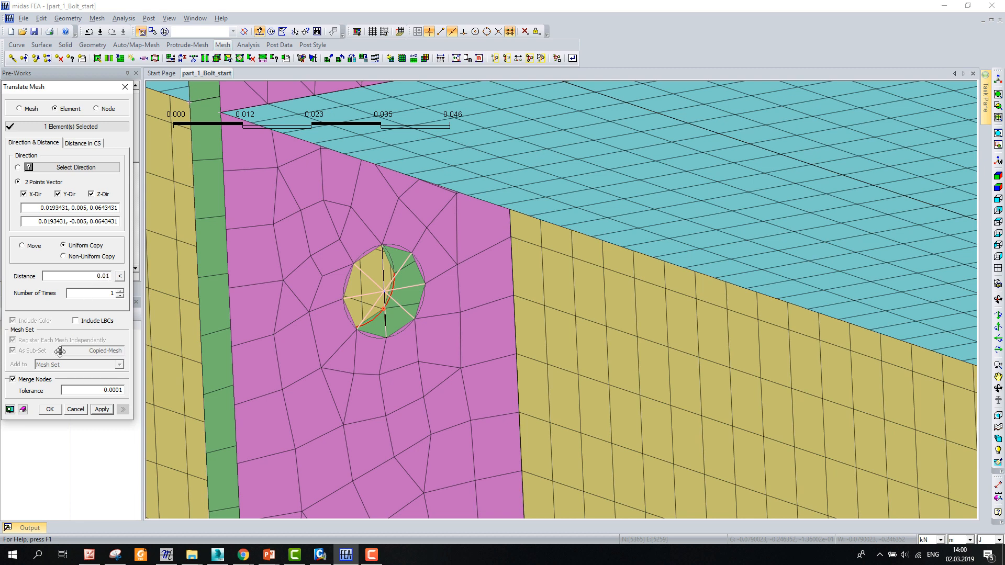
{"action": "left_click", "coordinate": [10, 409]}
{"action": "mouse_move", "coordinate": [369, 342]}
{"action": "middle_mouse_down"}
{"action": "mouse_move", "coordinate": [433, 339]}
{"action": "mouse_move", "coordinate": [647, 365]}
{"action": "mouse_move", "coordinate": [723, 361]}
{"action": "mouse_move", "coordinate": [668, 340]}
{"action": "mouse_move", "coordinate": [677, 333]}
{"action": "mouse_move", "coordinate": [705, 366]}
{"action": "mouse_move", "coordinate": [482, 336]}
{"action": "mouse_move", "coordinate": [520, 375]}
{"action": "middle_mouse_up"}
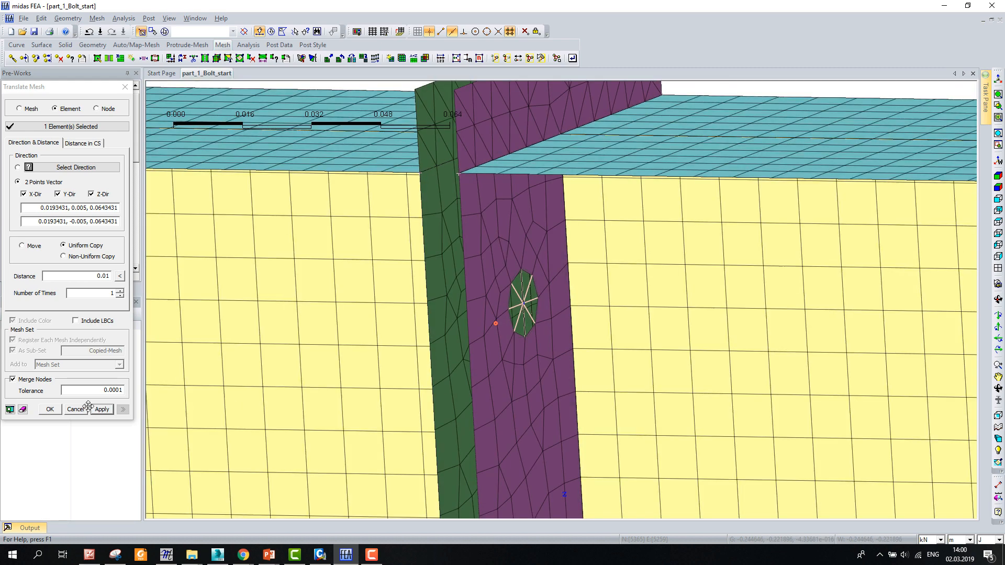
{"action": "left_click", "coordinate": [50, 409]}
Create a line element with the M16 property between the centre nodes of the back and front rigid links in the upper bolt hole
{"action": "scroll", "coordinate": [507, 431], "scroll_direction": "up", "scroll_amount": 4}
{"action": "scroll", "coordinate": [458, 304], "scroll_direction": "up", "scroll_amount": 3}
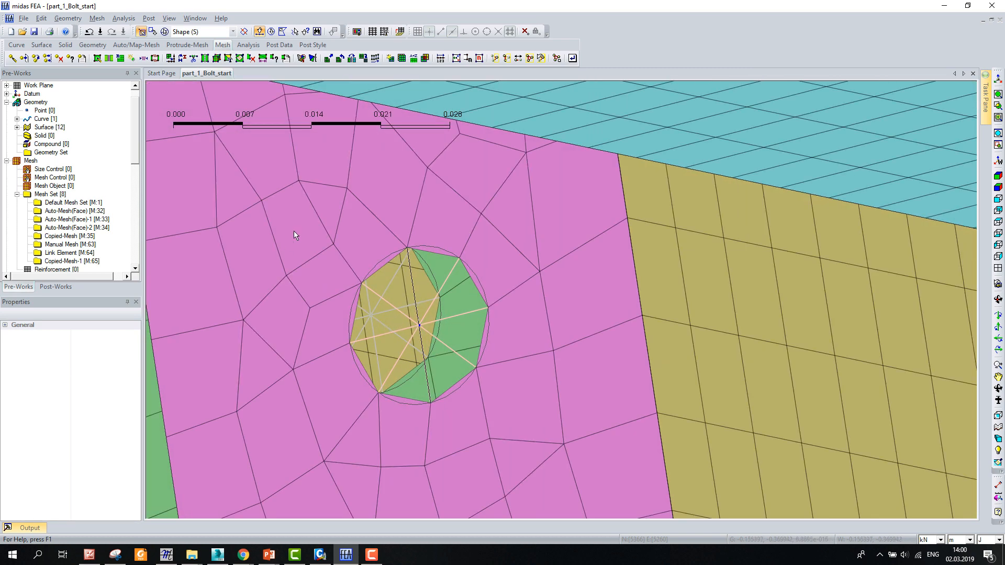
{"action": "left_click", "coordinate": [97, 18]}
{"action": "mouse_move", "coordinate": [121, 139]}
{"action": "left_click", "coordinate": [212, 137]}
{"action": "left_click_drag", "start_coordinate": [59, 103], "coordinate": [174, 178]}
{"action": "left_click", "coordinate": [166, 187]}
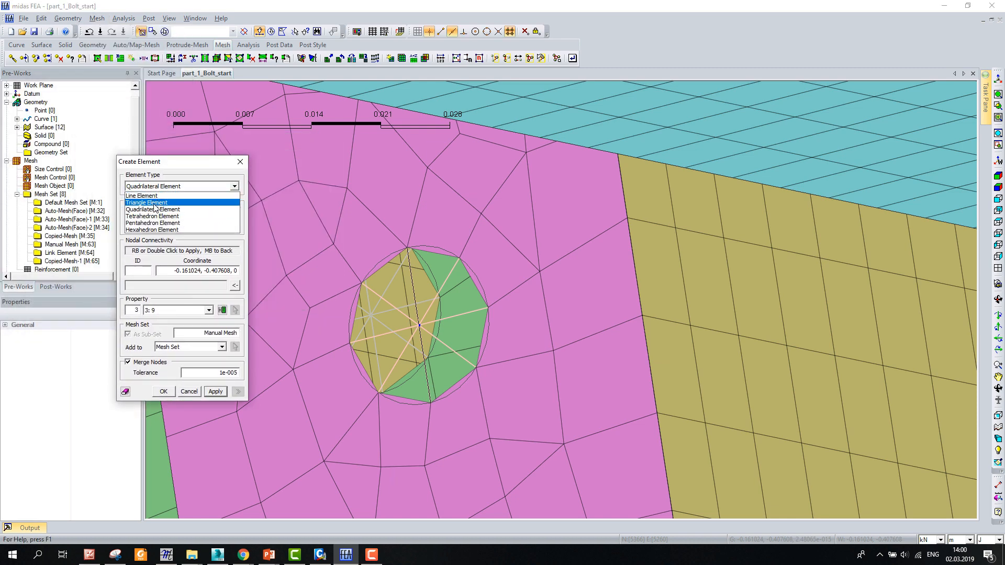
{"action": "left_click", "coordinate": [162, 196]}
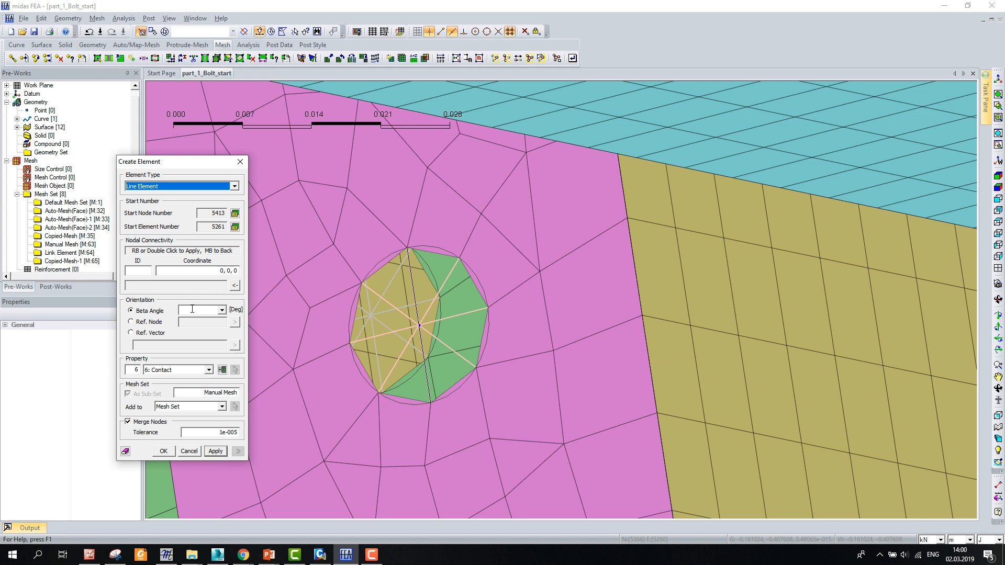
{"action": "left_click", "coordinate": [176, 370]}
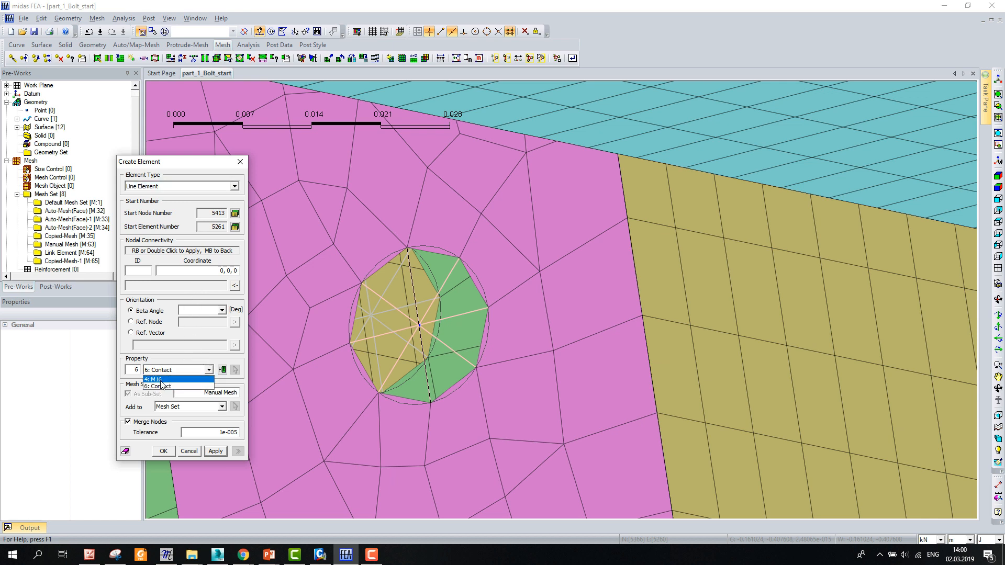
{"action": "left_click", "coordinate": [165, 380]}
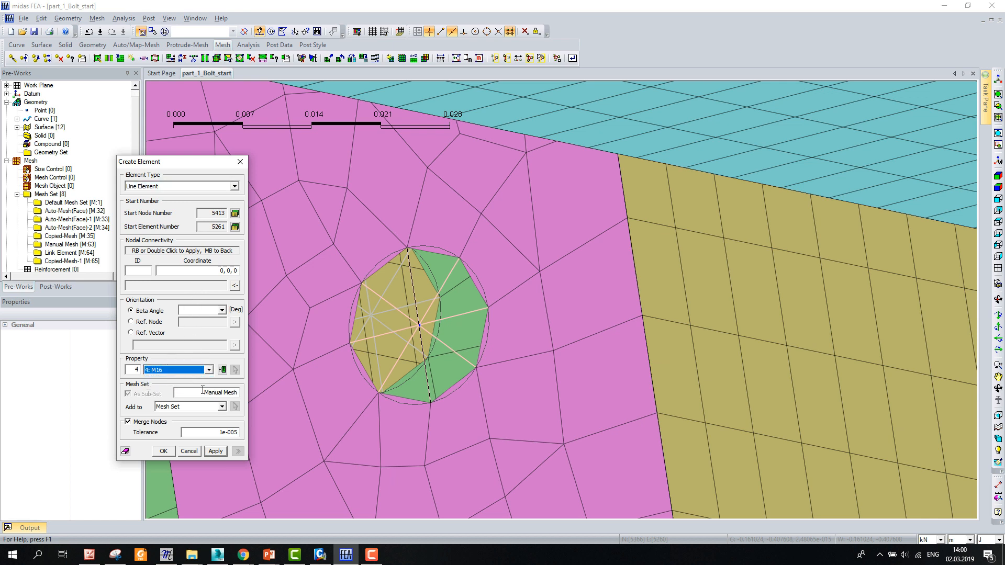
{"action": "left_click", "coordinate": [372, 315]}
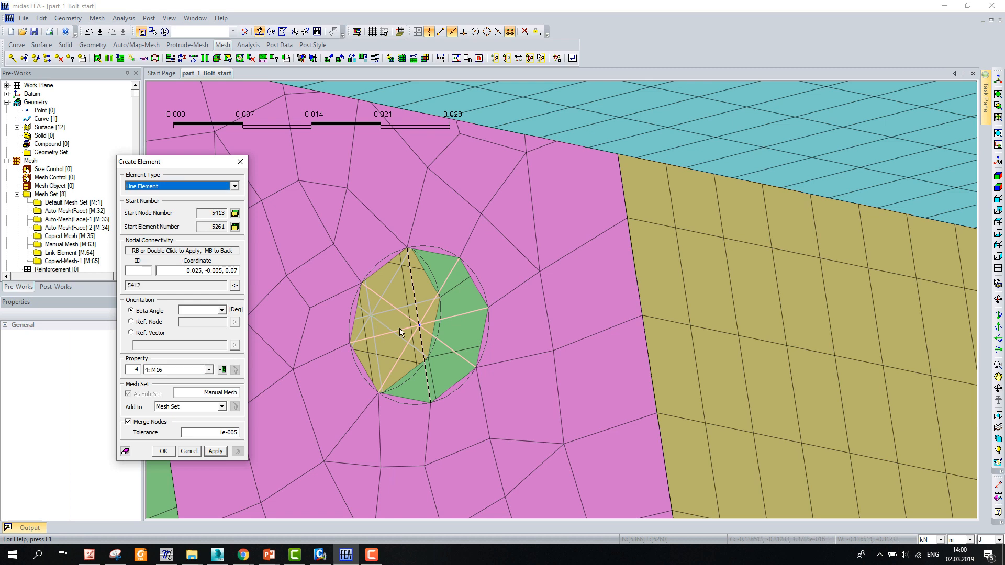
{"action": "left_click", "coordinate": [418, 325]}
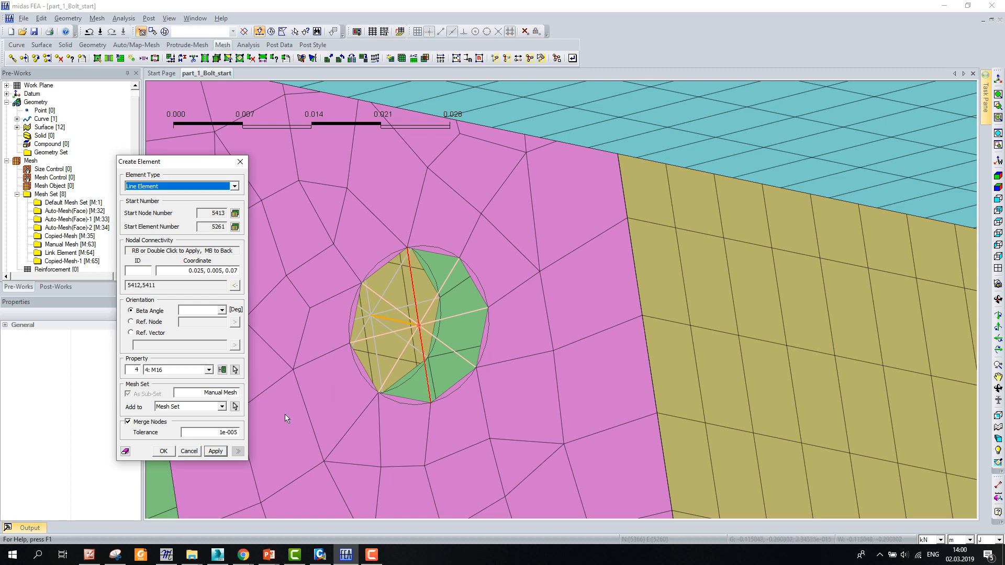
{"action": "left_click", "coordinate": [163, 451]}
Show the M16 beam property's section in the model to check the bolt, and hide the section again
{"action": "scroll", "coordinate": [385, 357], "scroll_direction": "down", "scroll_amount": 3}
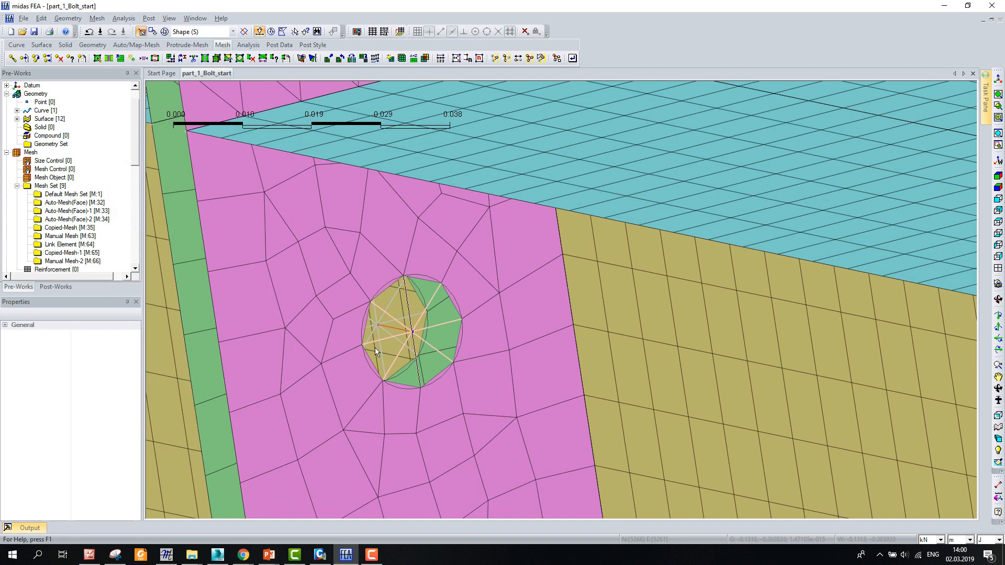
{"action": "scroll", "coordinate": [379, 315], "scroll_direction": "up", "scroll_amount": 2}
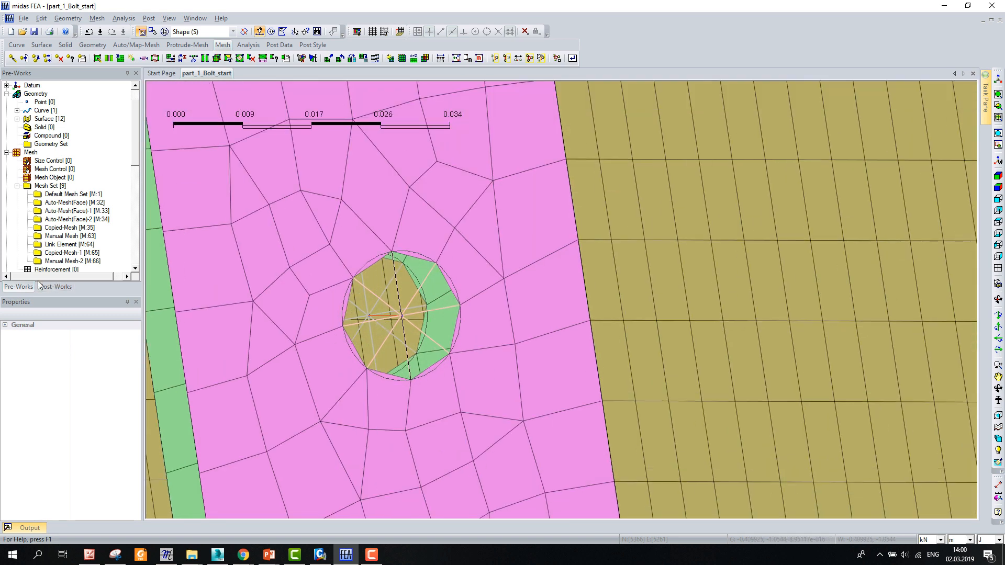
{"action": "scroll", "coordinate": [44, 205], "scroll_direction": "down", "scroll_amount": 10}
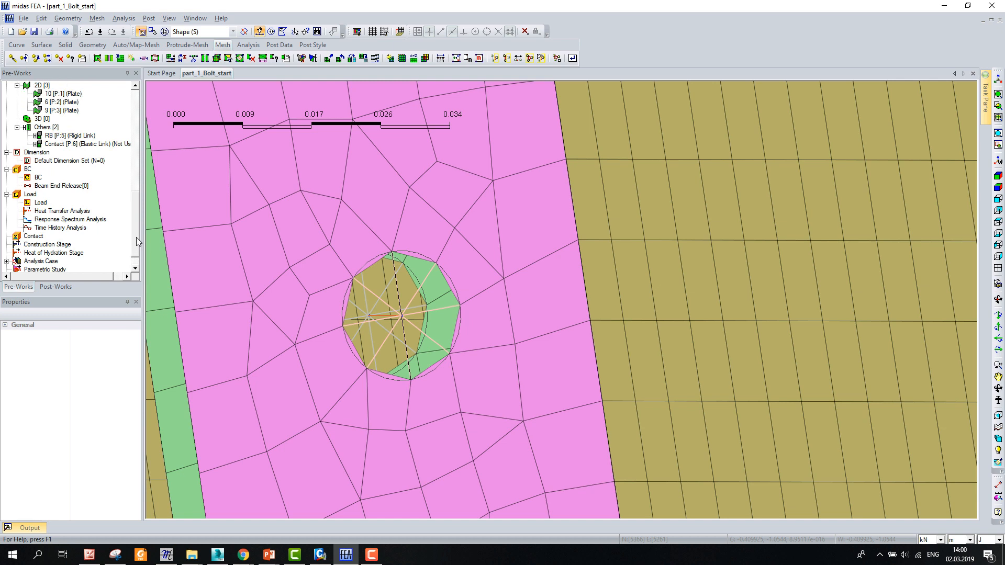
{"action": "scroll", "coordinate": [51, 157], "scroll_direction": "up", "scroll_amount": 2}
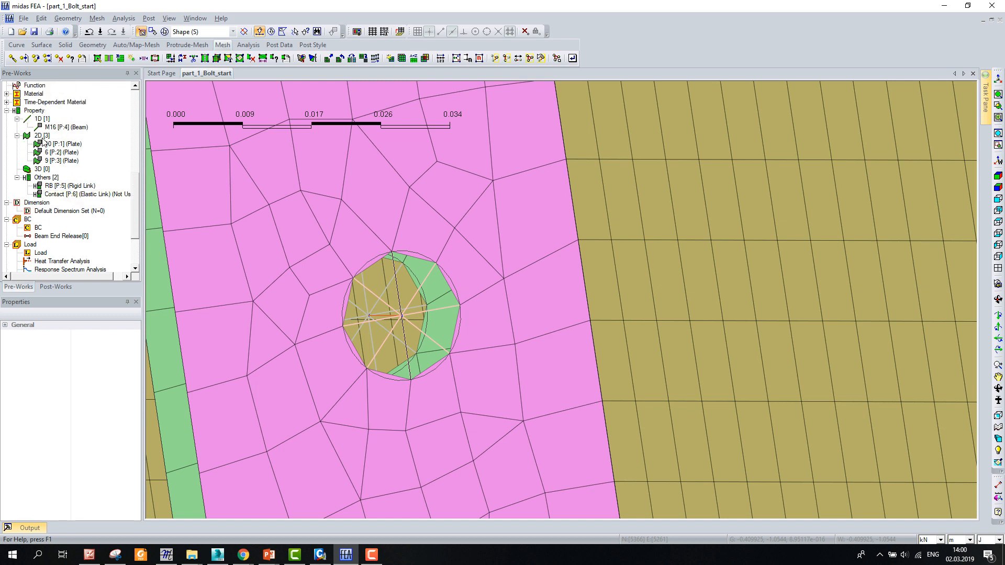
{"action": "right_click", "coordinate": [56, 128]}
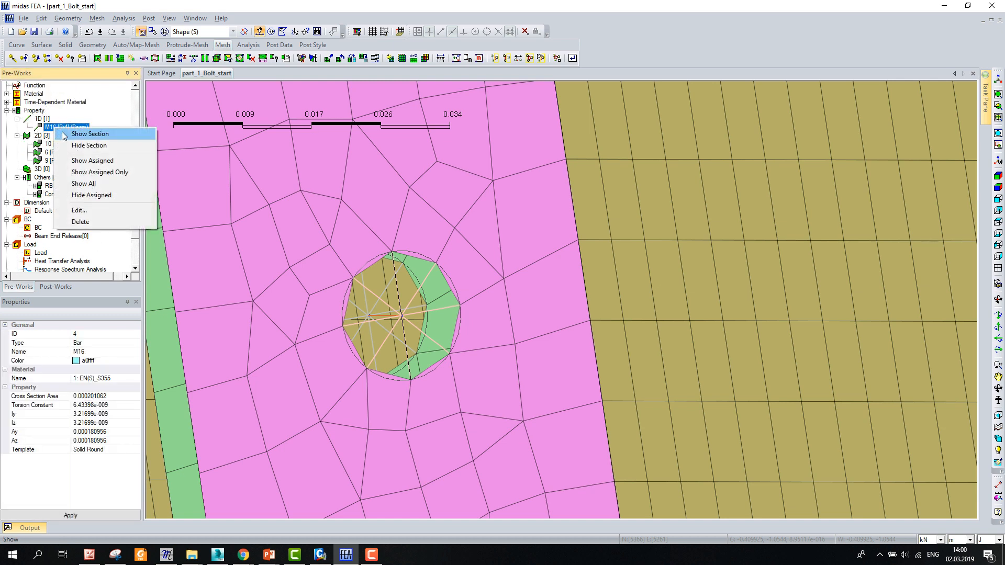
{"action": "left_click", "coordinate": [64, 134]}
{"action": "middle_click_drag", "start_coordinate": [325, 276], "coordinate": [578, 304], "text": "ctrl"}
{"action": "scroll", "coordinate": [612, 255], "scroll_direction": "down", "scroll_amount": 5}
{"action": "scroll", "coordinate": [575, 302], "scroll_direction": "up", "scroll_amount": 3}
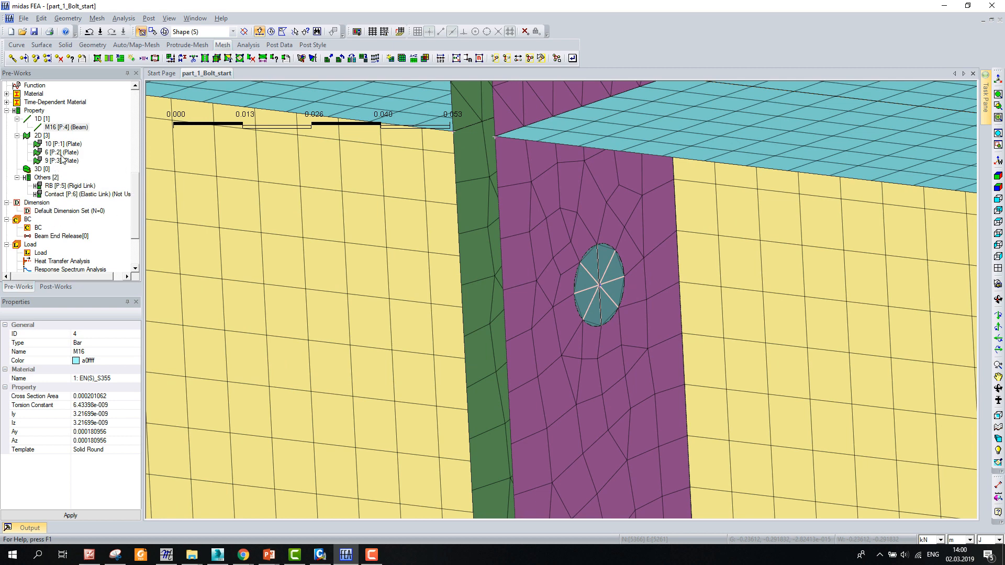
{"action": "right_click", "coordinate": [62, 130]}
{"action": "left_click", "coordinate": [73, 150]}
{"action": "scroll", "coordinate": [301, 271], "scroll_direction": "down", "scroll_amount": 5}
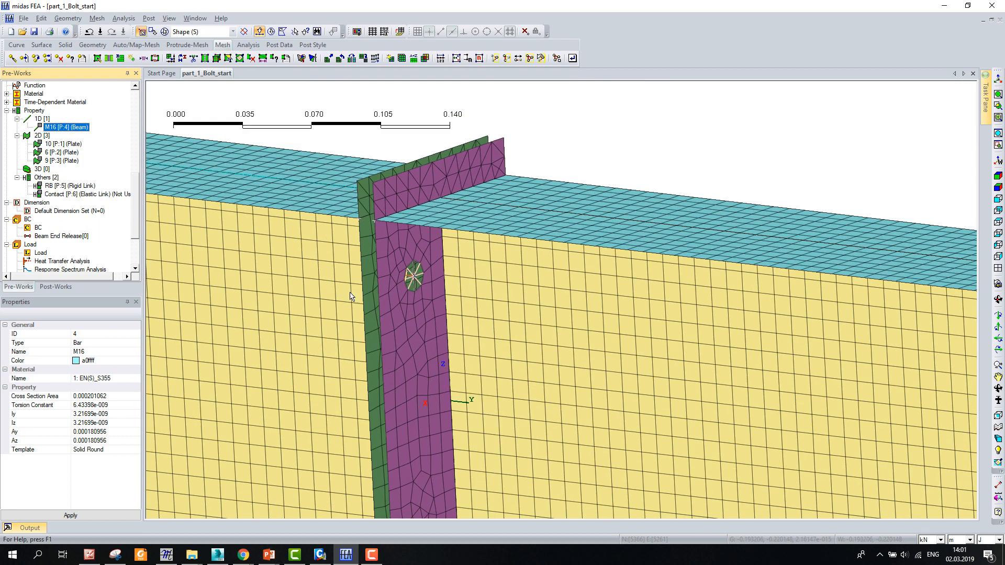
Start a mesh translation from the rear view and select the two rigid links and the M16 beam in the upper bolt hole
{"action": "scroll", "coordinate": [350, 297], "scroll_direction": "down", "scroll_amount": 1}
{"action": "middle_click_drag", "start_coordinate": [349, 296], "coordinate": [374, 290], "text": "ctrl"}
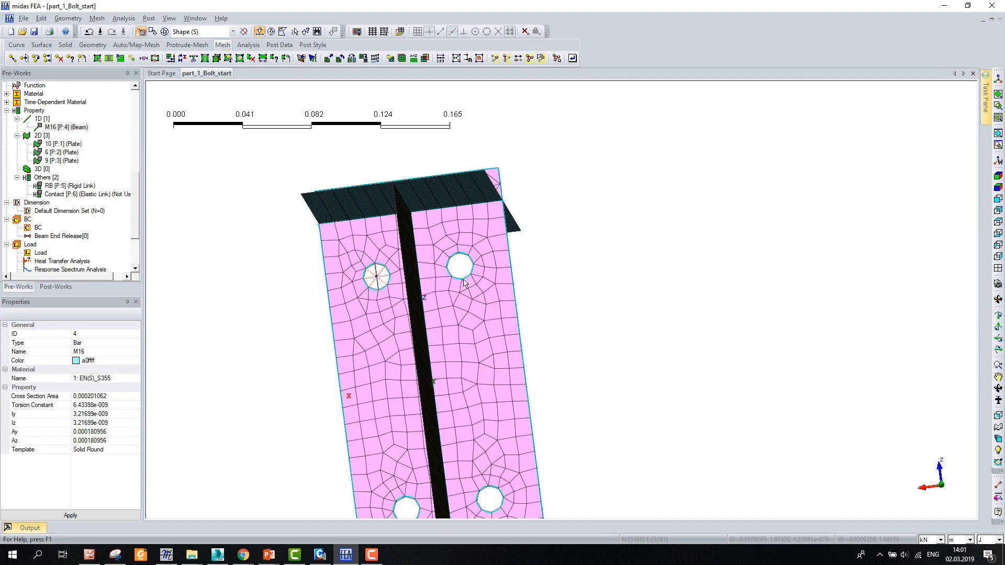
{"action": "scroll", "coordinate": [462, 281], "scroll_direction": "down", "scroll_amount": 4}
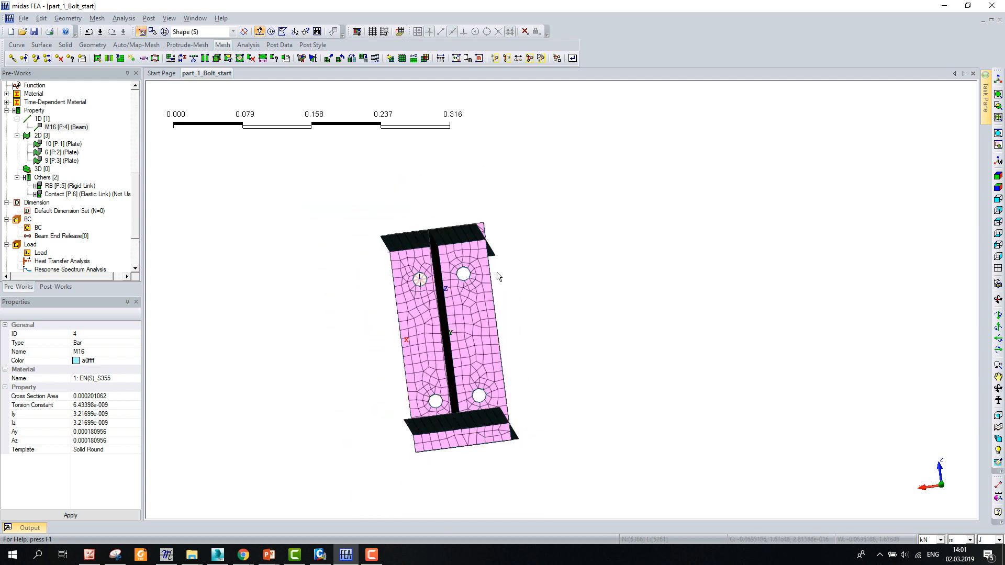
{"action": "left_click", "coordinate": [998, 245]}
{"action": "left_click", "coordinate": [998, 200]}
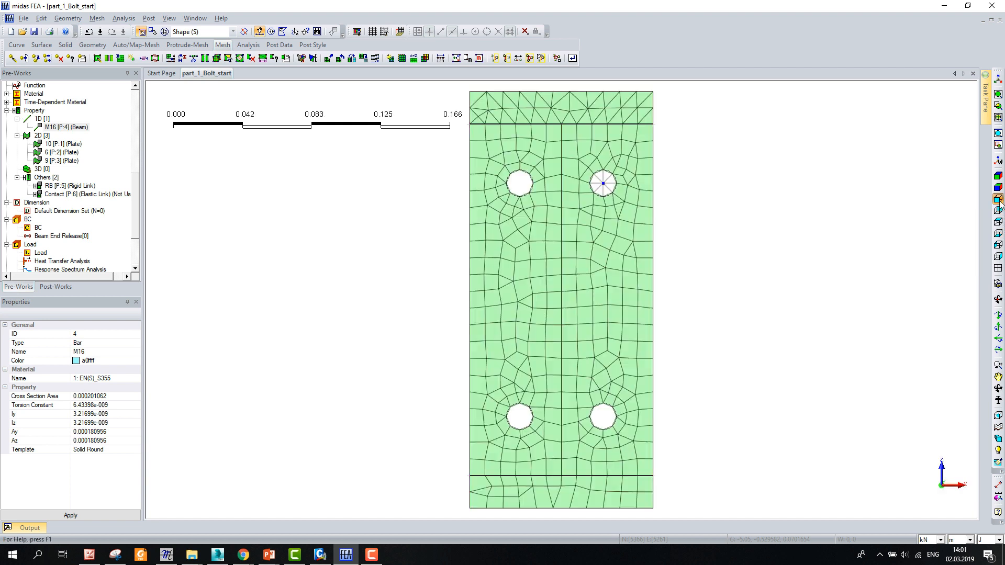
{"action": "scroll", "coordinate": [684, 316], "scroll_direction": "down", "scroll_amount": 1}
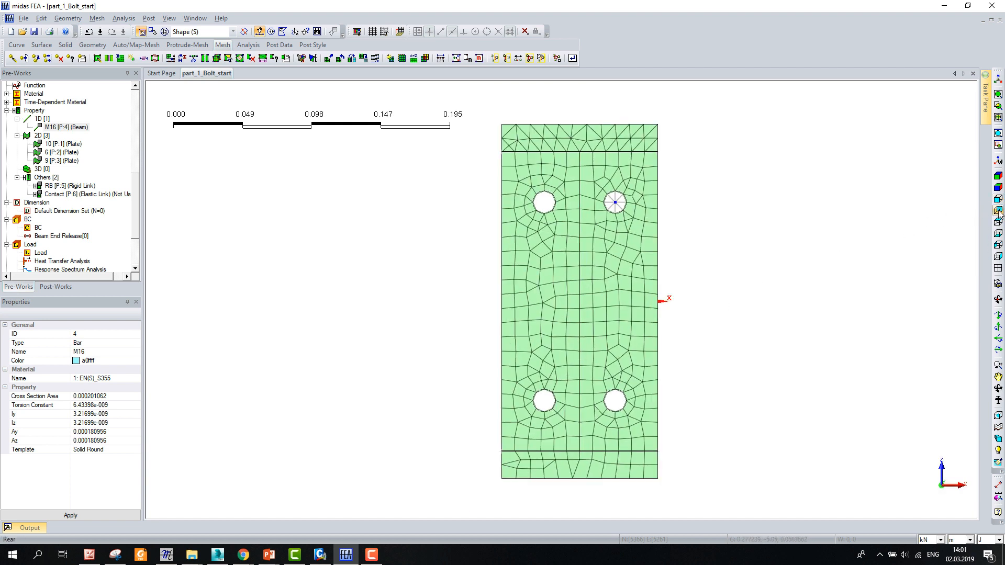
{"action": "left_click", "coordinate": [998, 210]}
{"action": "scroll", "coordinate": [717, 184], "scroll_direction": "down", "scroll_amount": 1}
{"action": "scroll", "coordinate": [727, 191], "scroll_direction": "up", "scroll_amount": 3}
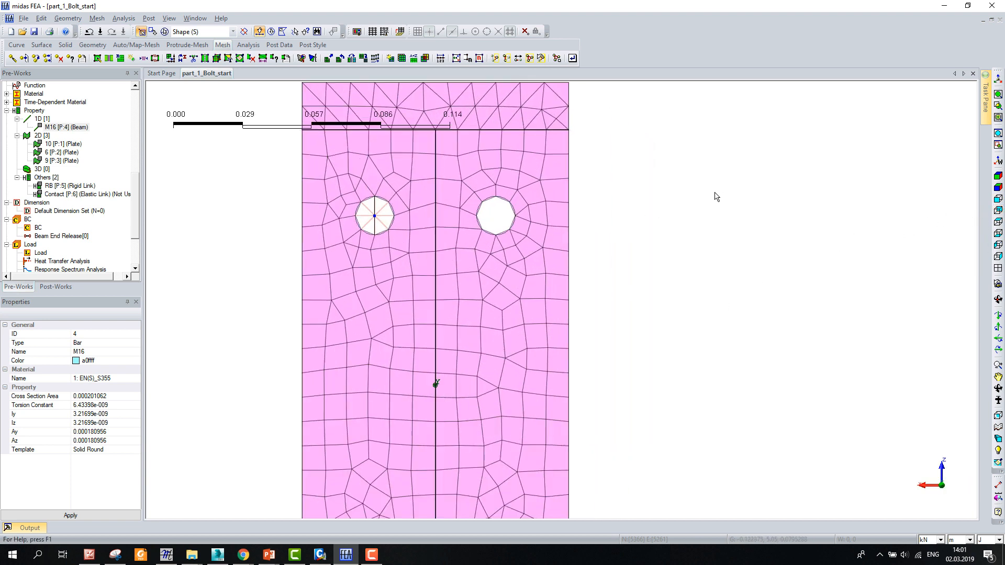
{"action": "left_click", "coordinate": [326, 59]}
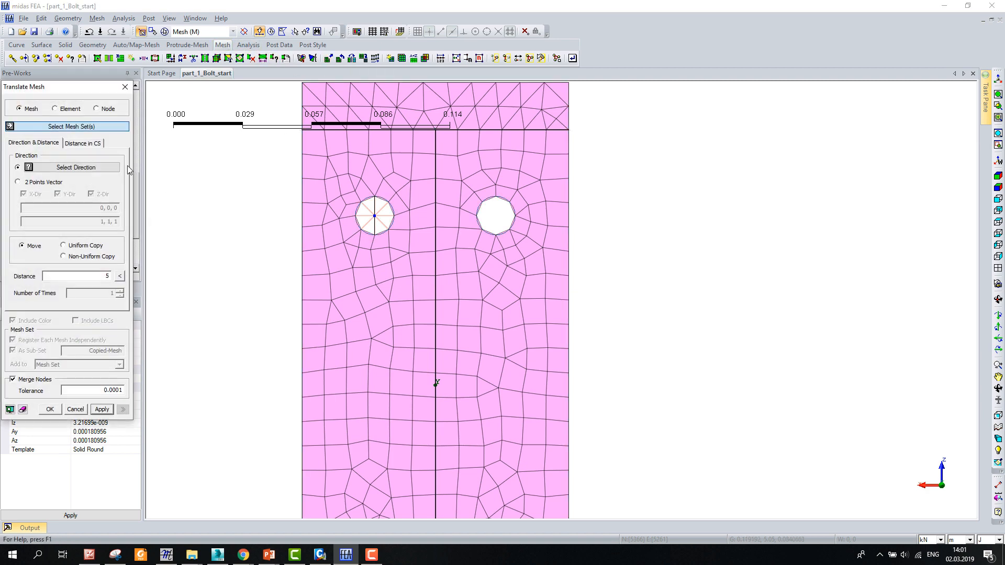
{"action": "scroll", "coordinate": [369, 202], "scroll_direction": "up", "scroll_amount": 3}
{"action": "left_click_drag", "start_coordinate": [356, 175], "coordinate": [443, 250]}
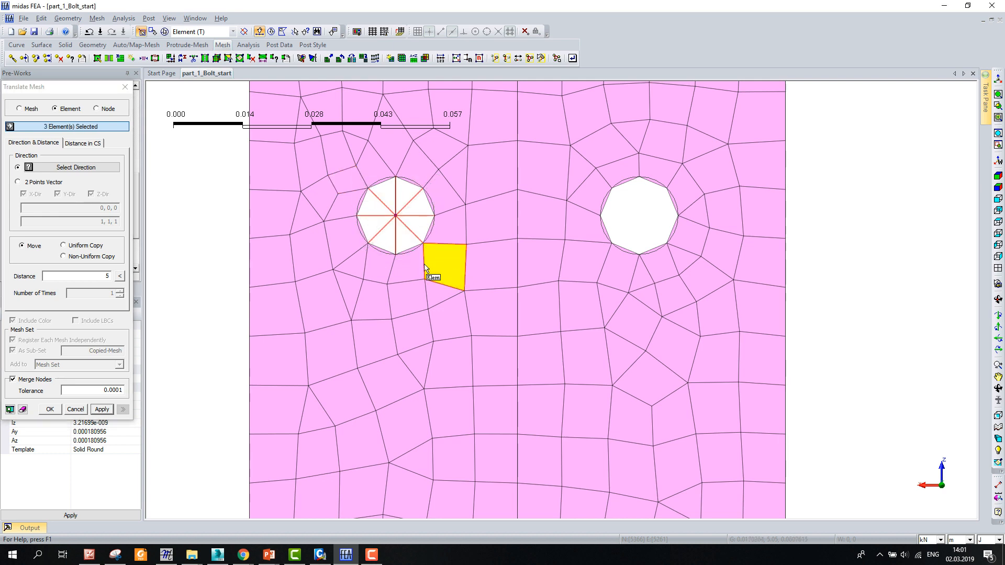
{"action": "scroll", "coordinate": [324, 259], "scroll_direction": "down", "scroll_amount": 2}
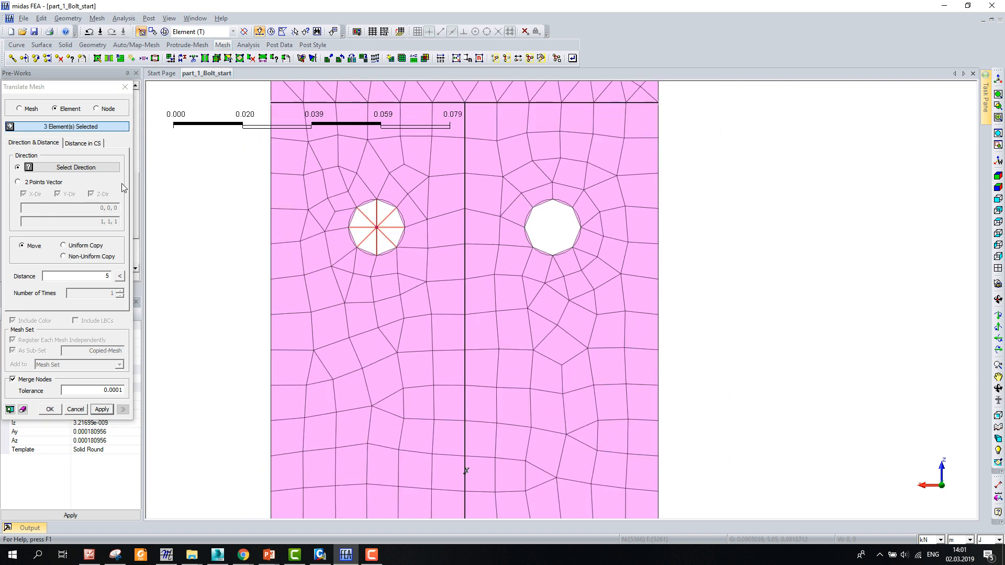
Make one uniform copy of the three elements into the neighbouring hole, 0.05 m along a two-point vector between the end plate's upper corners
{"action": "left_click", "coordinate": [71, 168]}
{"action": "left_click", "coordinate": [42, 182]}
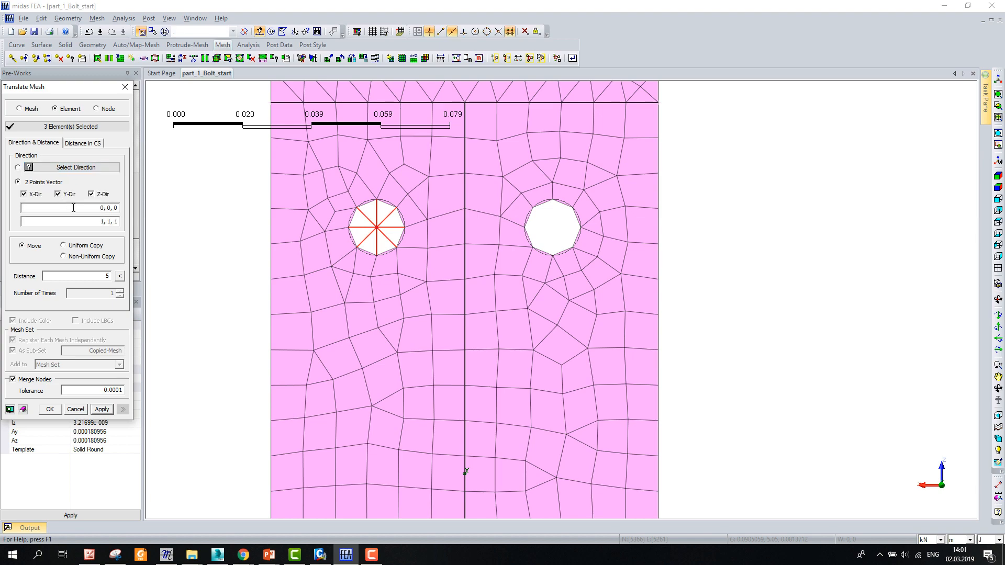
{"action": "middle_click_drag", "start_coordinate": [293, 262], "coordinate": [551, 255]}
{"action": "scroll", "coordinate": [553, 256], "scroll_direction": "down", "scroll_amount": 5}
{"action": "scroll", "coordinate": [597, 205], "scroll_direction": "up", "scroll_amount": 3}
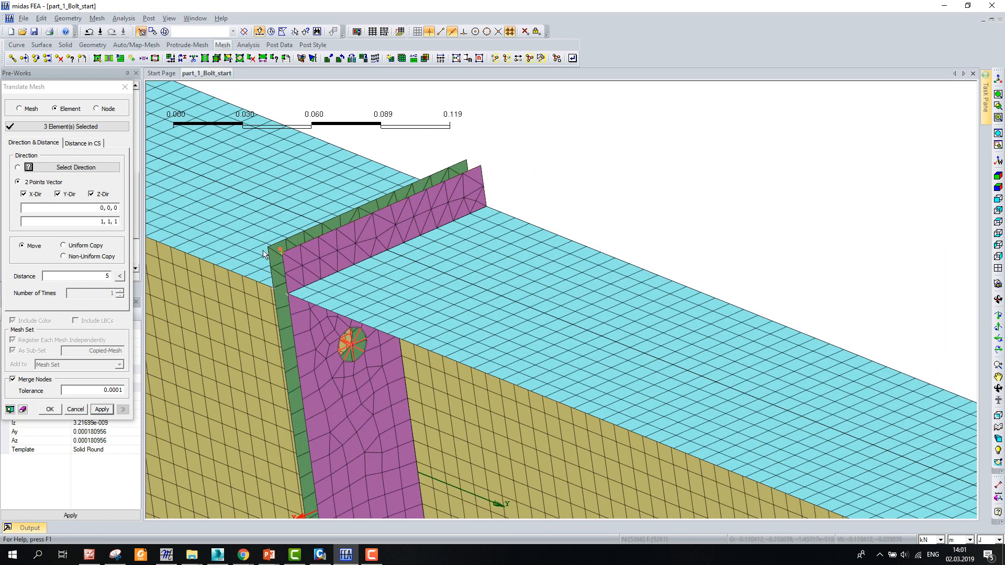
{"action": "left_click", "coordinate": [269, 246]}
{"action": "left_click", "coordinate": [466, 160]}
{"action": "middle_click_drag", "start_coordinate": [440, 216], "coordinate": [368, 323]}
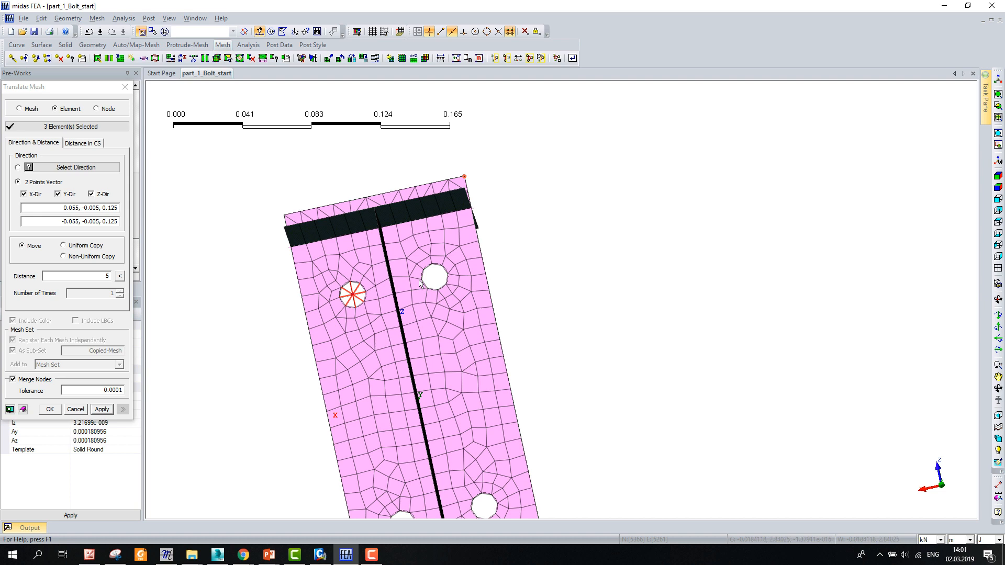
{"action": "left_click", "coordinate": [78, 245]}
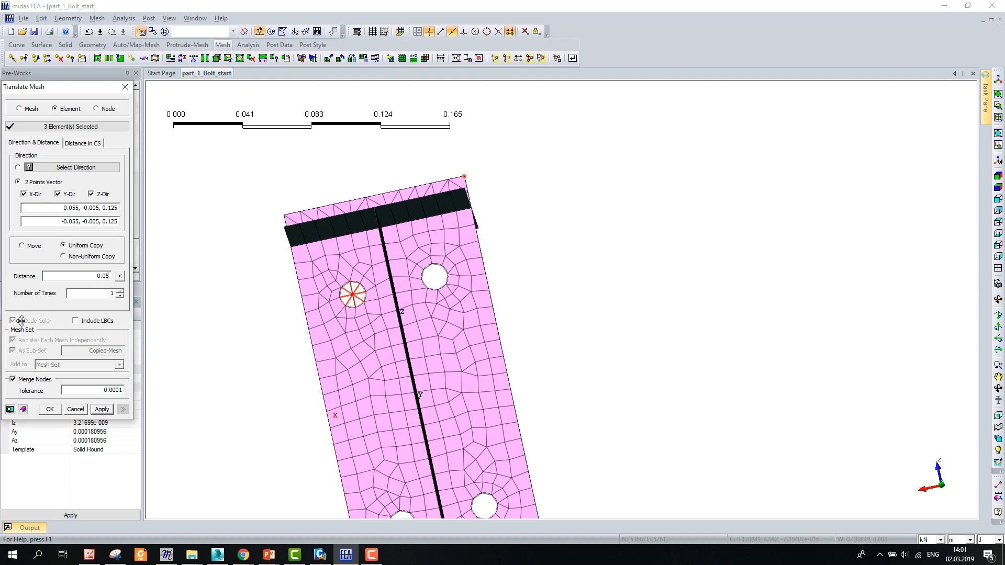
{"action": "left_click", "coordinate": [9, 409]}
{"action": "left_click", "coordinate": [102, 410]}
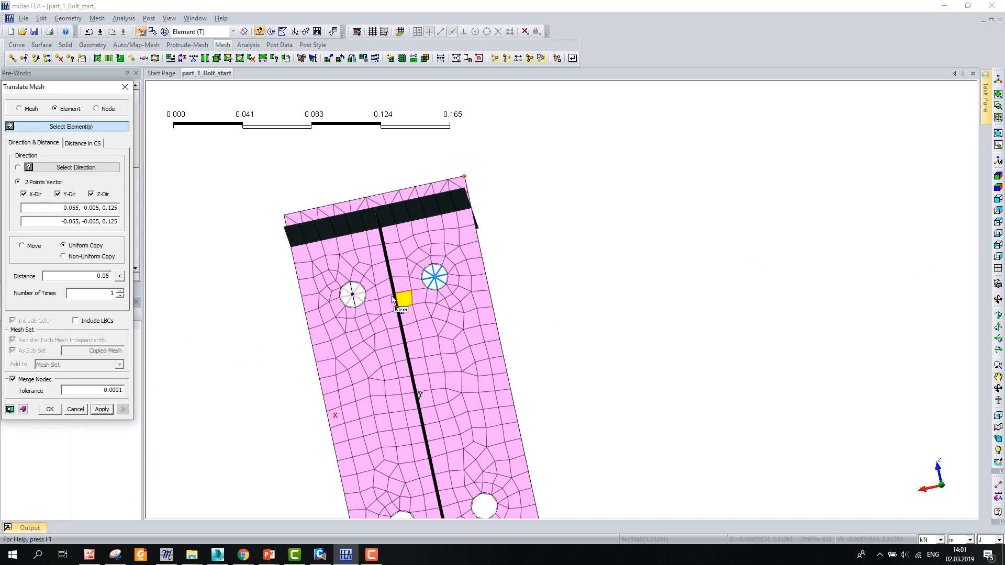
Select all six elements of the two upper bolts for the next mesh translation
{"action": "left_click", "coordinate": [997, 212]}
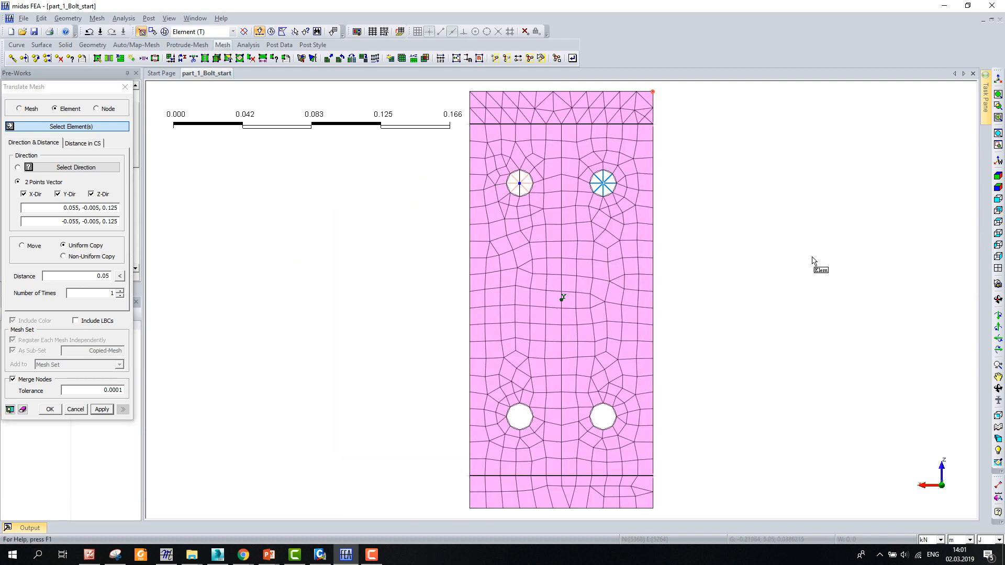
{"action": "scroll", "coordinate": [700, 164], "scroll_direction": "up", "scroll_amount": 3}
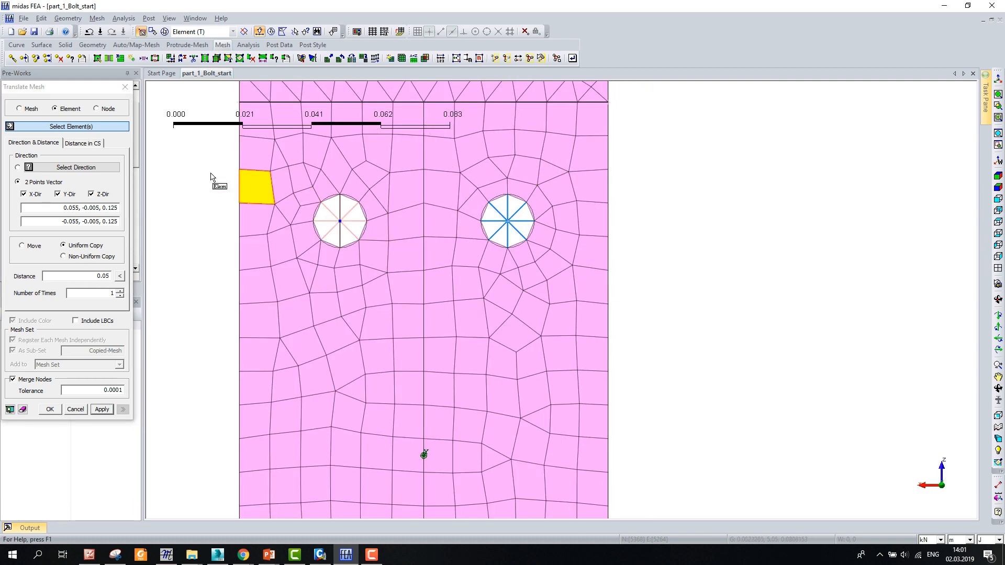
{"action": "left_click_drag", "start_coordinate": [310, 192], "coordinate": [389, 271]}
{"action": "left_click_drag", "start_coordinate": [481, 194], "coordinate": [548, 267]}
{"action": "scroll", "coordinate": [463, 254], "scroll_direction": "down", "scroll_amount": 8}
{"action": "middle_click_drag", "start_coordinate": [434, 301], "coordinate": [551, 368]}
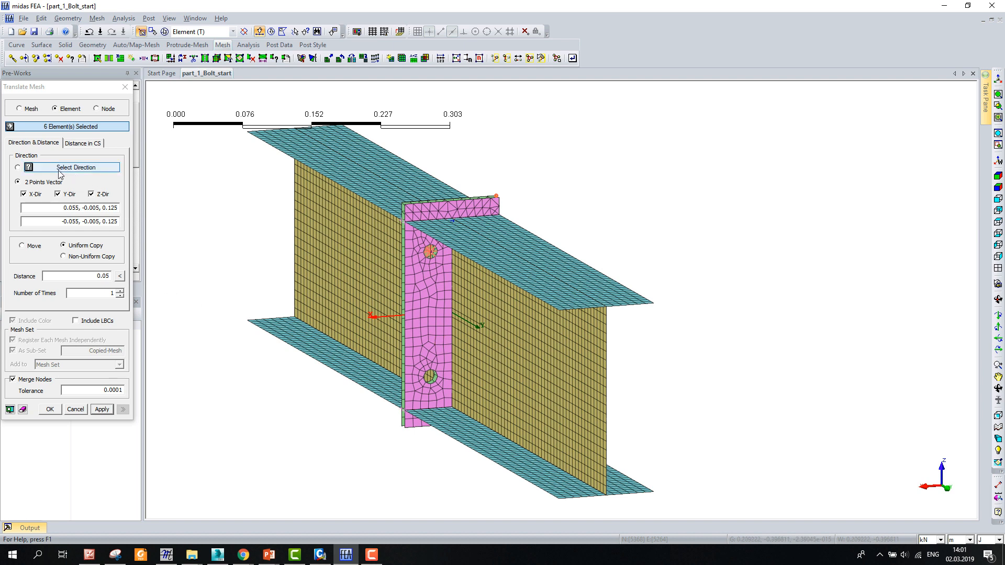
Define the copy direction as a two-point vector from the upper to the lower flange corner at the beam end, with a distance of 0.14 m
{"action": "left_click", "coordinate": [87, 211]}
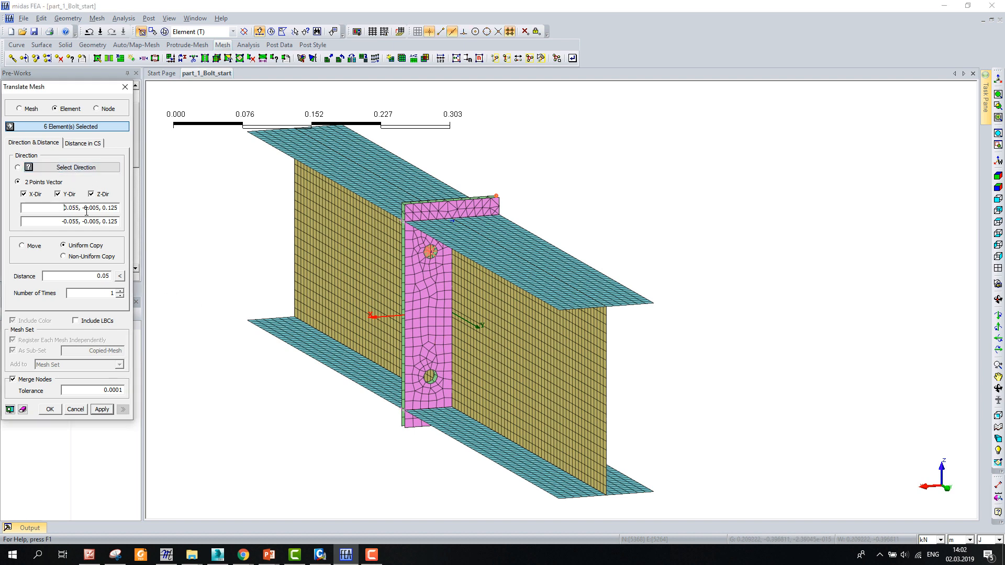
{"action": "left_click", "coordinate": [67, 169]}
{"action": "left_click", "coordinate": [45, 185]}
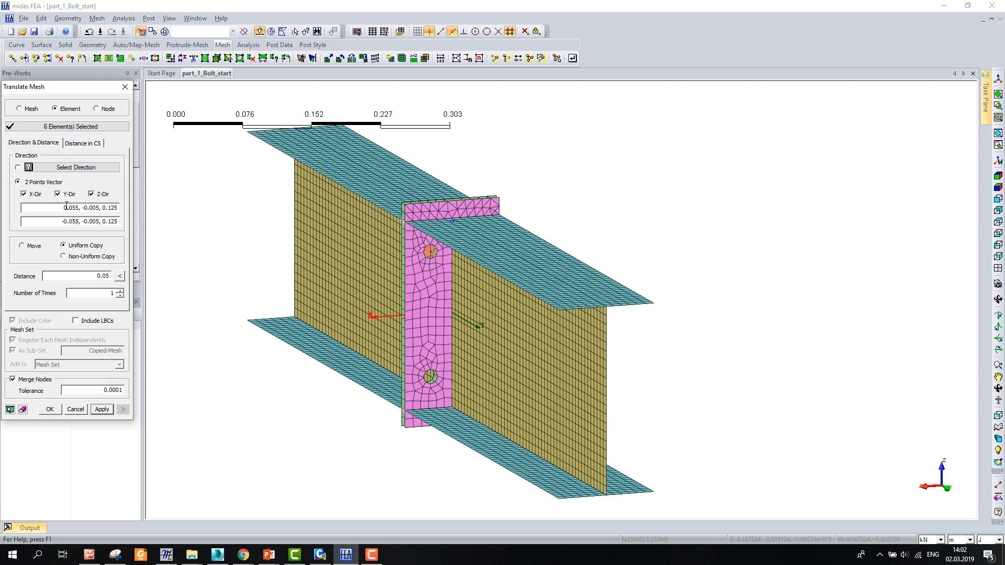
{"action": "left_click", "coordinate": [653, 308]}
{"action": "scroll", "coordinate": [652, 309], "scroll_direction": "down", "scroll_amount": 3}
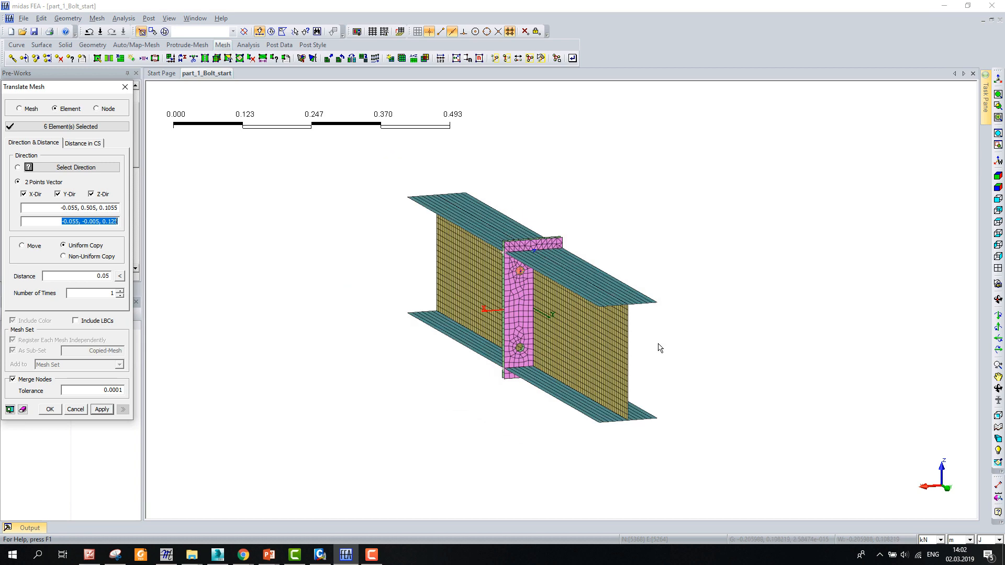
{"action": "left_click", "coordinate": [658, 419]}
{"action": "double_click", "coordinate": [91, 276]}
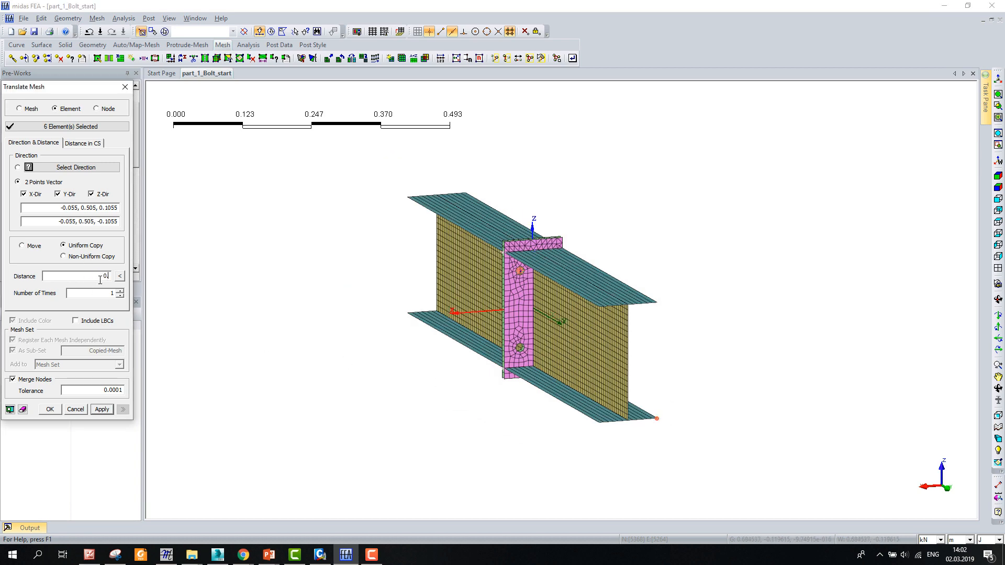
Preview and create one uniform copy of the two upper bolts' six elements in the lower bolt holes
{"action": "middle_click_drag", "start_coordinate": [375, 315], "coordinate": [498, 332]}
{"action": "scroll", "coordinate": [472, 341], "scroll_direction": "up", "scroll_amount": 3}
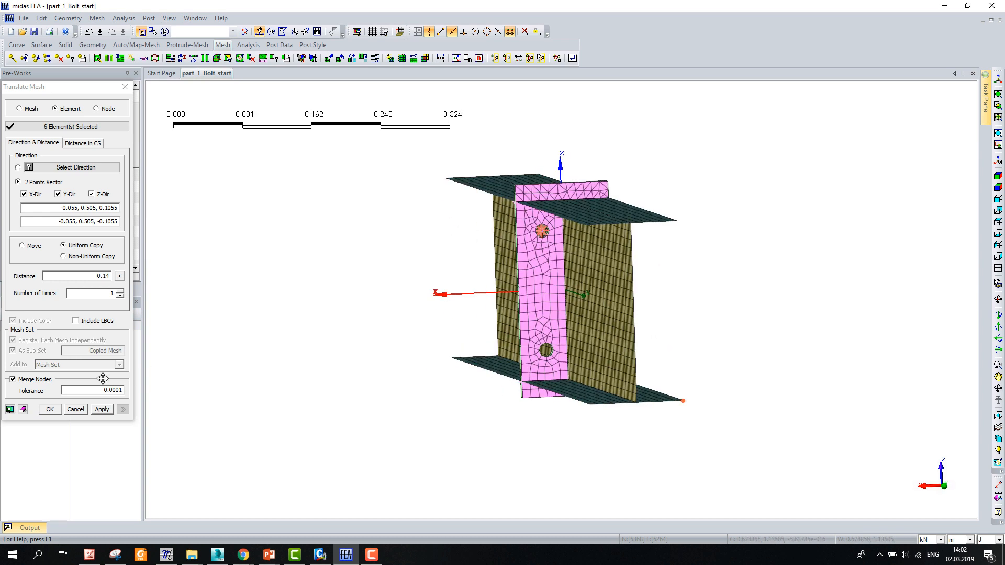
{"action": "left_click", "coordinate": [10, 412]}
{"action": "scroll", "coordinate": [513, 373], "scroll_direction": "up", "scroll_amount": 5}
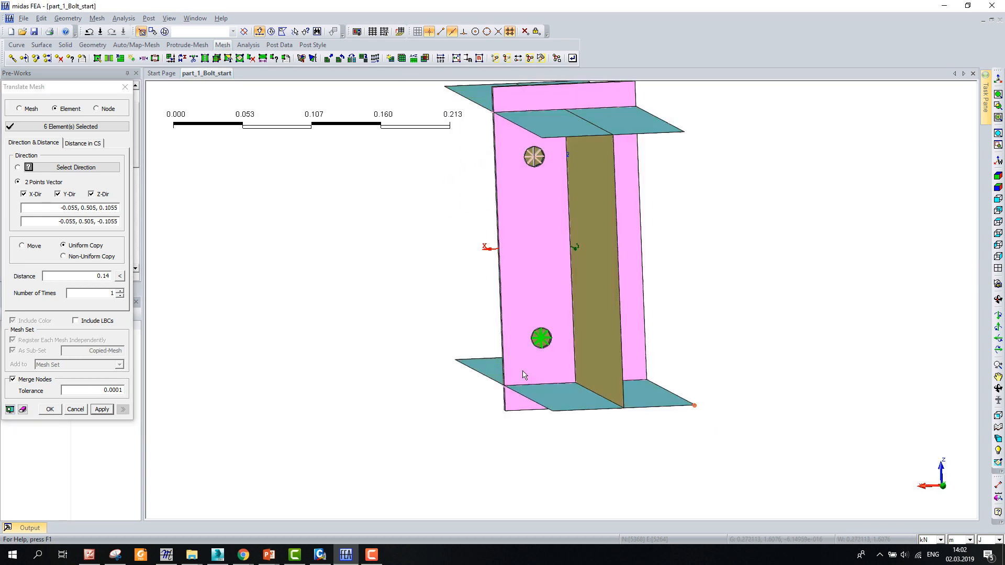
{"action": "left_click", "coordinate": [50, 410]}
Look over the copied bolts in the whole model and change the length unit to mm
{"action": "middle_click_drag", "start_coordinate": [526, 337], "coordinate": [659, 417]}
{"action": "scroll", "coordinate": [555, 339], "scroll_direction": "up", "scroll_amount": 5}
{"action": "scroll", "coordinate": [570, 342], "scroll_direction": "down", "scroll_amount": 10}
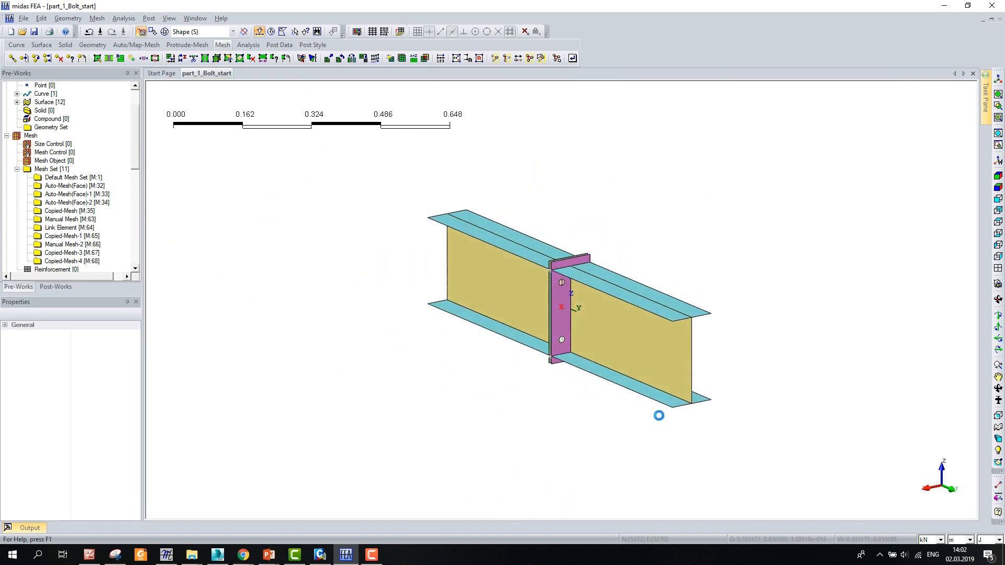
{"action": "scroll", "coordinate": [472, 354], "scroll_direction": "up", "scroll_amount": 4}
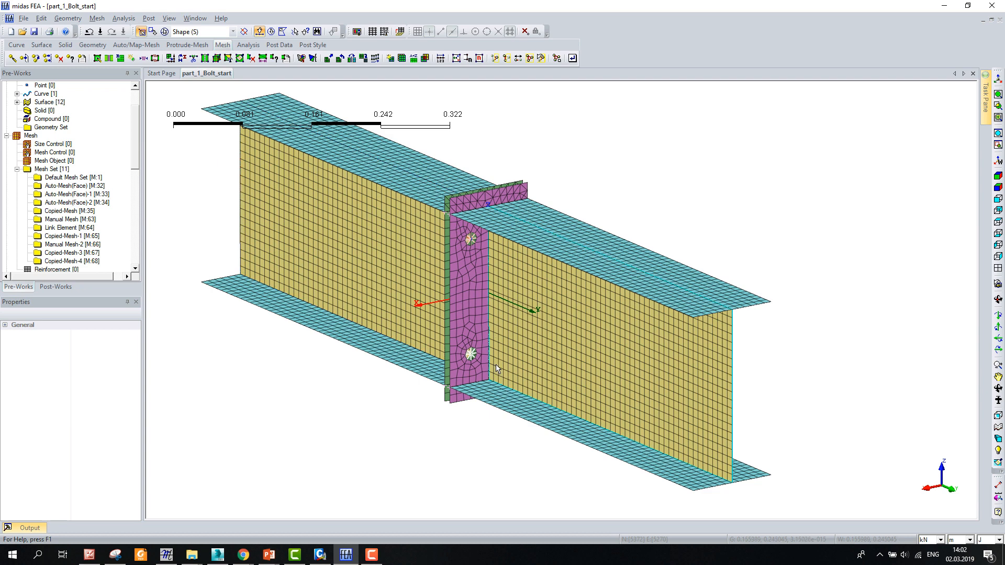
{"action": "scroll", "coordinate": [473, 355], "scroll_direction": "down", "scroll_amount": 1}
{"action": "left_click", "coordinate": [960, 539]}
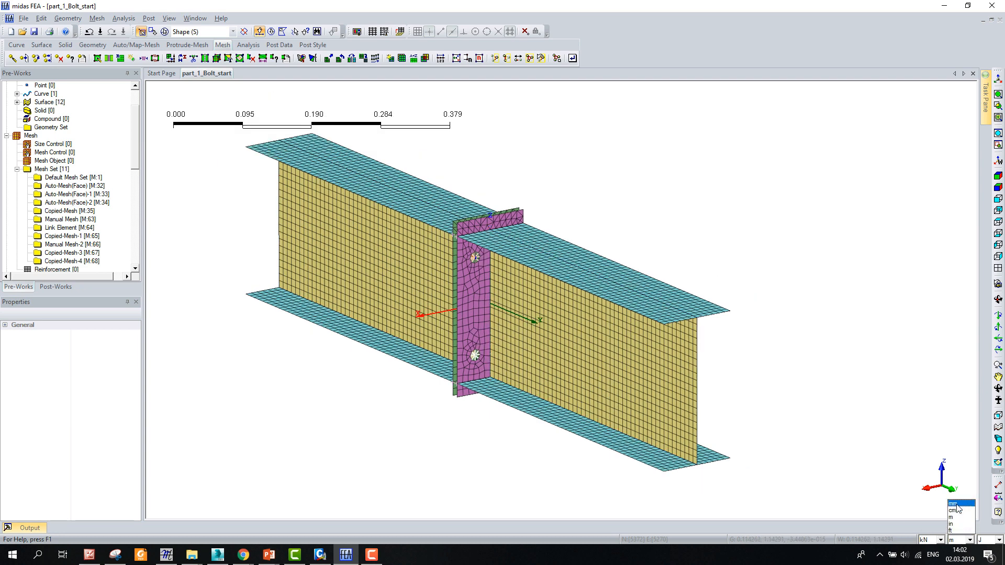
{"action": "left_click", "coordinate": [953, 503]}
Merge coincident nodes across the whole model with a tolerance of 1 mm, keeping the smallest ID
{"action": "left_click", "coordinate": [97, 18]}
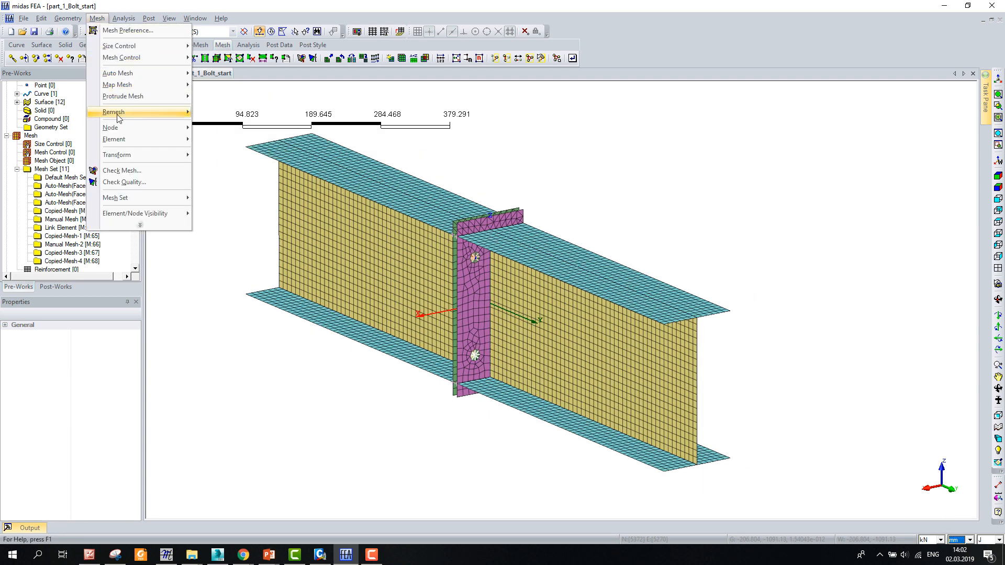
{"action": "mouse_move", "coordinate": [183, 127]}
{"action": "left_click", "coordinate": [241, 148]}
{"action": "scroll", "coordinate": [245, 220], "scroll_direction": "down", "scroll_amount": 5}
{"action": "left_click_drag", "start_coordinate": [212, 137], "coordinate": [542, 409]}
{"action": "double_click", "coordinate": [66, 133]}
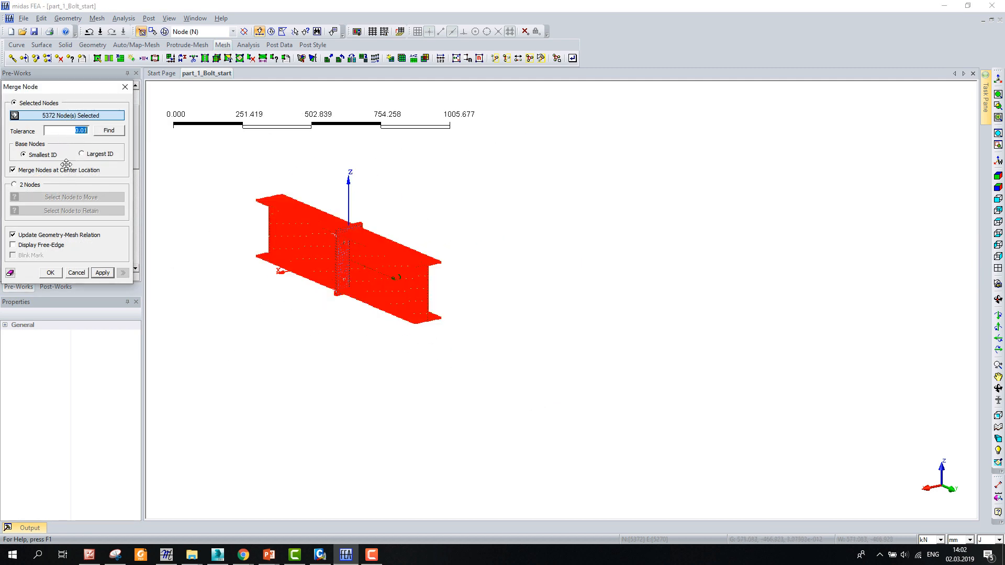
{"action": "left_click", "coordinate": [52, 273]}
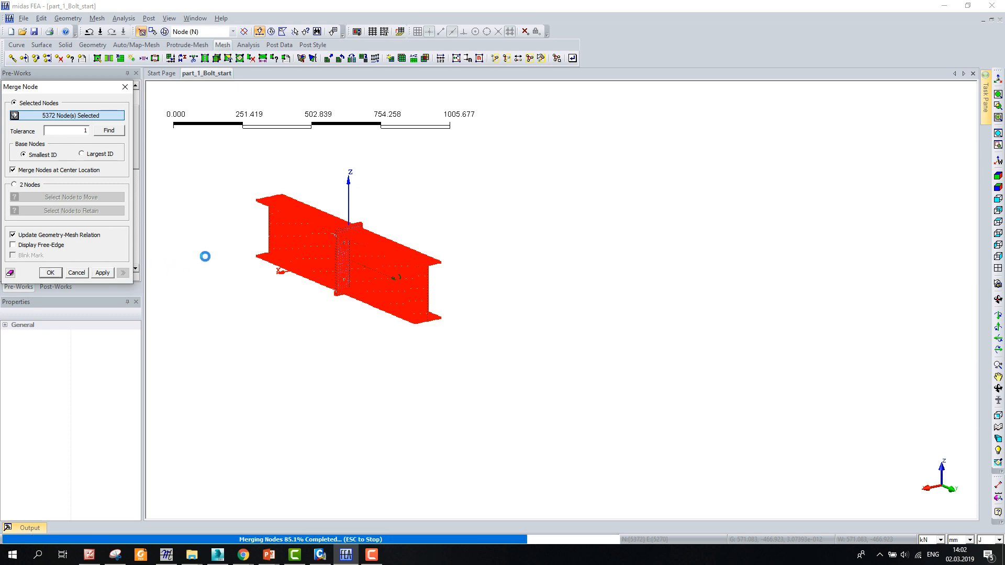
Examine the gap and bolts between the two end plates up close and from a straight side view
{"action": "scroll", "coordinate": [283, 201], "scroll_direction": "up", "scroll_amount": 3}
{"action": "middle_click_drag", "start_coordinate": [445, 418], "coordinate": [506, 286]}
{"action": "scroll", "coordinate": [449, 296], "scroll_direction": "up", "scroll_amount": 3}
{"action": "scroll", "coordinate": [448, 296], "scroll_direction": "up", "scroll_amount": 10}
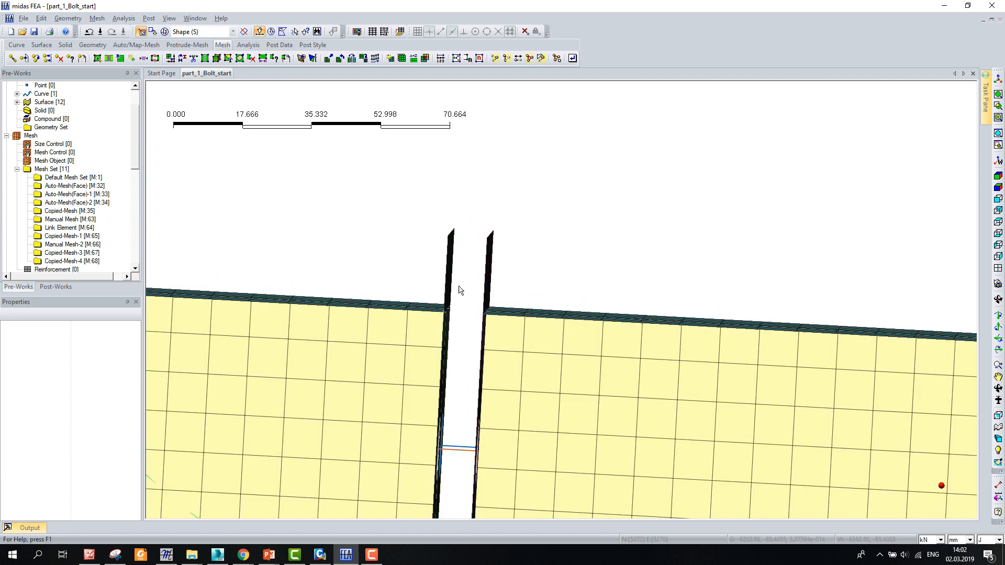
{"action": "scroll", "coordinate": [469, 275], "scroll_direction": "down", "scroll_amount": 9}
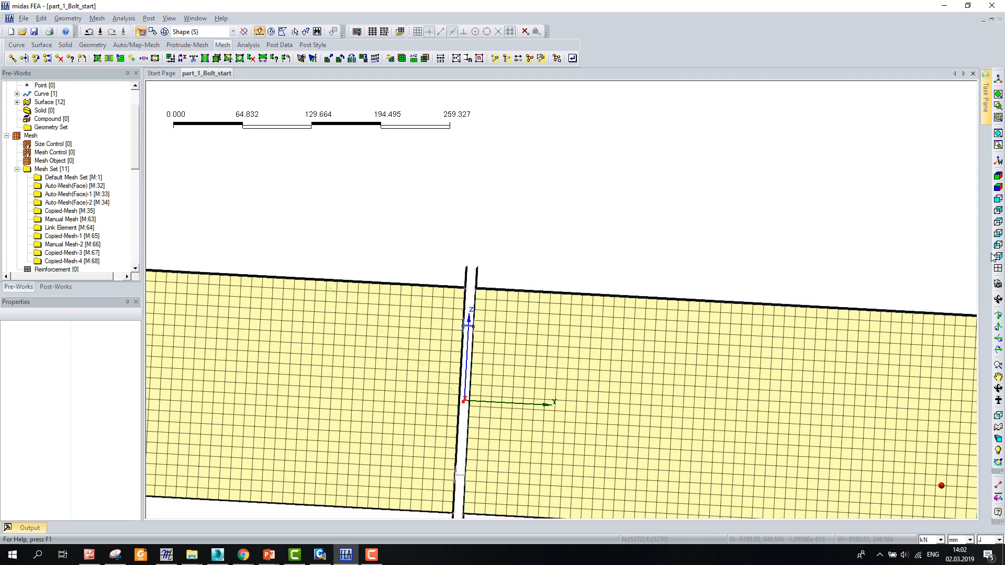
{"action": "left_click", "coordinate": [991, 258]}
{"action": "scroll", "coordinate": [612, 213], "scroll_direction": "down", "scroll_amount": 3}
{"action": "scroll", "coordinate": [549, 366], "scroll_direction": "up", "scroll_amount": 4}
{"action": "scroll", "coordinate": [456, 484], "scroll_direction": "down", "scroll_amount": 3}
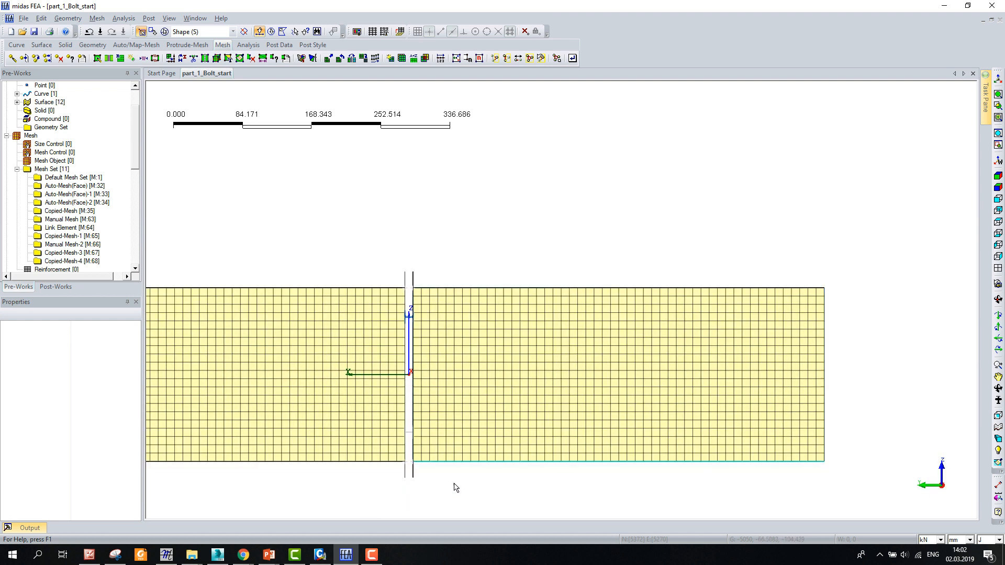
{"action": "scroll", "coordinate": [455, 484], "scroll_direction": "up", "scroll_amount": 3}
Start an element connection using the Closest Link method
{"action": "left_click", "coordinate": [97, 18]}
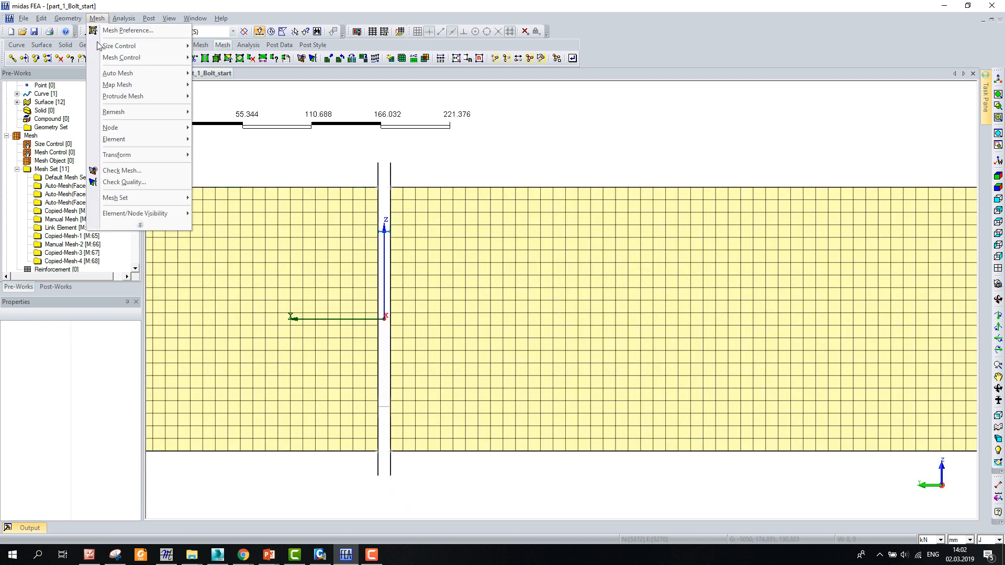
{"action": "mouse_move", "coordinate": [122, 142]}
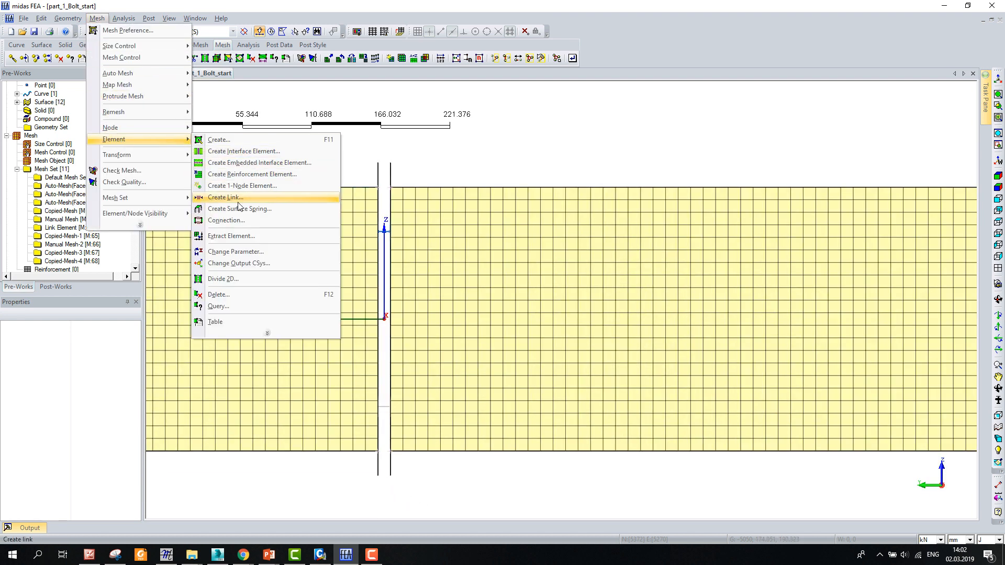
{"action": "left_click", "coordinate": [234, 225]}
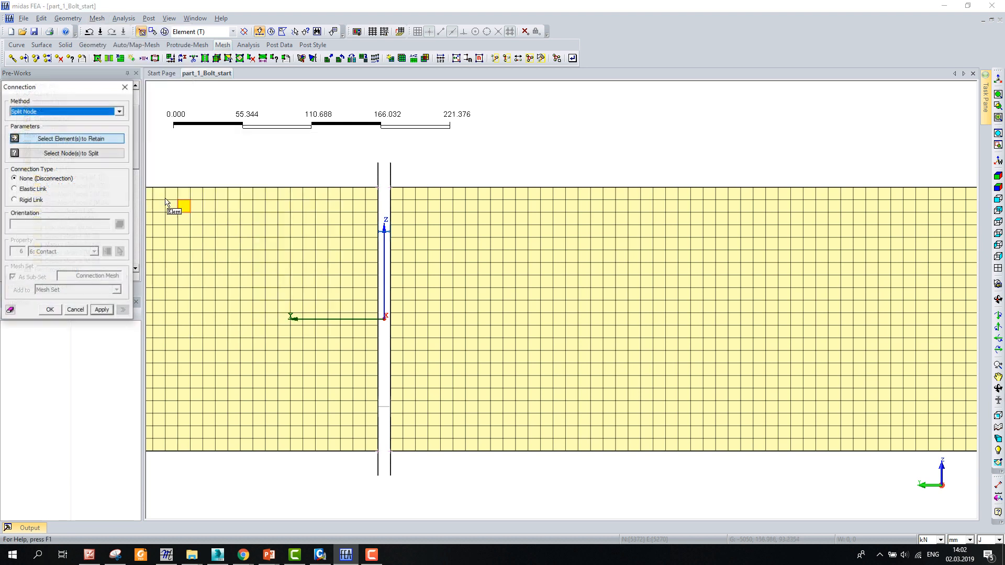
{"action": "left_click", "coordinate": [53, 111]}
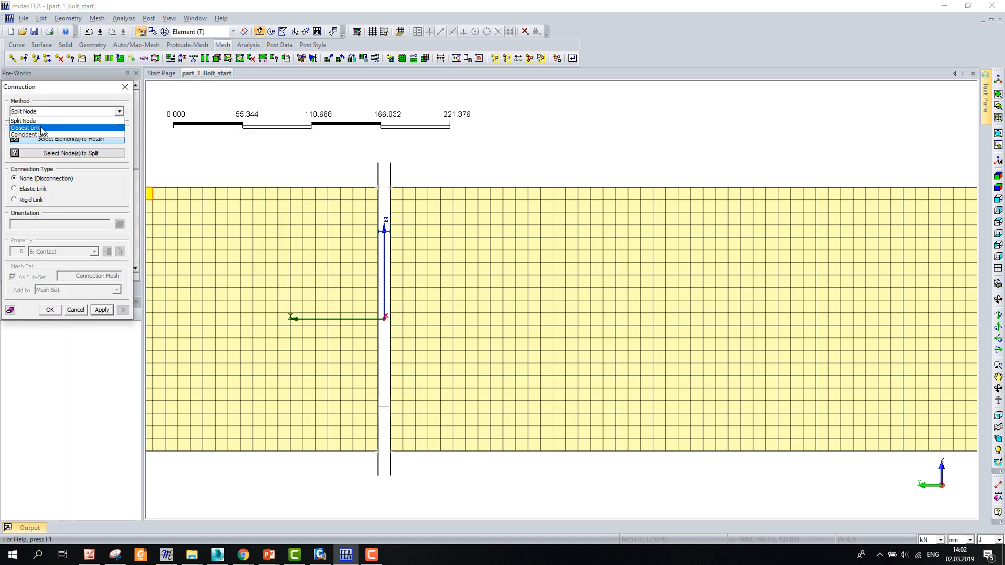
{"action": "left_click", "coordinate": [38, 128]}
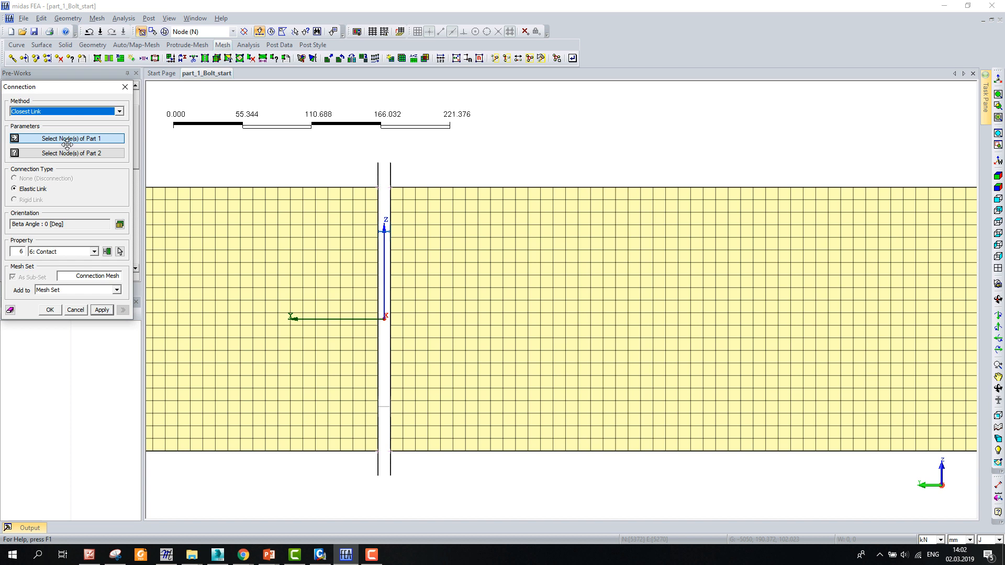
Connect all nodes of one end plate to those of the other with elastic links using the 6: Contact property
{"action": "left_click", "coordinate": [67, 140]}
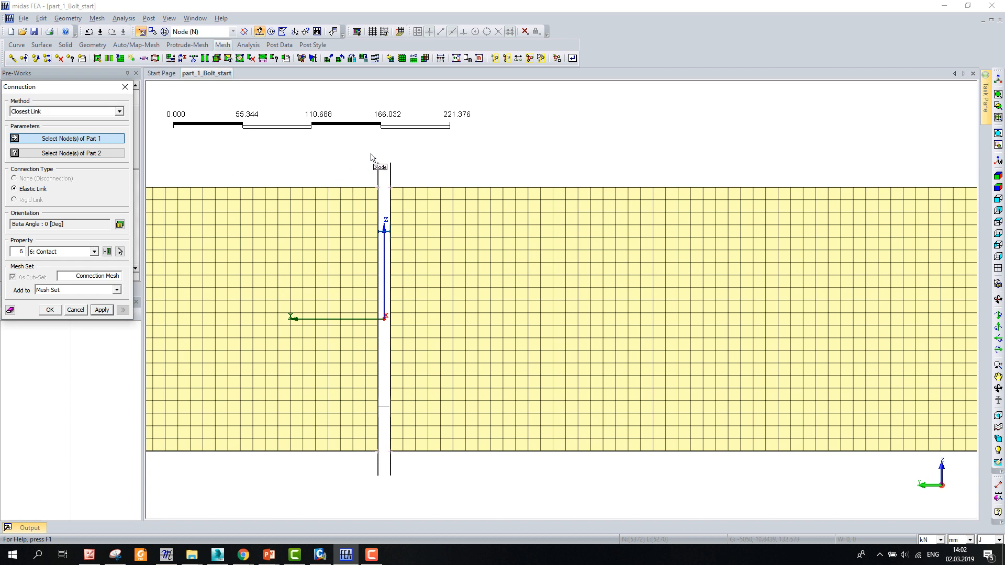
{"action": "left_click_drag", "start_coordinate": [370, 156], "coordinate": [381, 497]}
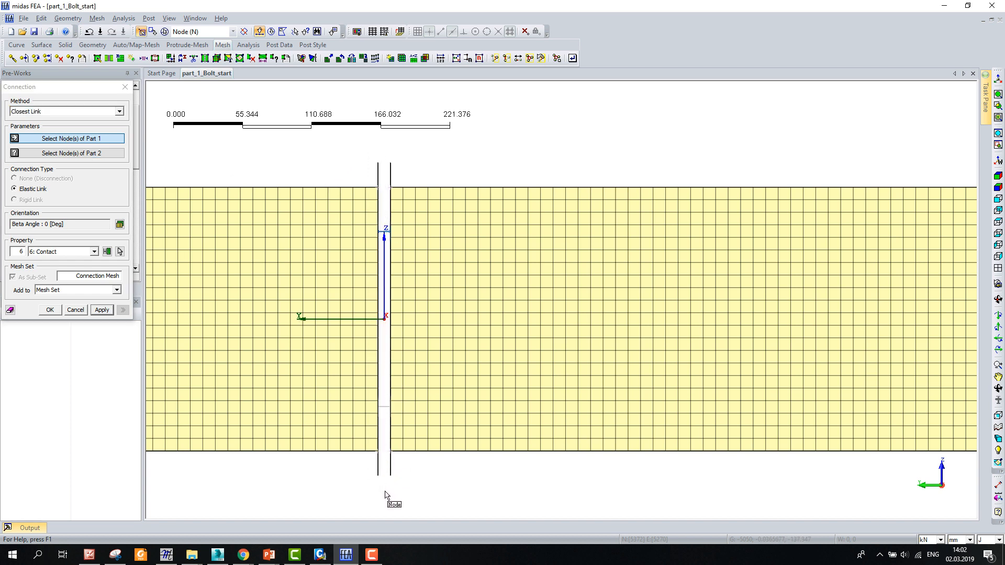
{"action": "left_click", "coordinate": [69, 153]}
{"action": "left_click_drag", "start_coordinate": [385, 150], "coordinate": [392, 499]}
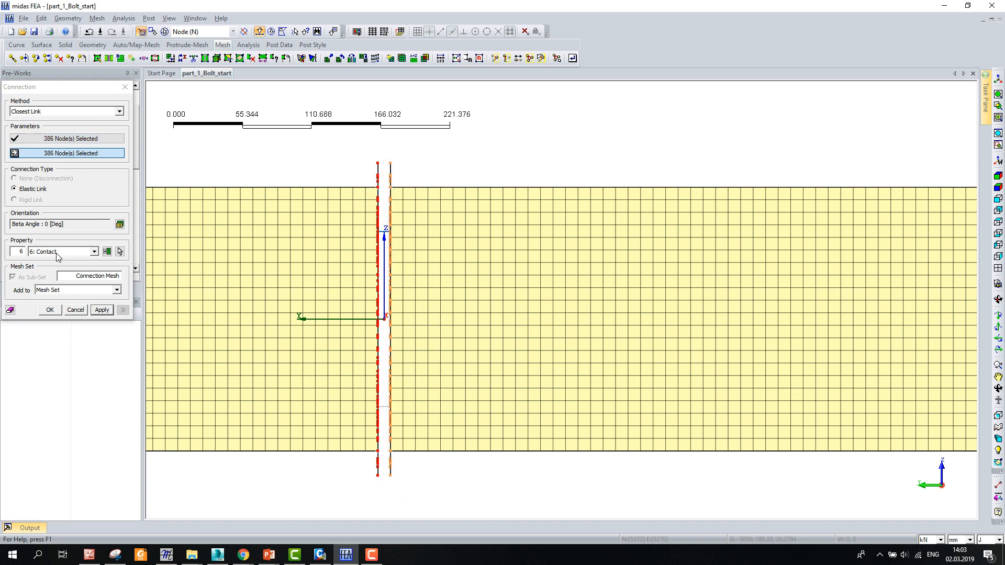
{"action": "left_click", "coordinate": [50, 315]}
Examine the contact links between the end plates at close range and in the whole beam model
{"action": "scroll", "coordinate": [327, 257], "scroll_direction": "down", "scroll_amount": 5}
{"action": "middle_click_drag", "start_coordinate": [392, 312], "coordinate": [341, 223]}
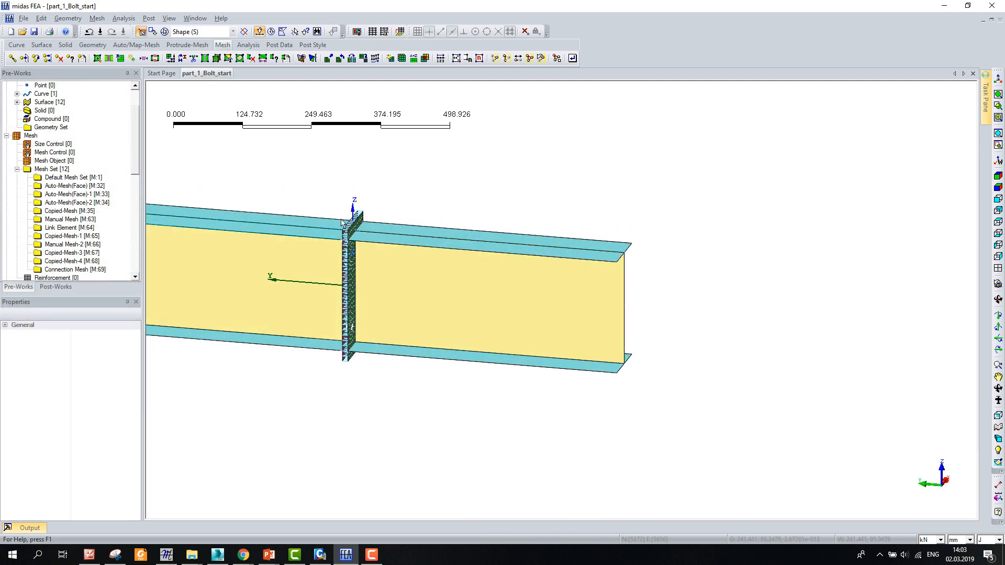
{"action": "scroll", "coordinate": [341, 223], "scroll_direction": "up", "scroll_amount": 10}
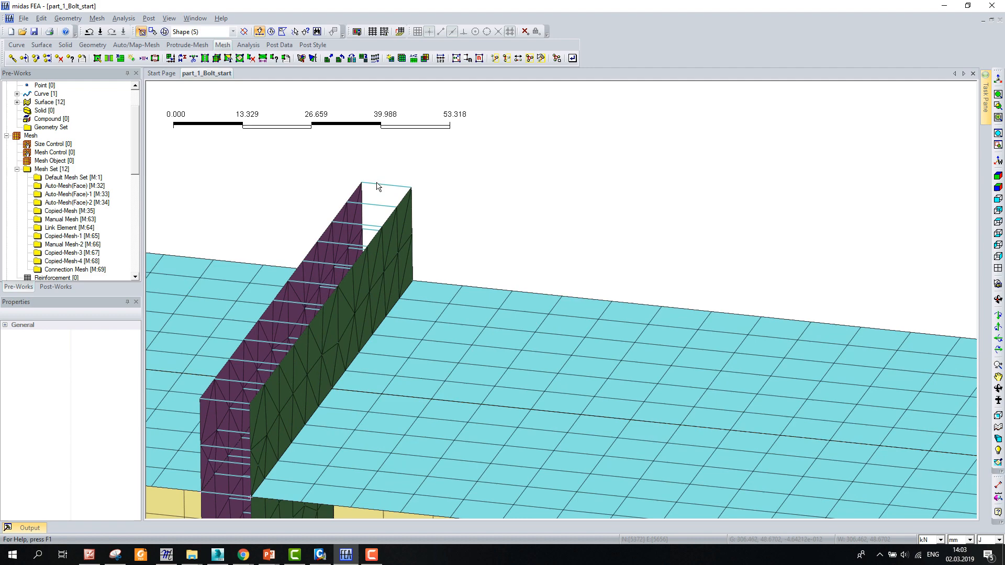
{"action": "scroll", "coordinate": [377, 187], "scroll_direction": "up", "scroll_amount": 1}
{"action": "scroll", "coordinate": [374, 204], "scroll_direction": "down", "scroll_amount": 4}
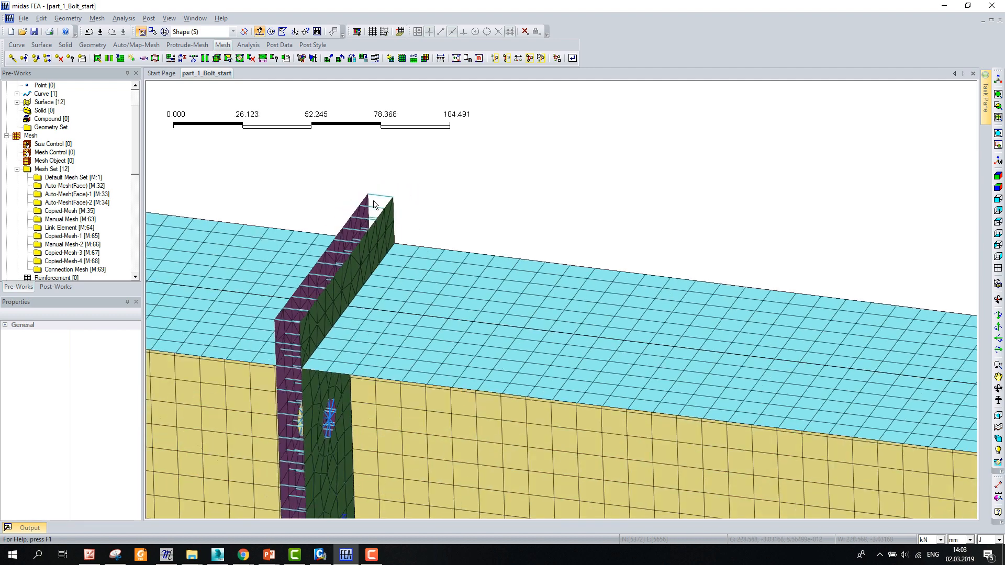
{"action": "scroll", "coordinate": [374, 204], "scroll_direction": "down", "scroll_amount": 10}
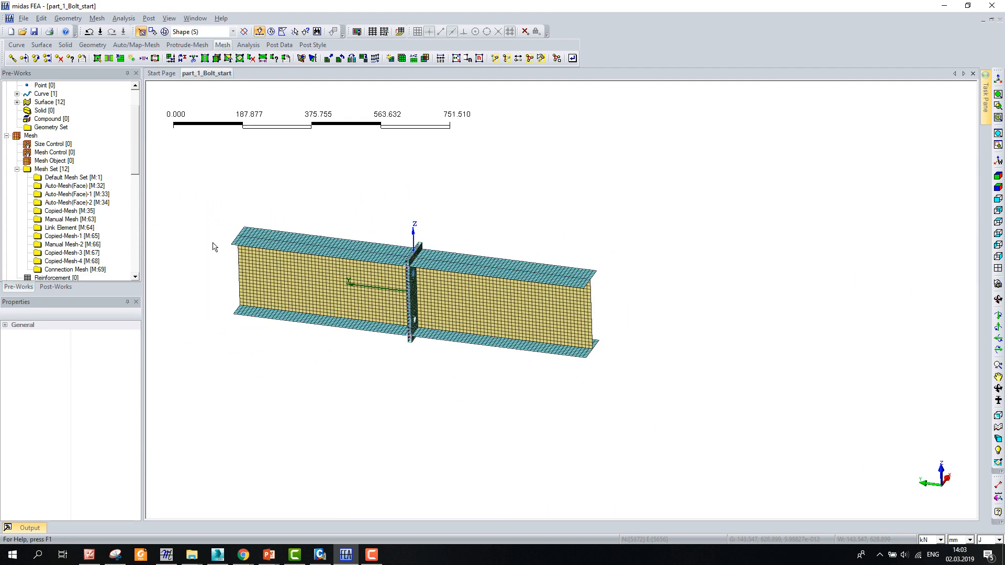
{"action": "scroll", "coordinate": [233, 247], "scroll_direction": "up", "scroll_amount": 1}
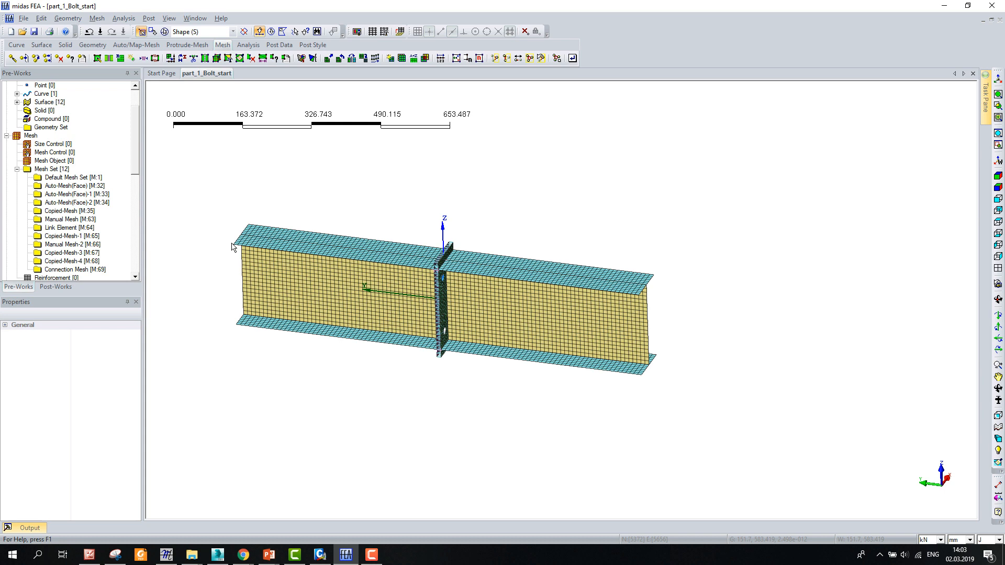
{"action": "mouse_move", "coordinate": [234, 229]}
{"action": "middle_mouse_down"}
{"action": "mouse_move", "coordinate": [328, 289]}
{"action": "mouse_move", "coordinate": [302, 285]}
{"action": "middle_mouse_up"}
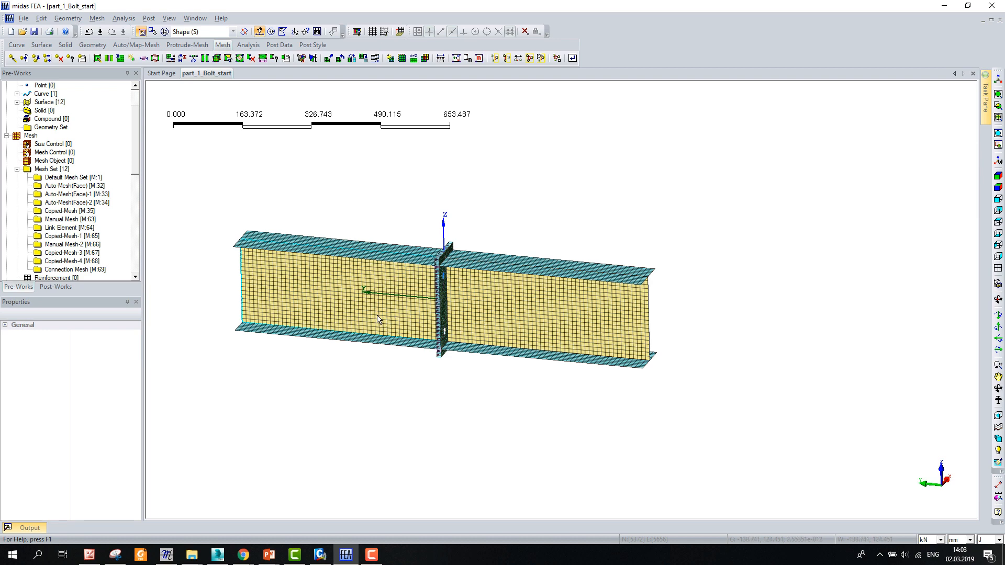
{"action": "scroll", "coordinate": [438, 306], "scroll_direction": "up", "scroll_amount": 3}
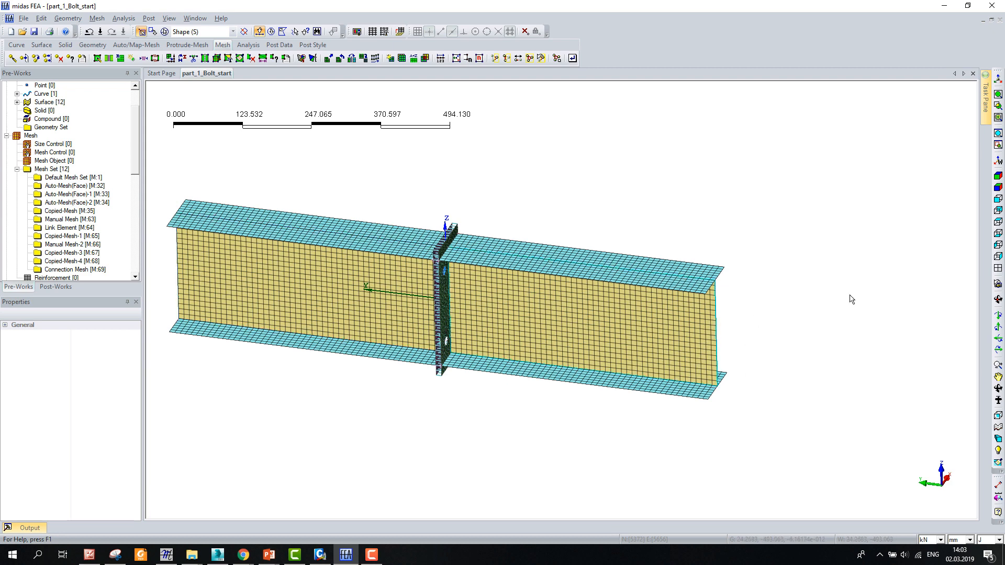
Apply a Fixed constraint to all nodes at the free end of the beam on the negative Y side
{"action": "left_click", "coordinate": [996, 259]}
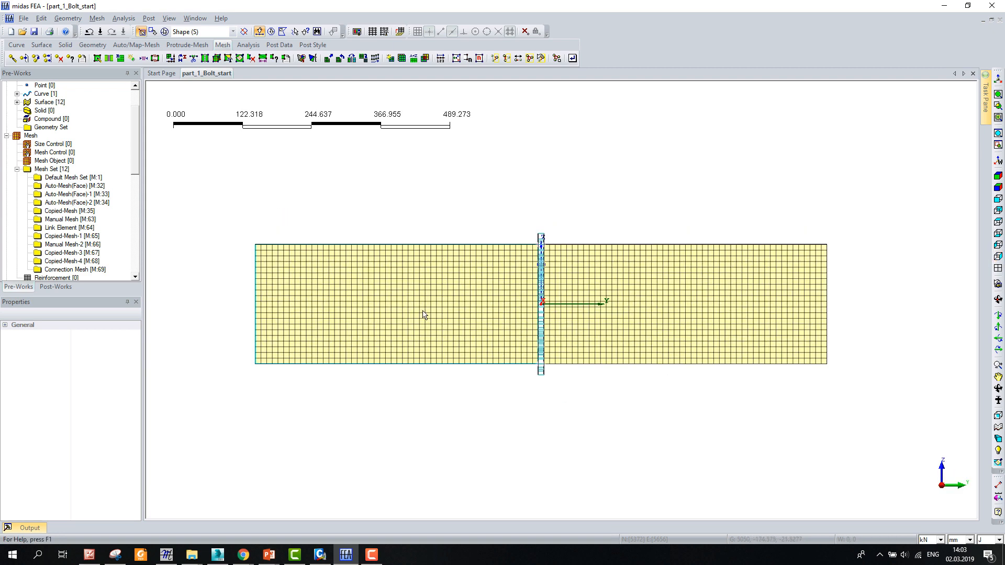
{"action": "left_click", "coordinate": [124, 18]}
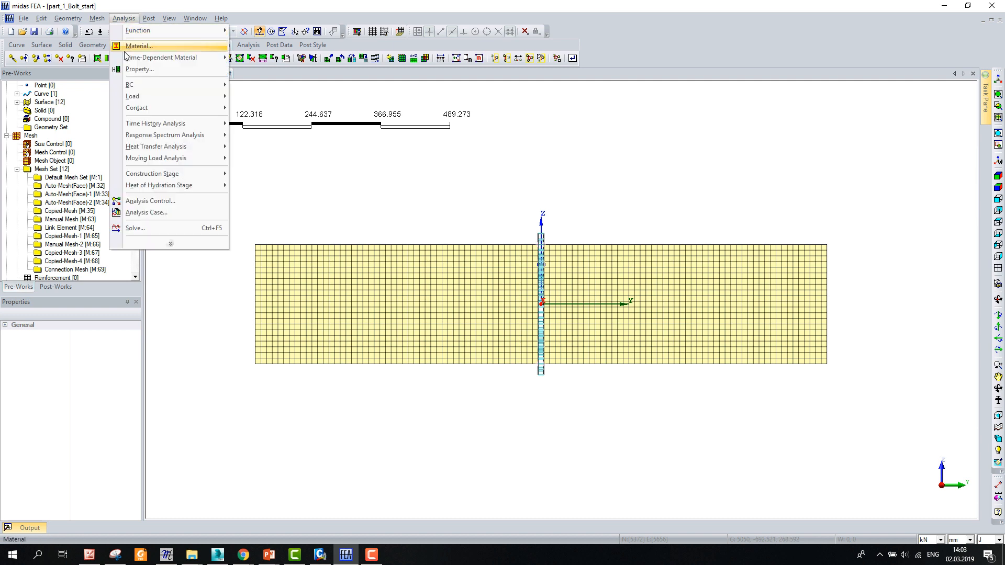
{"action": "mouse_move", "coordinate": [164, 87]}
{"action": "left_click", "coordinate": [272, 101]}
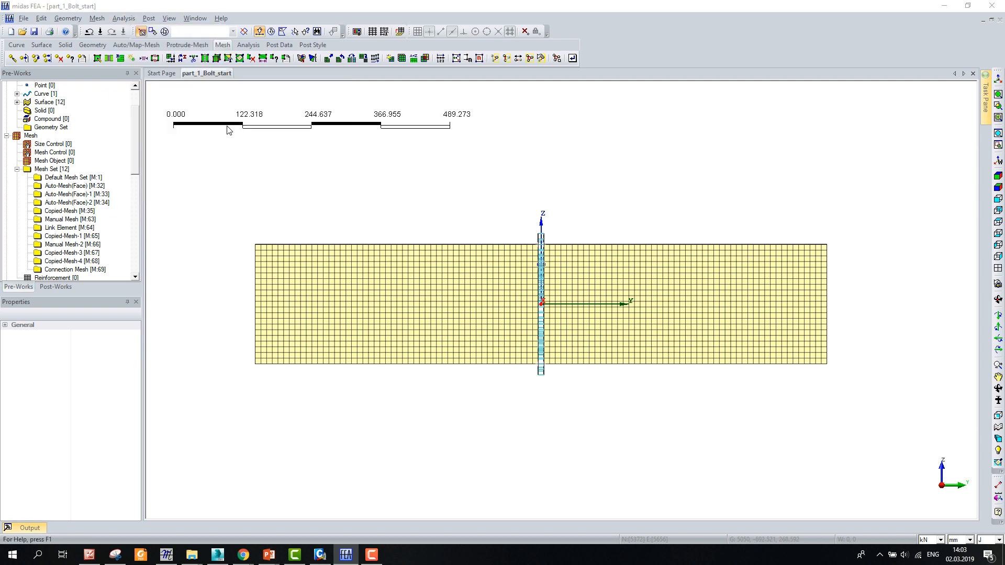
{"action": "left_click", "coordinate": [38, 289]}
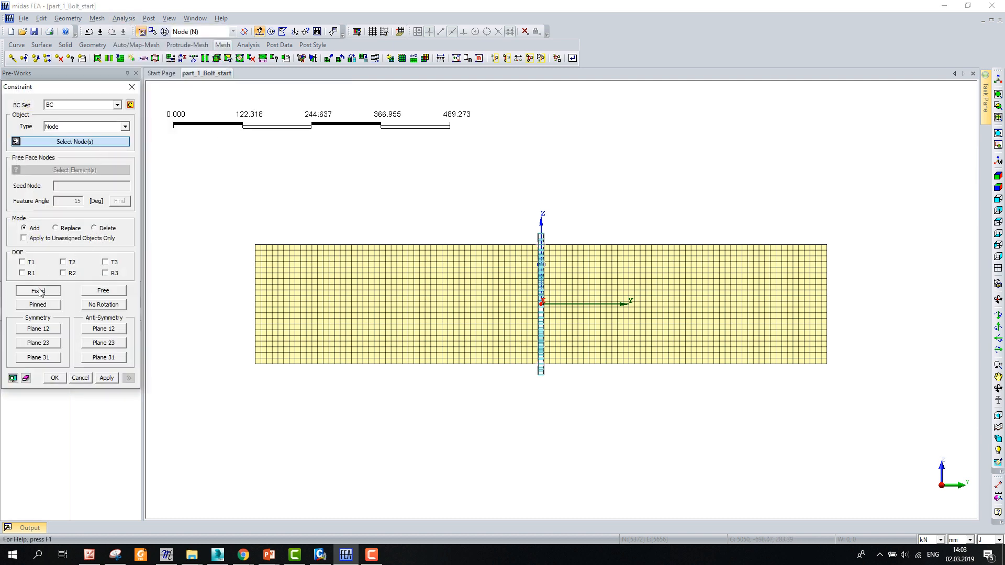
{"action": "left_click_drag", "start_coordinate": [237, 220], "coordinate": [259, 398]}
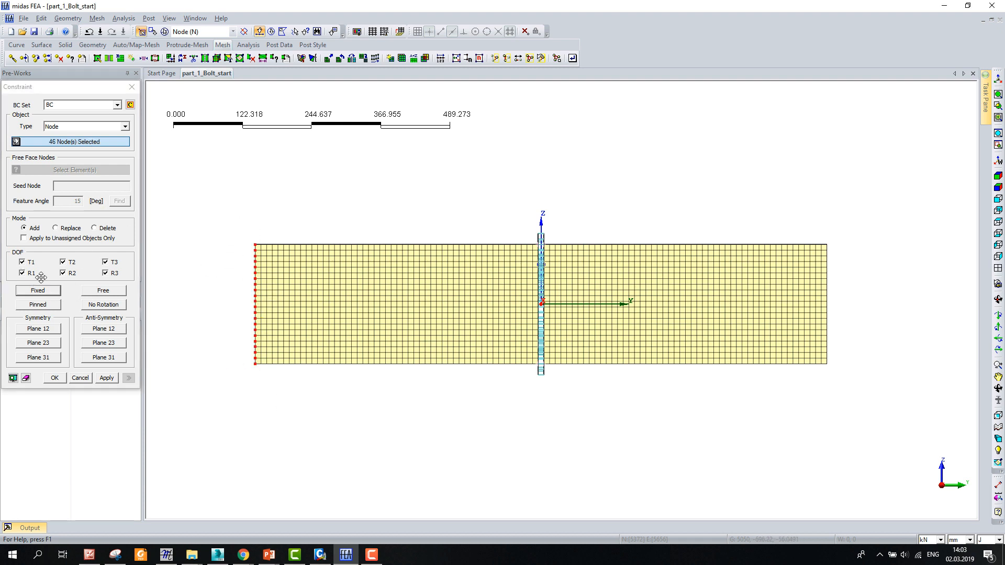
{"action": "left_click", "coordinate": [53, 378]}
Draw a 3D line along the vertical web edge at the beam's opposite free end, from the bottom flange to the top flange
{"action": "scroll", "coordinate": [583, 355], "scroll_direction": "up", "scroll_amount": 3}
{"action": "scroll", "coordinate": [535, 343], "scroll_direction": "up", "scroll_amount": 1}
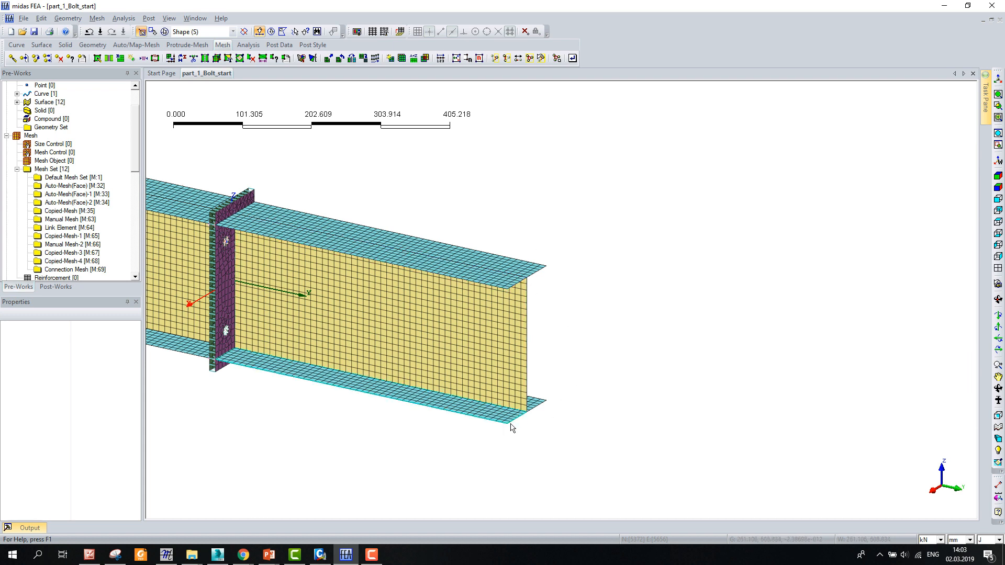
{"action": "scroll", "coordinate": [547, 406], "scroll_direction": "up", "scroll_amount": 2}
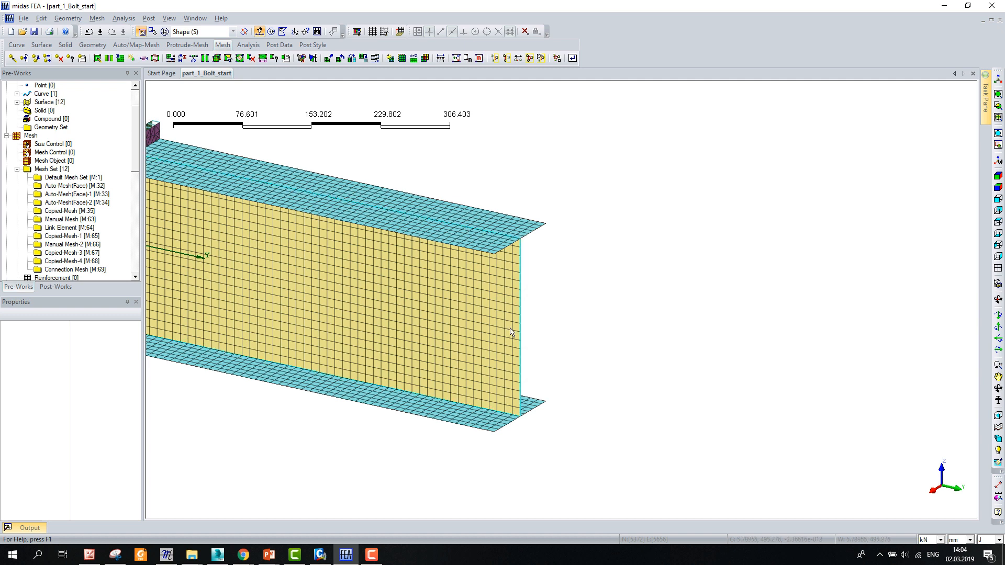
{"action": "left_click", "coordinate": [15, 47]}
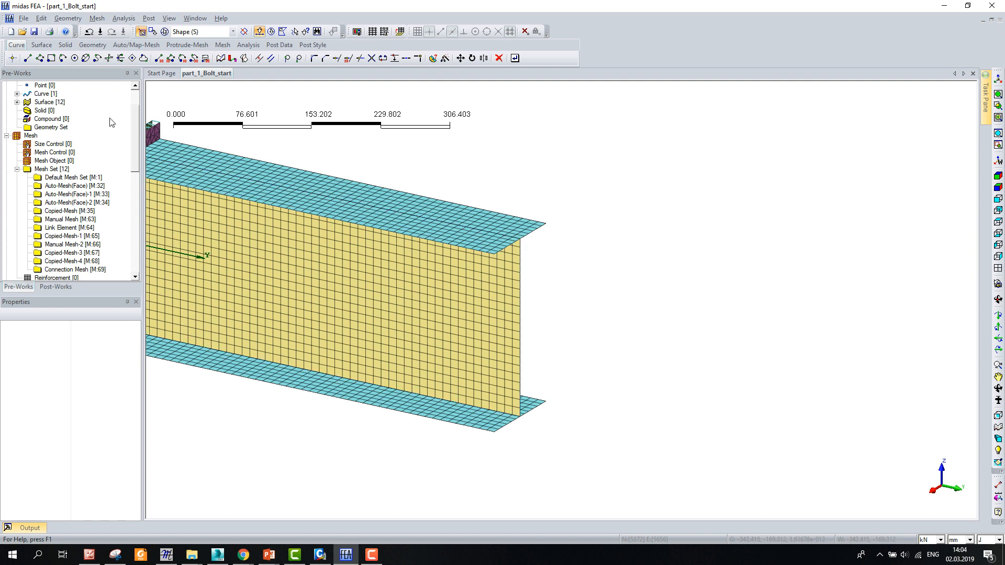
{"action": "left_click", "coordinate": [28, 58]}
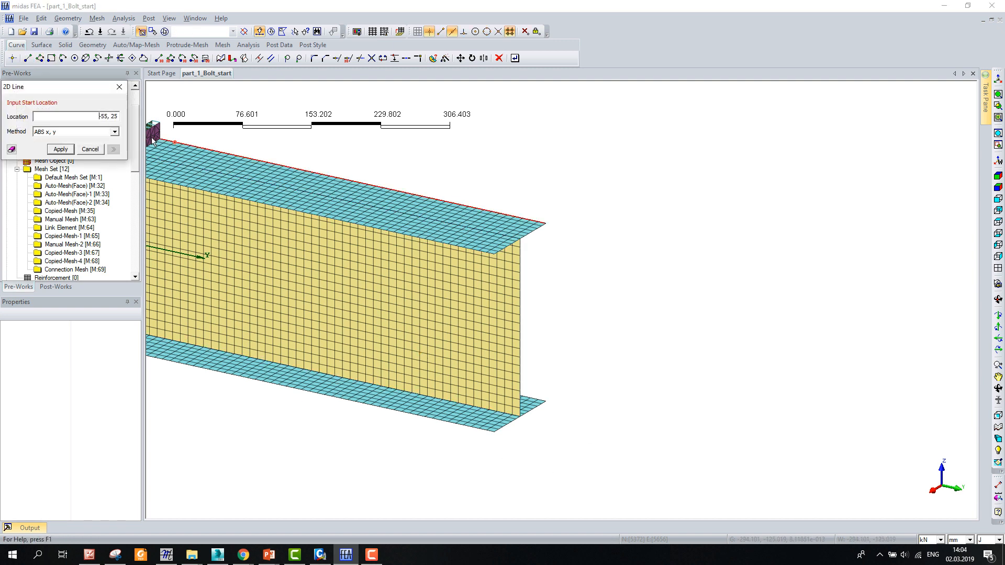
{"action": "left_click", "coordinate": [124, 87]}
{"action": "left_click", "coordinate": [160, 58]}
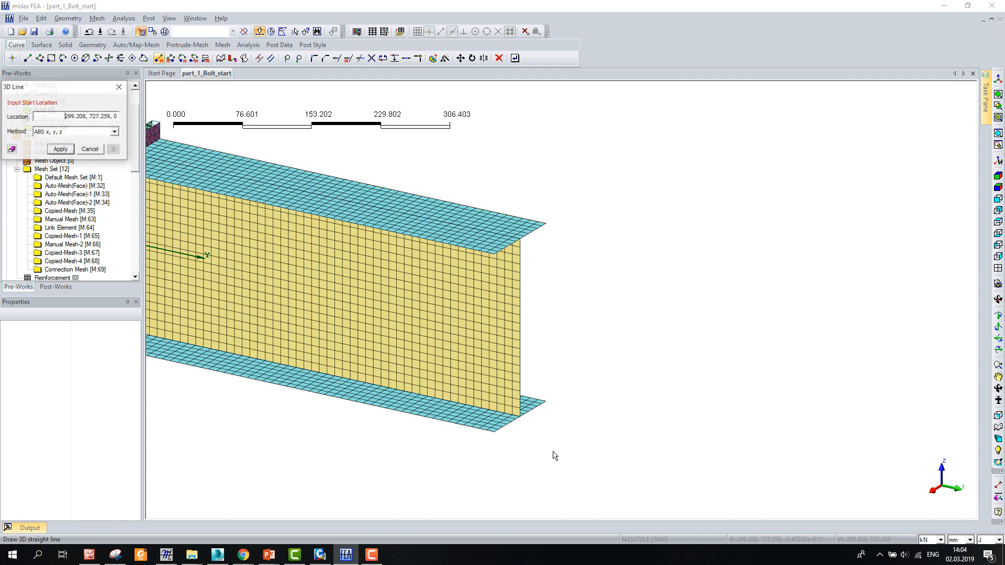
{"action": "left_click", "coordinate": [521, 418]}
{"action": "left_click", "coordinate": [520, 239]}
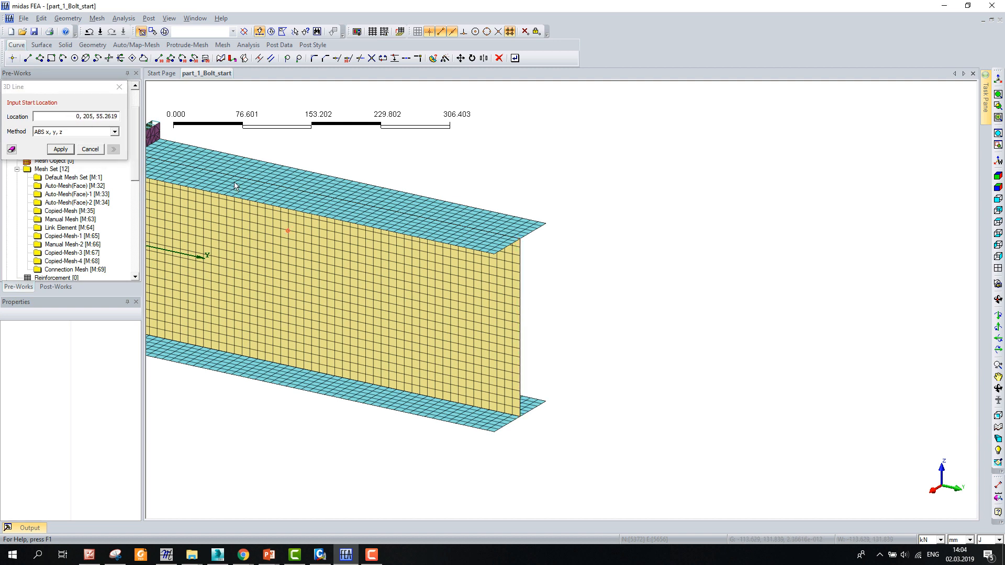
{"action": "left_click", "coordinate": [119, 87]}
Create a node at the midpoint of the vertical line on the web's free end, at coordinates 0, 505, 0
{"action": "left_click", "coordinate": [88, 20]}
{"action": "mouse_move", "coordinate": [173, 126]}
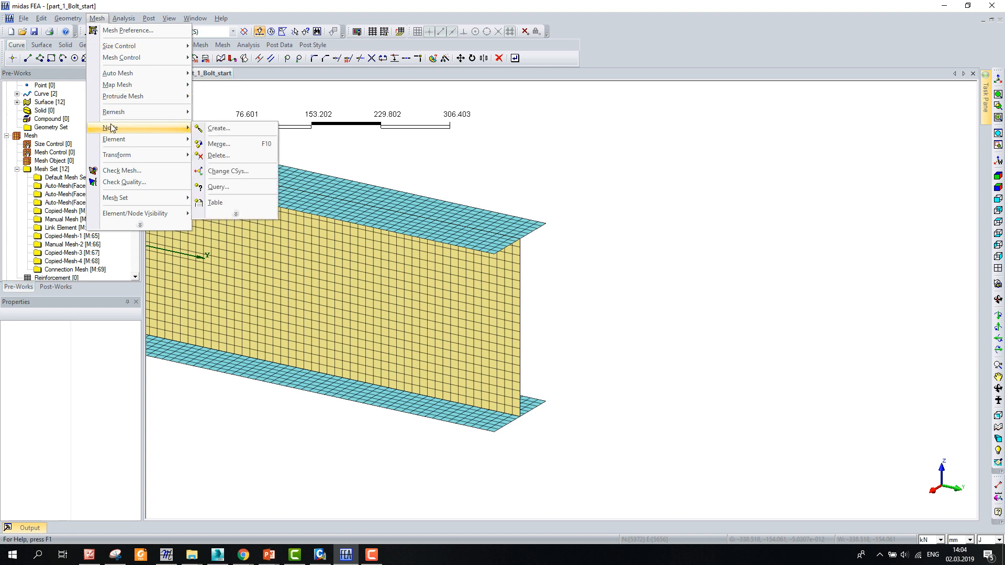
{"action": "left_click", "coordinate": [214, 140]}
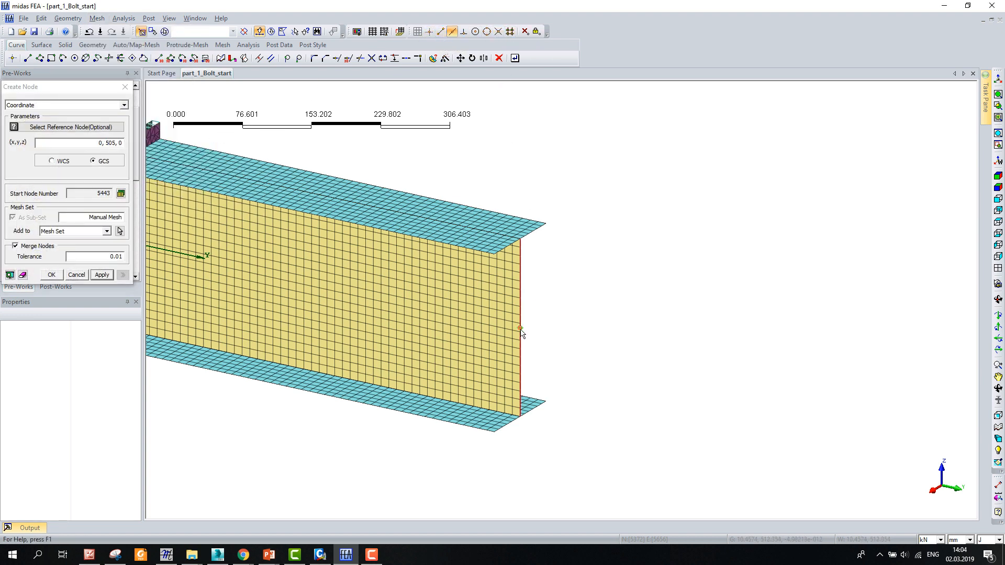
{"action": "scroll", "coordinate": [524, 328], "scroll_direction": "up", "scroll_amount": 3}
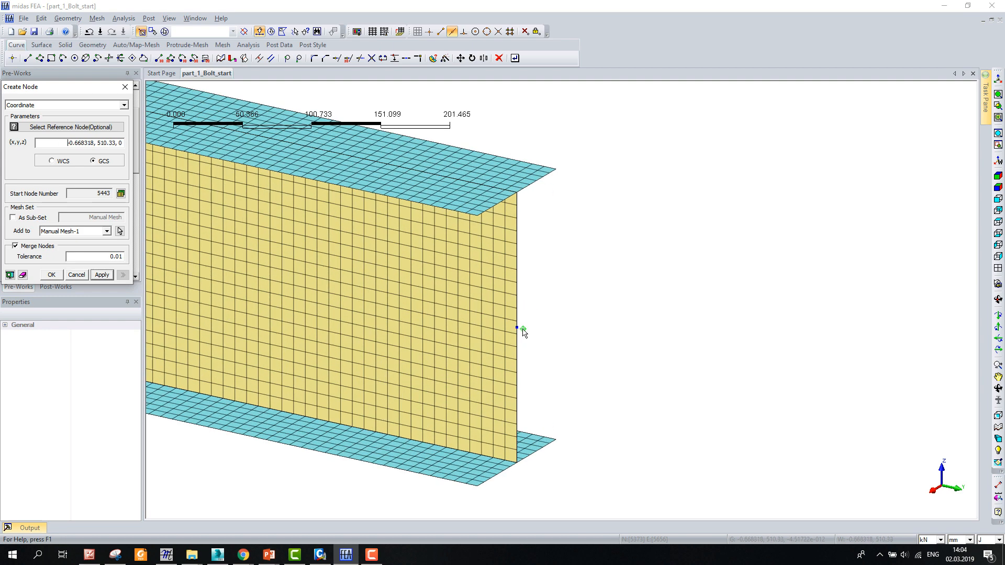
{"action": "left_click", "coordinate": [125, 87]}
Create rigid links from the web's midpoint node as master to all nodes of that beam end, using property 5: RB
{"action": "left_click", "coordinate": [997, 257]}
{"action": "scroll", "coordinate": [577, 369], "scroll_direction": "down", "scroll_amount": 2}
{"action": "scroll", "coordinate": [951, 366], "scroll_direction": "up", "scroll_amount": 7}
{"action": "left_click", "coordinate": [97, 18]}
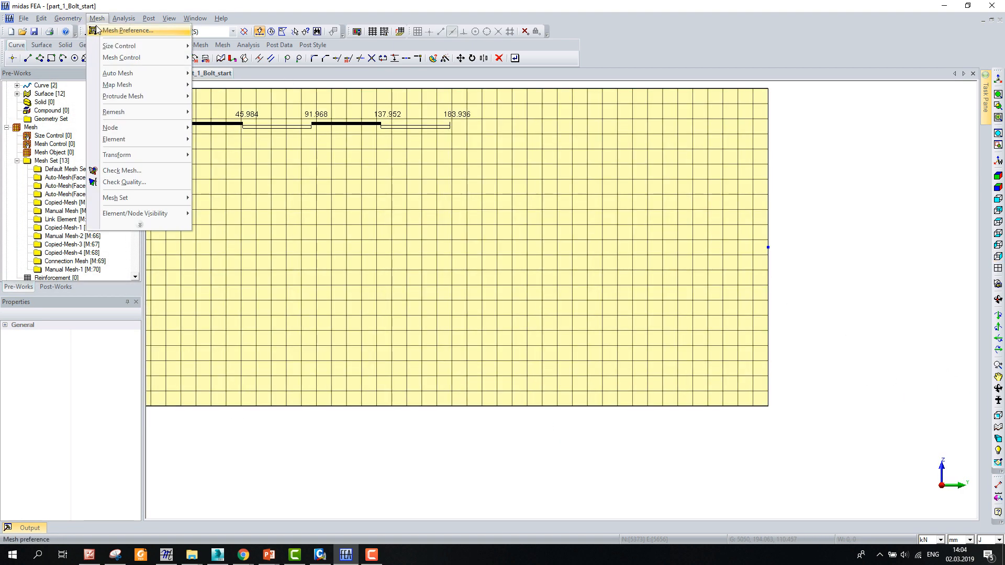
{"action": "mouse_move", "coordinate": [119, 143]}
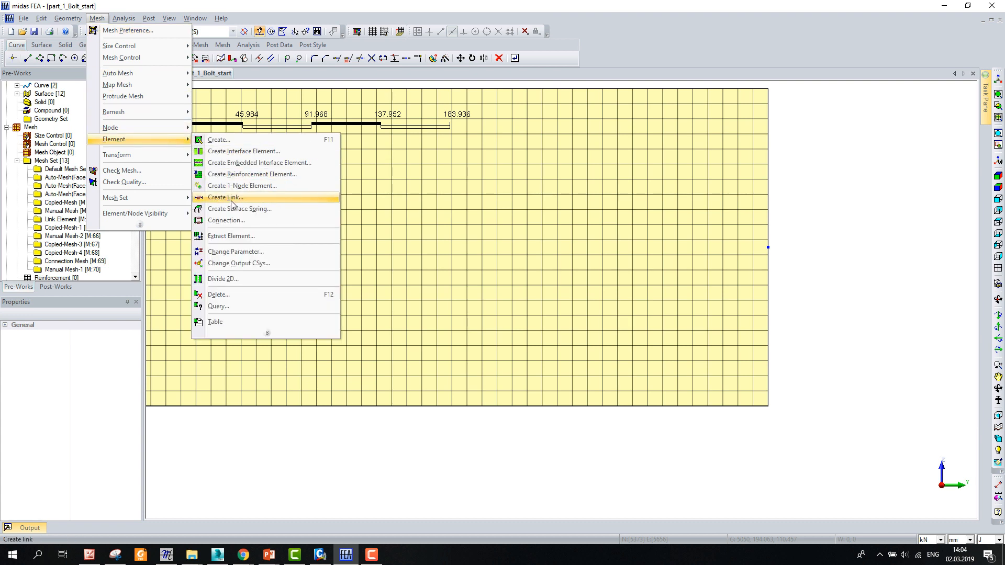
{"action": "left_click", "coordinate": [232, 202]}
{"action": "scroll", "coordinate": [293, 398], "scroll_direction": "down", "scroll_amount": 2}
{"action": "scroll", "coordinate": [602, 361], "scroll_direction": "up", "scroll_amount": 2}
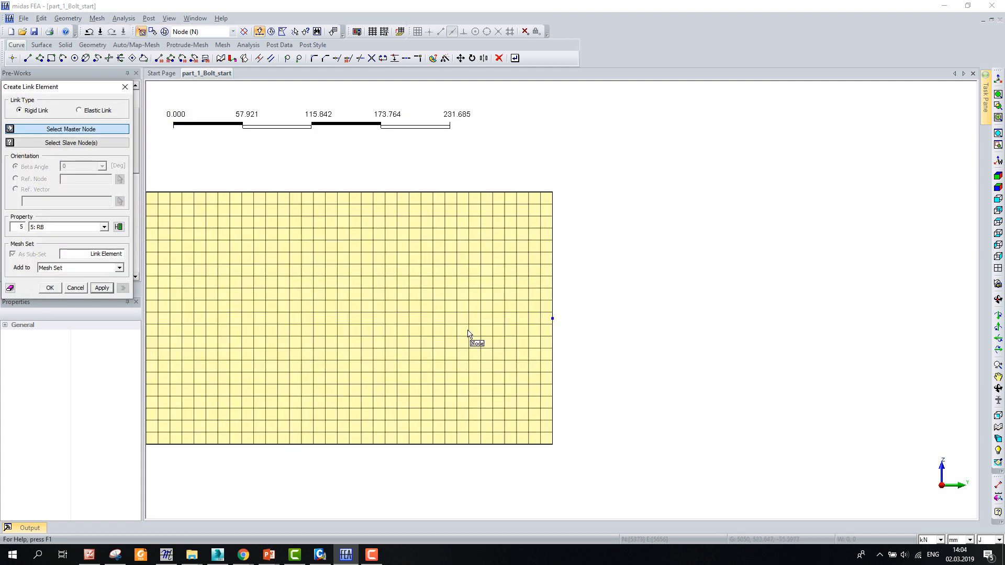
{"action": "left_click", "coordinate": [552, 318]}
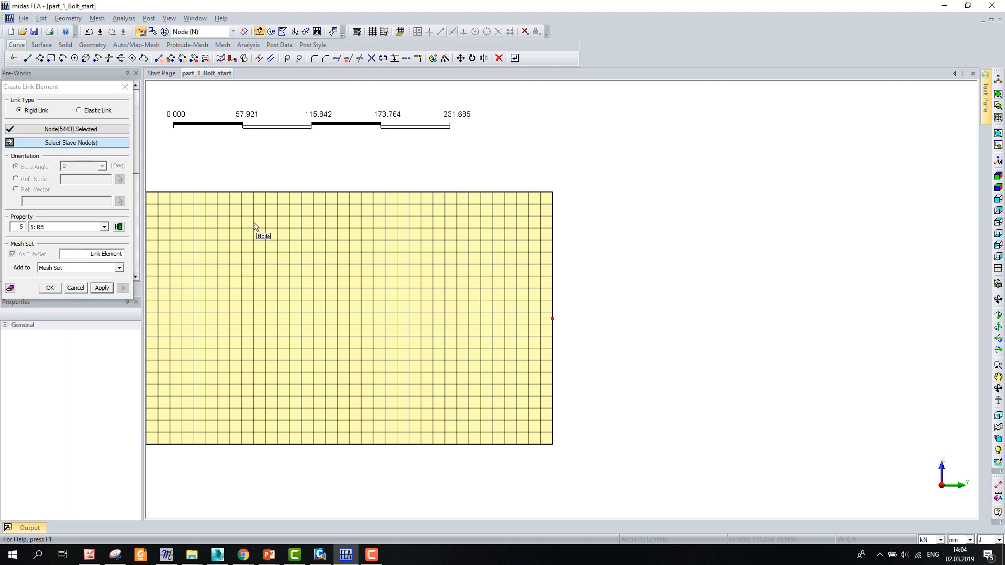
{"action": "left_click", "coordinate": [100, 144]}
{"action": "left_click_drag", "start_coordinate": [544, 181], "coordinate": [579, 471]}
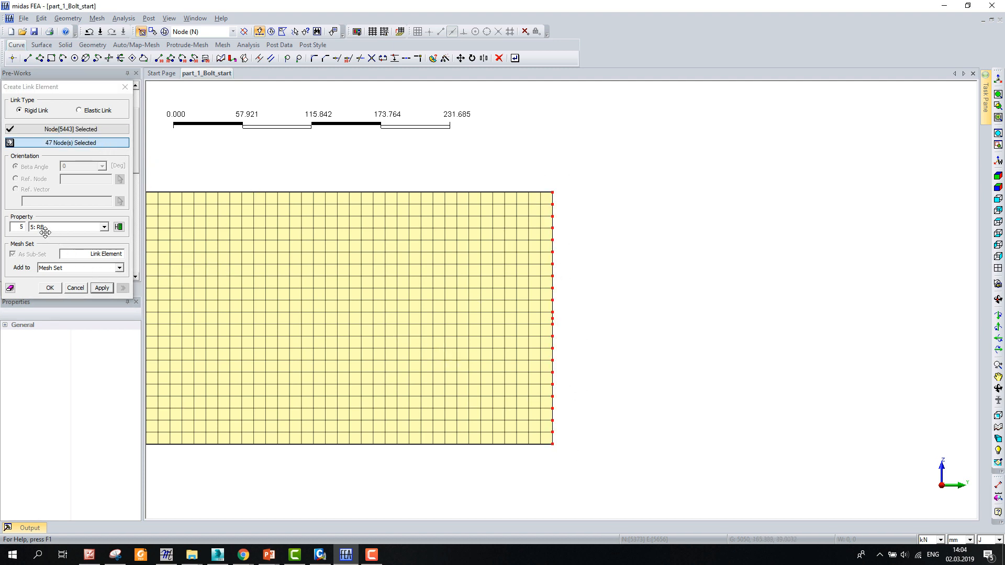
{"action": "left_click", "coordinate": [47, 290]}
{"action": "scroll", "coordinate": [313, 313], "scroll_direction": "down", "scroll_amount": 4}
{"action": "middle_click_drag", "start_coordinate": [425, 350], "coordinate": [355, 386]}
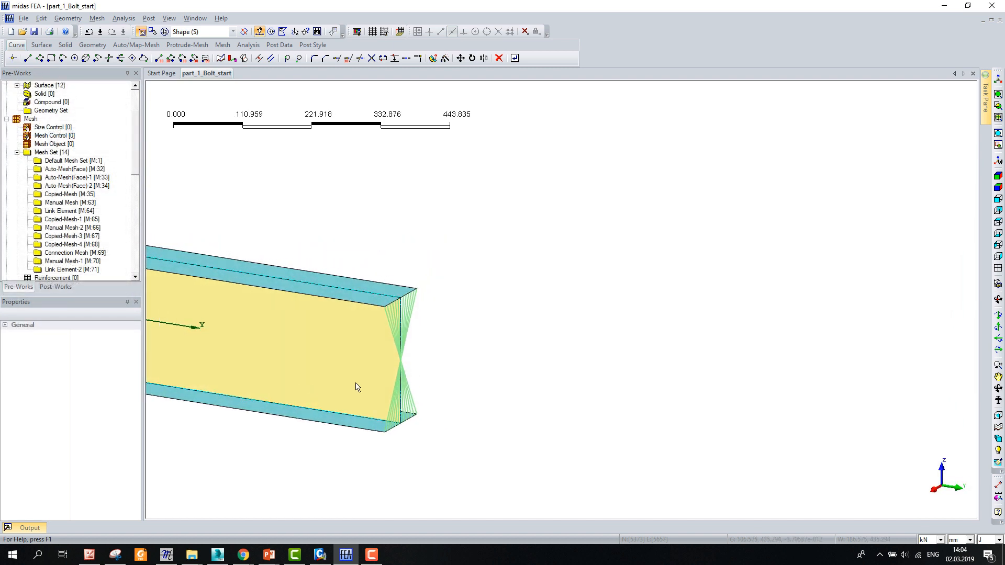
{"action": "scroll", "coordinate": [387, 361], "scroll_direction": "up", "scroll_amount": 6}
{"action": "left_click", "coordinate": [123, 19]}
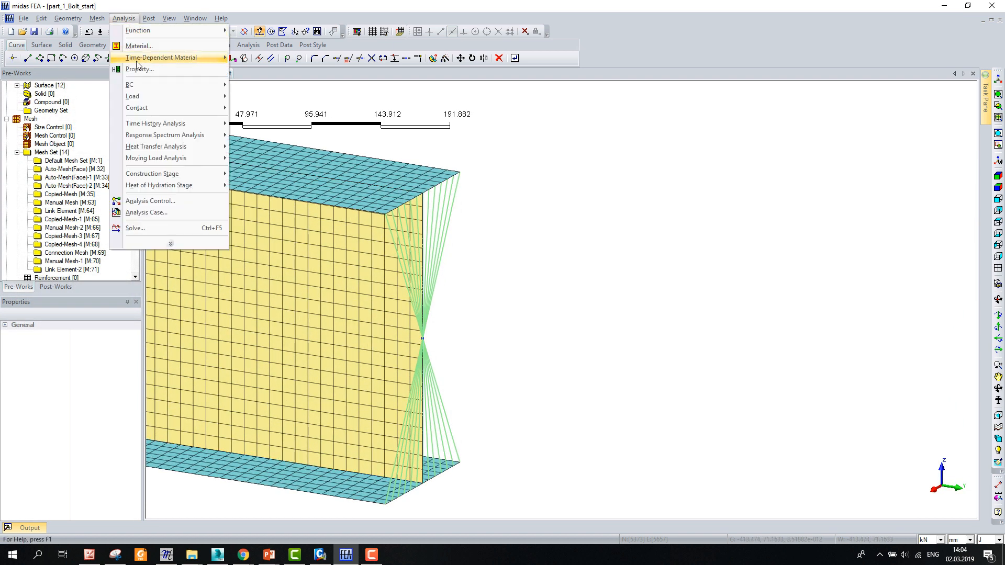
{"action": "mouse_move", "coordinate": [211, 97]}
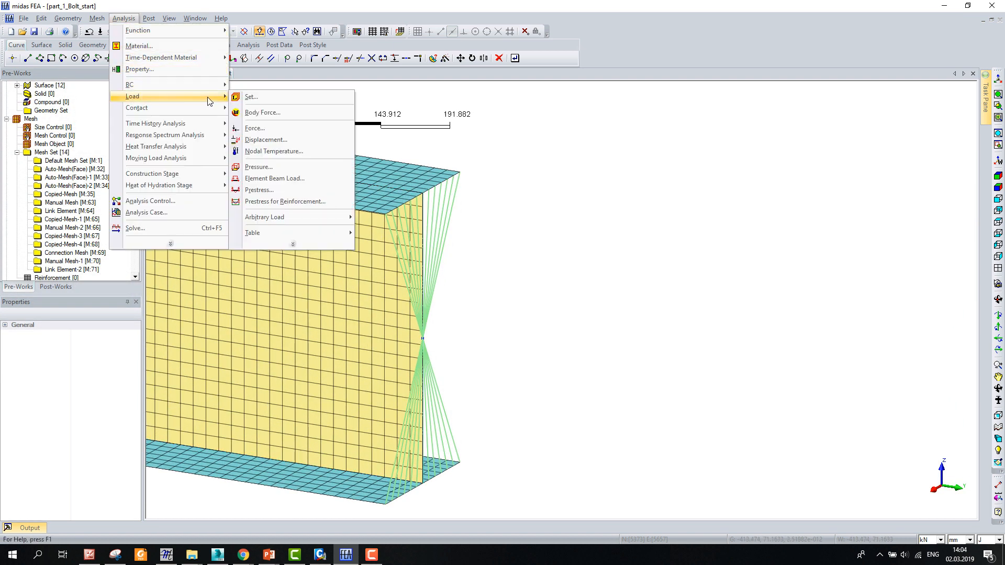
{"action": "left_click", "coordinate": [255, 129]}
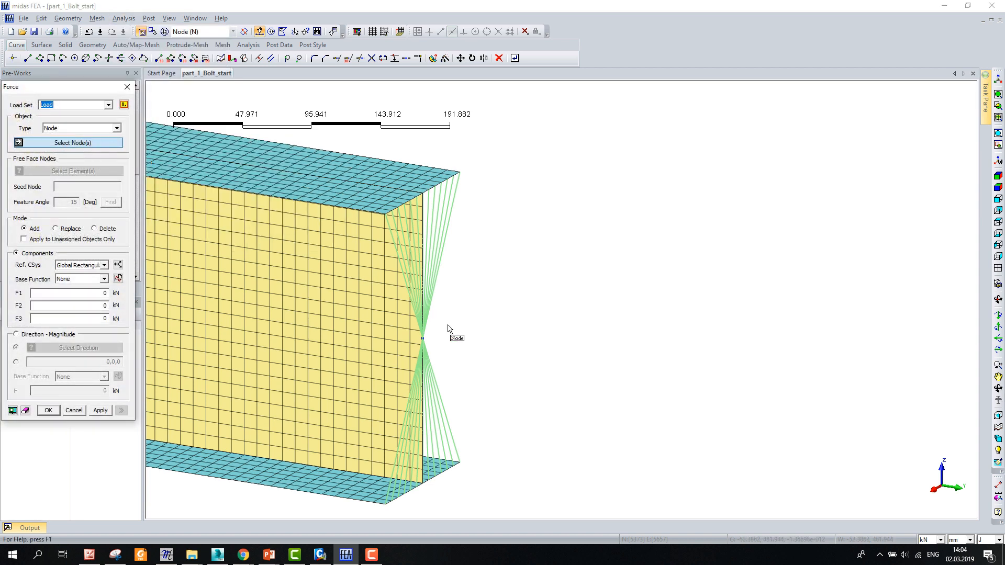
{"action": "left_click", "coordinate": [422, 340]}
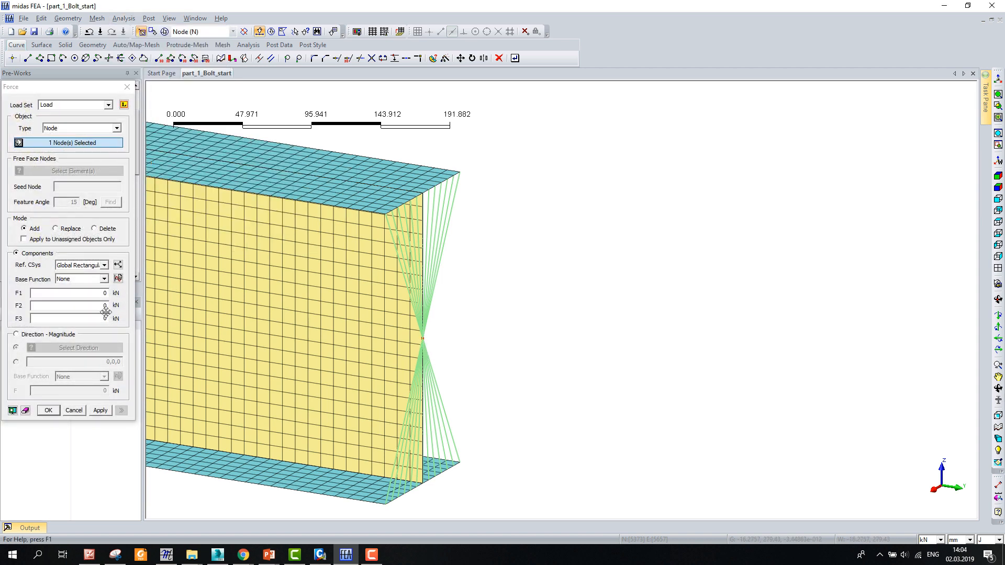
{"action": "left_click", "coordinate": [127, 87]}
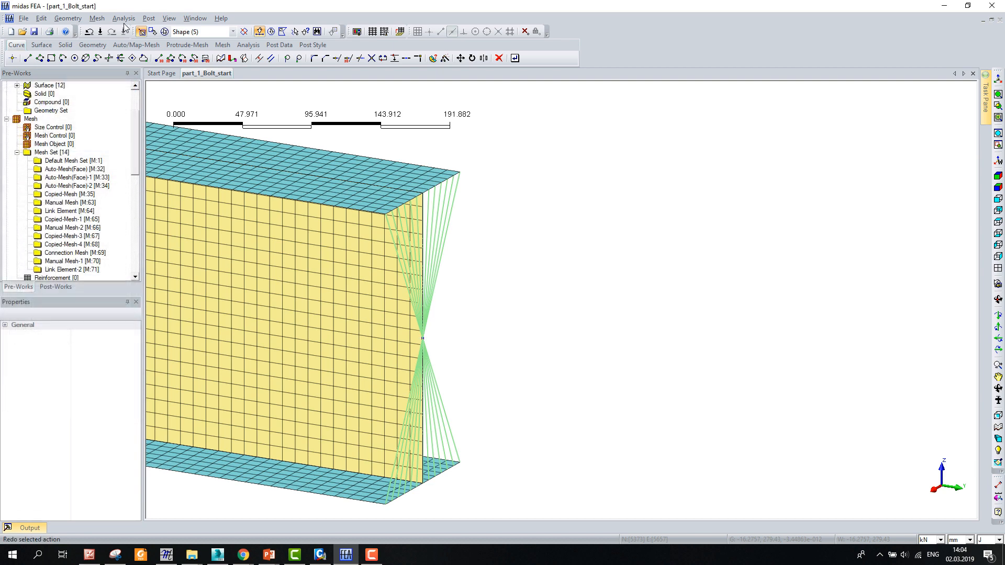
Apply a nodal moment M1 of 20 kN*m to the rigid links' master node, with the length unit set to m
{"action": "left_click", "coordinate": [124, 18]}
{"action": "mouse_move", "coordinate": [158, 98]}
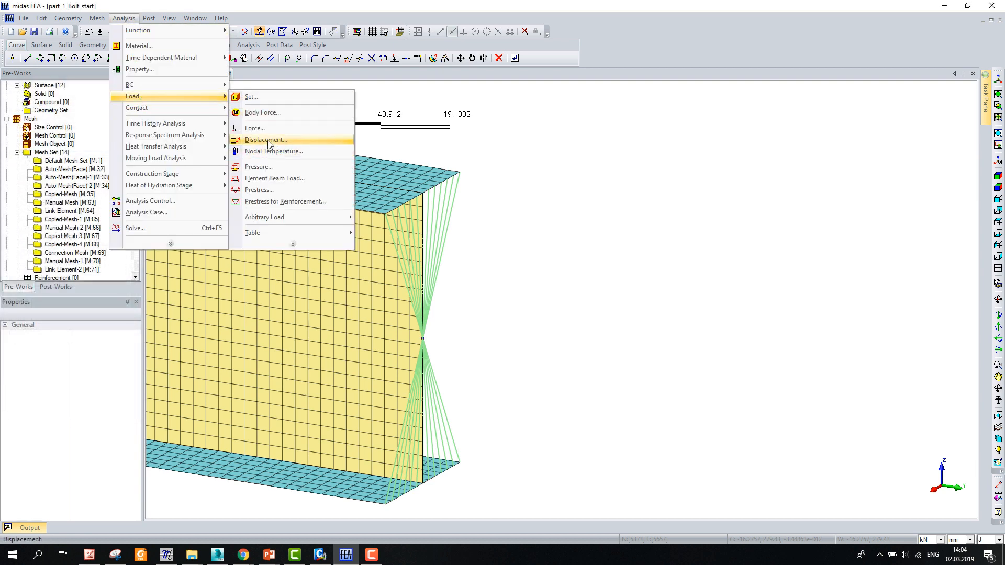
{"action": "left_click", "coordinate": [292, 244]}
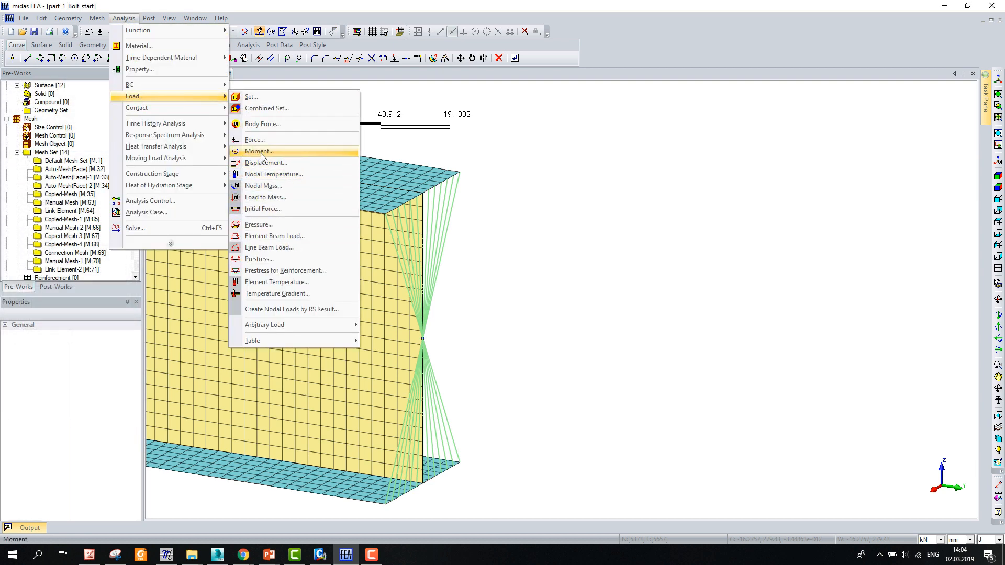
{"action": "left_click", "coordinate": [261, 152]}
{"action": "left_click", "coordinate": [422, 338]}
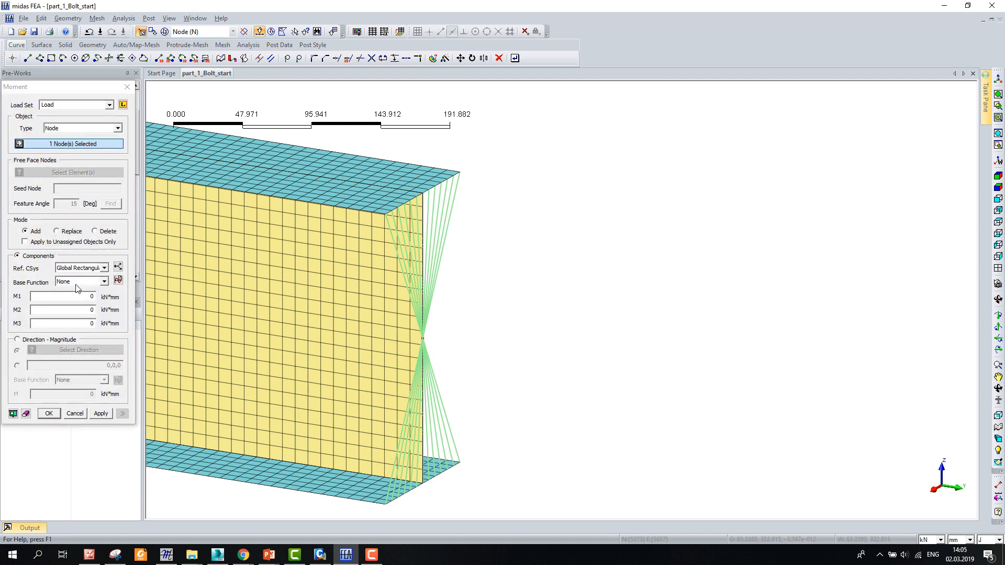
{"action": "left_click", "coordinate": [961, 540]}
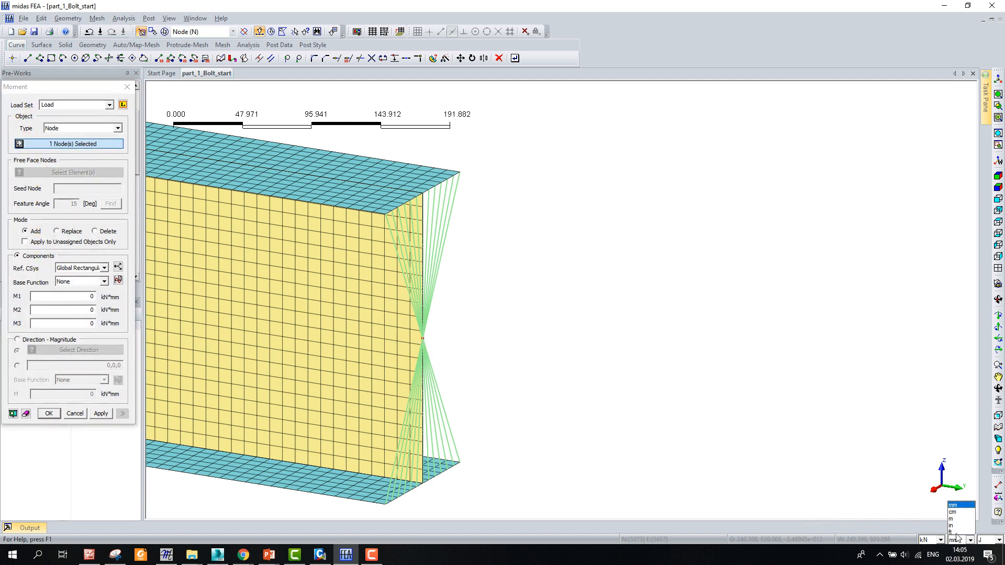
{"action": "left_click", "coordinate": [958, 503]}
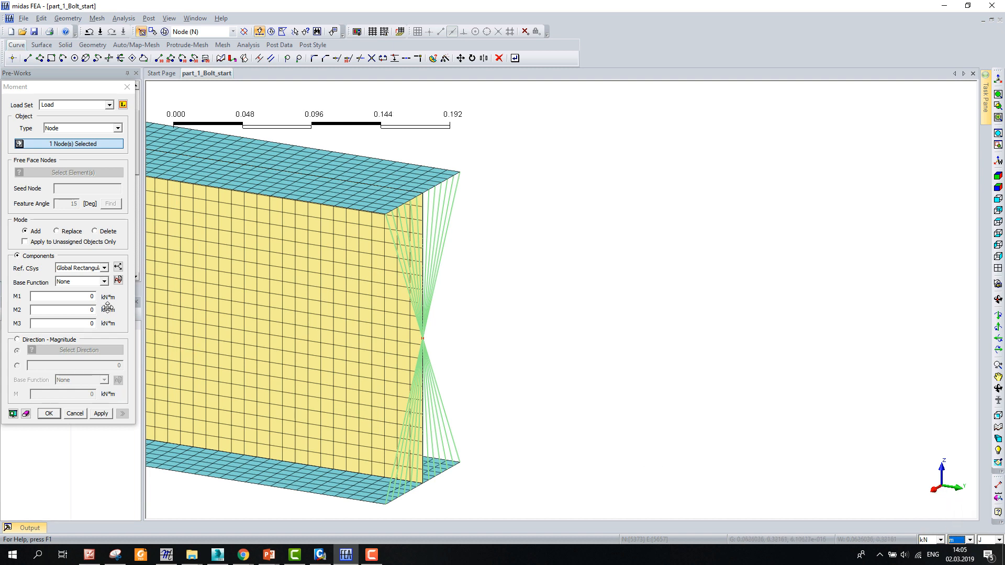
{"action": "left_click", "coordinate": [80, 297]}
{"action": "type", "text": "2"}
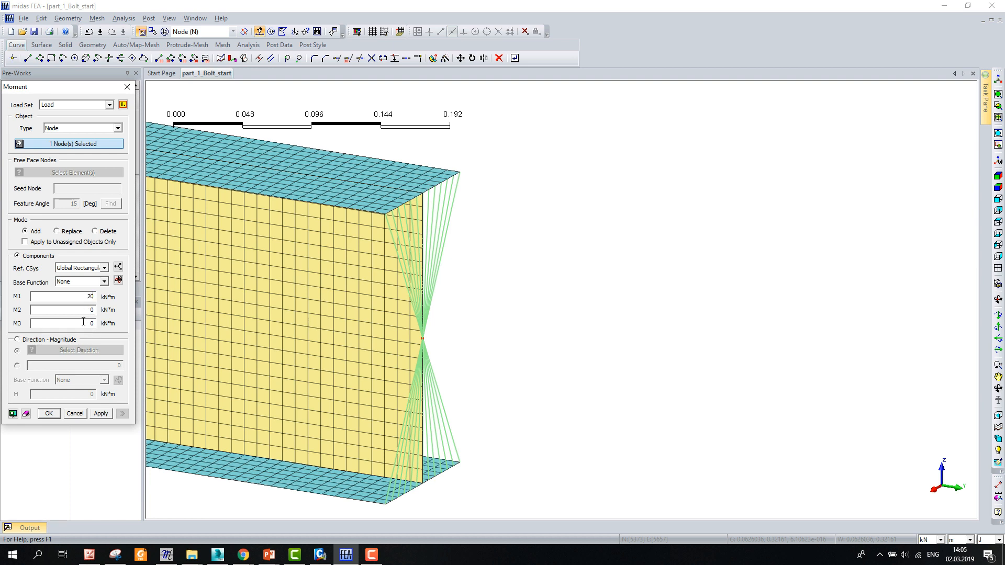
{"action": "left_click", "coordinate": [49, 413]}
Reopen the existing Nonlinear analysis case for modification, then review and accept its analysis control settings
{"action": "scroll", "coordinate": [350, 310], "scroll_direction": "down", "scroll_amount": 5}
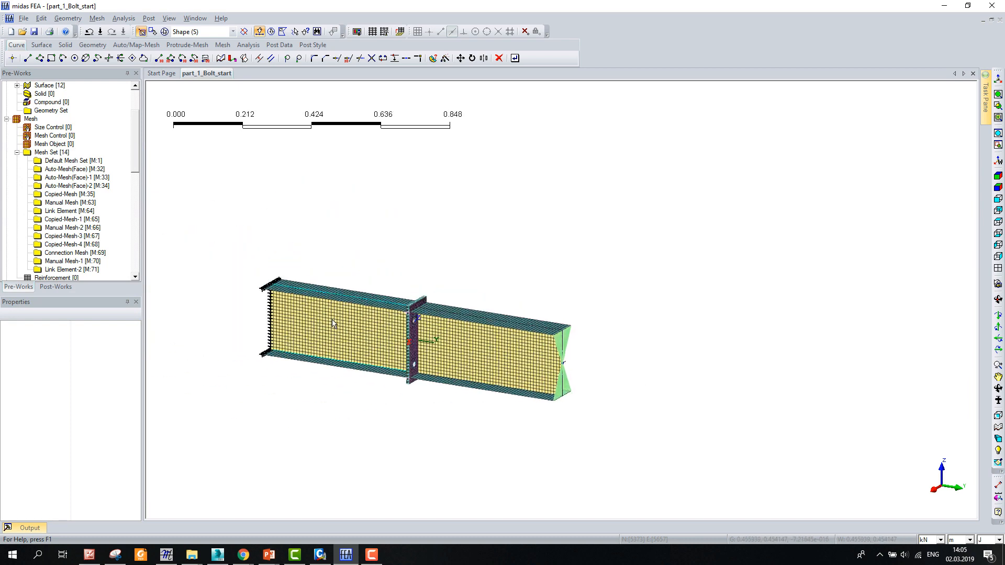
{"action": "left_click", "coordinate": [117, 19]}
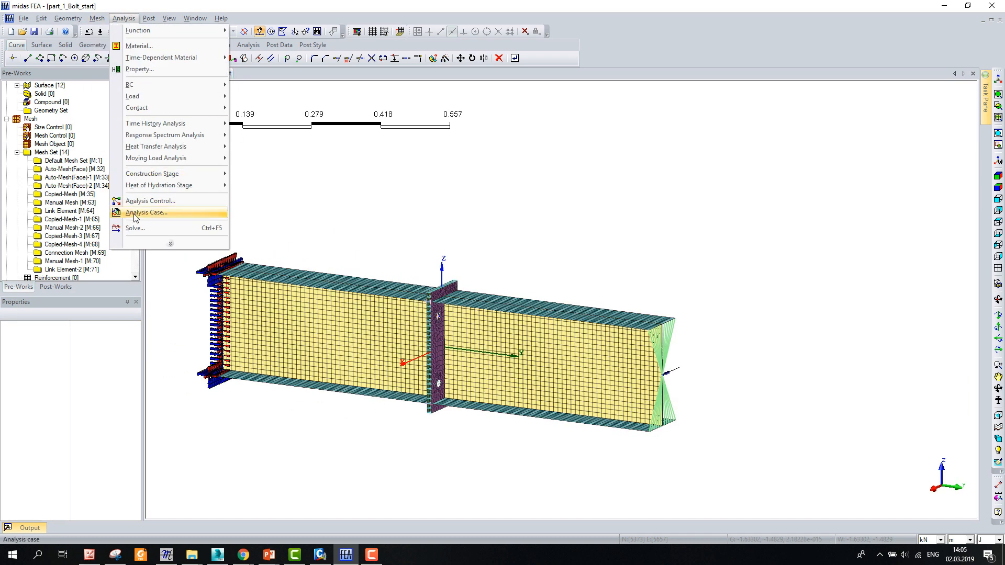
{"action": "left_click", "coordinate": [134, 214]}
{"action": "left_click", "coordinate": [487, 248]}
{"action": "left_click", "coordinate": [595, 249]}
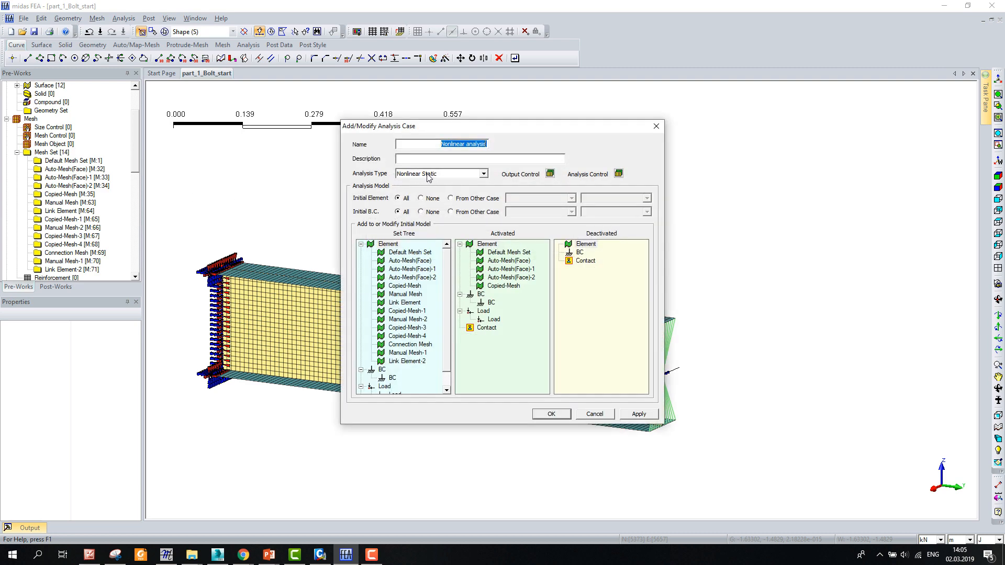
{"action": "left_click_drag", "start_coordinate": [445, 129], "coordinate": [731, 188]}
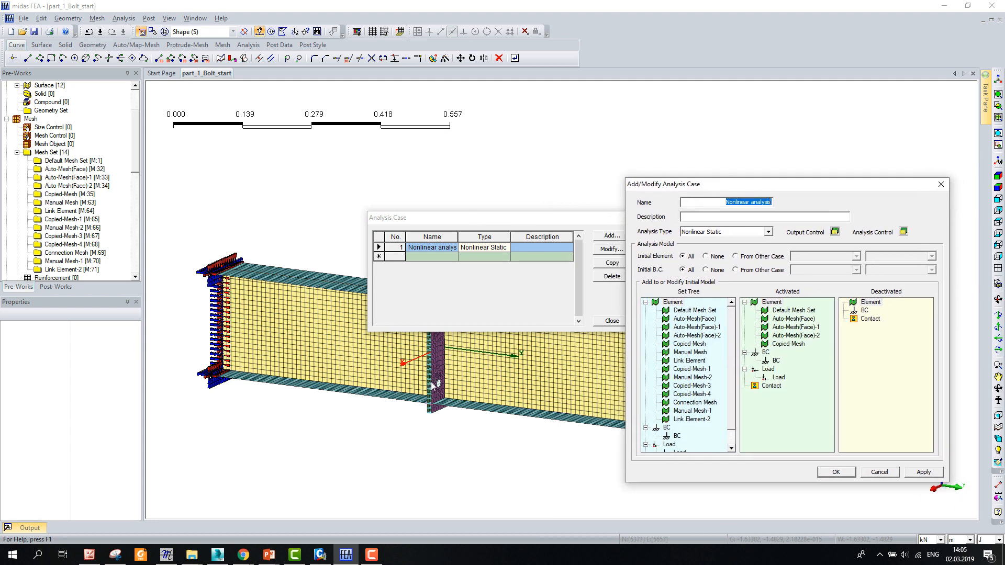
{"action": "left_click_drag", "start_coordinate": [731, 186], "coordinate": [550, 167]}
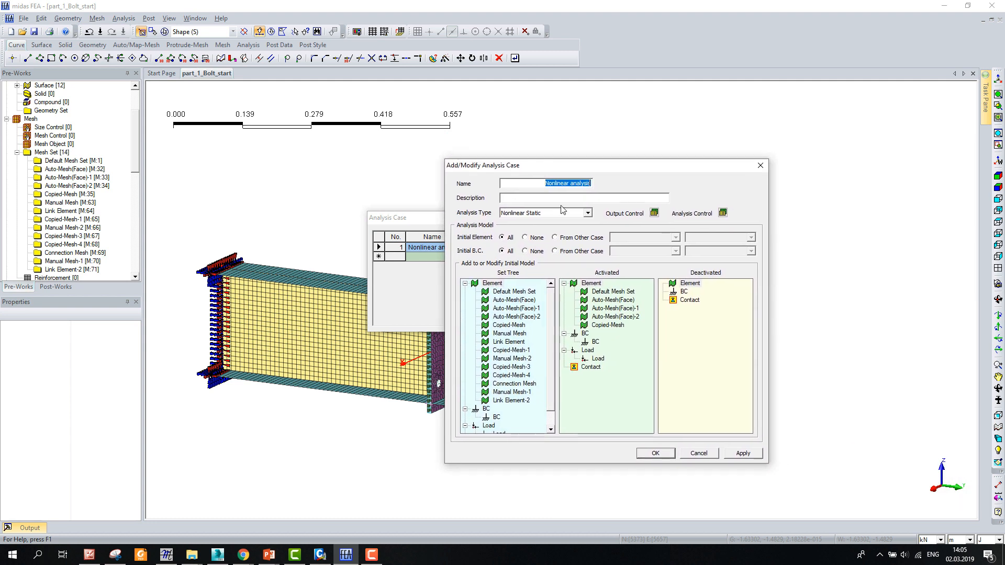
{"action": "left_click", "coordinate": [722, 213]}
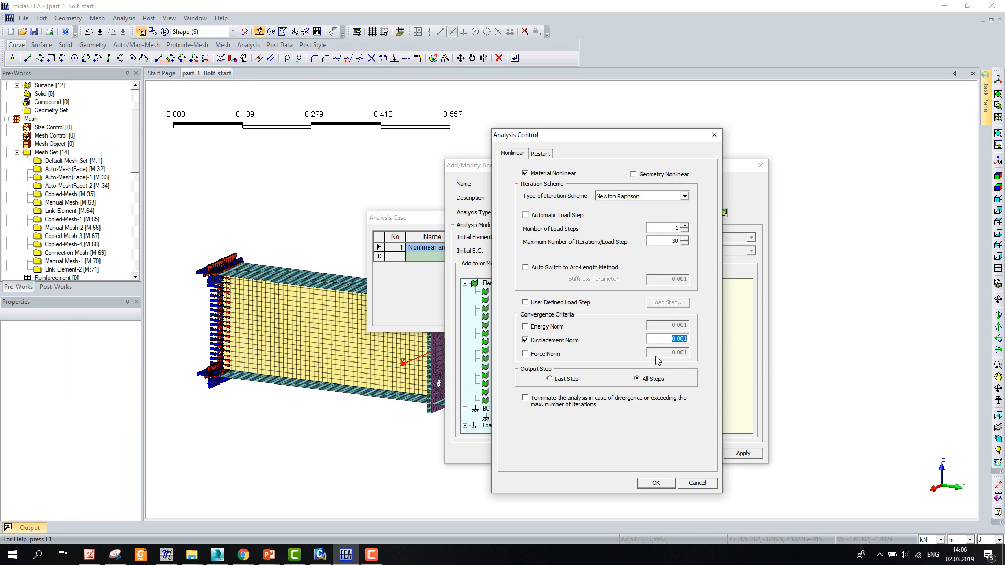
{"action": "left_click", "coordinate": [652, 483]}
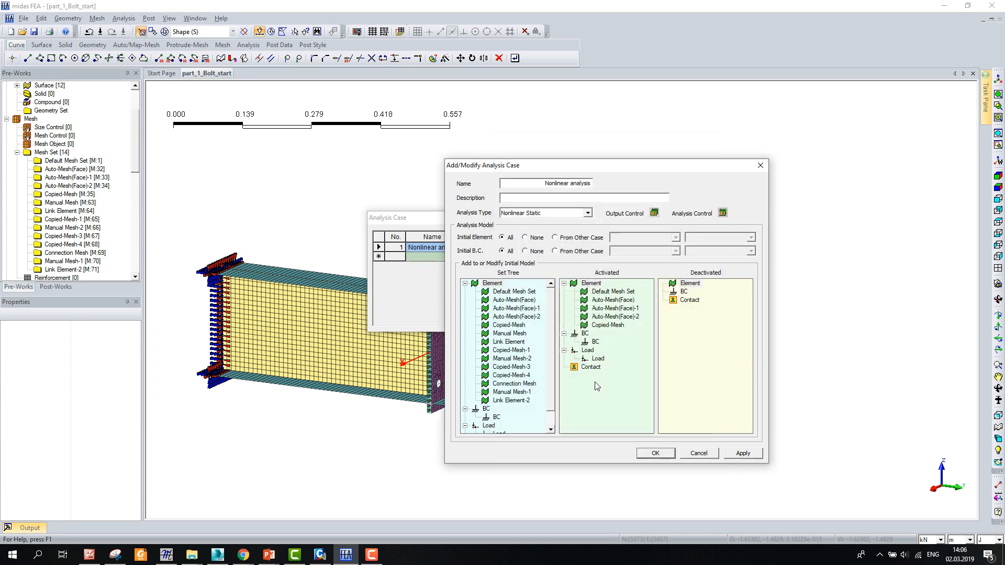
Activate all element, boundary condition and load sets in the Nonlinear analysis case and save it
{"action": "left_click", "coordinate": [492, 283]}
{"action": "scroll", "coordinate": [494, 340], "scroll_direction": "down", "scroll_amount": 1}
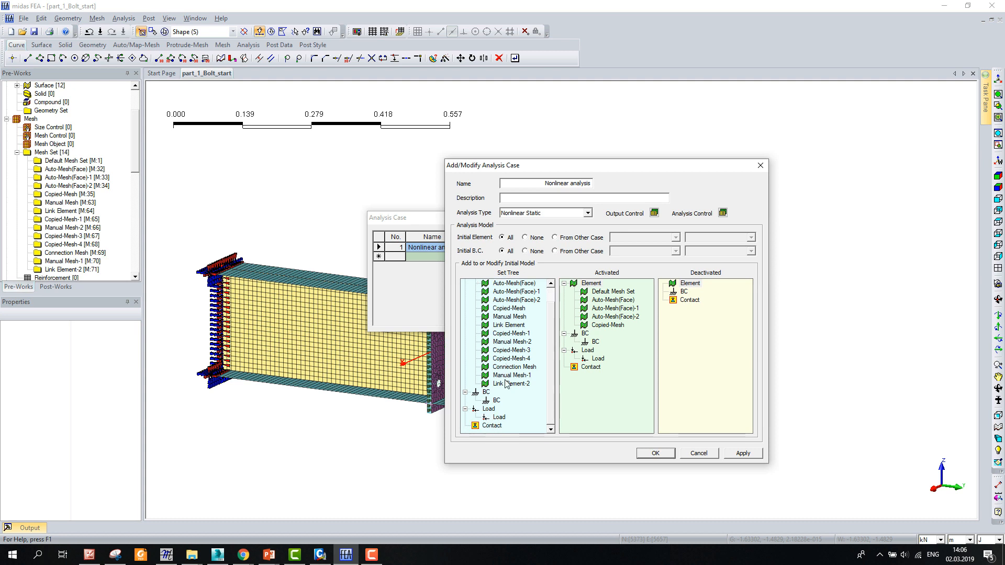
{"action": "left_click", "coordinate": [497, 417], "text": "shift"}
{"action": "left_click_drag", "start_coordinate": [492, 422], "coordinate": [605, 390]}
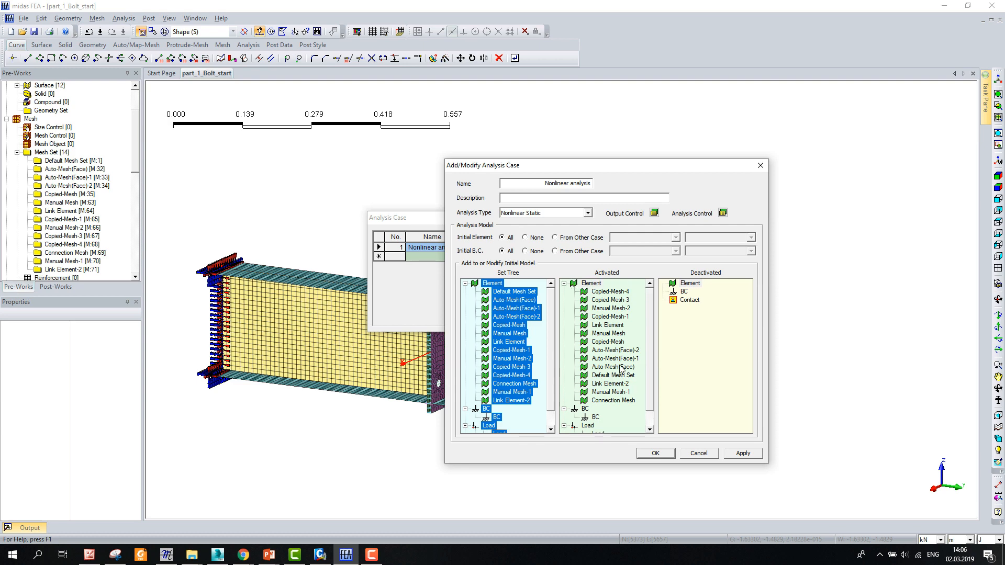
{"action": "left_click", "coordinate": [654, 453]}
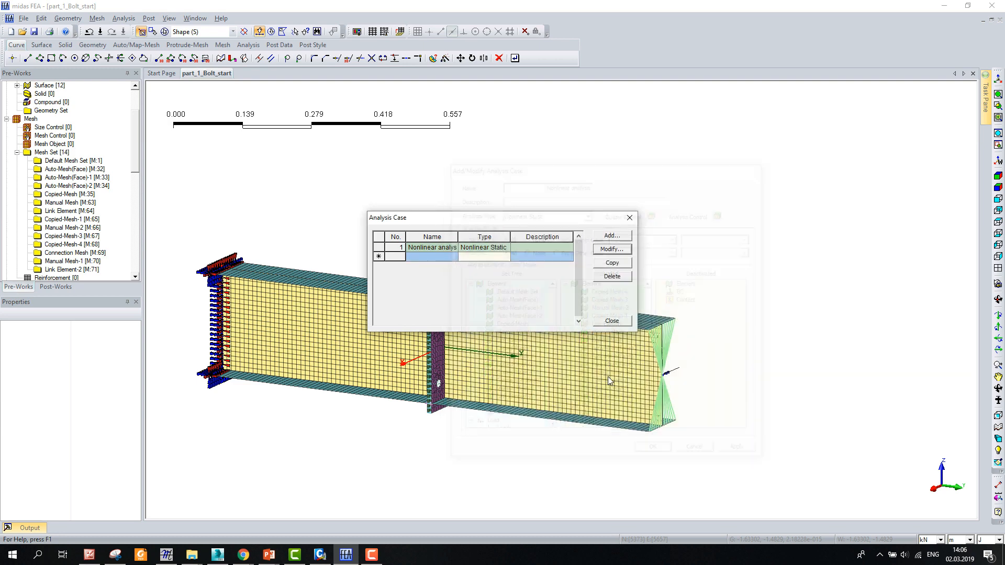
{"action": "left_click", "coordinate": [611, 322]}
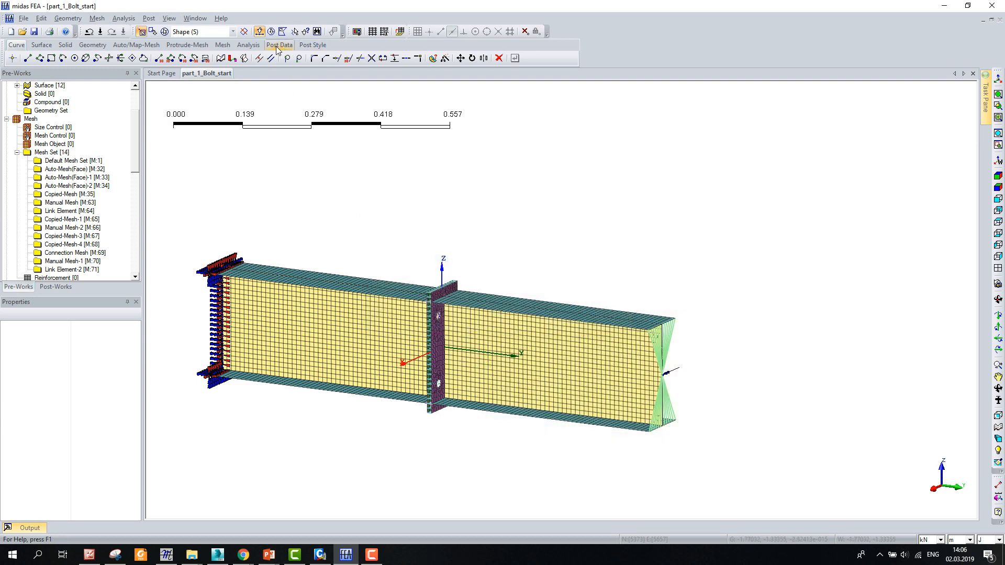
Run the solver for the Nonlinear analysis case and display the solver's output log
{"action": "left_click", "coordinate": [248, 45]}
{"action": "left_click", "coordinate": [449, 58]}
{"action": "left_click", "coordinate": [560, 328]}
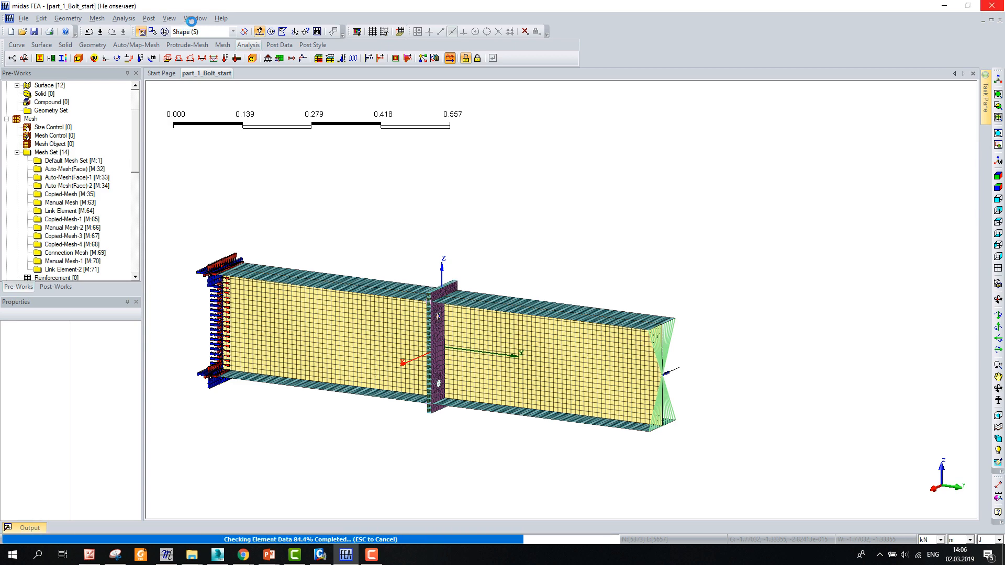
{"action": "left_click", "coordinate": [195, 18]}
{"action": "left_click", "coordinate": [202, 83]}
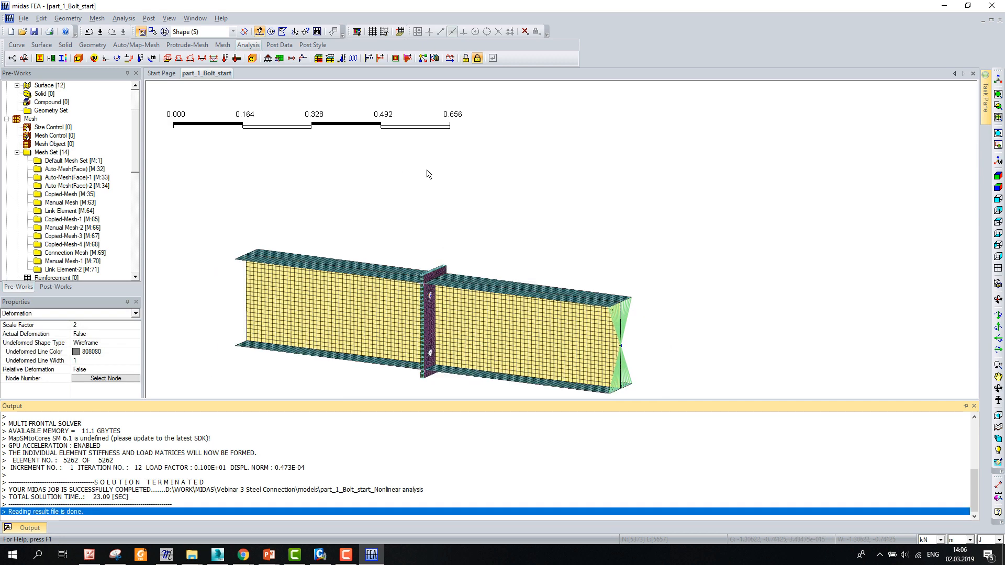
Display the total displacement contour DXYZ(V) of the Nonlinear analysis results on the combined deformed and undeformed shape
{"action": "left_click", "coordinate": [65, 288]}
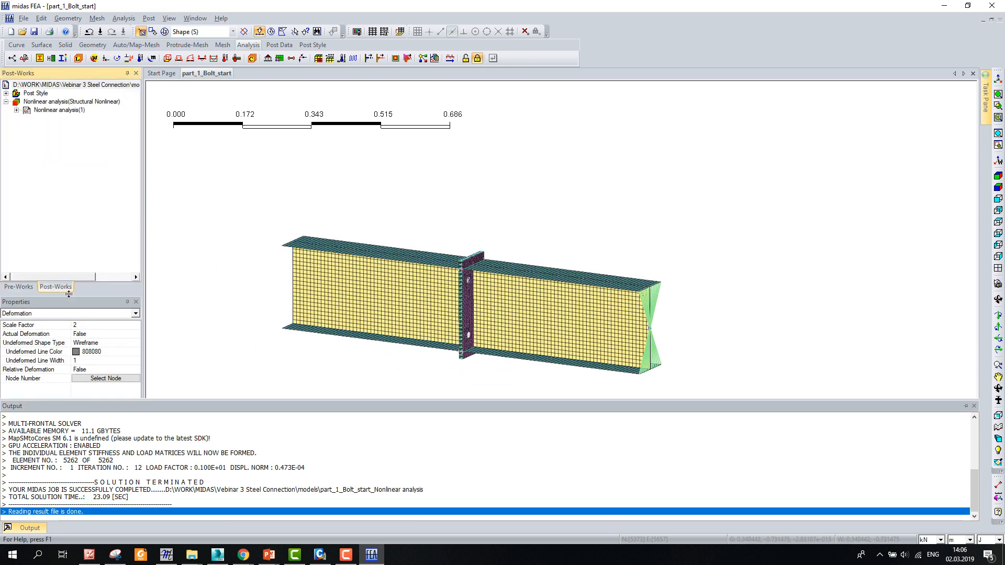
{"action": "left_click", "coordinate": [16, 109]}
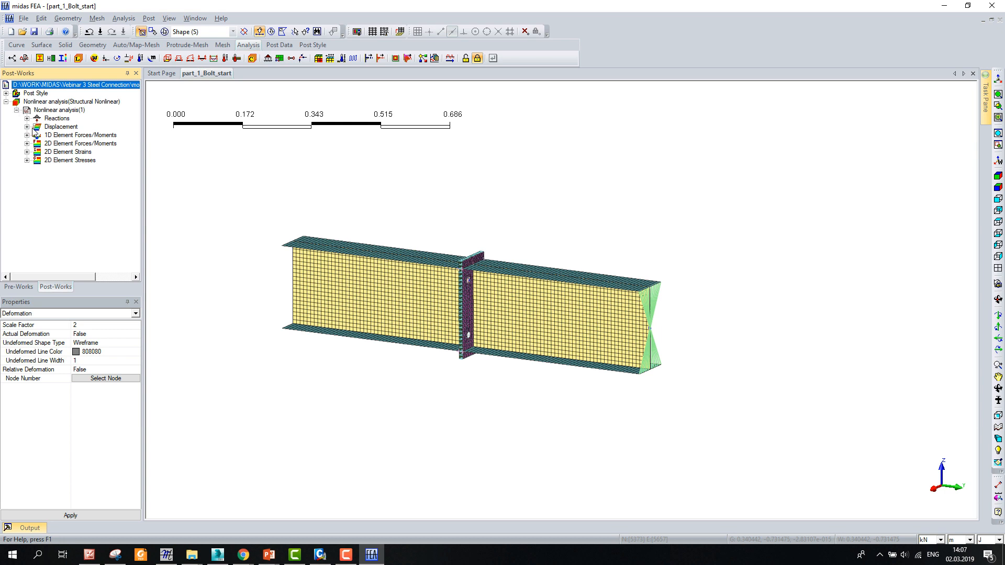
{"action": "left_click", "coordinate": [27, 127]}
{"action": "double_click", "coordinate": [65, 160]}
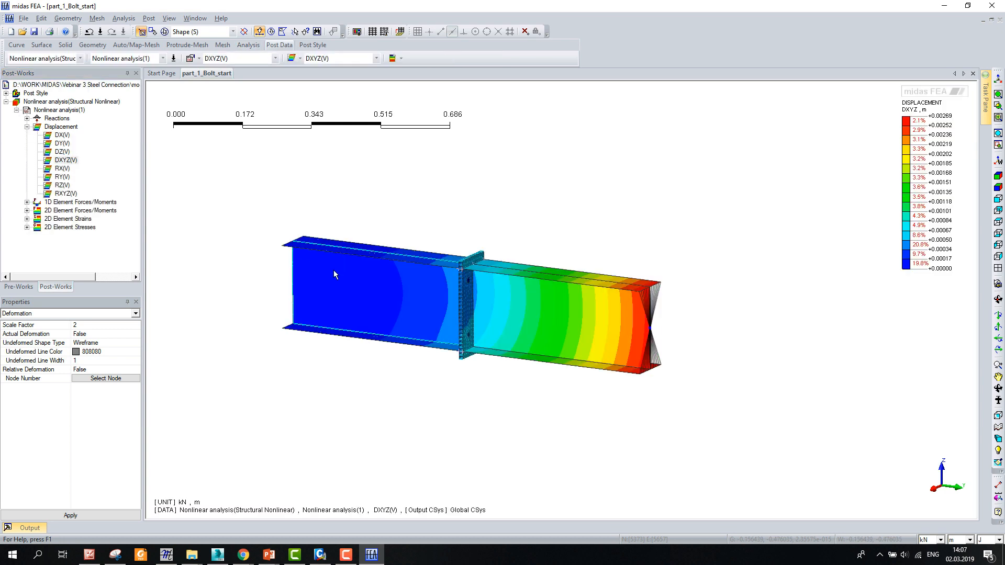
{"action": "left_click", "coordinate": [299, 58]}
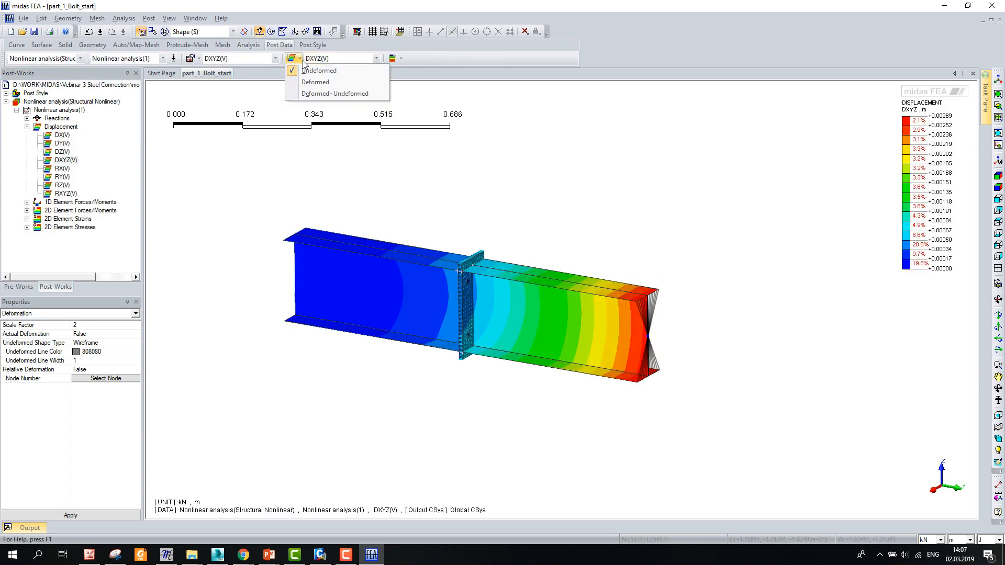
{"action": "left_click", "coordinate": [309, 93]}
Hide all surfaces and the remaining geometry so only the displacement results are displayed
{"action": "left_click", "coordinate": [18, 286]}
{"action": "scroll", "coordinate": [46, 141], "scroll_direction": "up", "scroll_amount": 3}
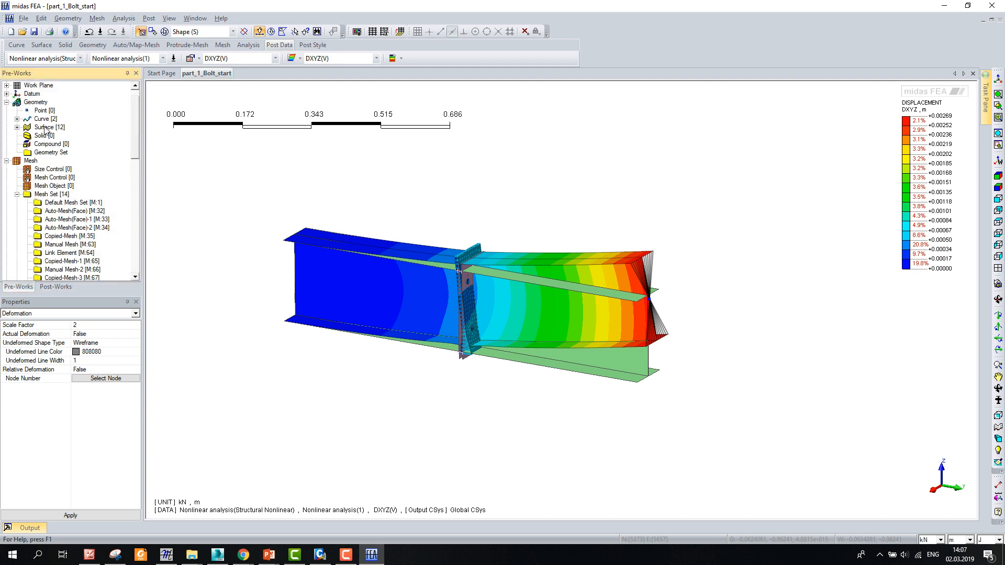
{"action": "right_click", "coordinate": [46, 130]}
{"action": "left_click", "coordinate": [78, 143]}
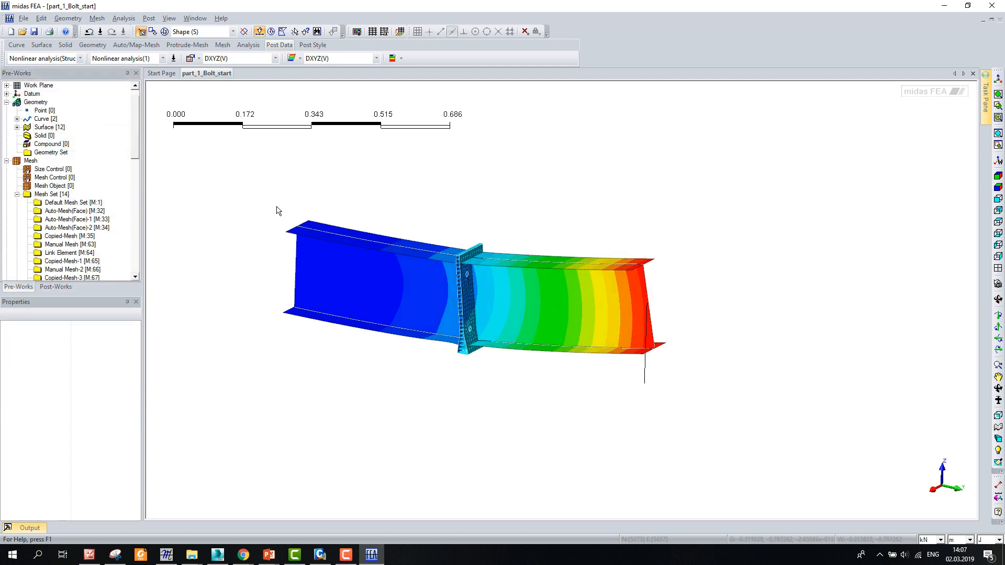
{"action": "right_click", "coordinate": [35, 102]}
{"action": "left_click", "coordinate": [57, 119]}
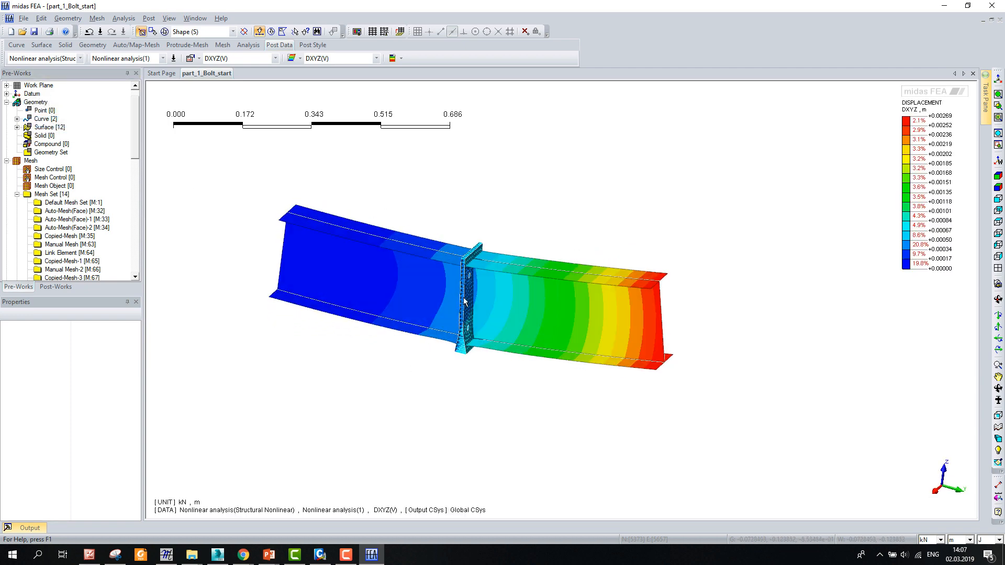
Examine the displacement contour and the deformation of the two end plates around the bolts from several angles
{"action": "scroll", "coordinate": [457, 367], "scroll_direction": "up", "scroll_amount": 5}
{"action": "middle_click_drag", "start_coordinate": [457, 364], "coordinate": [480, 354]}
{"action": "scroll", "coordinate": [448, 349], "scroll_direction": "up", "scroll_amount": 3}
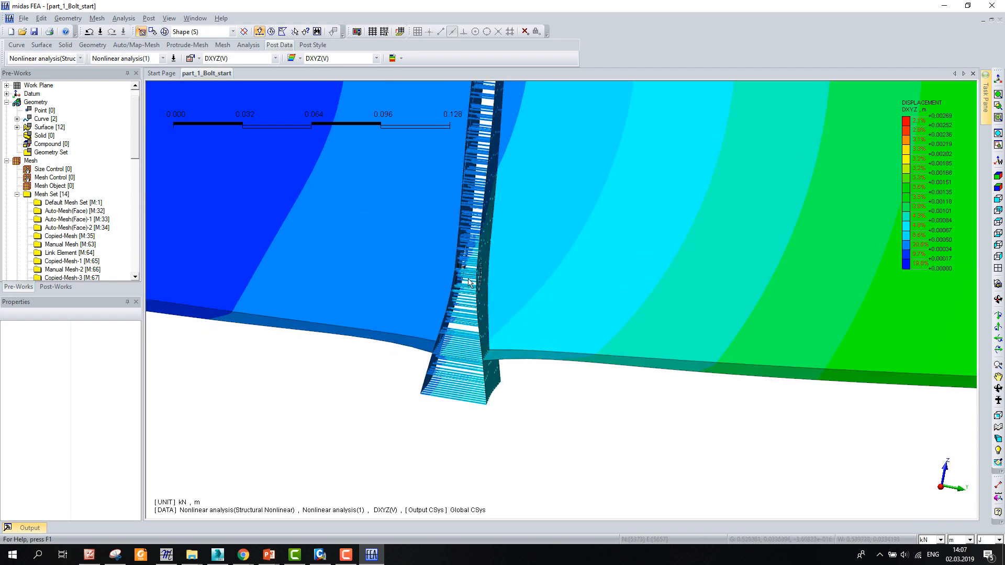
{"action": "middle_click_drag", "start_coordinate": [475, 283], "coordinate": [461, 293]}
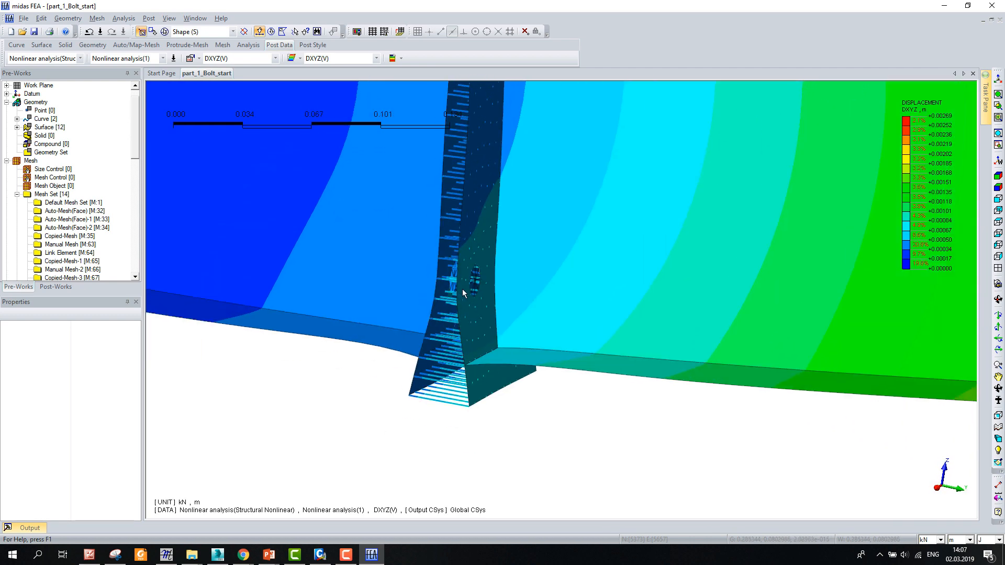
{"action": "scroll", "coordinate": [464, 290], "scroll_direction": "down", "scroll_amount": 5}
{"action": "scroll", "coordinate": [471, 279], "scroll_direction": "down", "scroll_amount": 2}
{"action": "scroll", "coordinate": [474, 187], "scroll_direction": "up", "scroll_amount": 8}
{"action": "middle_click_drag", "start_coordinate": [496, 190], "coordinate": [487, 142]}
{"action": "scroll", "coordinate": [485, 197], "scroll_direction": "down", "scroll_amount": 1}
{"action": "scroll", "coordinate": [487, 199], "scroll_direction": "down", "scroll_amount": 8}
{"action": "middle_click_drag", "start_coordinate": [494, 262], "coordinate": [451, 298]}
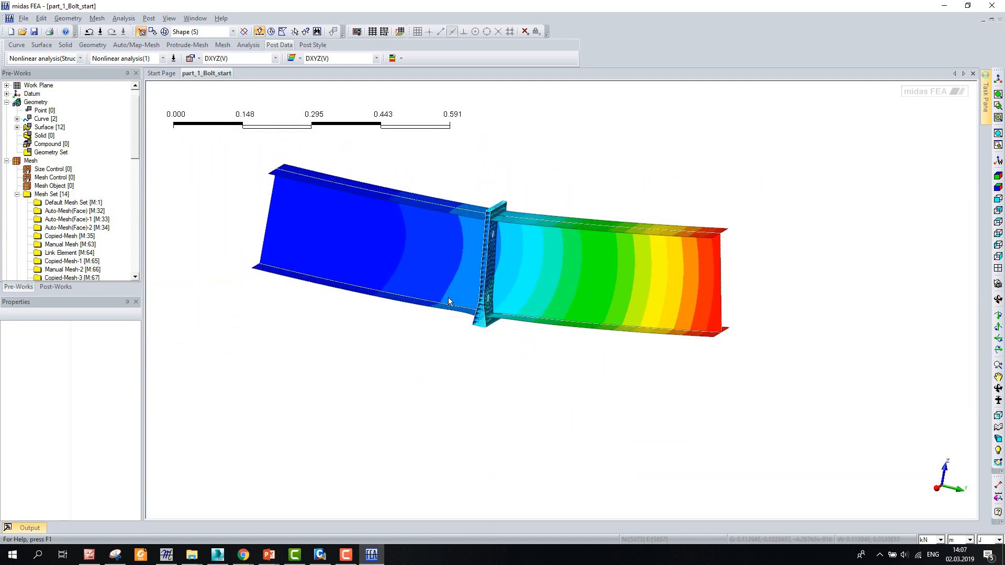
{"action": "middle_click_drag", "start_coordinate": [473, 207], "coordinate": [457, 199]}
{"action": "scroll", "coordinate": [456, 196], "scroll_direction": "up", "scroll_amount": 2}
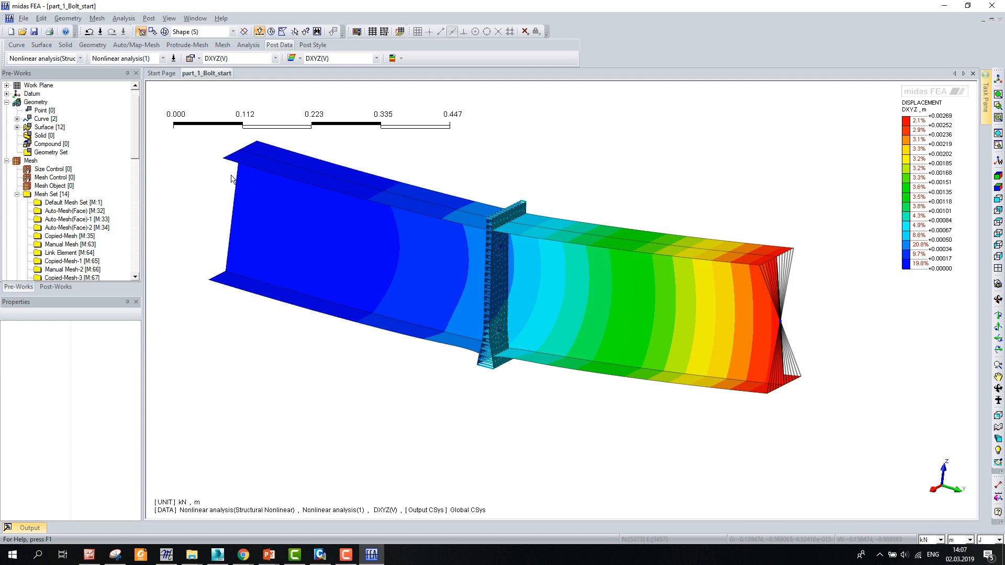
Display the 1D element force result LO-Beam, Fx for the bolts on the undeformed shape
{"action": "left_click", "coordinate": [60, 287]}
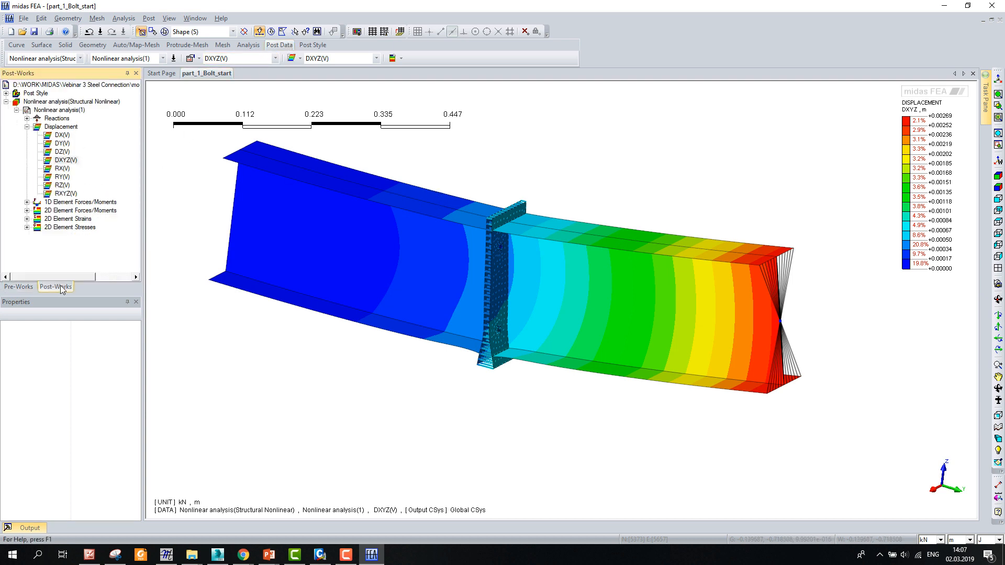
{"action": "left_click", "coordinate": [26, 203]}
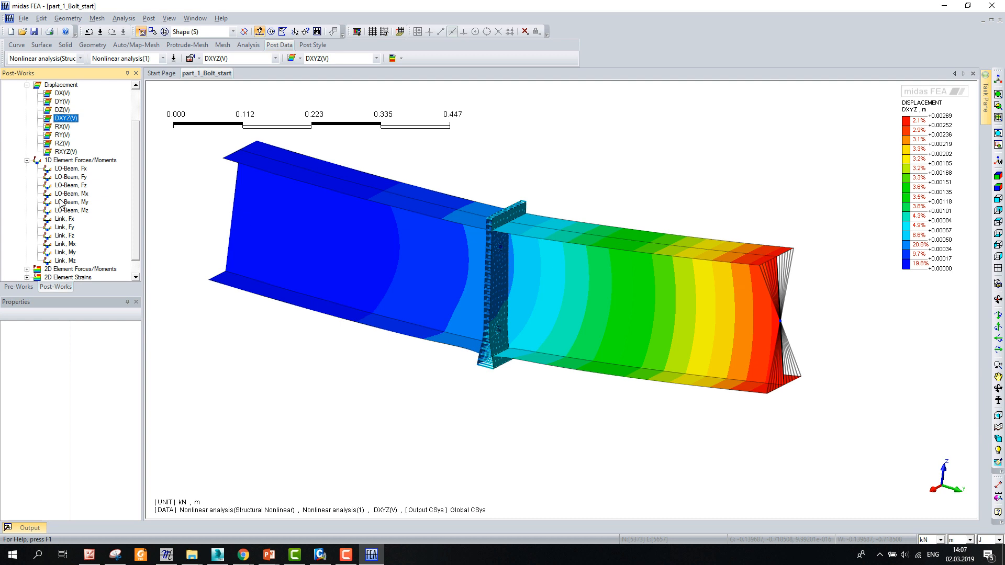
{"action": "double_click", "coordinate": [70, 168]}
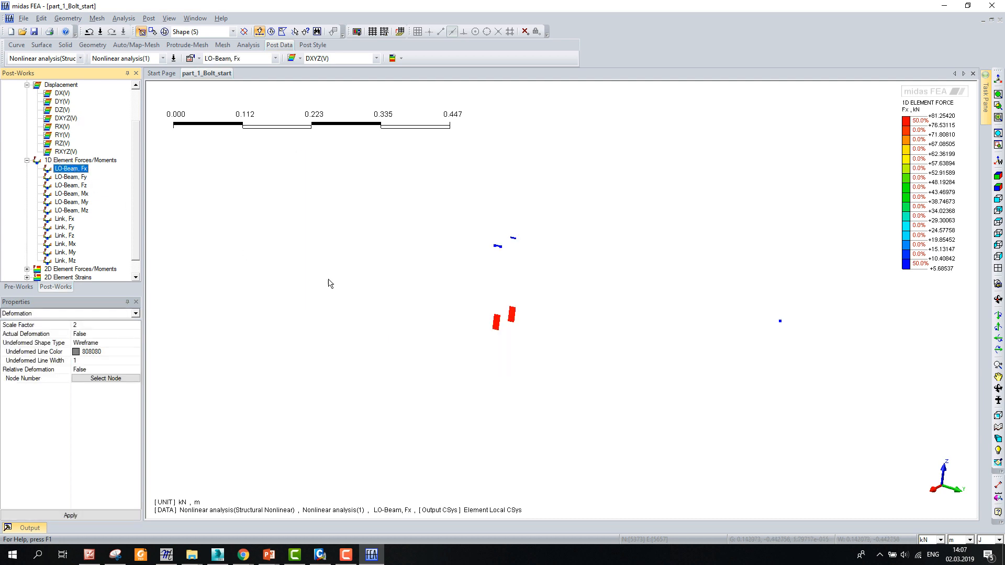
{"action": "left_click", "coordinate": [18, 286]}
{"action": "left_click", "coordinate": [300, 59]}
{"action": "left_click", "coordinate": [304, 70]}
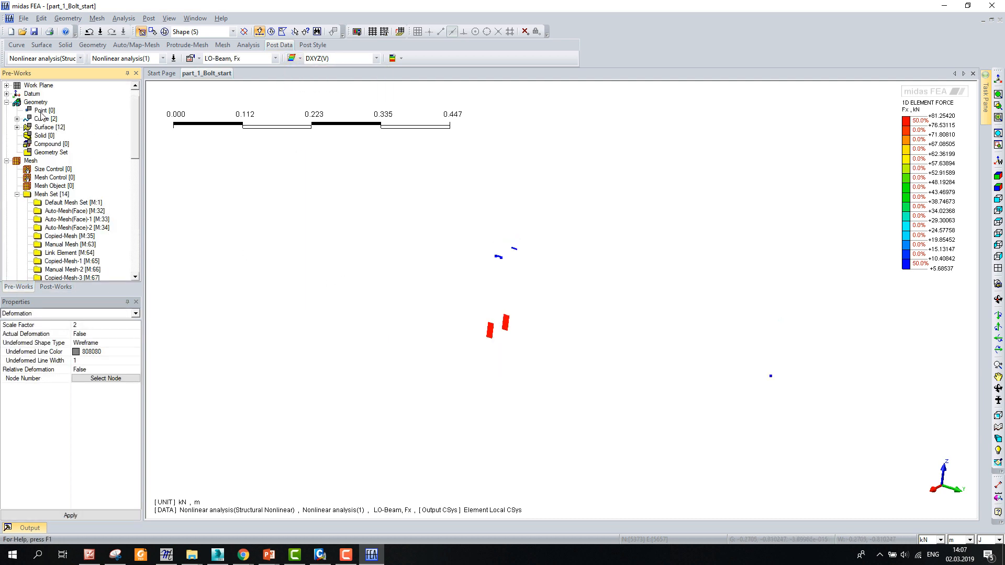
Show all geometry surfaces again and apply transparency level 5 to every surface
{"action": "right_click", "coordinate": [44, 129]}
{"action": "left_click", "coordinate": [53, 138]}
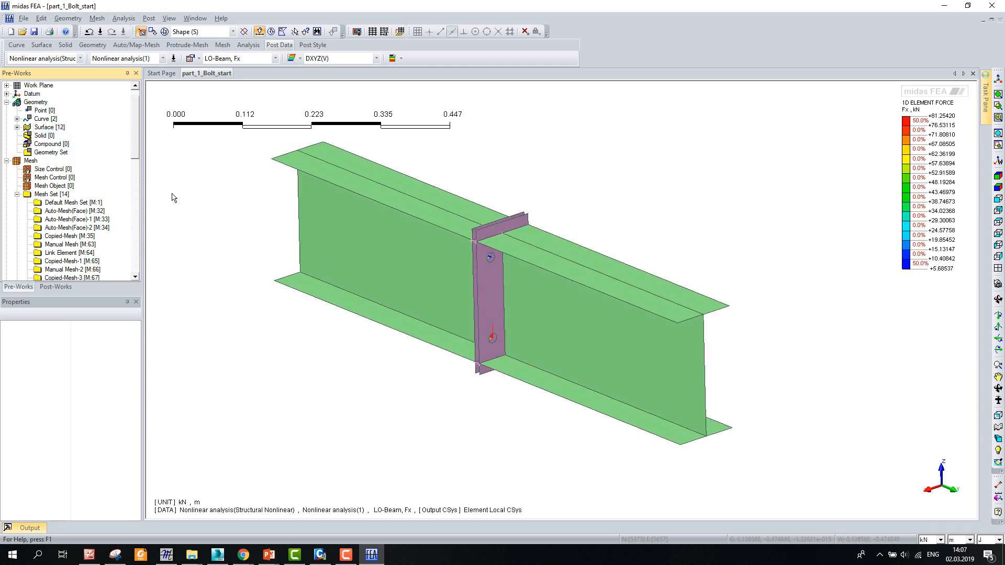
{"action": "right_click", "coordinate": [51, 129]}
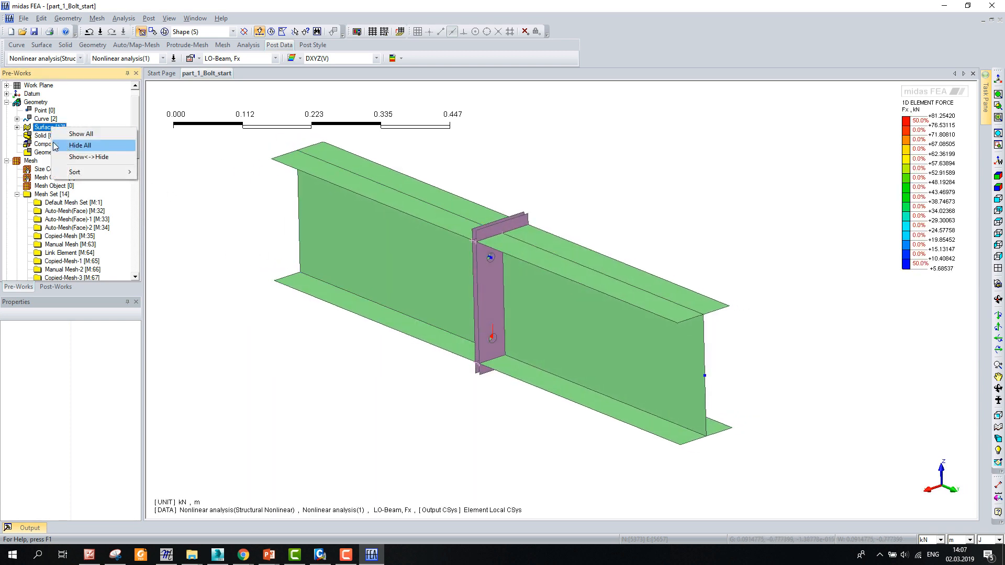
{"action": "left_click", "coordinate": [17, 127]}
{"action": "left_click", "coordinate": [49, 135]}
{"action": "left_click", "coordinate": [56, 228], "text": "shift"}
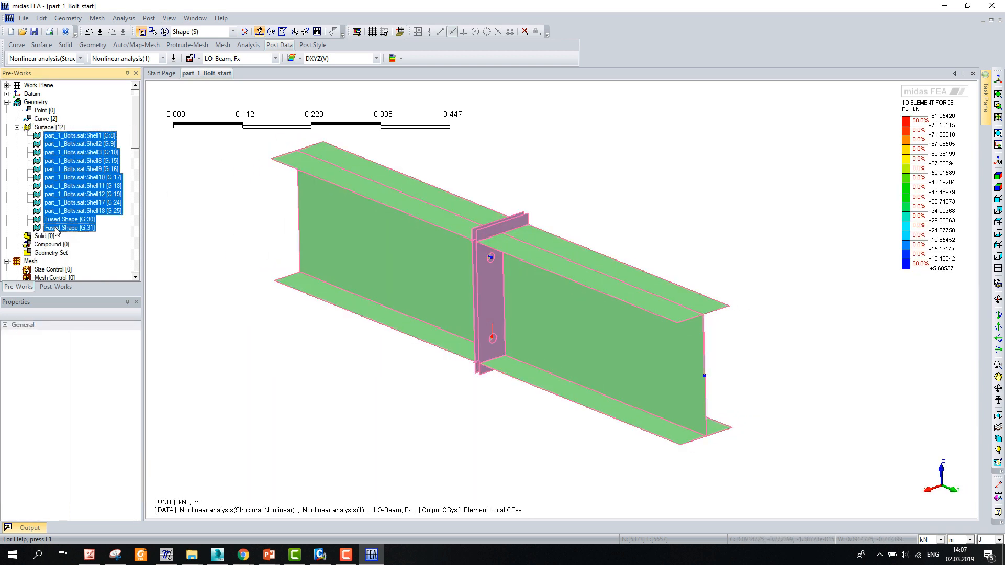
{"action": "right_click", "coordinate": [56, 229]}
{"action": "left_click", "coordinate": [94, 284]}
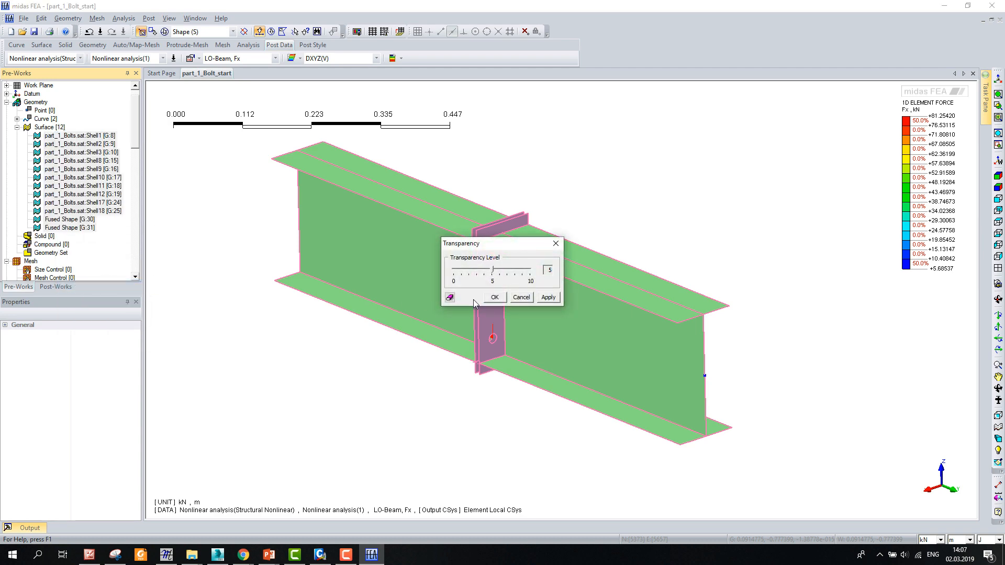
{"action": "left_click", "coordinate": [490, 303]}
Examine the axial force diagrams of the bolts between the end plates up close and return to the analysis results tree
{"action": "middle_click_drag", "start_coordinate": [547, 366], "coordinate": [536, 339]}
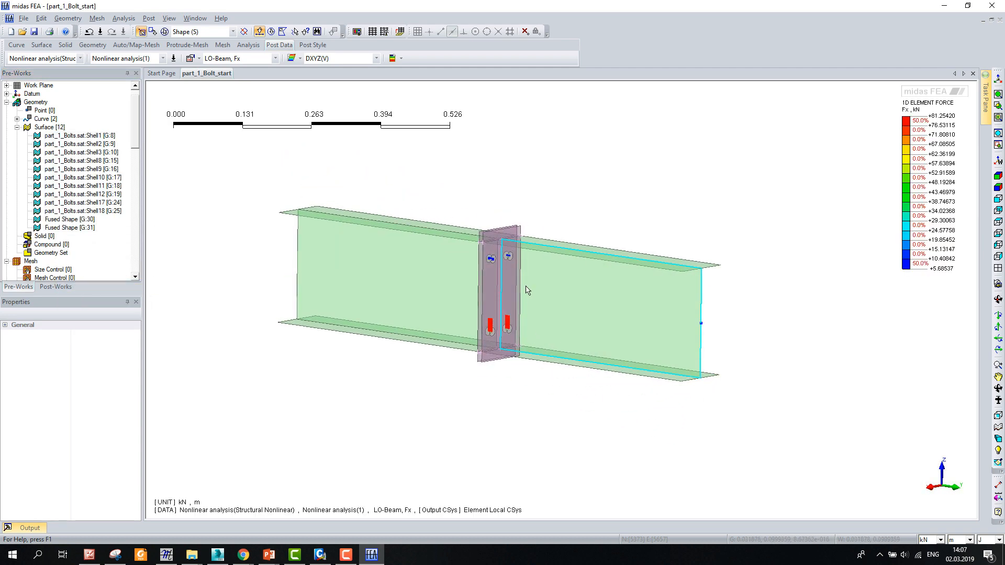
{"action": "scroll", "coordinate": [525, 278], "scroll_direction": "up", "scroll_amount": 4}
{"action": "middle_click_drag", "start_coordinate": [510, 284], "coordinate": [473, 365]}
{"action": "scroll", "coordinate": [484, 353], "scroll_direction": "up", "scroll_amount": 2}
{"action": "scroll", "coordinate": [500, 152], "scroll_direction": "up", "scroll_amount": 2}
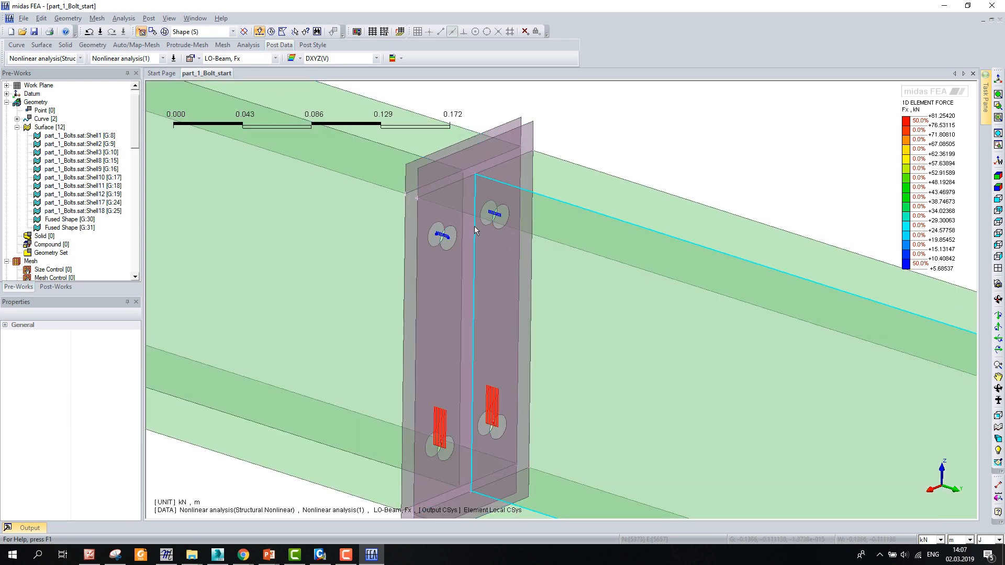
{"action": "left_click", "coordinate": [56, 287]}
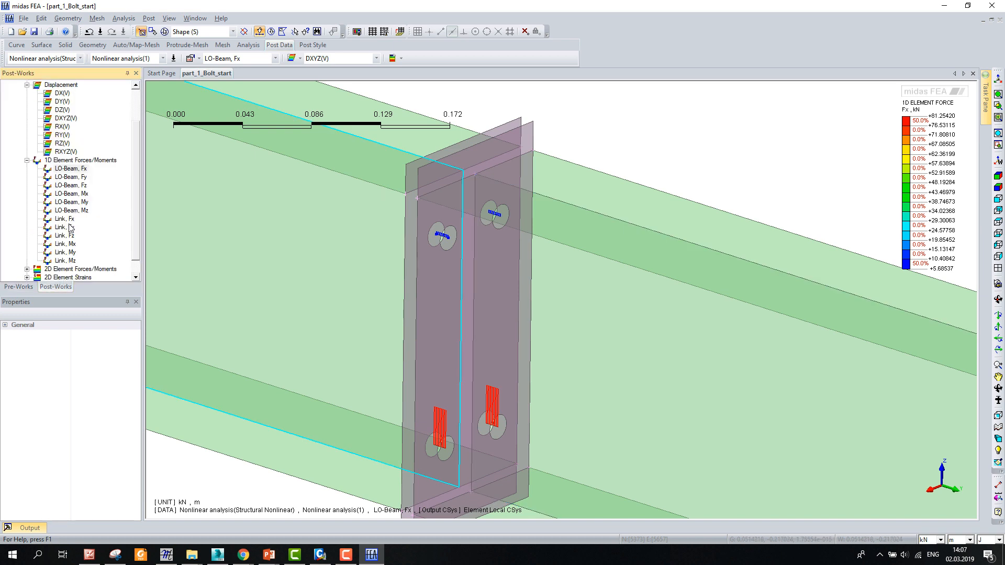
Display the 1D element force result Link, Fx and examine the contact link forces near the upper edge of the end plates
{"action": "scroll", "coordinate": [410, 340], "scroll_direction": "down", "scroll_amount": 3}
{"action": "scroll", "coordinate": [495, 180], "scroll_direction": "up", "scroll_amount": 5}
{"action": "middle_click_drag", "start_coordinate": [382, 253], "coordinate": [381, 233]}
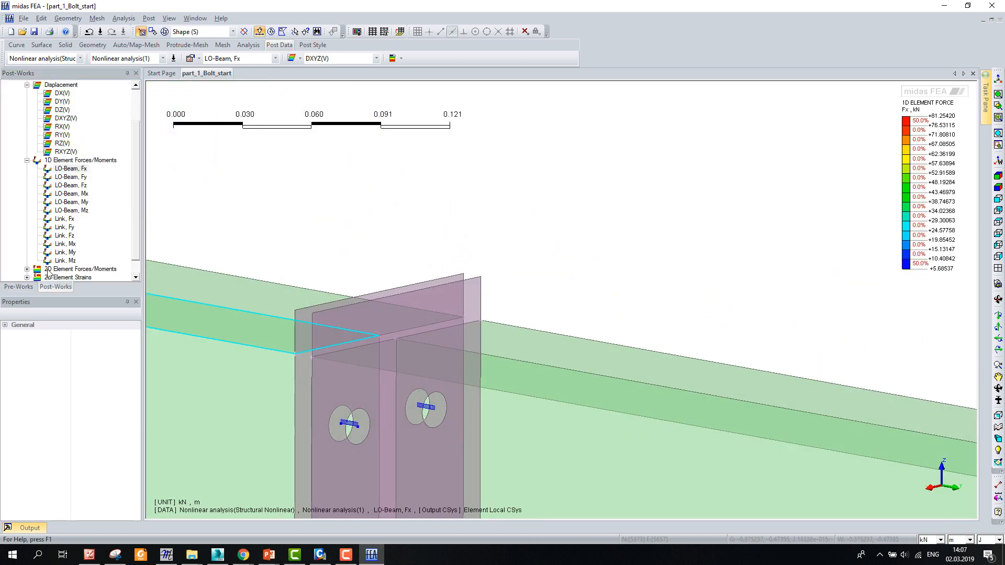
{"action": "double_click", "coordinate": [64, 218]}
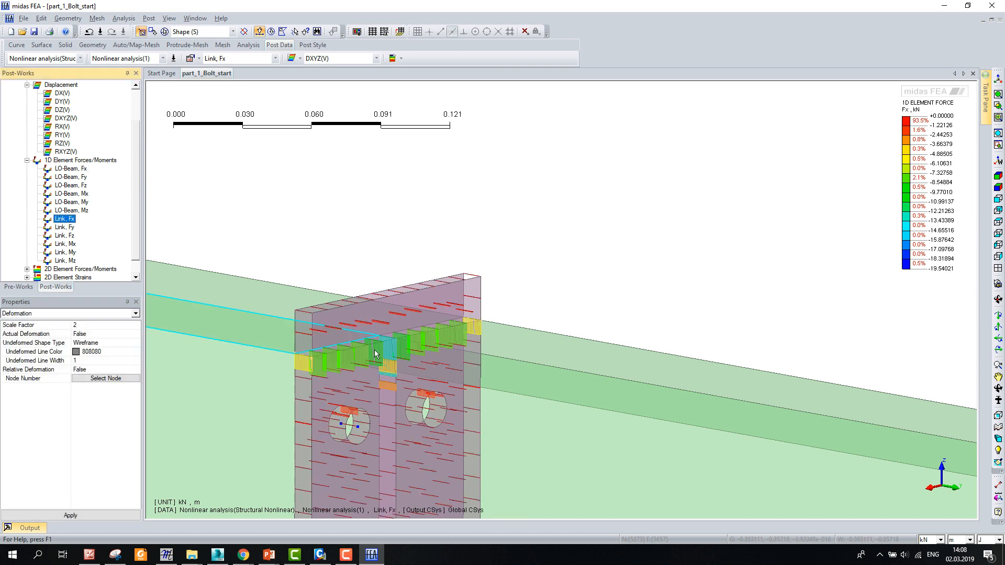
{"action": "scroll", "coordinate": [319, 395], "scroll_direction": "up", "scroll_amount": 2}
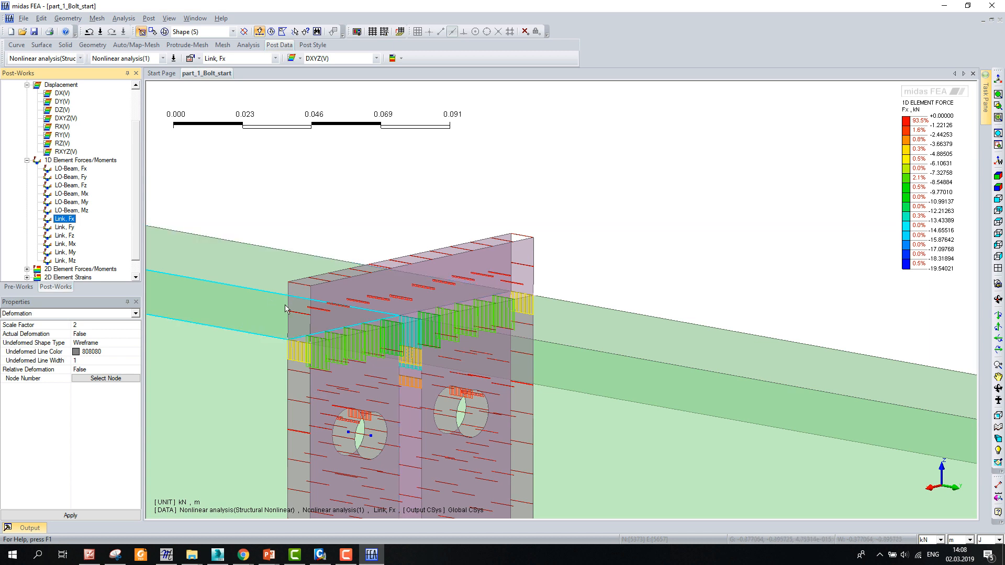
{"action": "scroll", "coordinate": [287, 305], "scroll_direction": "down", "scroll_amount": 2}
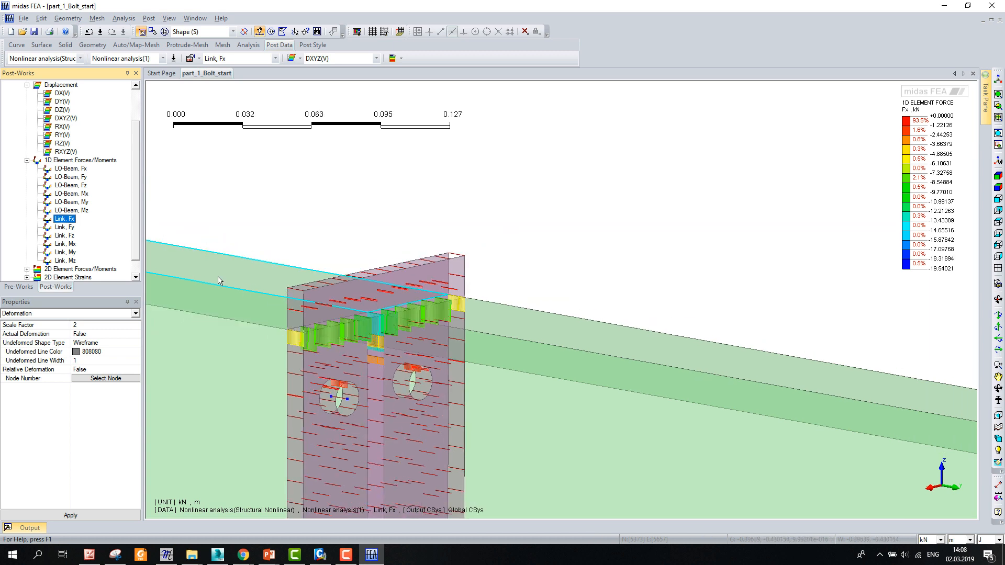
Display the 2D element stress result LO-Plate, Bot, von Mises Stress as a contour on the plates
{"action": "scroll", "coordinate": [38, 212], "scroll_direction": "down", "scroll_amount": 1}
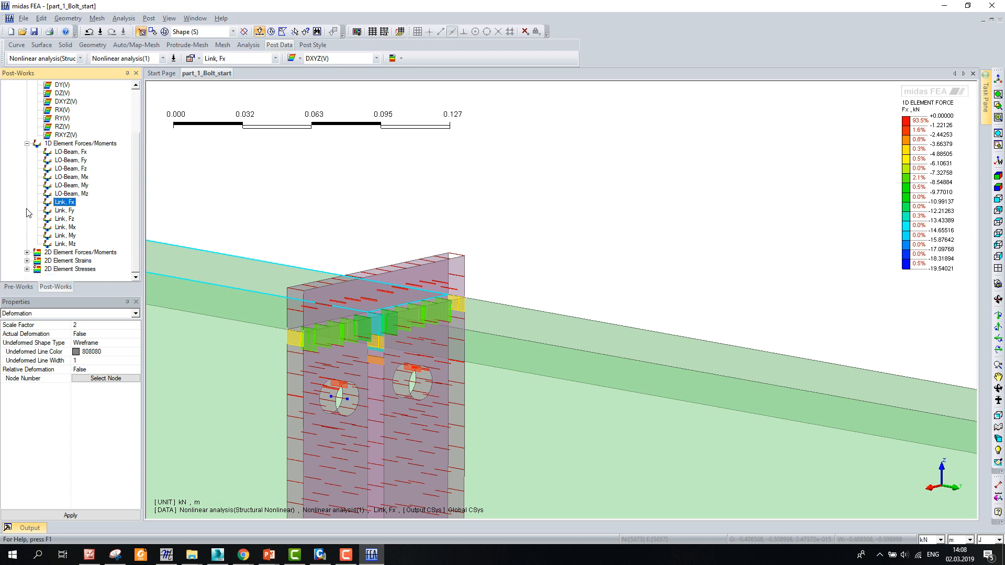
{"action": "left_click", "coordinate": [27, 269]}
{"action": "scroll", "coordinate": [98, 241], "scroll_direction": "down", "scroll_amount": 2}
{"action": "double_click", "coordinate": [97, 235]}
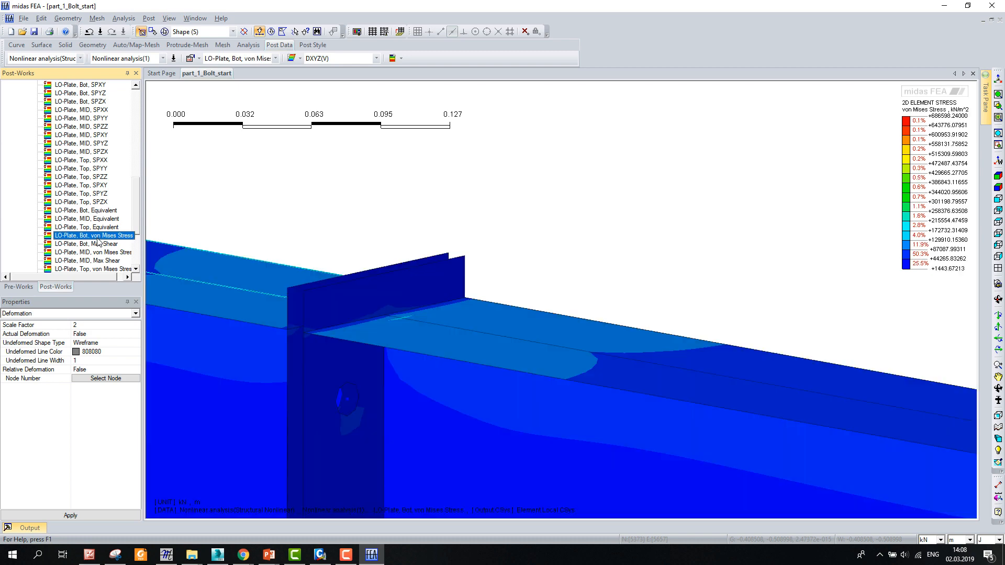
Examine the von Mises stress contour on the beam webs and end plates around the lower bolts from several angles
{"action": "middle_click_drag", "start_coordinate": [440, 362], "coordinate": [473, 357]}
{"action": "scroll", "coordinate": [473, 357], "scroll_direction": "down", "scroll_amount": 2}
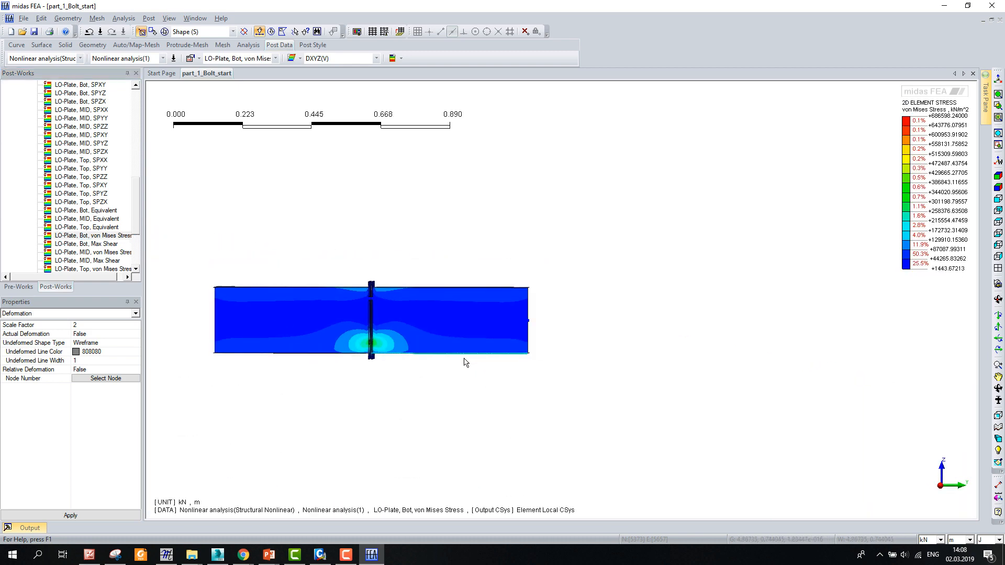
{"action": "scroll", "coordinate": [262, 313], "scroll_direction": "up", "scroll_amount": 5}
{"action": "middle_click_drag", "start_coordinate": [337, 353], "coordinate": [434, 400]}
{"action": "middle_click_drag", "start_coordinate": [584, 339], "coordinate": [576, 325]}
{"action": "scroll", "coordinate": [505, 389], "scroll_direction": "up", "scroll_amount": 1}
{"action": "middle_click_drag", "start_coordinate": [505, 389], "coordinate": [503, 417]}
{"action": "scroll", "coordinate": [476, 404], "scroll_direction": "up", "scroll_amount": 3}
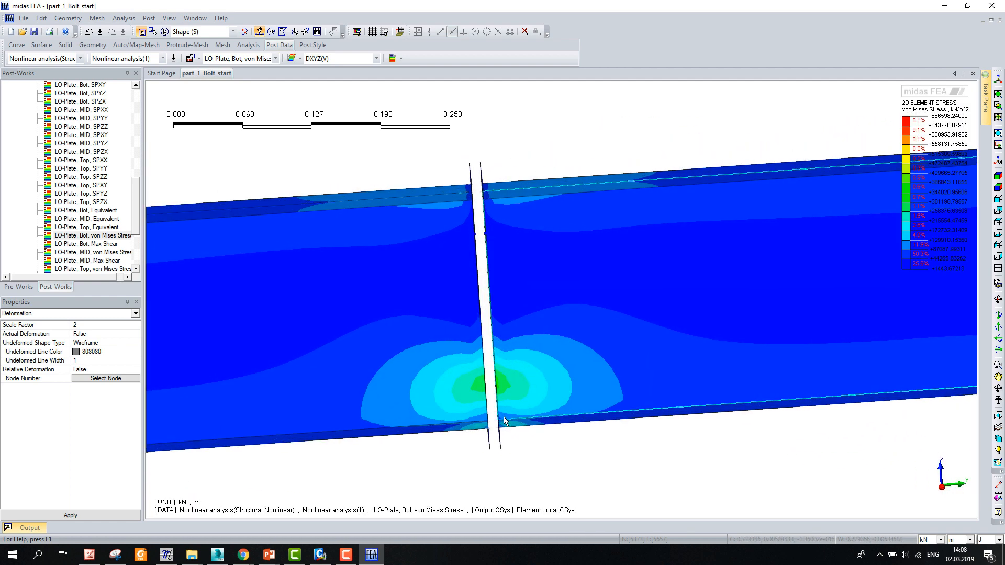
{"action": "middle_click_drag", "start_coordinate": [521, 302], "coordinate": [415, 394]}
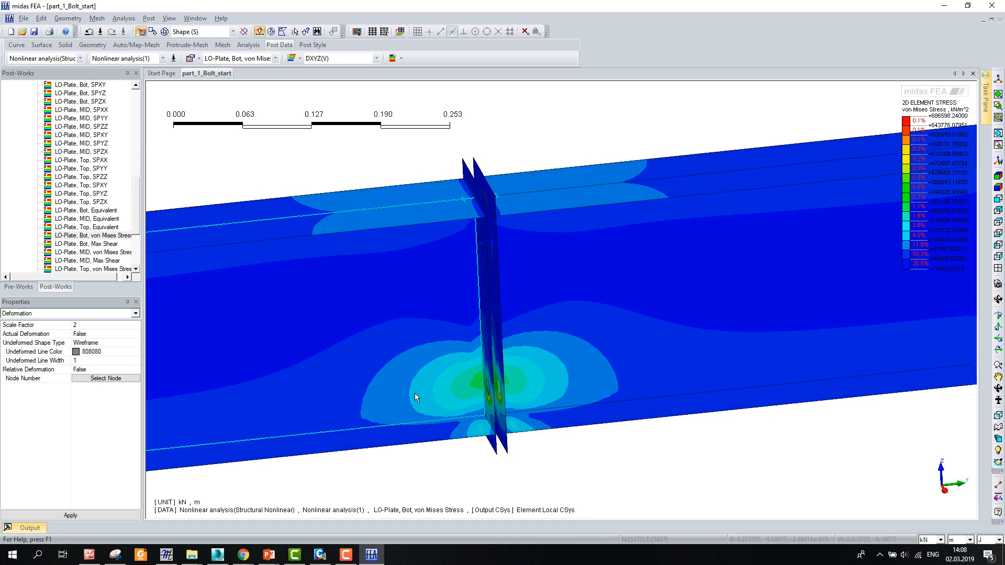
{"action": "middle_click_drag", "start_coordinate": [444, 355], "coordinate": [465, 412]}
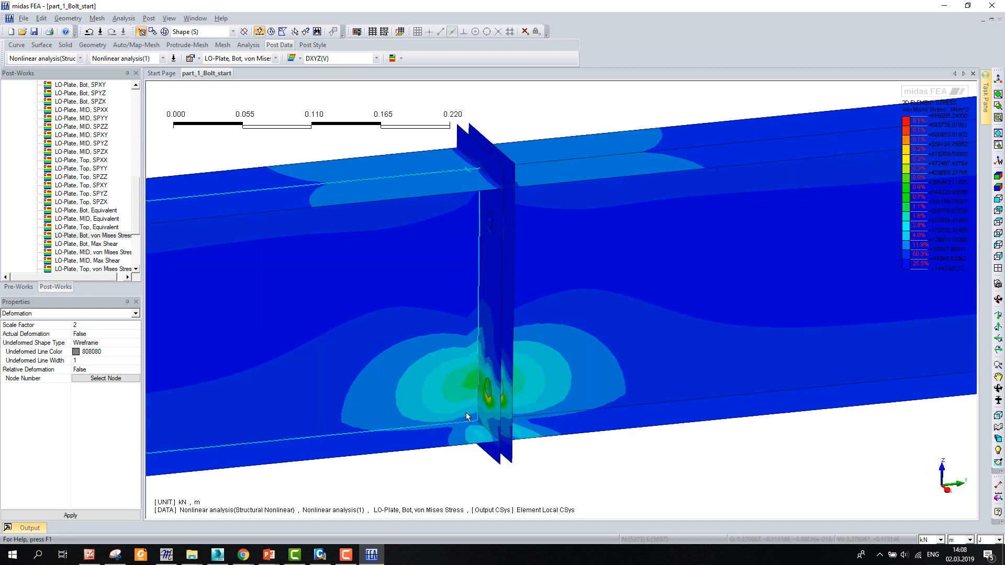
{"action": "scroll", "coordinate": [460, 403], "scroll_direction": "down", "scroll_amount": 3}
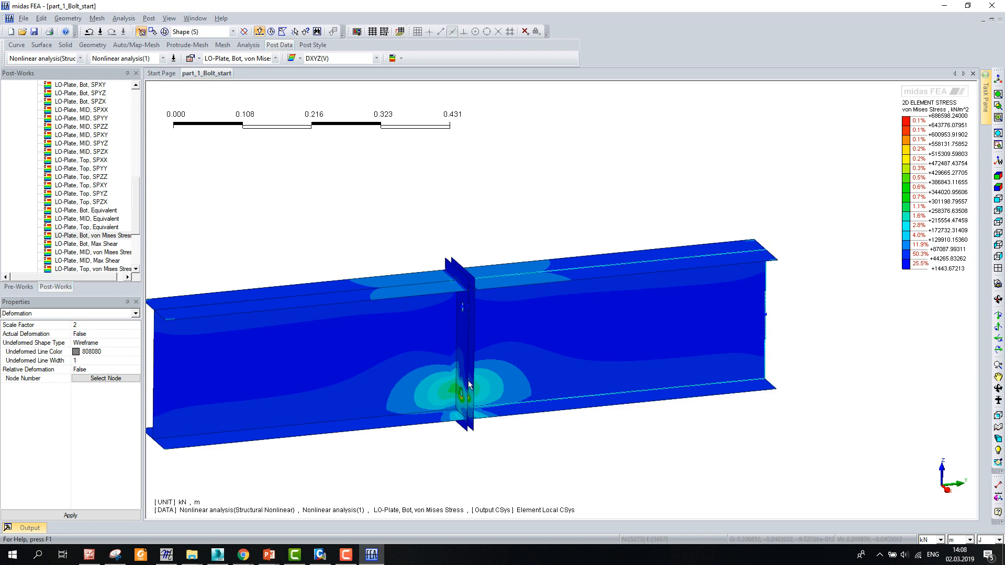
{"action": "scroll", "coordinate": [539, 402], "scroll_direction": "down", "scroll_amount": 1}
{"action": "scroll", "coordinate": [314, 444], "scroll_direction": "up", "scroll_amount": 1}
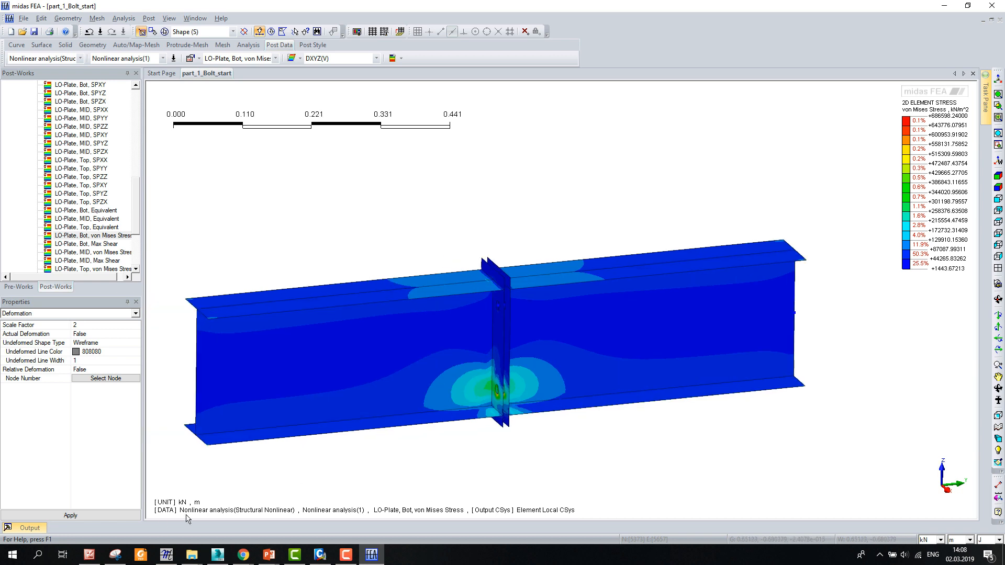
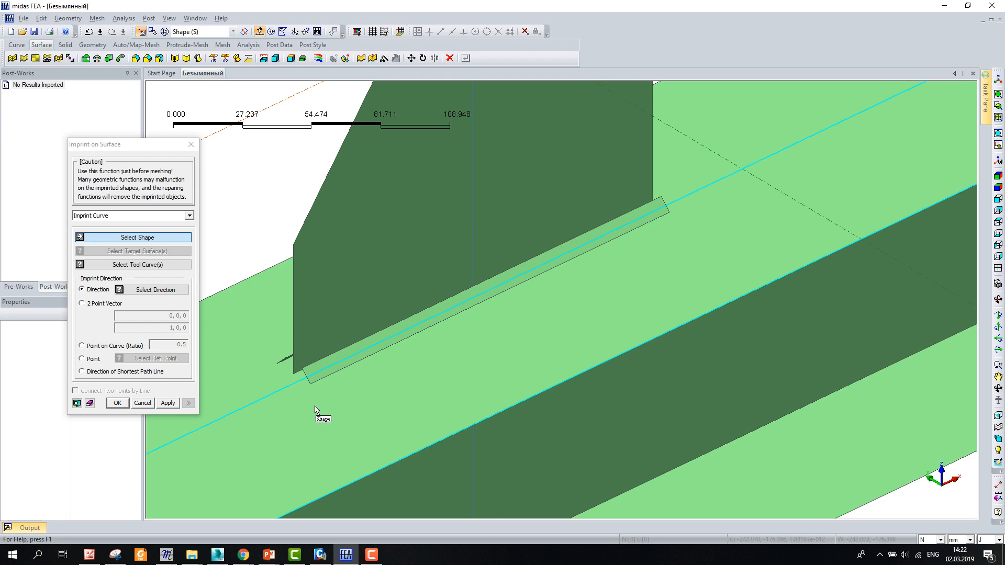
Imprint the outer edge of the front weld strip onto the adjacent half of the beam's top flange along the Z axis
{"action": "scroll", "coordinate": [440, 413], "scroll_direction": "down", "scroll_amount": 5}
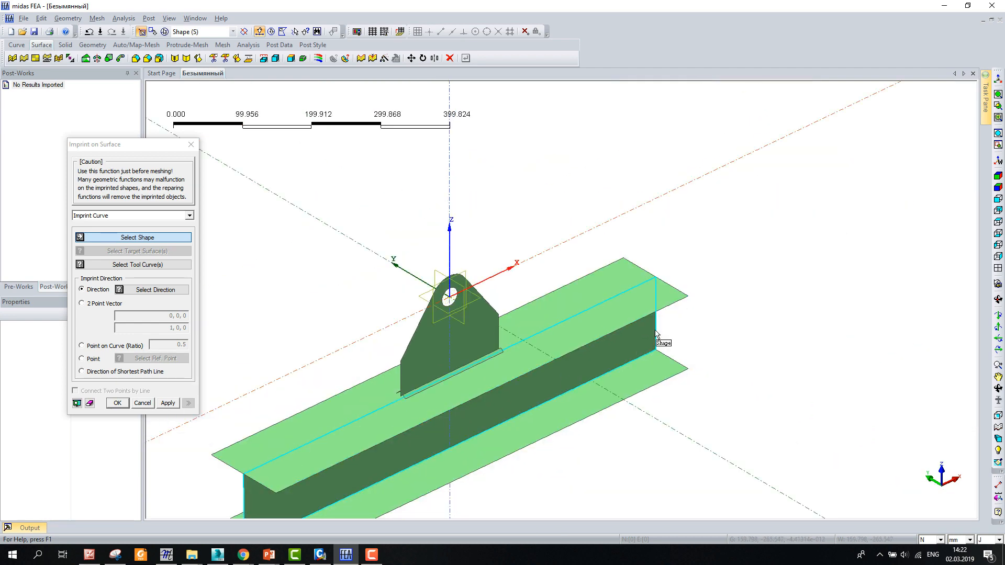
{"action": "left_click", "coordinate": [672, 303]}
{"action": "scroll", "coordinate": [419, 403], "scroll_direction": "up", "scroll_amount": 5}
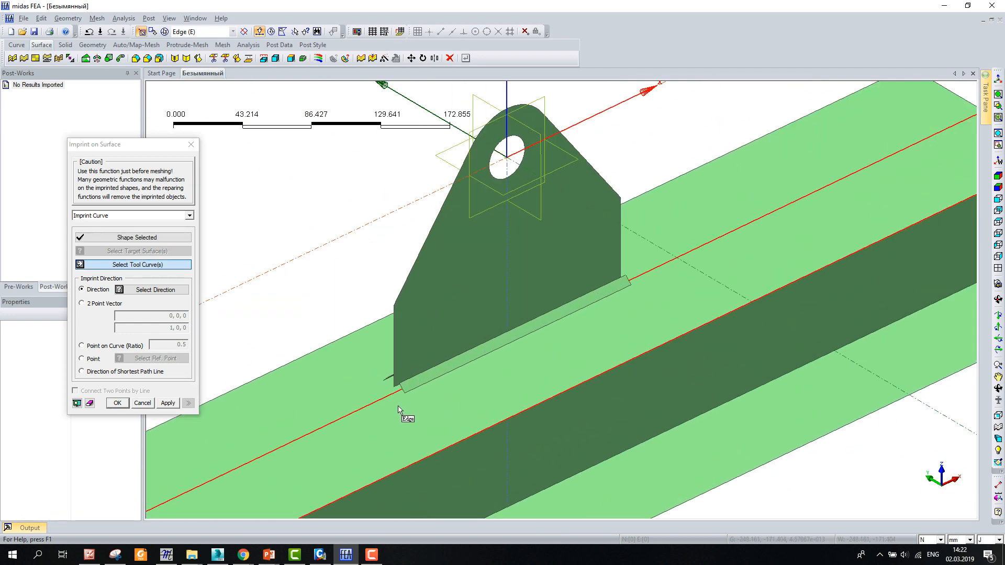
{"action": "left_click", "coordinate": [424, 380]}
{"action": "scroll", "coordinate": [424, 373], "scroll_direction": "down", "scroll_amount": 5}
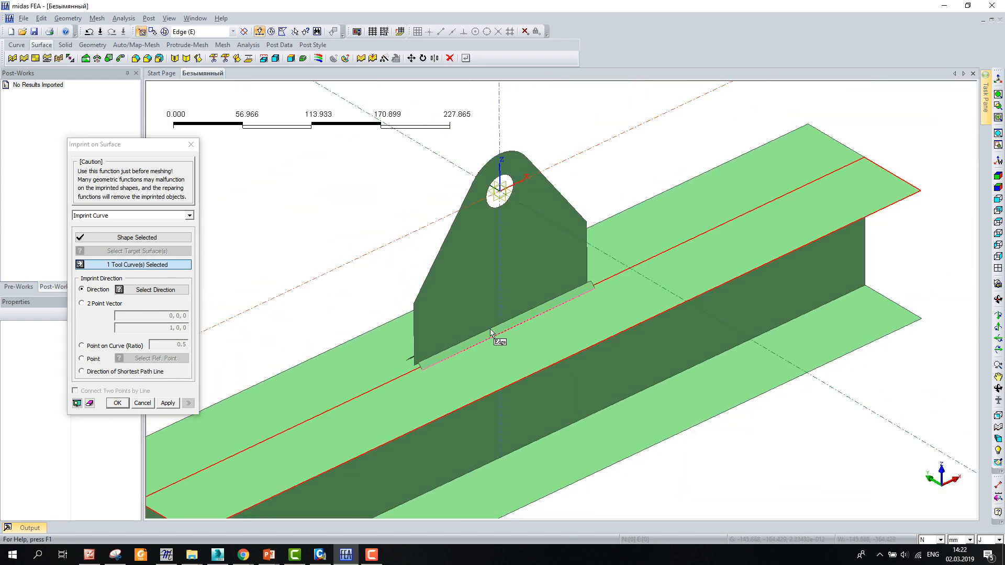
{"action": "left_click", "coordinate": [155, 289]}
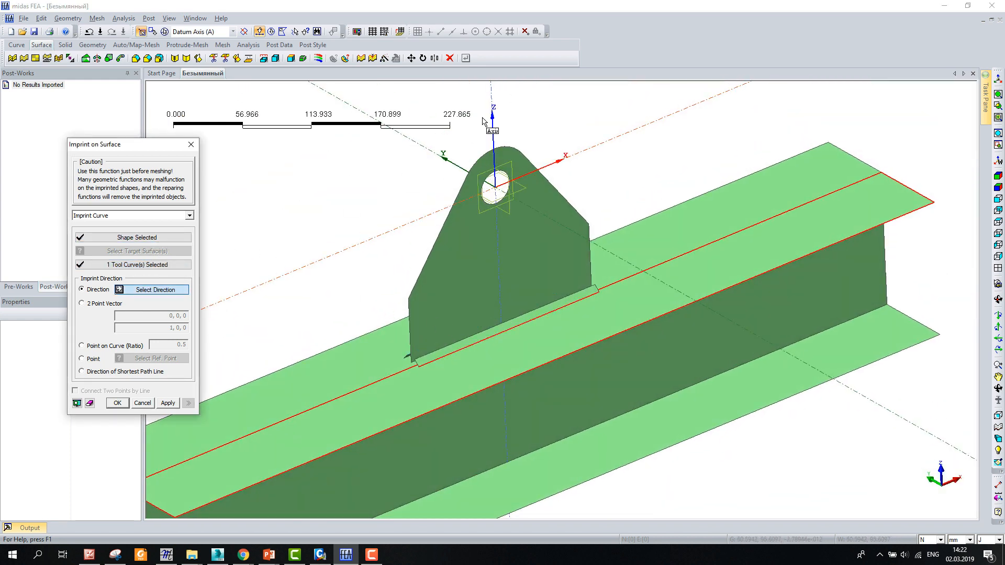
{"action": "left_click", "coordinate": [493, 97]}
{"action": "scroll", "coordinate": [473, 139], "scroll_direction": "down", "scroll_amount": 3}
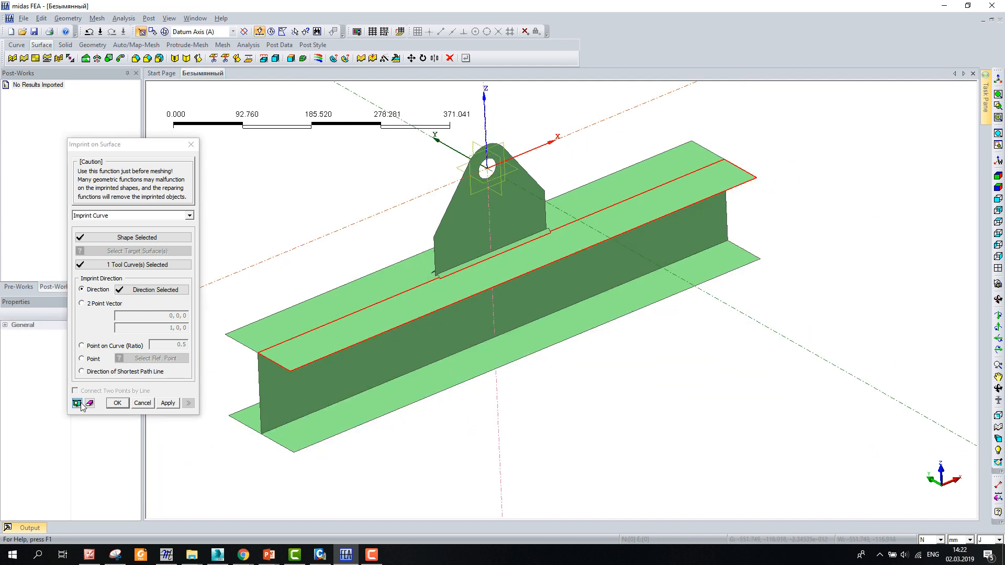
{"action": "scroll", "coordinate": [465, 238], "scroll_direction": "up", "scroll_amount": 10}
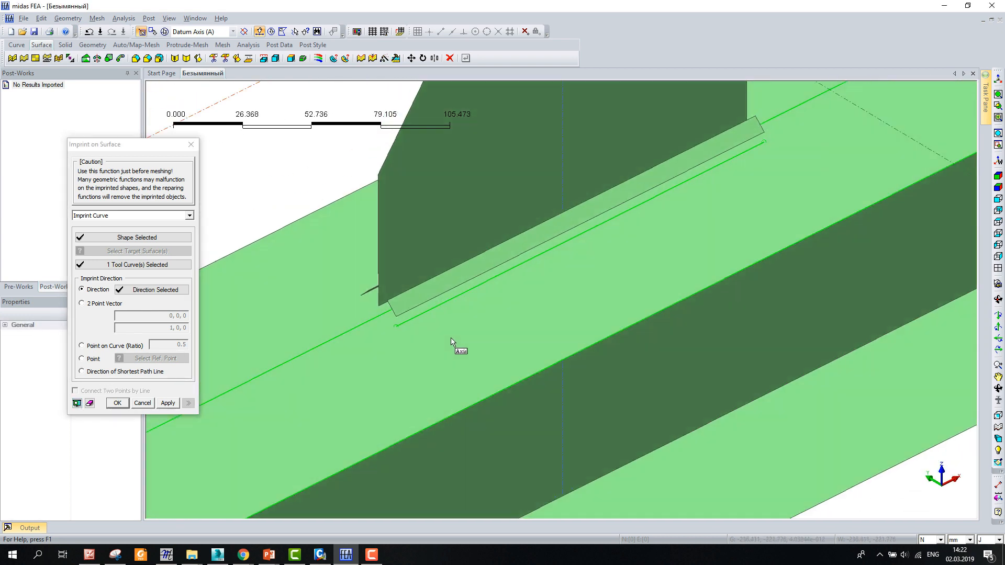
{"action": "left_click", "coordinate": [166, 404]}
Imprint the weld strip's outer edge on the opposite side of the lug onto the neighbouring top flange half along the Z axis
{"action": "scroll", "coordinate": [385, 341], "scroll_direction": "down", "scroll_amount": 10}
{"action": "middle_click_drag", "start_coordinate": [335, 375], "coordinate": [448, 255]}
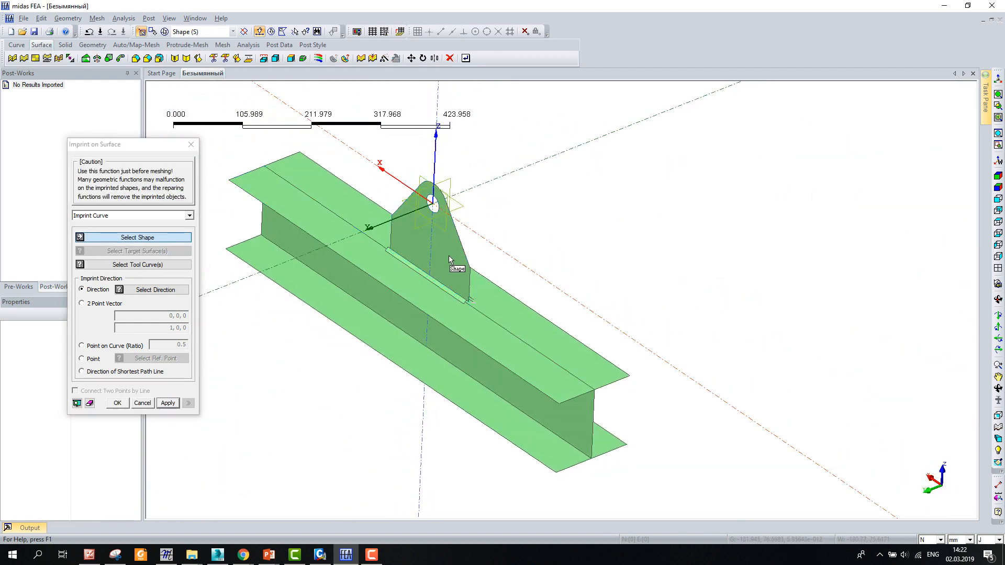
{"action": "left_click", "coordinate": [448, 256]}
{"action": "scroll", "coordinate": [463, 301], "scroll_direction": "up", "scroll_amount": 6}
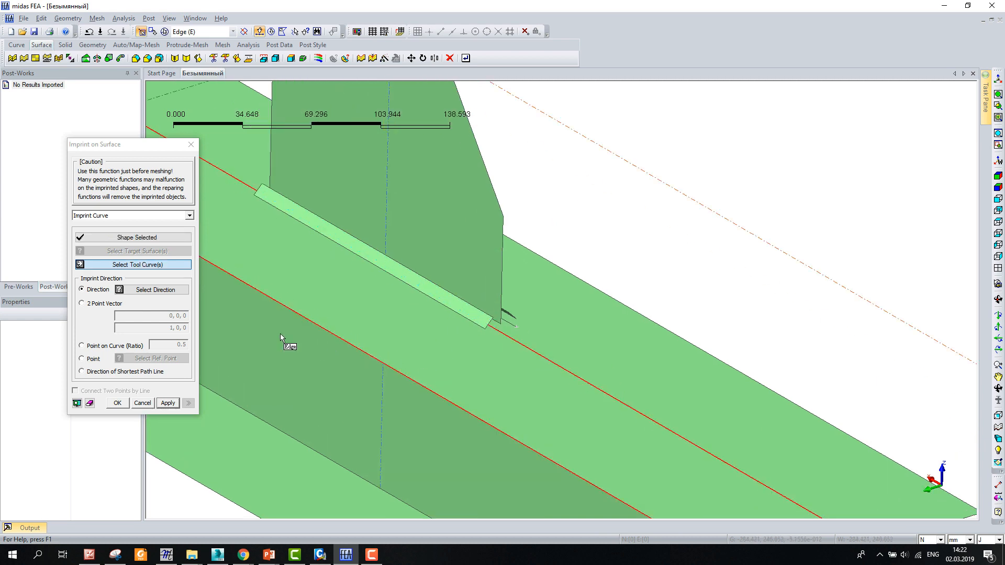
{"action": "left_click", "coordinate": [404, 291]}
{"action": "left_click", "coordinate": [149, 291]}
{"action": "scroll", "coordinate": [293, 251], "scroll_direction": "down", "scroll_amount": 6}
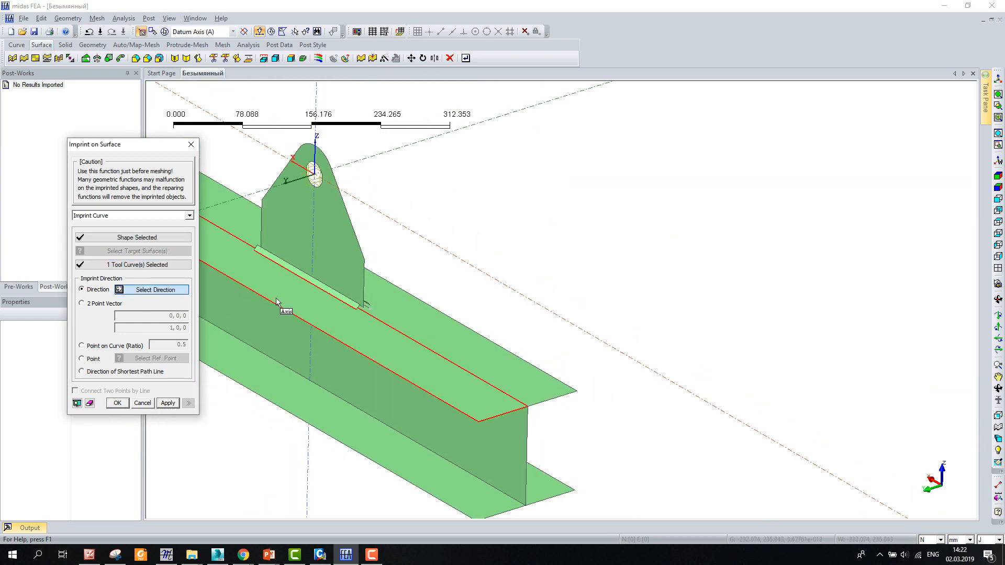
{"action": "left_click", "coordinate": [307, 160]}
{"action": "left_click", "coordinate": [168, 403]}
Imprint the weld strip's upper edge onto the lug plate along the Y axis and finish the imprint command
{"action": "scroll", "coordinate": [332, 290], "scroll_direction": "up", "scroll_amount": 8}
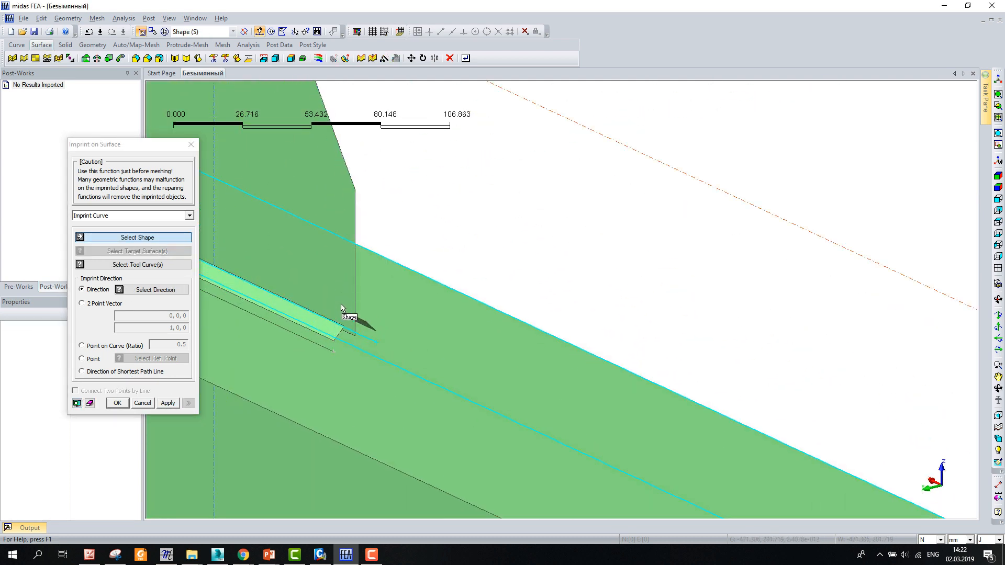
{"action": "scroll", "coordinate": [339, 302], "scroll_direction": "up", "scroll_amount": 3}
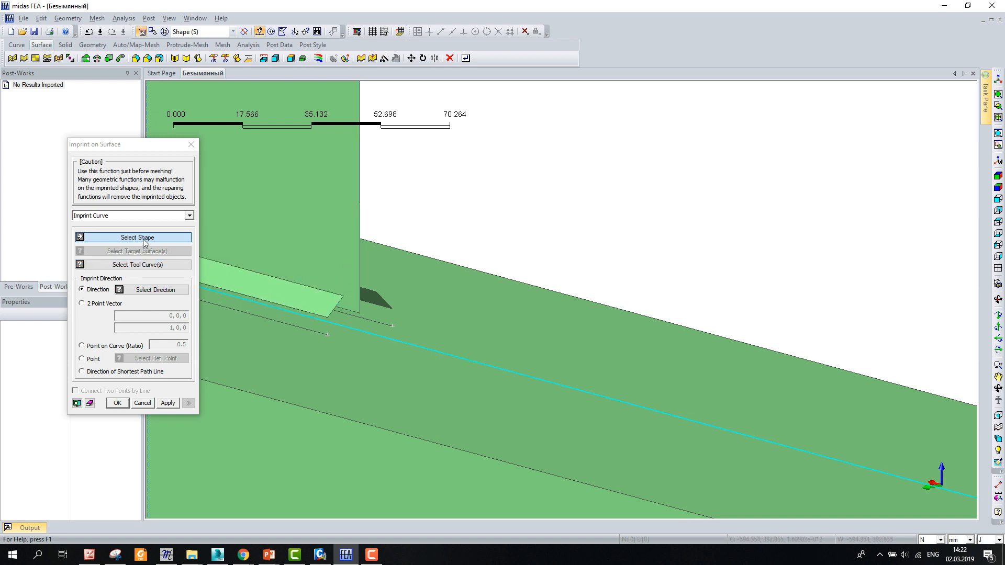
{"action": "left_click", "coordinate": [337, 243]}
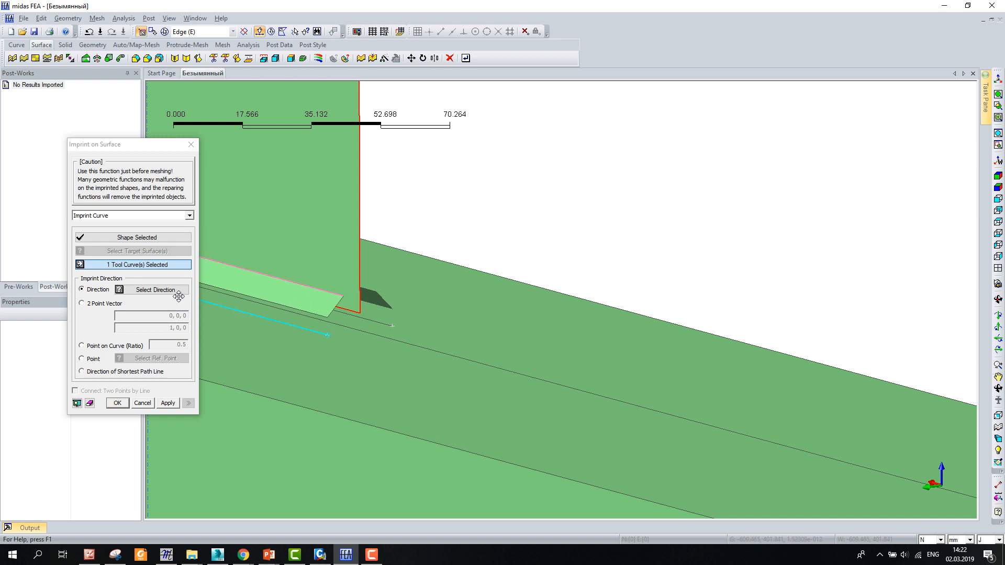
{"action": "left_click", "coordinate": [153, 291]}
{"action": "scroll", "coordinate": [366, 335], "scroll_direction": "down", "scroll_amount": 5}
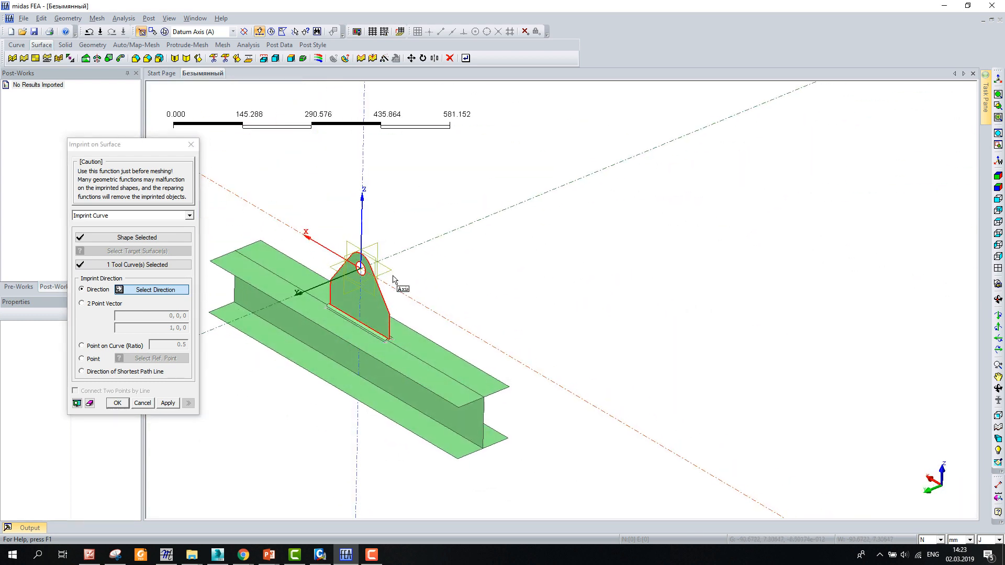
{"action": "left_click", "coordinate": [409, 252]}
{"action": "scroll", "coordinate": [392, 341], "scroll_direction": "up", "scroll_amount": 4}
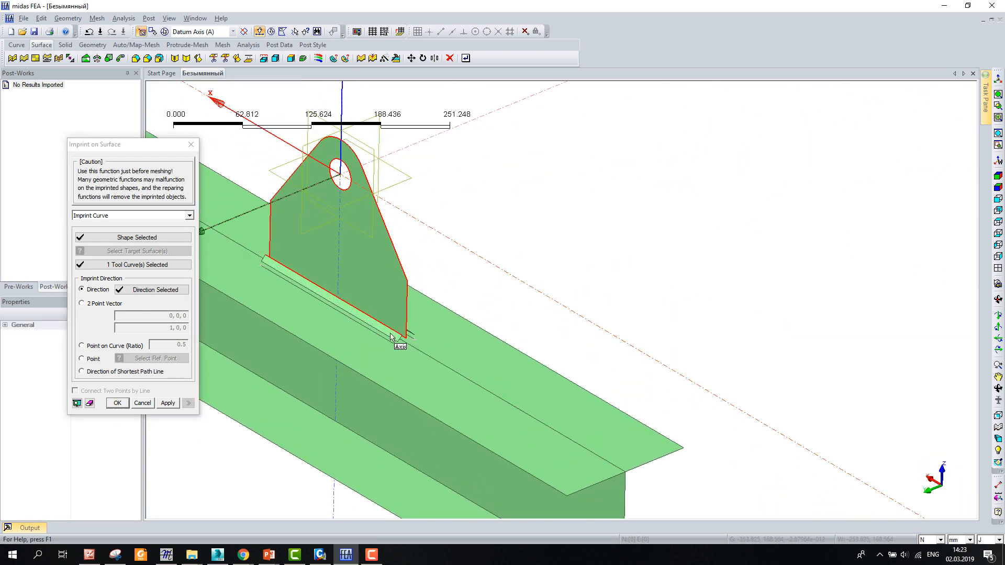
{"action": "left_click", "coordinate": [167, 403]}
{"action": "scroll", "coordinate": [434, 283], "scroll_direction": "up", "scroll_amount": 3}
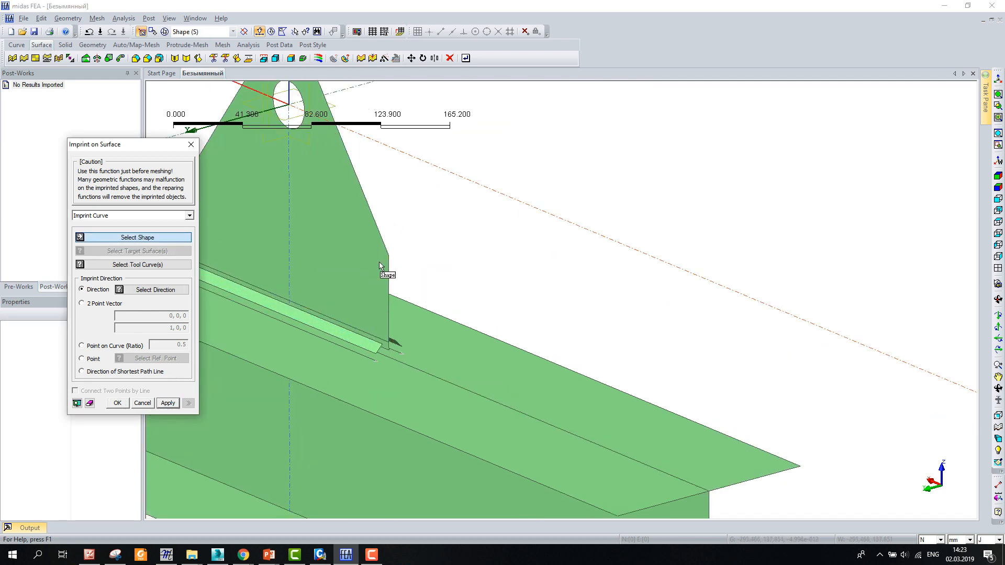
{"action": "left_click", "coordinate": [191, 145]}
{"action": "scroll", "coordinate": [353, 251], "scroll_direction": "down", "scroll_amount": 5}
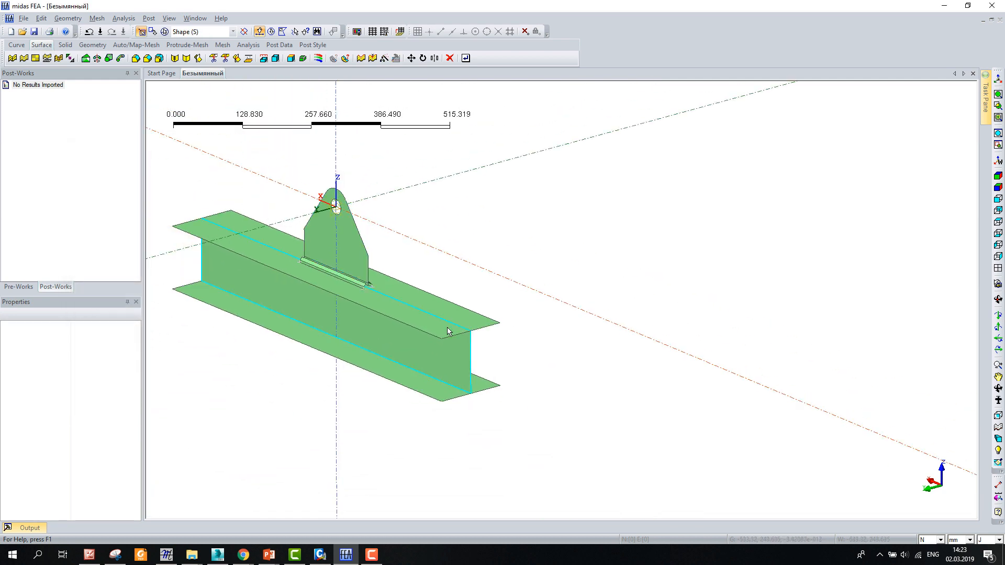
{"action": "scroll", "coordinate": [437, 344], "scroll_direction": "up", "scroll_amount": 3}
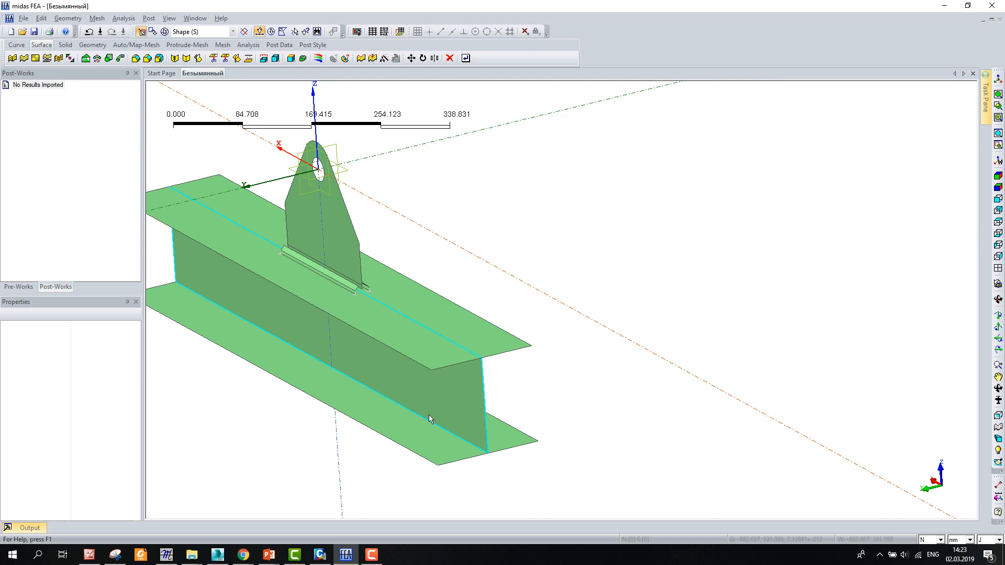
{"action": "middle_click_drag", "start_coordinate": [428, 414], "coordinate": [543, 254], "text": "ctrl"}
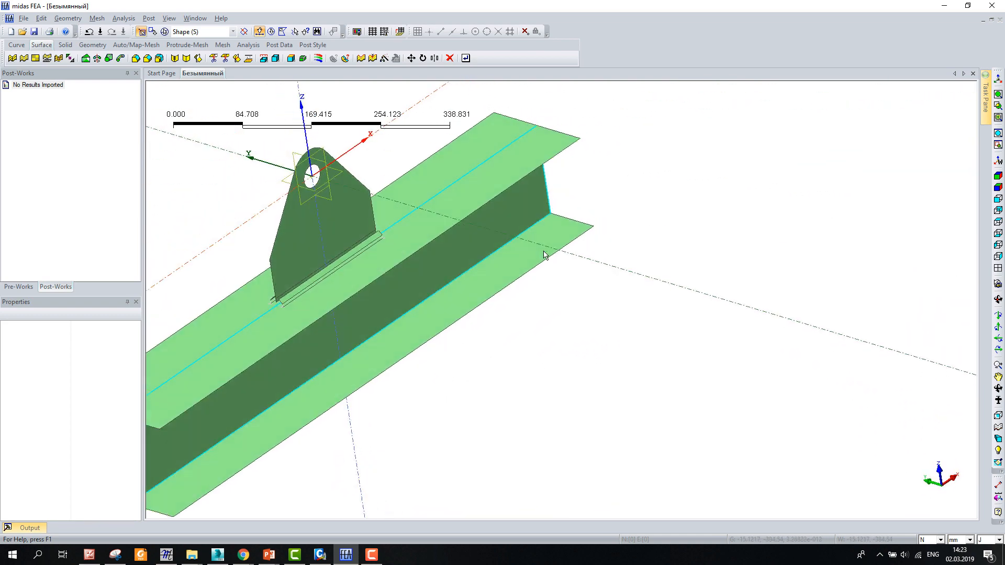
{"action": "scroll", "coordinate": [394, 278], "scroll_direction": "down", "scroll_amount": 2}
{"action": "middle_click_drag", "start_coordinate": [394, 278], "coordinate": [401, 241], "text": "ctrl"}
{"action": "scroll", "coordinate": [418, 222], "scroll_direction": "up", "scroll_amount": 3}
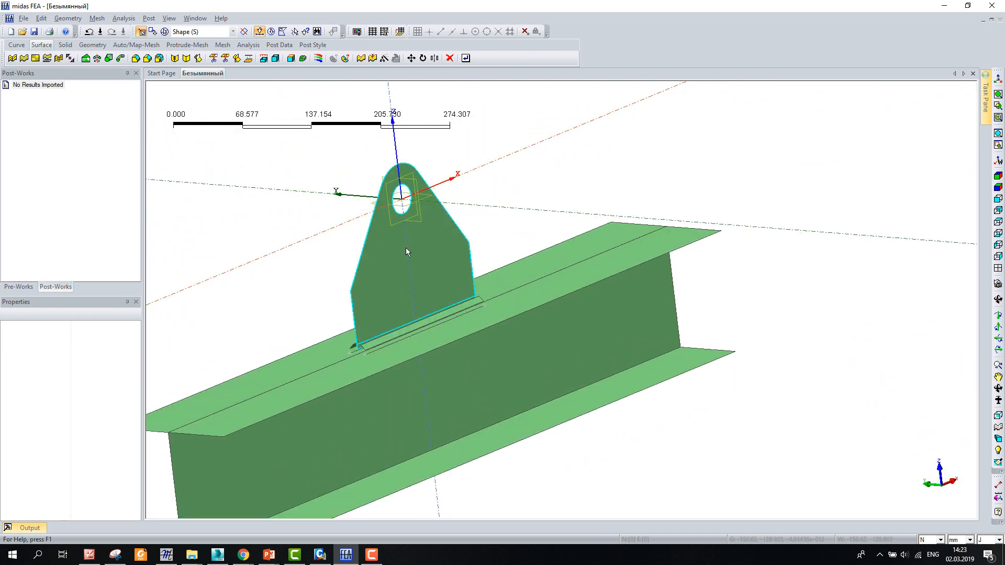
{"action": "left_click", "coordinate": [100, 31]}
Create an isotropic elastic material EN(S)_S355 from the EN(S) steel database
{"action": "left_click", "coordinate": [124, 18]}
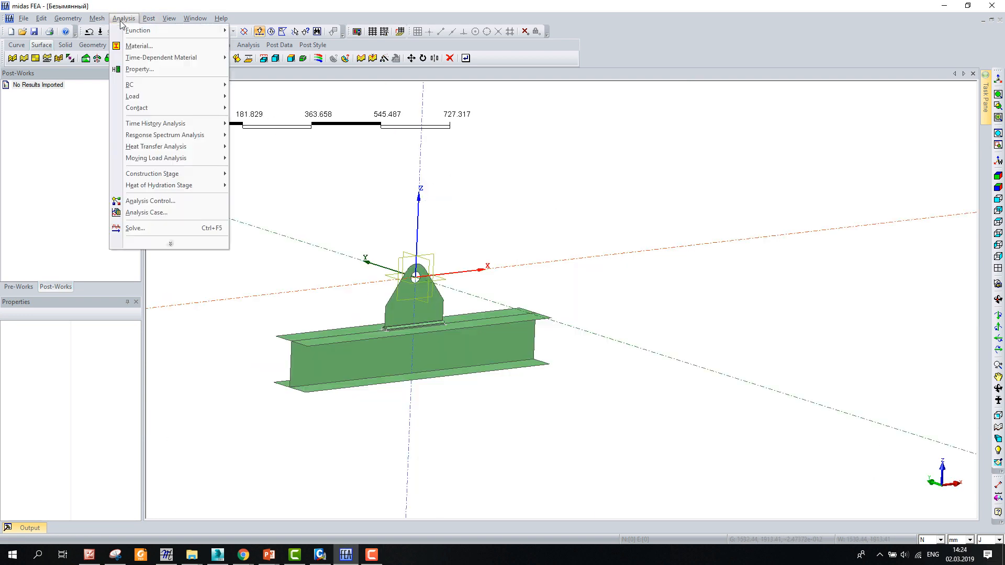
{"action": "left_click", "coordinate": [137, 47]}
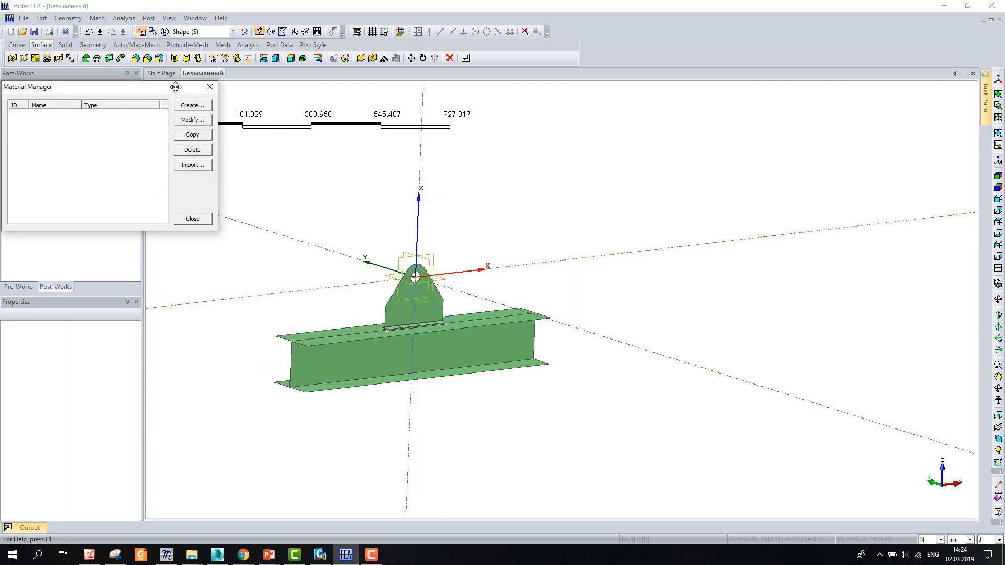
{"action": "left_click_drag", "start_coordinate": [175, 87], "coordinate": [305, 103]}
{"action": "left_click", "coordinate": [321, 121]}
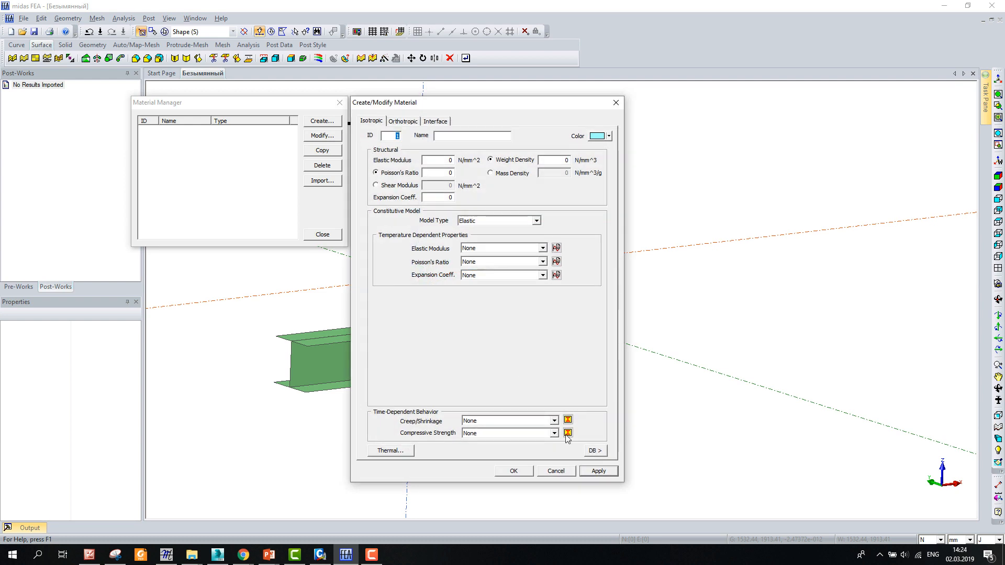
{"action": "left_click", "coordinate": [595, 451]}
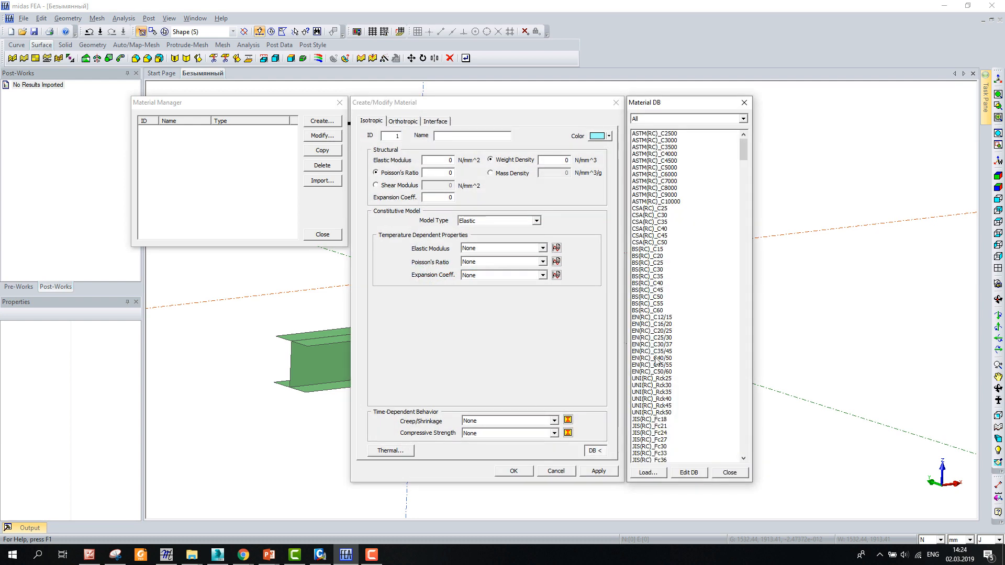
{"action": "left_click", "coordinate": [663, 119]}
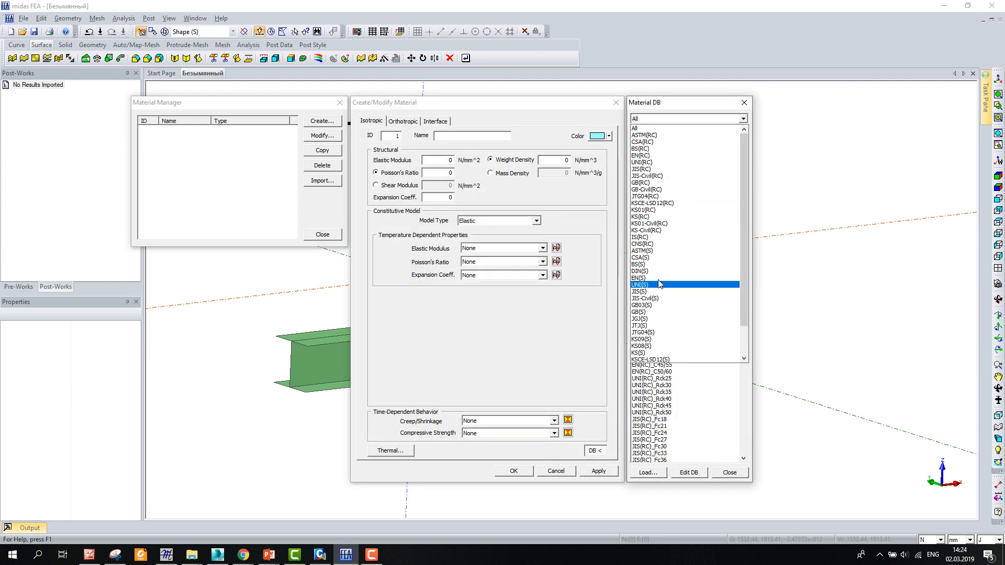
{"action": "left_click", "coordinate": [658, 278]}
{"action": "left_click", "coordinate": [656, 148]}
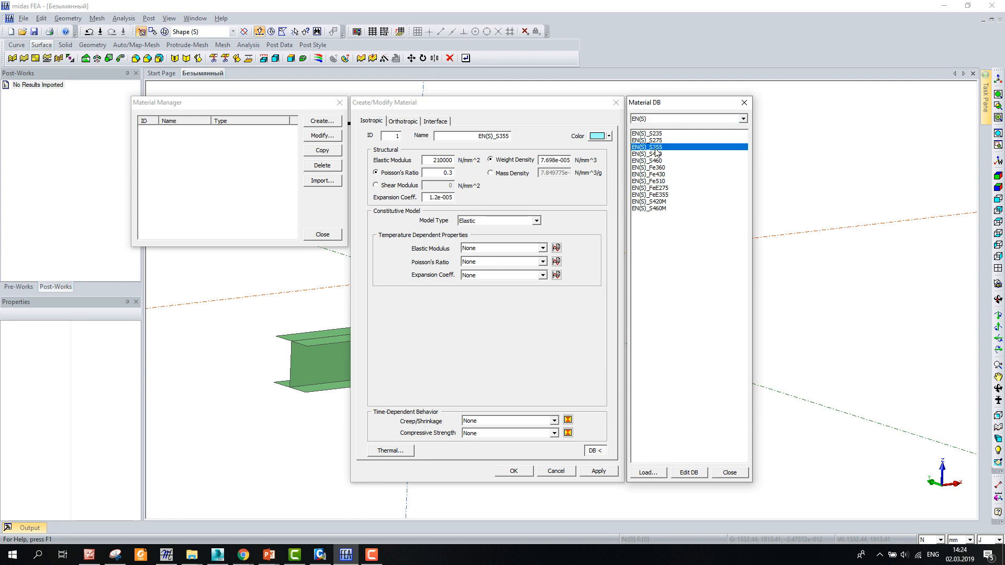
{"action": "left_click", "coordinate": [513, 472]}
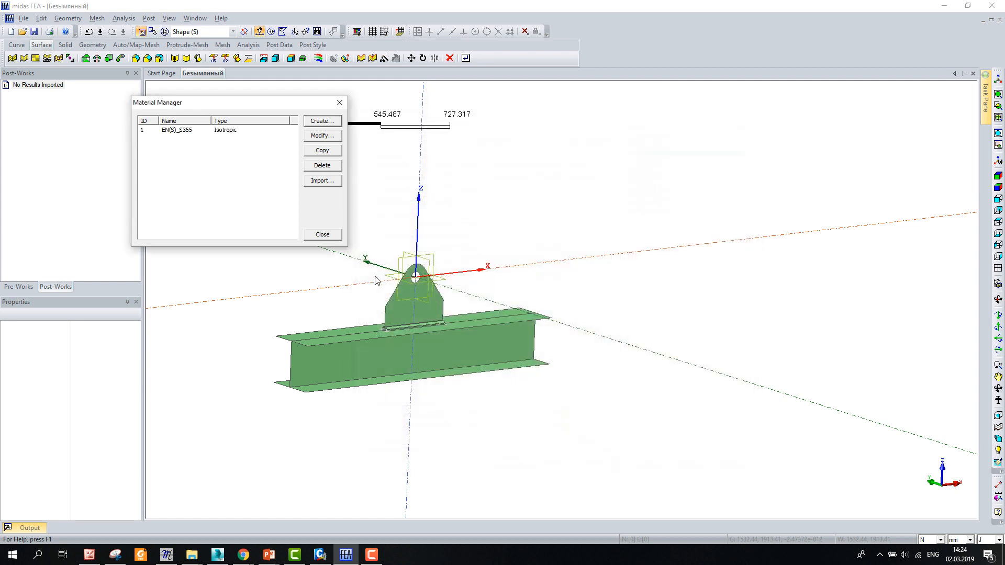
{"action": "left_click", "coordinate": [328, 239]}
Create four 2D plate properties named 9, 6, 10 and 7 with material EN(S)_S355, each with a thickness in mm matching its name
{"action": "left_click", "coordinate": [130, 19]}
{"action": "left_click", "coordinate": [137, 67]}
{"action": "left_click_drag", "start_coordinate": [245, 96], "coordinate": [245, 97]}
{"action": "left_click", "coordinate": [294, 108]}
{"action": "left_click", "coordinate": [286, 133]}
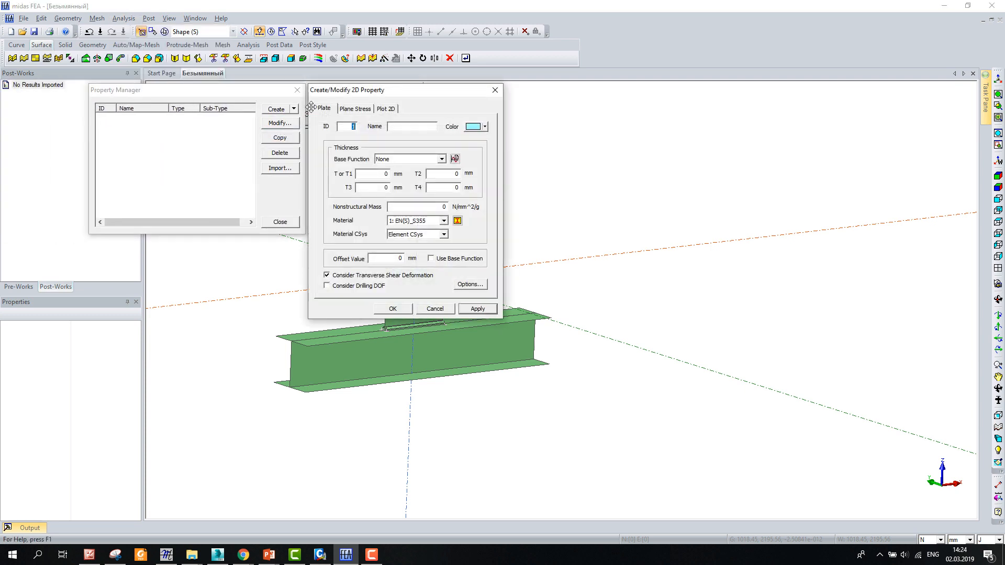
{"action": "left_click_drag", "start_coordinate": [393, 102], "coordinate": [659, 189]}
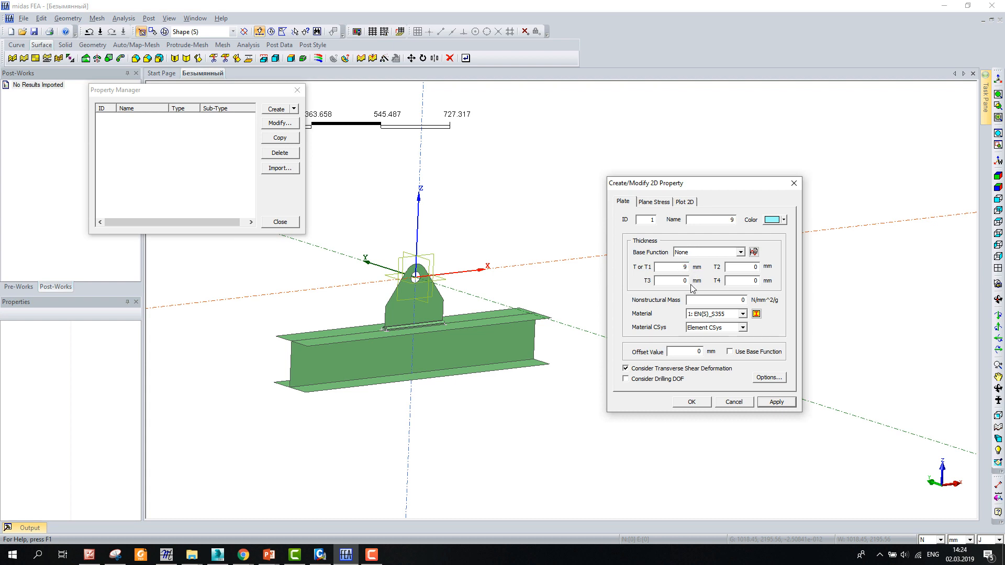
{"action": "left_click", "coordinate": [777, 403]}
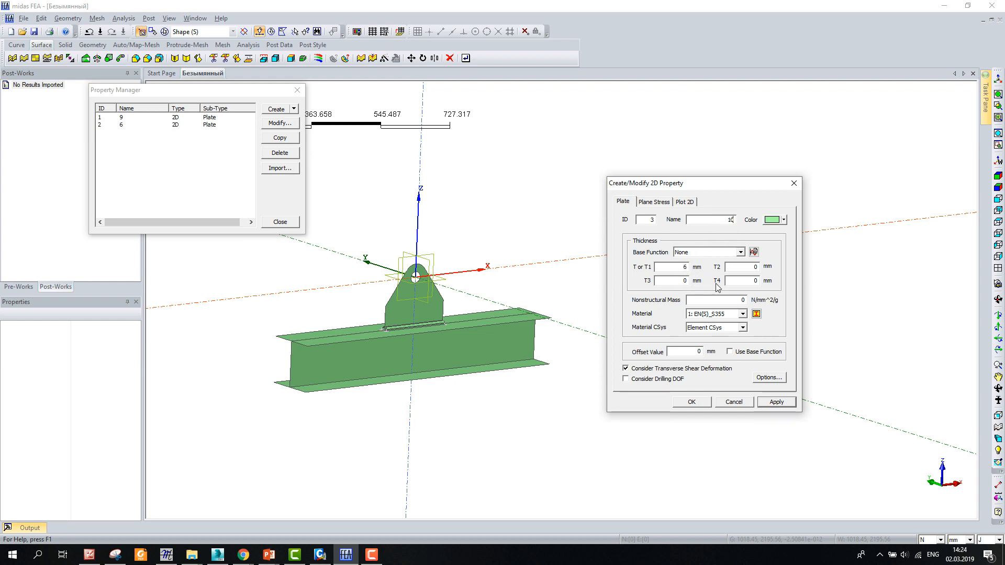
{"action": "left_click", "coordinate": [773, 401]}
{"action": "left_click", "coordinate": [794, 184]}
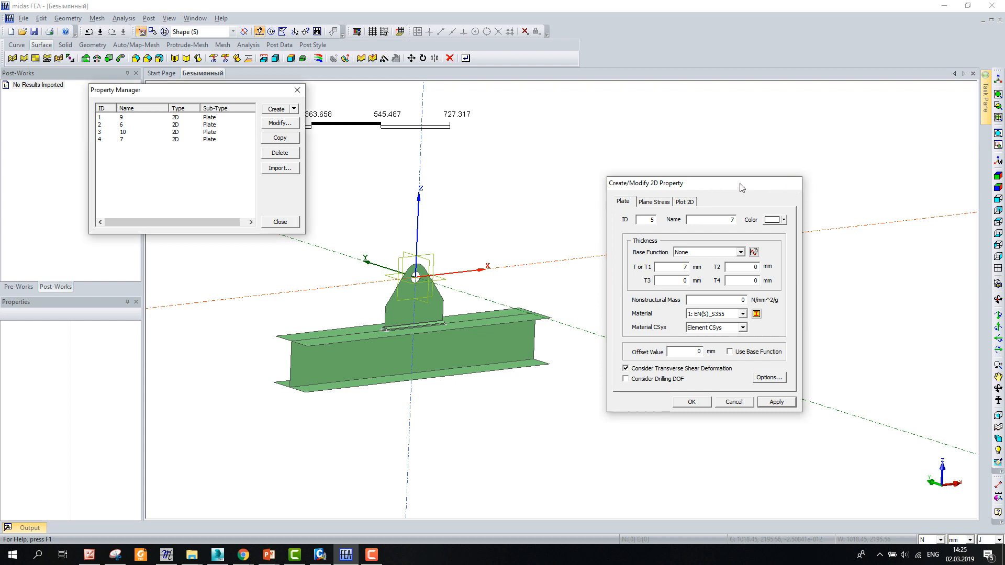
Create a rigid link property named RB of the Rigid Body type with all six degrees of freedom
{"action": "left_click", "coordinate": [294, 109]}
{"action": "left_click", "coordinate": [282, 180]}
{"action": "left_click", "coordinate": [362, 109]}
{"action": "left_click_drag", "start_coordinate": [379, 90], "coordinate": [659, 151]}
{"action": "left_click", "coordinate": [652, 250]}
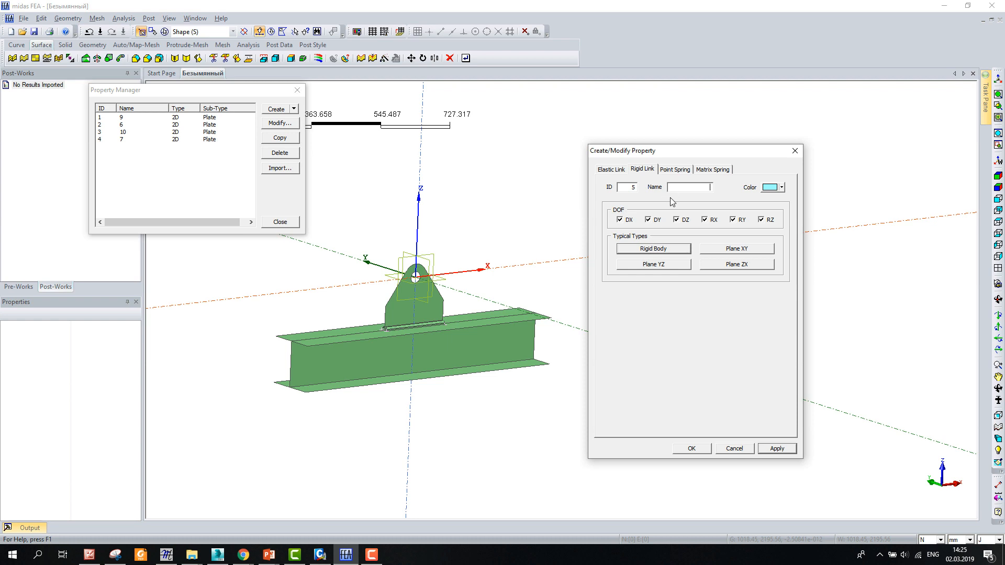
{"action": "type", "text": "RB"}
{"action": "left_click", "coordinate": [687, 447]}
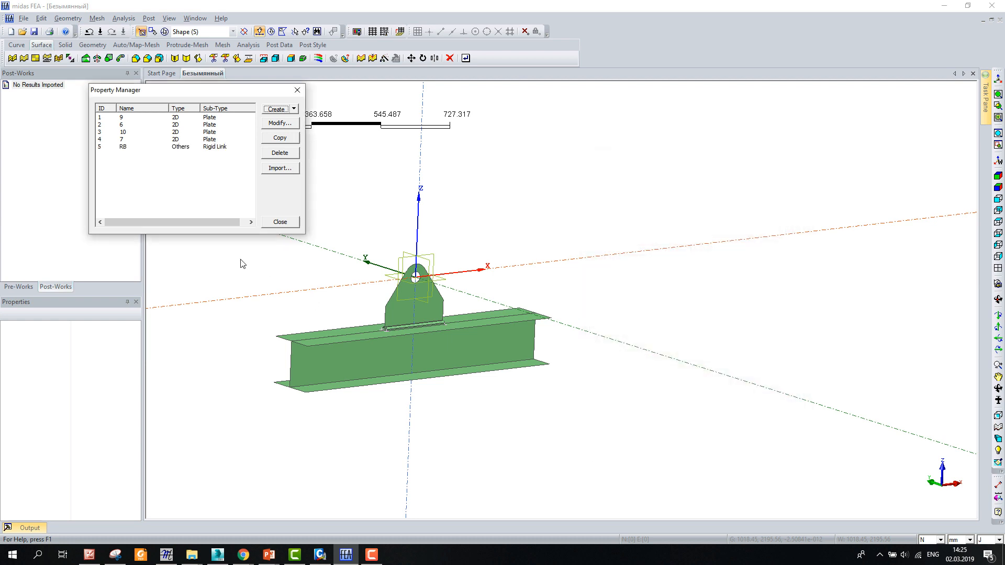
Seed all edges of the beam, lug and weld strips with an interval length of 20 mm and preview the seeds
{"action": "left_click", "coordinate": [272, 222]}
{"action": "middle_click_drag", "start_coordinate": [348, 302], "coordinate": [465, 316]}
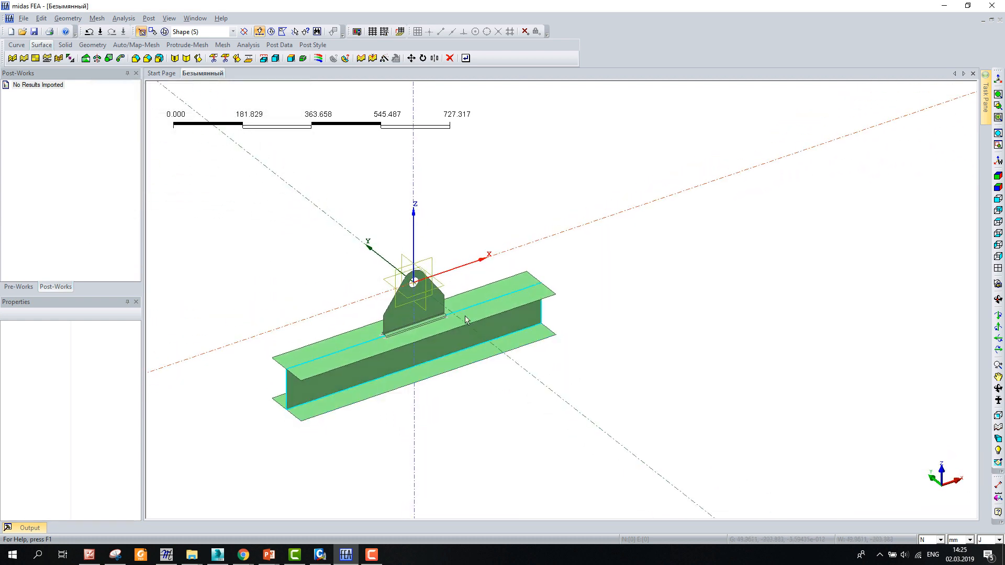
{"action": "scroll", "coordinate": [403, 366], "scroll_direction": "up", "scroll_amount": 3}
{"action": "middle_click_drag", "start_coordinate": [403, 365], "coordinate": [439, 325]}
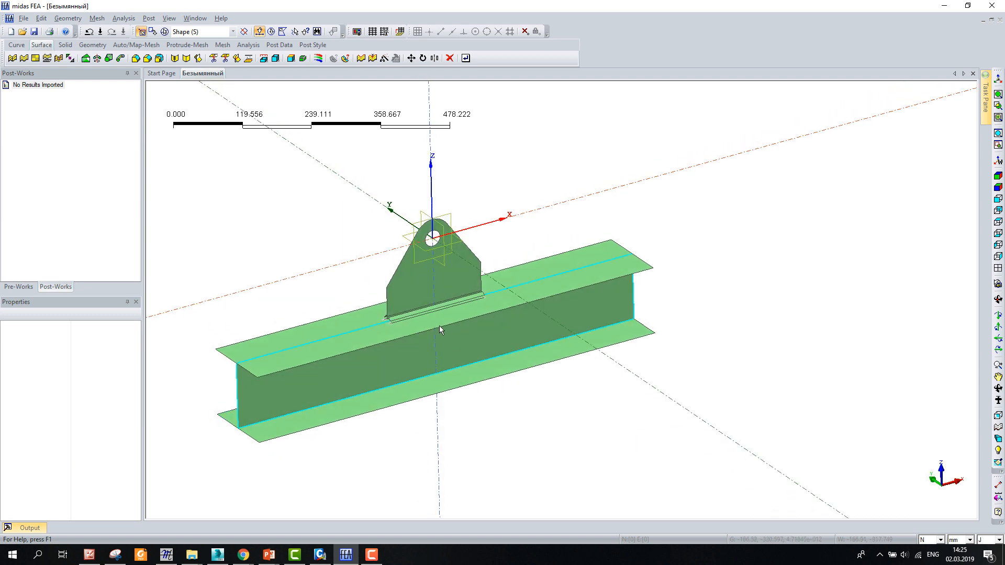
{"action": "left_click", "coordinate": [97, 19]}
{"action": "mouse_move", "coordinate": [113, 47]}
{"action": "left_click", "coordinate": [206, 47]}
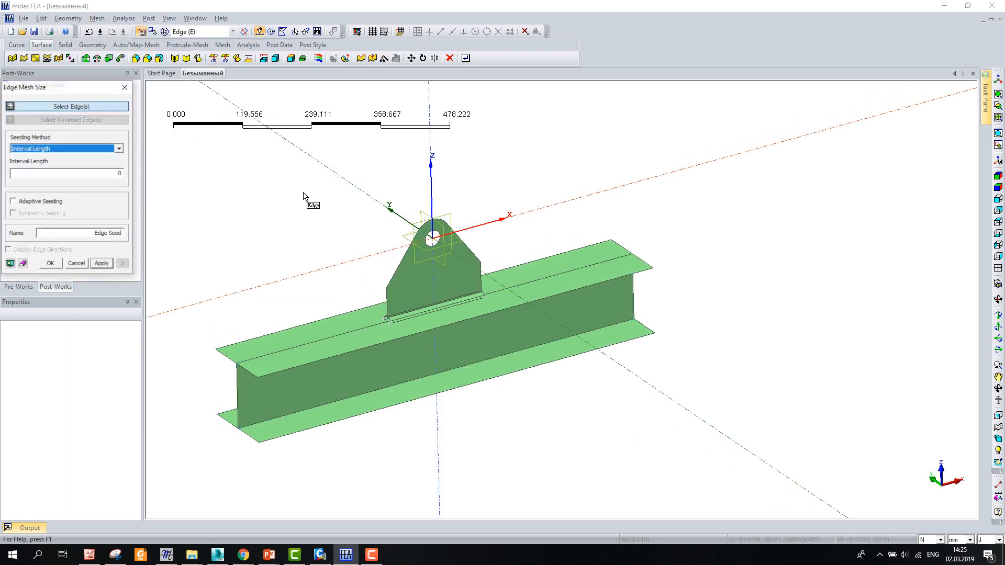
{"action": "scroll", "coordinate": [240, 173], "scroll_direction": "down", "scroll_amount": 3}
{"action": "left_click_drag", "start_coordinate": [576, 400], "coordinate": [280, 254]}
{"action": "scroll", "coordinate": [387, 278], "scroll_direction": "up", "scroll_amount": 10}
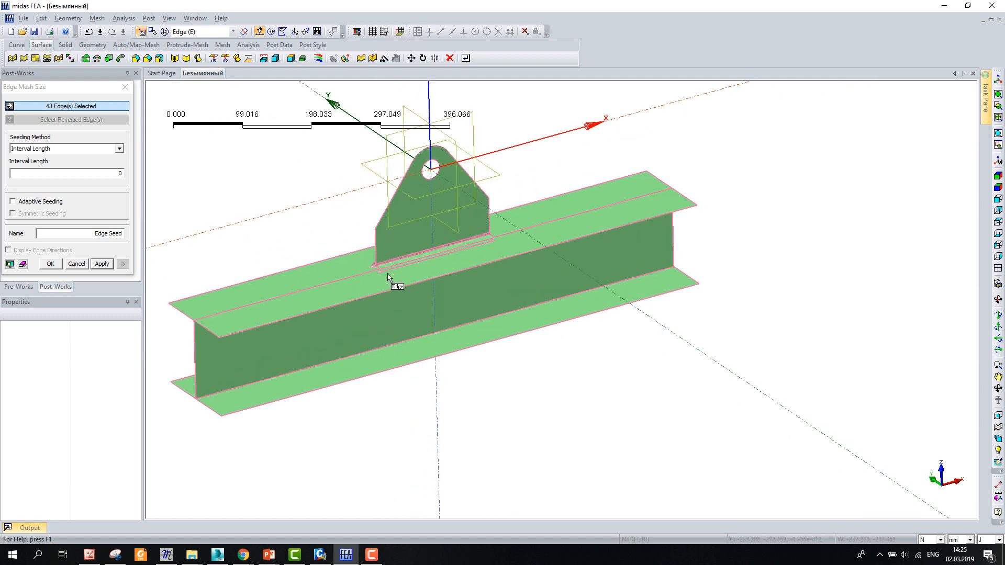
{"action": "scroll", "coordinate": [373, 275], "scroll_direction": "up", "scroll_amount": 4}
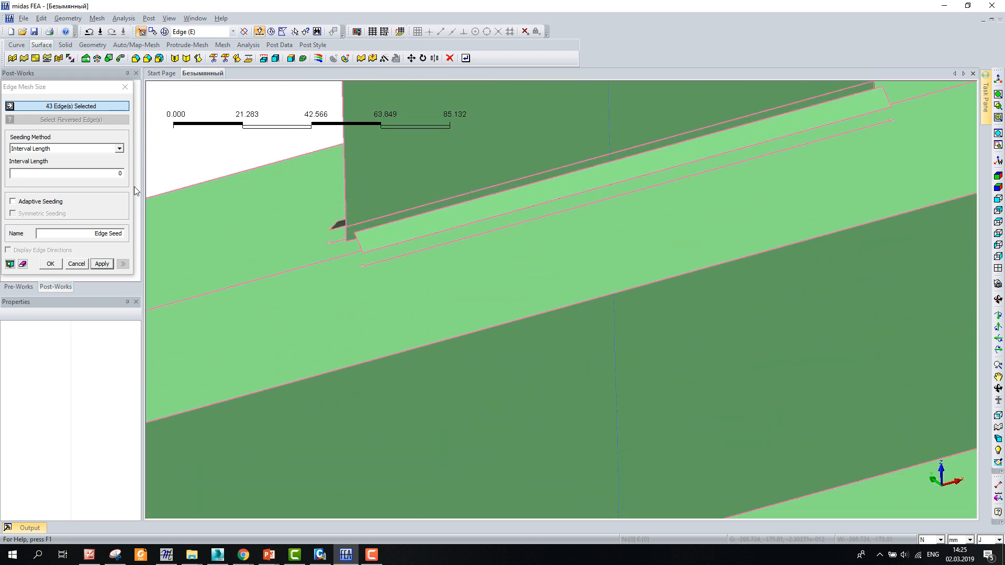
{"action": "left_click", "coordinate": [115, 173]}
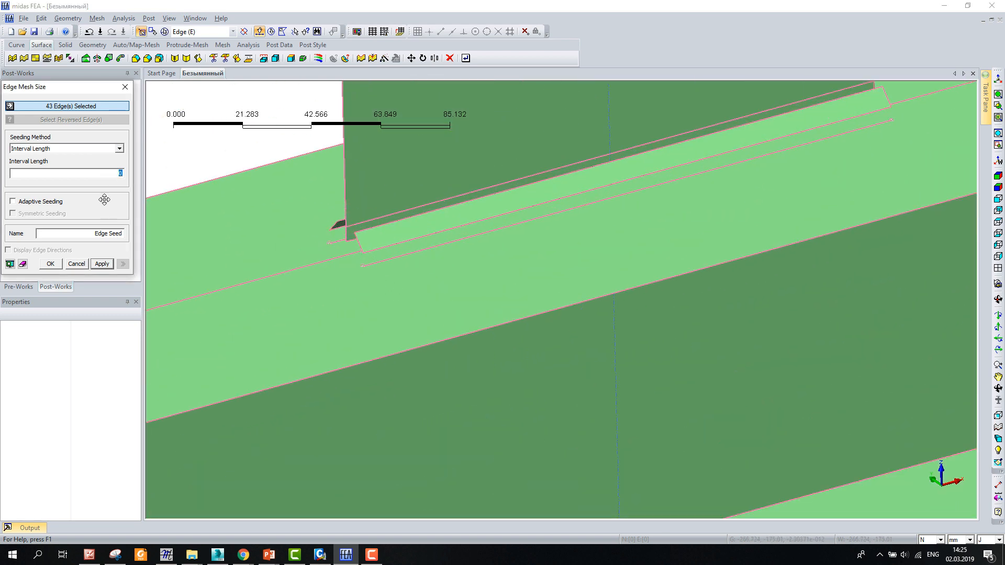
{"action": "left_click", "coordinate": [10, 264]}
Examine the previewed seed points along the weld strips and accept the edge seeding
{"action": "scroll", "coordinate": [336, 253], "scroll_direction": "down", "scroll_amount": 4}
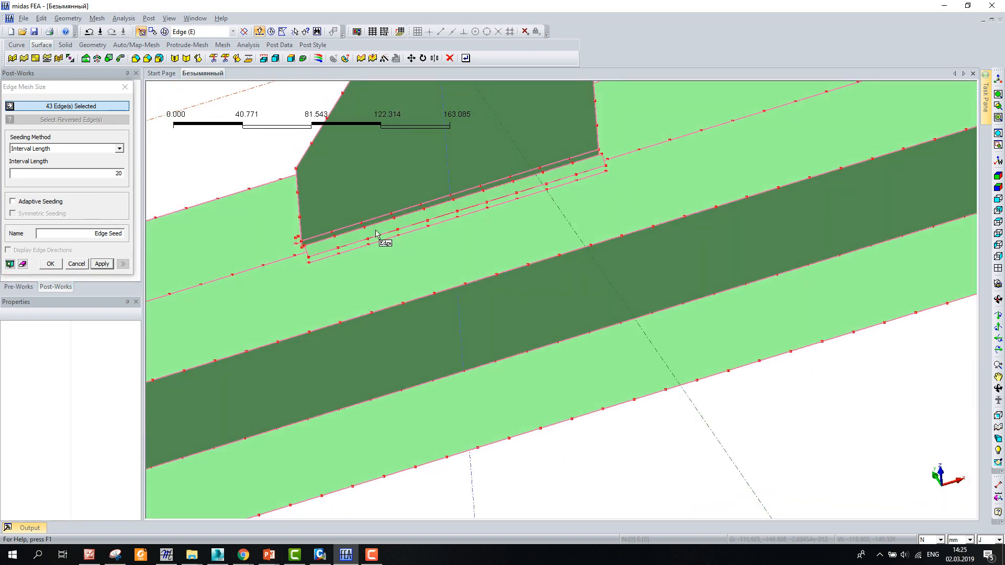
{"action": "scroll", "coordinate": [363, 241], "scroll_direction": "up", "scroll_amount": 3}
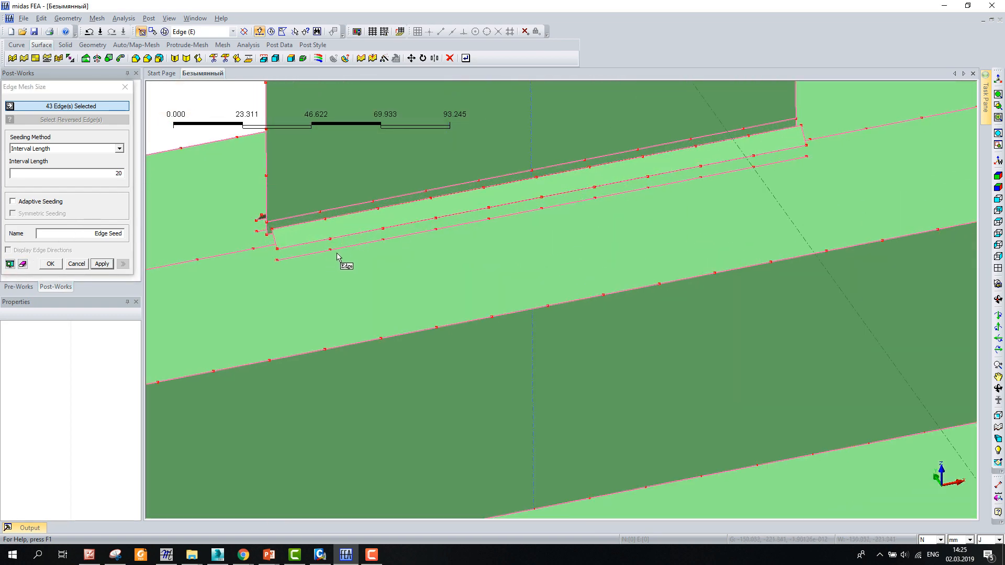
{"action": "scroll", "coordinate": [282, 251], "scroll_direction": "up", "scroll_amount": 1}
{"action": "scroll", "coordinate": [281, 251], "scroll_direction": "up", "scroll_amount": 3}
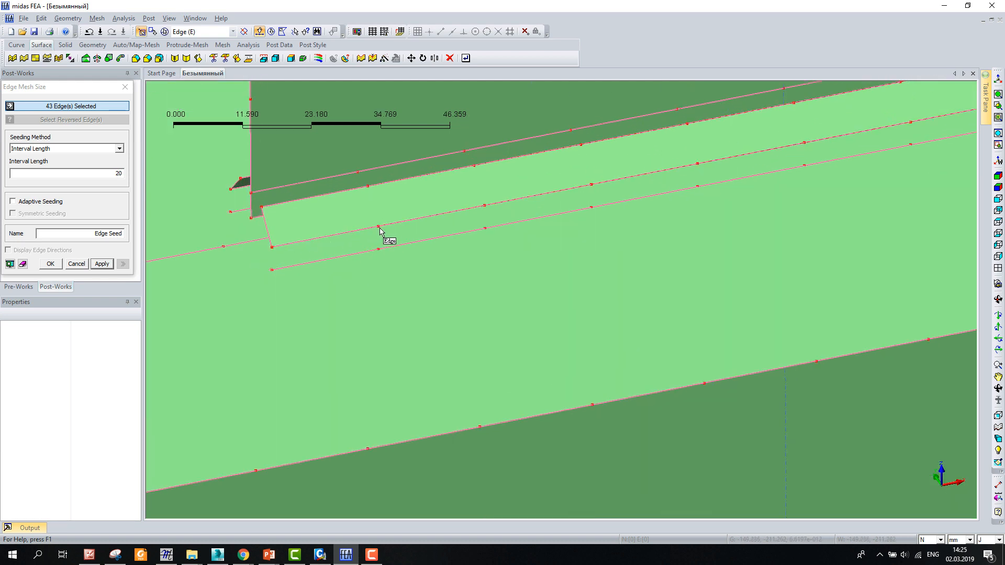
{"action": "scroll", "coordinate": [401, 223], "scroll_direction": "down", "scroll_amount": 6}
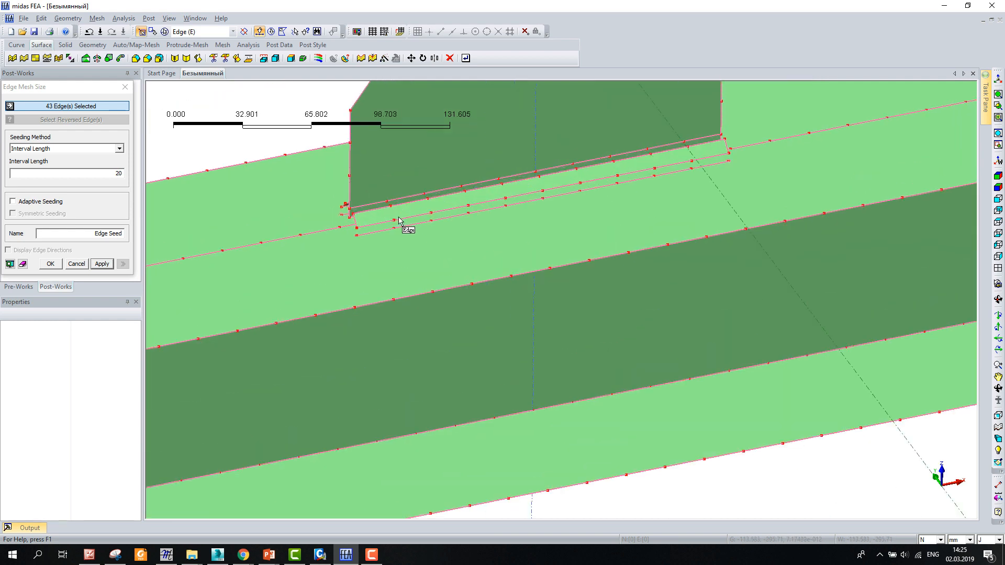
{"action": "scroll", "coordinate": [399, 222], "scroll_direction": "up", "scroll_amount": 2}
{"action": "left_click", "coordinate": [50, 264]}
Auto-mesh the two weld strip faces on both sides of the lug with an element size of 20 and plate property 7
{"action": "scroll", "coordinate": [370, 236], "scroll_direction": "down", "scroll_amount": 6}
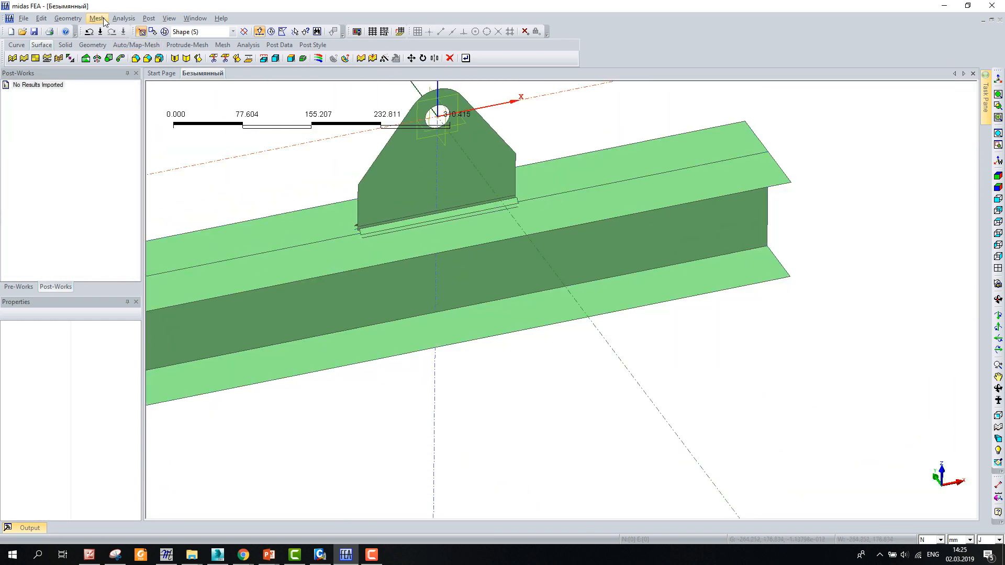
{"action": "left_click", "coordinate": [97, 19]}
{"action": "mouse_move", "coordinate": [125, 74]}
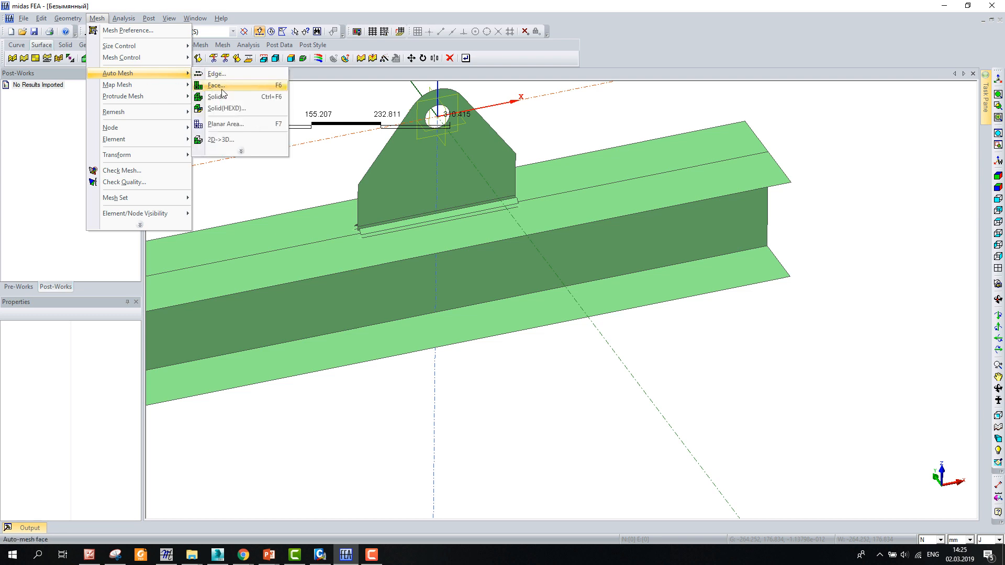
{"action": "left_click", "coordinate": [224, 90]}
{"action": "scroll", "coordinate": [390, 212], "scroll_direction": "down", "scroll_amount": 2}
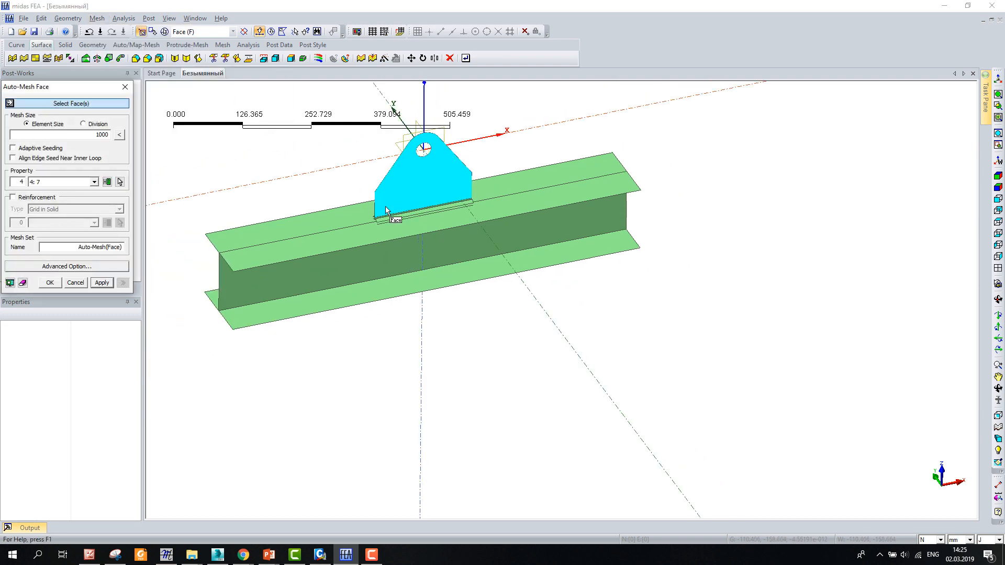
{"action": "scroll", "coordinate": [369, 225], "scroll_direction": "up", "scroll_amount": 5}
{"action": "scroll", "coordinate": [368, 230], "scroll_direction": "up", "scroll_amount": 3}
{"action": "left_click", "coordinate": [369, 231]}
{"action": "scroll", "coordinate": [352, 220], "scroll_direction": "up", "scroll_amount": 3}
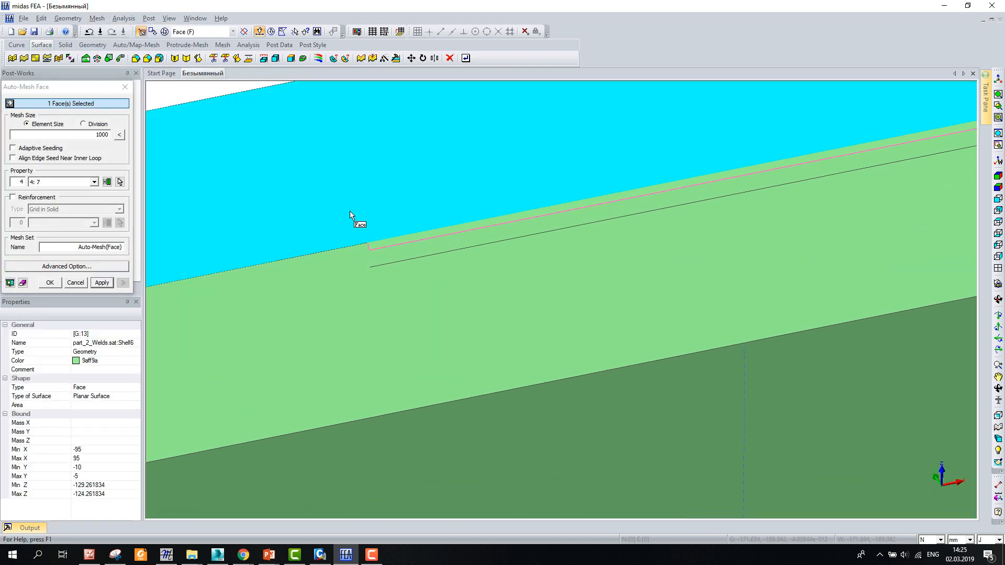
{"action": "scroll", "coordinate": [334, 193], "scroll_direction": "down", "scroll_amount": 3}
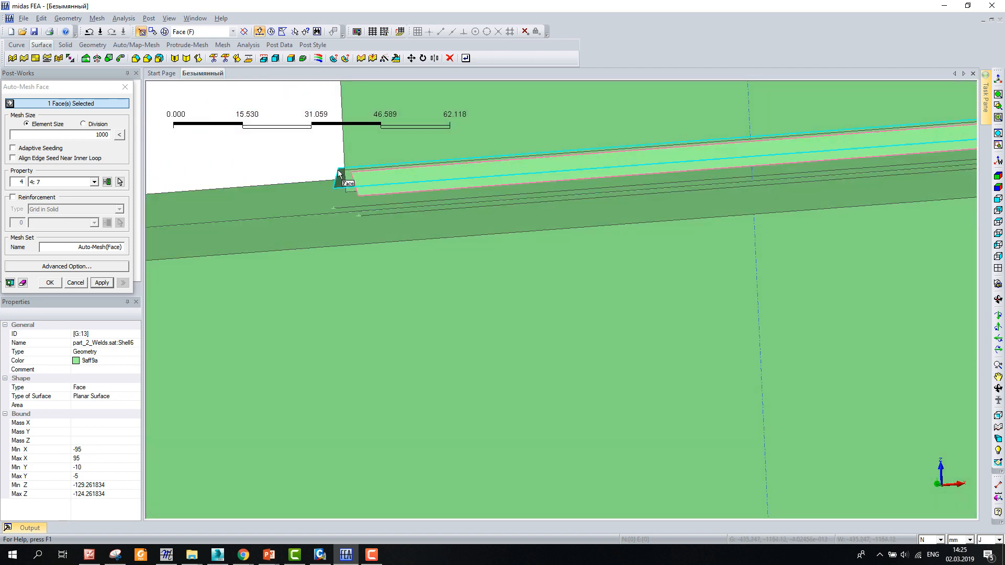
{"action": "left_click", "coordinate": [338, 177]}
{"action": "scroll", "coordinate": [291, 139], "scroll_direction": "down", "scroll_amount": 4}
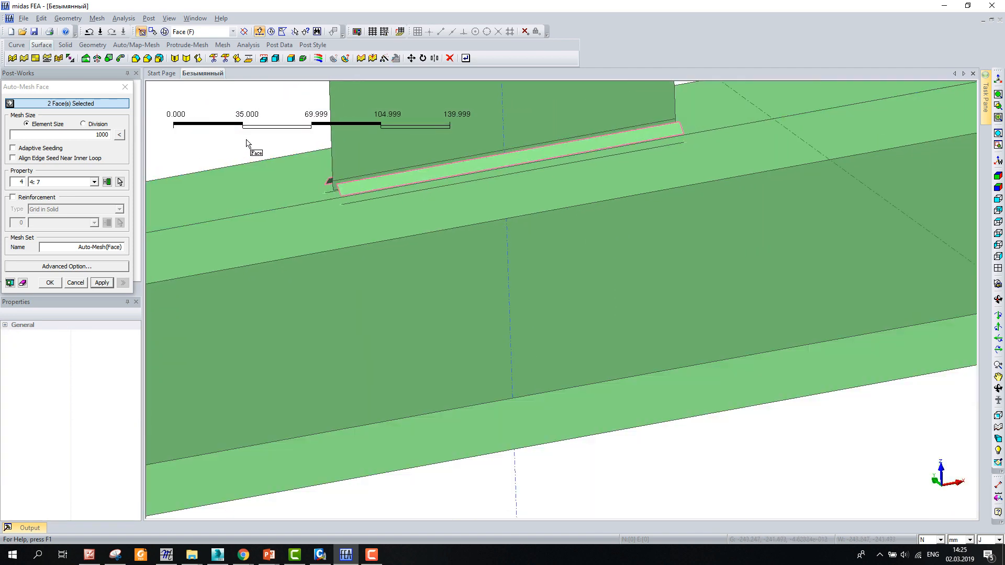
{"action": "left_click", "coordinate": [97, 135]}
{"action": "left_click", "coordinate": [59, 182]}
{"action": "left_click", "coordinate": [42, 212]}
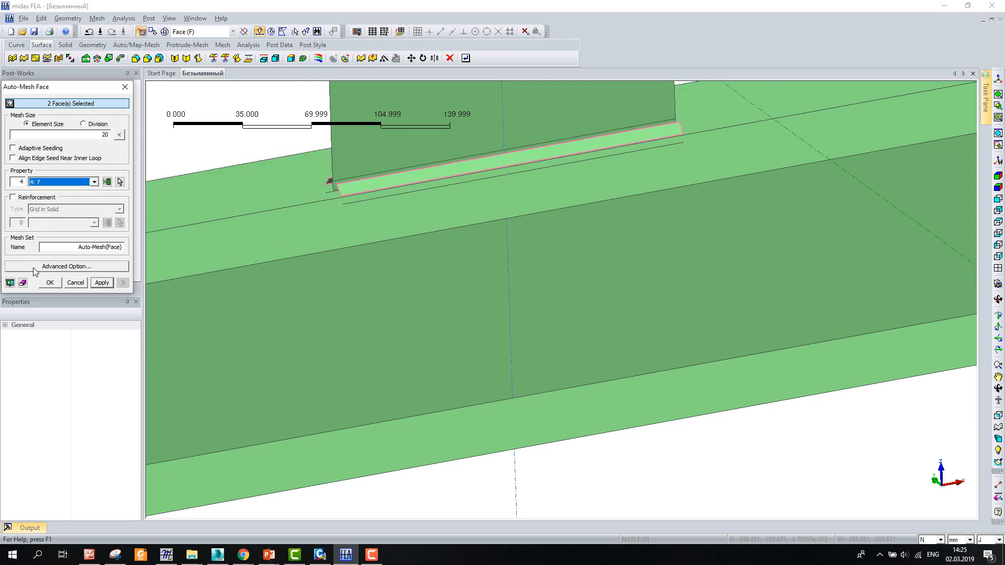
{"action": "left_click", "coordinate": [100, 282]}
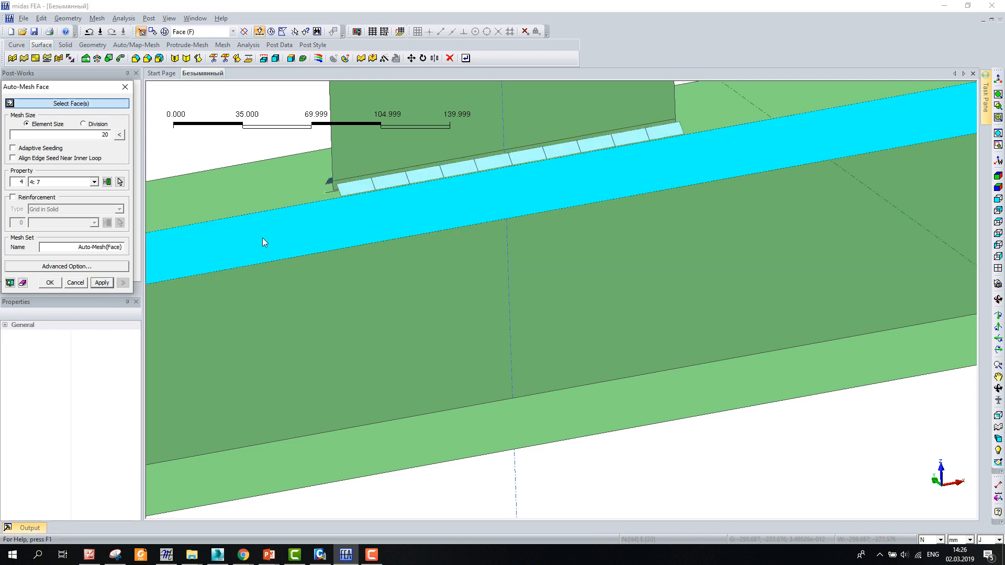
Auto-mesh the two lug plate faces, including the narrow one at its base, with element size 20 and plate property 10
{"action": "scroll", "coordinate": [347, 245], "scroll_direction": "down", "scroll_amount": 2}
{"action": "scroll", "coordinate": [355, 215], "scroll_direction": "down", "scroll_amount": 1}
{"action": "middle_click_drag", "start_coordinate": [357, 209], "coordinate": [361, 111]}
{"action": "left_click", "coordinate": [356, 136]}
{"action": "scroll", "coordinate": [338, 187], "scroll_direction": "up", "scroll_amount": 6}
{"action": "scroll", "coordinate": [338, 187], "scroll_direction": "up", "scroll_amount": 3}
{"action": "middle_click_drag", "start_coordinate": [338, 188], "coordinate": [435, 229]}
{"action": "left_click", "coordinate": [355, 177]}
{"action": "scroll", "coordinate": [355, 171], "scroll_direction": "down", "scroll_amount": 4}
{"action": "scroll", "coordinate": [369, 157], "scroll_direction": "down", "scroll_amount": 3}
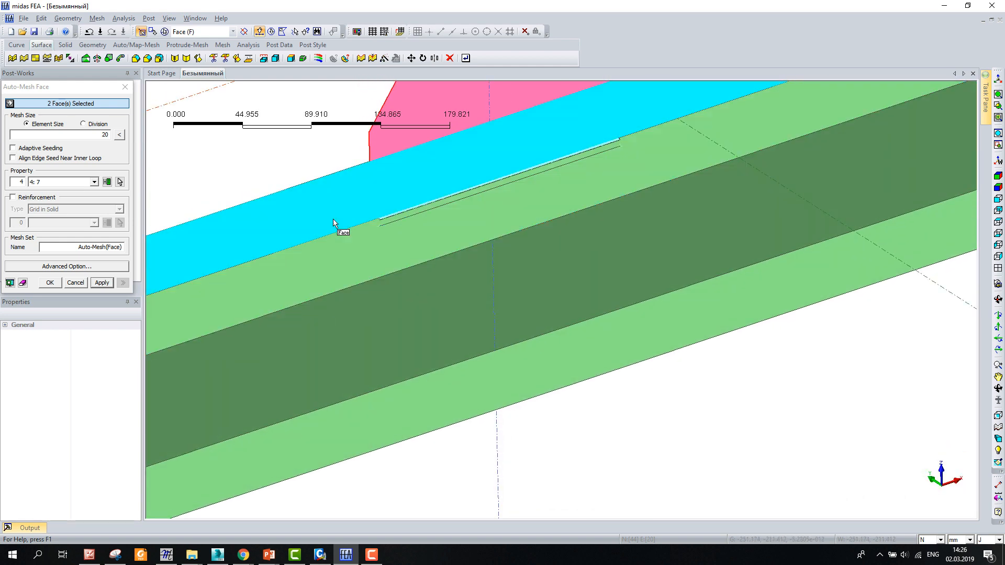
{"action": "left_click", "coordinate": [70, 186]}
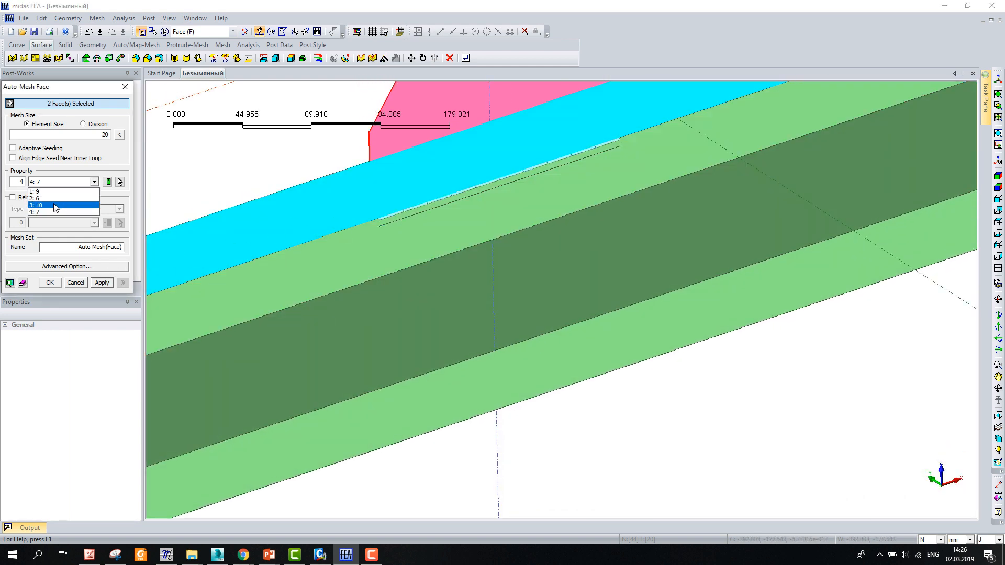
{"action": "left_click", "coordinate": [73, 203]}
{"action": "left_click", "coordinate": [106, 283]}
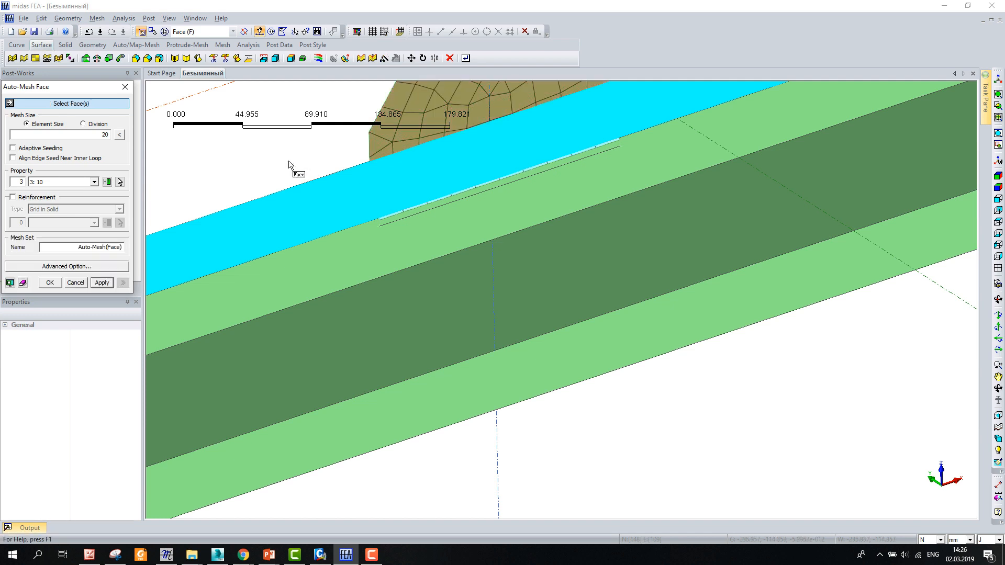
Auto-mesh the four upper and lower flange faces of the I-beam with element size 20 and plate property 9
{"action": "scroll", "coordinate": [289, 163], "scroll_direction": "down", "scroll_amount": 3}
{"action": "middle_click_drag", "start_coordinate": [558, 270], "coordinate": [560, 283]}
{"action": "scroll", "coordinate": [518, 289], "scroll_direction": "down", "scroll_amount": 4}
{"action": "left_click", "coordinate": [322, 282]}
{"action": "left_click", "coordinate": [262, 318]}
{"action": "left_click", "coordinate": [297, 335]}
{"action": "left_click", "coordinate": [73, 182]}
{"action": "left_click", "coordinate": [64, 202]}
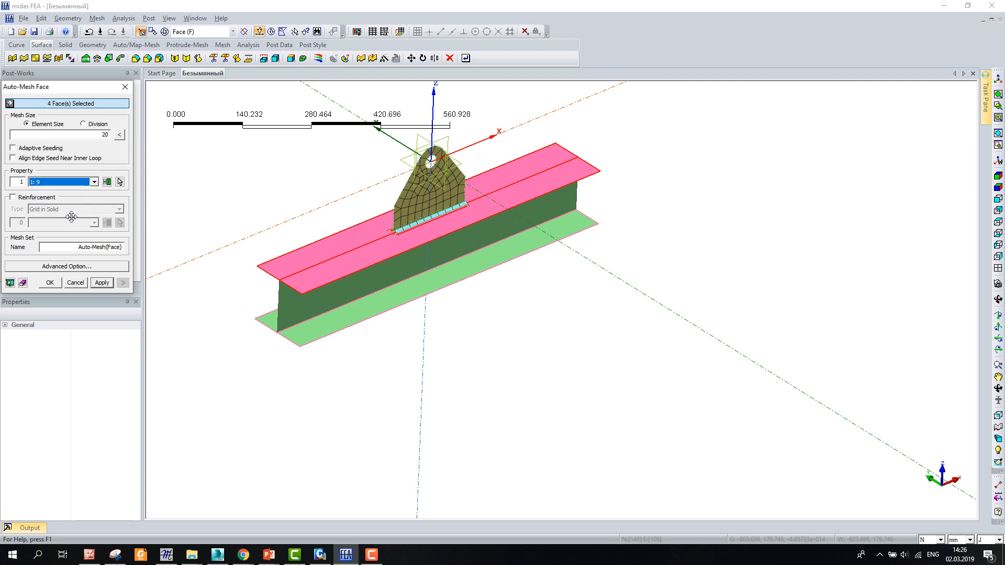
{"action": "left_click", "coordinate": [97, 284]}
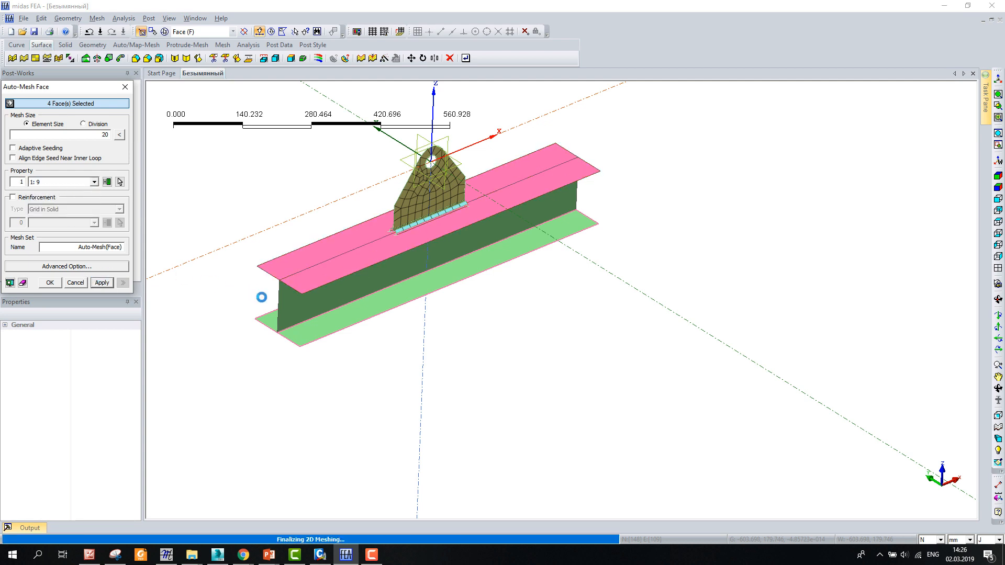
Auto-mesh the I-beam's web face with element size 20 and plate property 6, and finish face meshing
{"action": "left_click", "coordinate": [276, 275]}
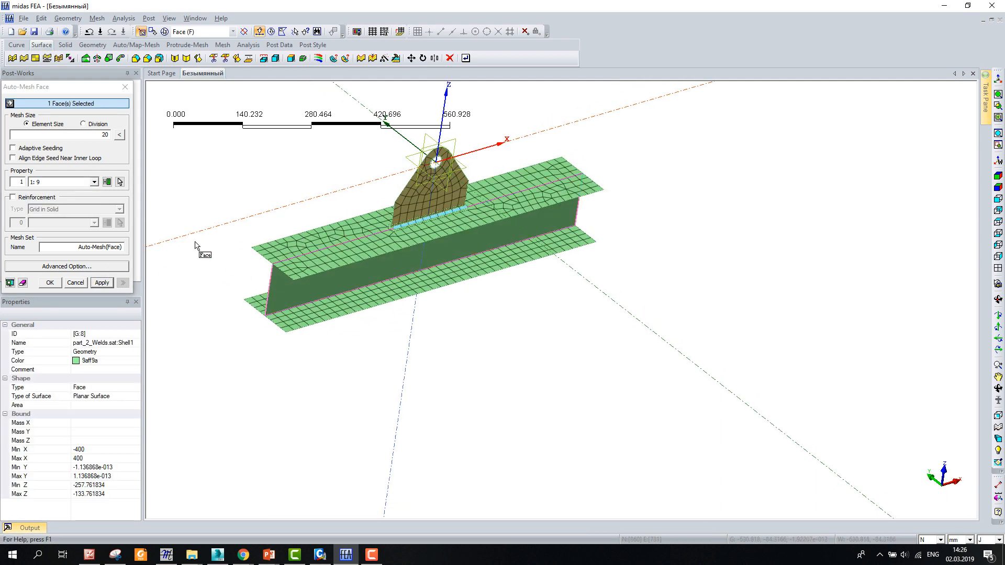
{"action": "left_click", "coordinate": [75, 184]}
{"action": "left_click", "coordinate": [65, 199]}
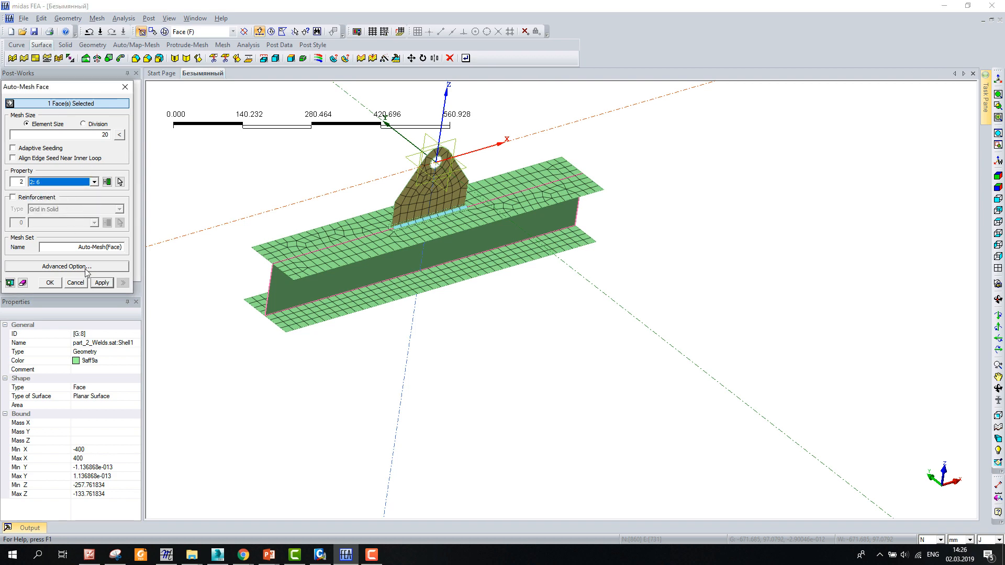
{"action": "left_click", "coordinate": [56, 283]}
Create an RB rigid link at the near end of the lug, with the lug node as master and both weld strips' upper corner nodes as slaves
{"action": "middle_click_drag", "start_coordinate": [246, 254], "coordinate": [431, 236]}
{"action": "scroll", "coordinate": [432, 239], "scroll_direction": "up", "scroll_amount": 7}
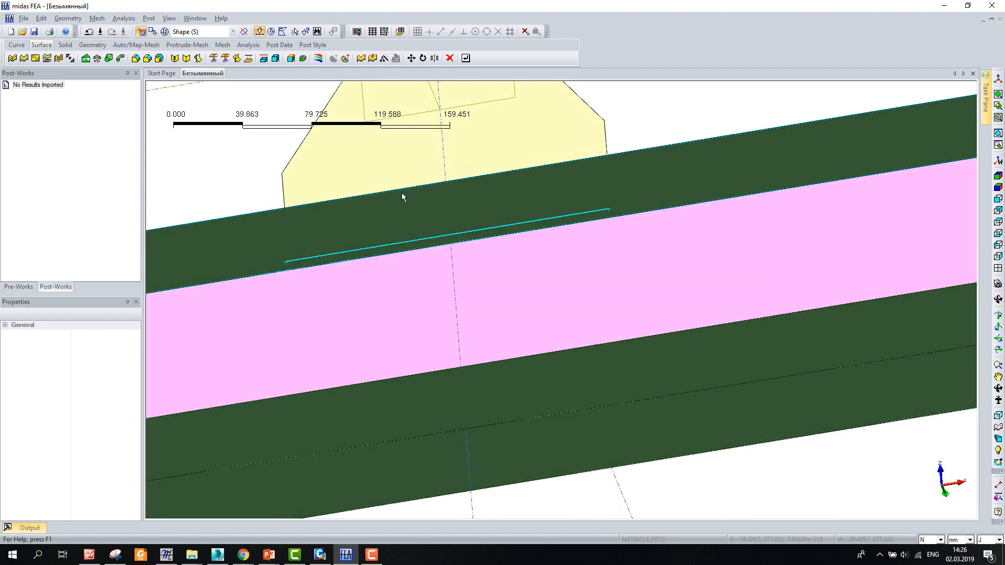
{"action": "scroll", "coordinate": [370, 201], "scroll_direction": "down", "scroll_amount": 7}
{"action": "mouse_move", "coordinate": [371, 201]}
{"action": "middle_mouse_down"}
{"action": "mouse_move", "coordinate": [498, 292]}
{"action": "mouse_move", "coordinate": [610, 193]}
{"action": "mouse_move", "coordinate": [381, 154]}
{"action": "mouse_move", "coordinate": [327, 337]}
{"action": "mouse_move", "coordinate": [372, 183]}
{"action": "middle_mouse_up"}
{"action": "scroll", "coordinate": [332, 227], "scroll_direction": "up", "scroll_amount": 5}
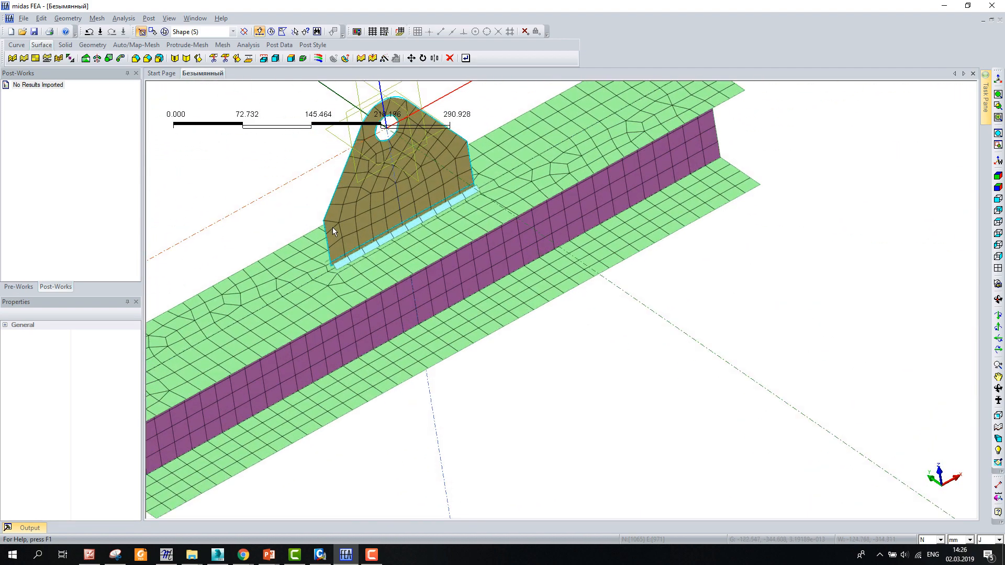
{"action": "scroll", "coordinate": [331, 253], "scroll_direction": "up", "scroll_amount": 5}
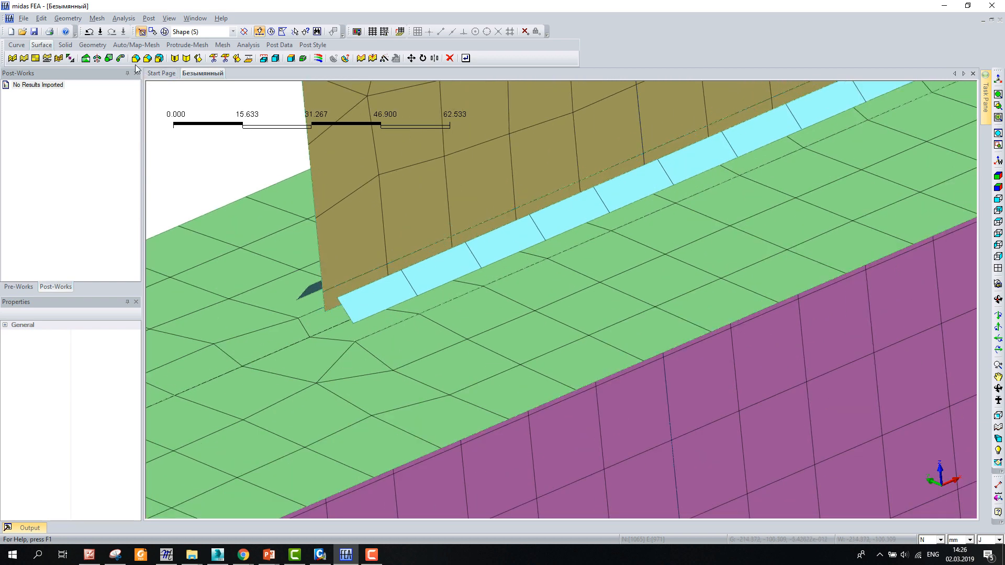
{"action": "left_click", "coordinate": [98, 19]}
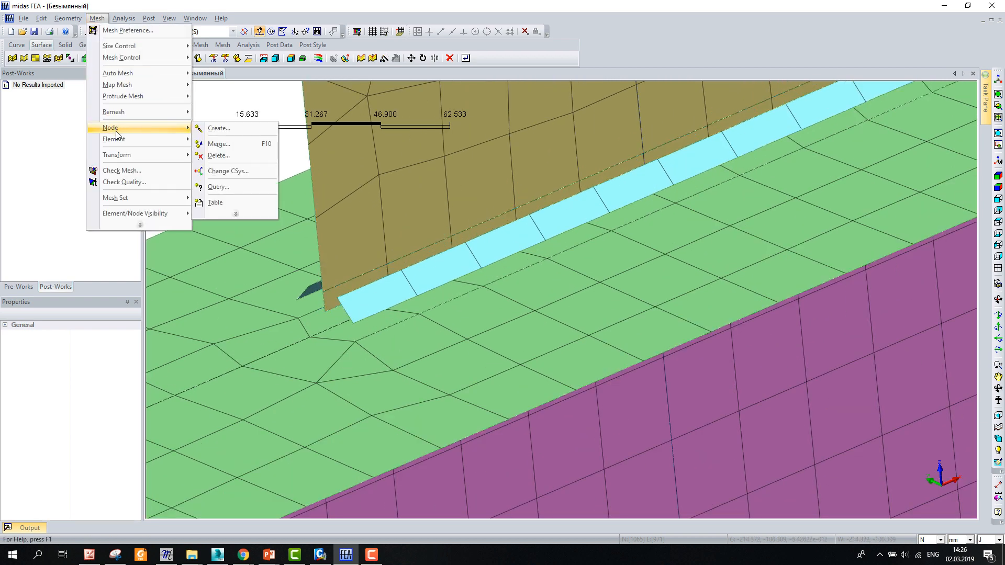
{"action": "mouse_move", "coordinate": [115, 139]}
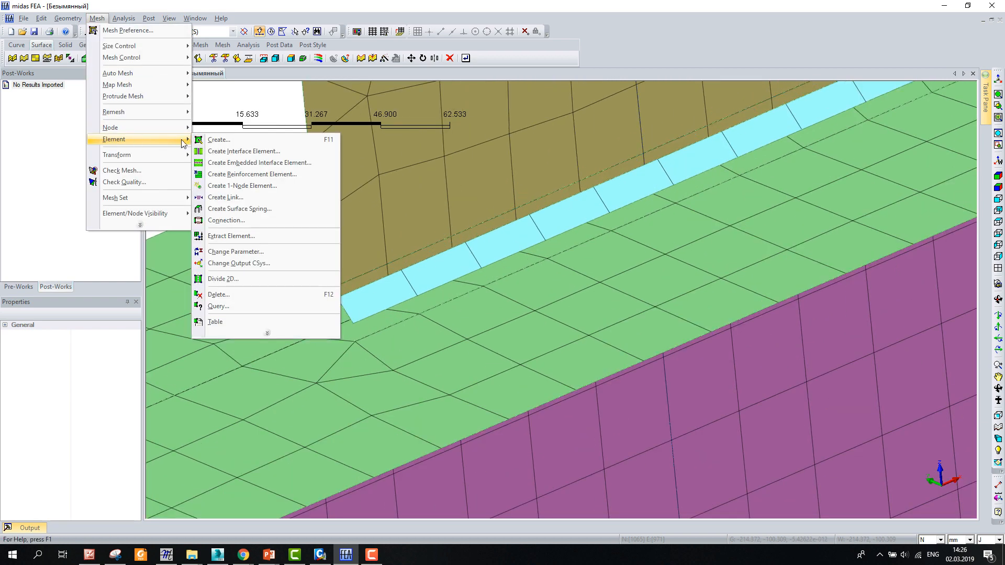
{"action": "left_click", "coordinate": [225, 197]}
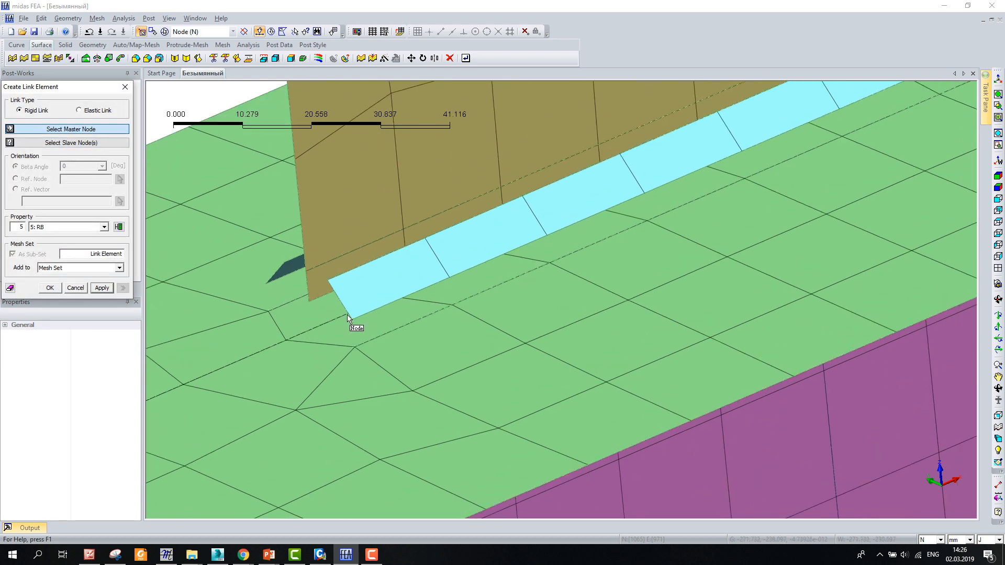
{"action": "left_click", "coordinate": [305, 271]}
{"action": "left_click", "coordinate": [327, 280]}
{"action": "left_click", "coordinate": [284, 262]}
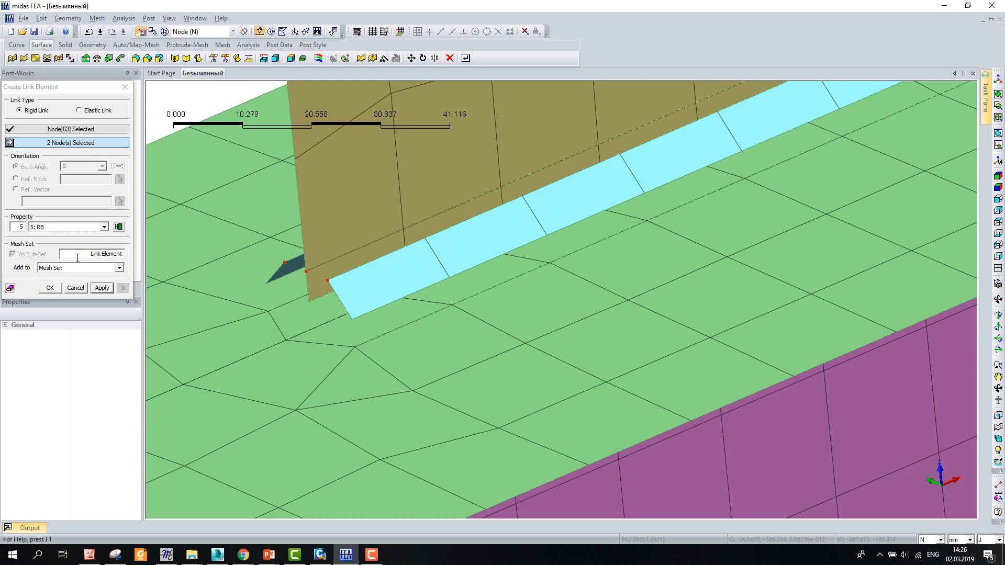
{"action": "left_click", "coordinate": [101, 288]}
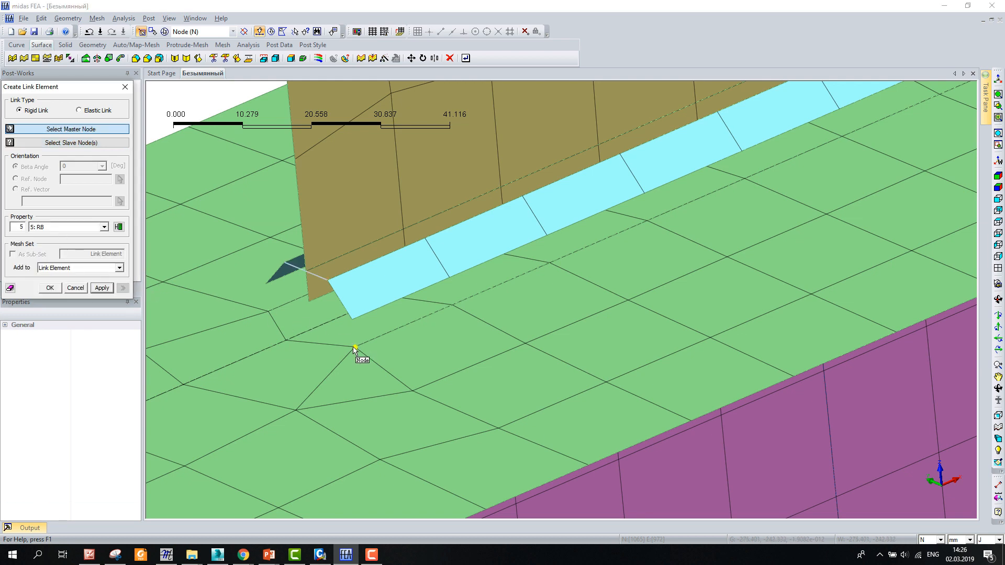
Create two RB rigid links from the upper flange nodes to the lower corner nodes of the weld strips at the same end
{"action": "left_click", "coordinate": [354, 347]}
{"action": "left_click", "coordinate": [352, 320]}
{"action": "left_click", "coordinate": [268, 311]}
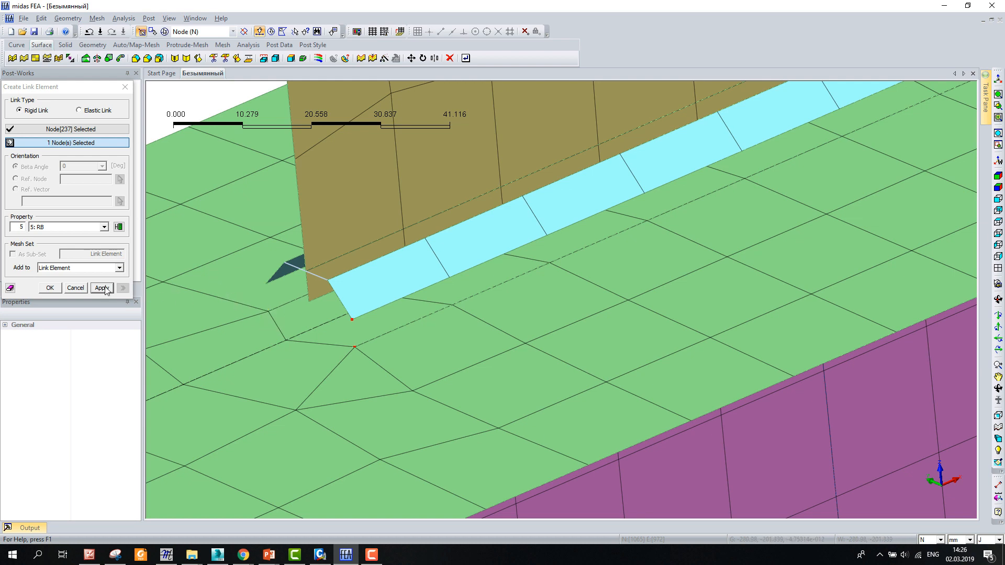
{"action": "left_click", "coordinate": [102, 288]}
{"action": "left_click", "coordinate": [270, 310]}
{"action": "left_click", "coordinate": [266, 285]}
{"action": "left_click", "coordinate": [102, 288]}
{"action": "scroll", "coordinate": [157, 219], "scroll_direction": "down", "scroll_amount": 3}
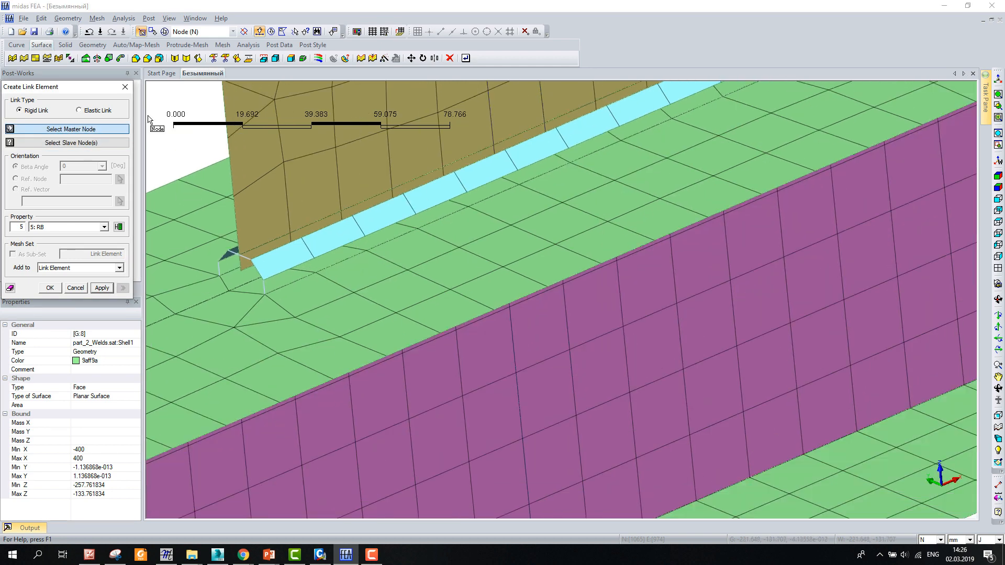
Finish creating rigid links and start Translate Mesh for the three rigid link elements at the lug's near end
{"action": "left_click", "coordinate": [125, 87]}
{"action": "scroll", "coordinate": [249, 295], "scroll_direction": "down", "scroll_amount": 2}
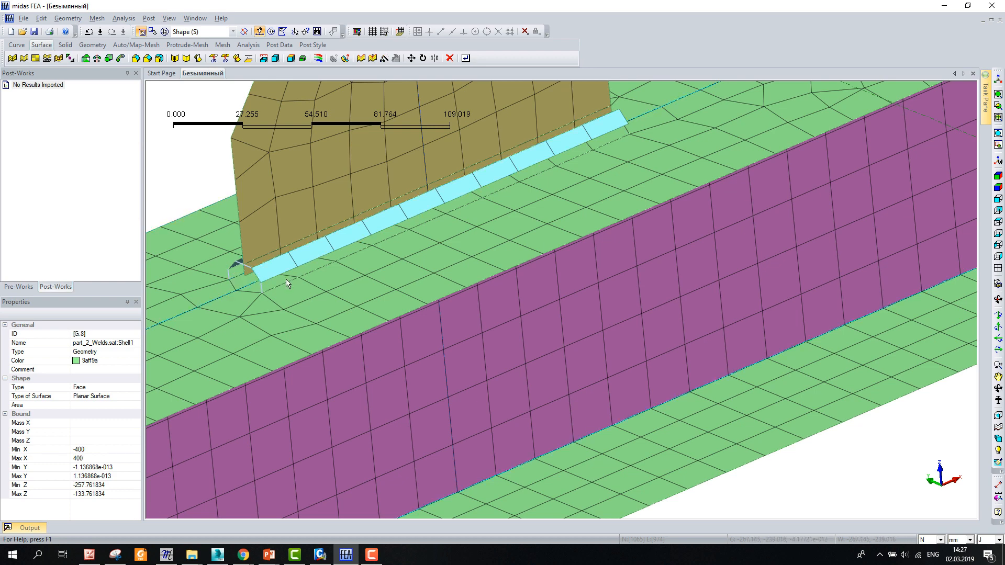
{"action": "scroll", "coordinate": [468, 242], "scroll_direction": "down", "scroll_amount": 5}
{"action": "middle_click_drag", "start_coordinate": [325, 264], "coordinate": [335, 196]}
{"action": "scroll", "coordinate": [346, 210], "scroll_direction": "up", "scroll_amount": 5}
{"action": "middle_click_drag", "start_coordinate": [394, 262], "coordinate": [291, 228]}
{"action": "scroll", "coordinate": [332, 198], "scroll_direction": "up", "scroll_amount": 3}
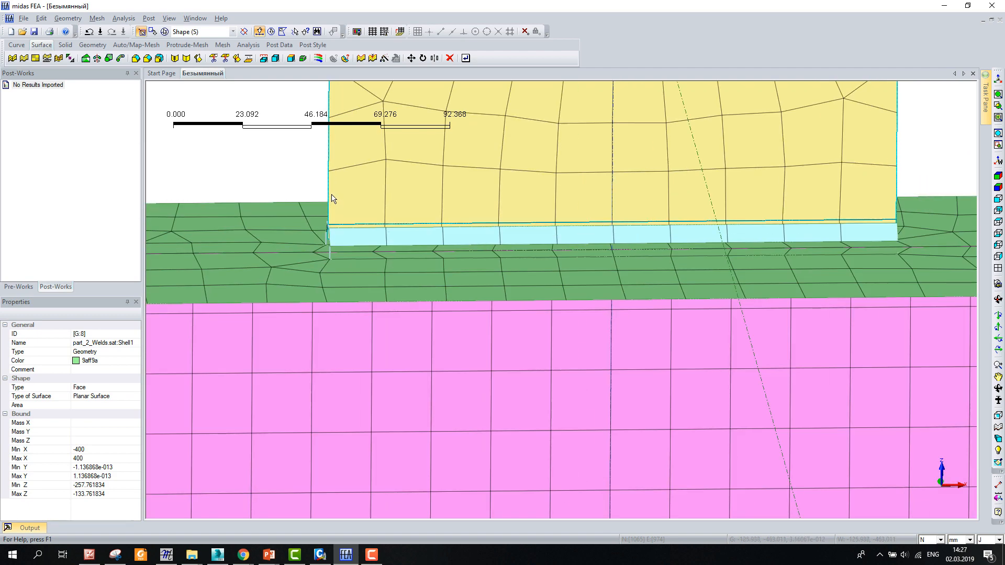
{"action": "scroll", "coordinate": [310, 140], "scroll_direction": "up", "scroll_amount": 1}
{"action": "left_click", "coordinate": [222, 45]}
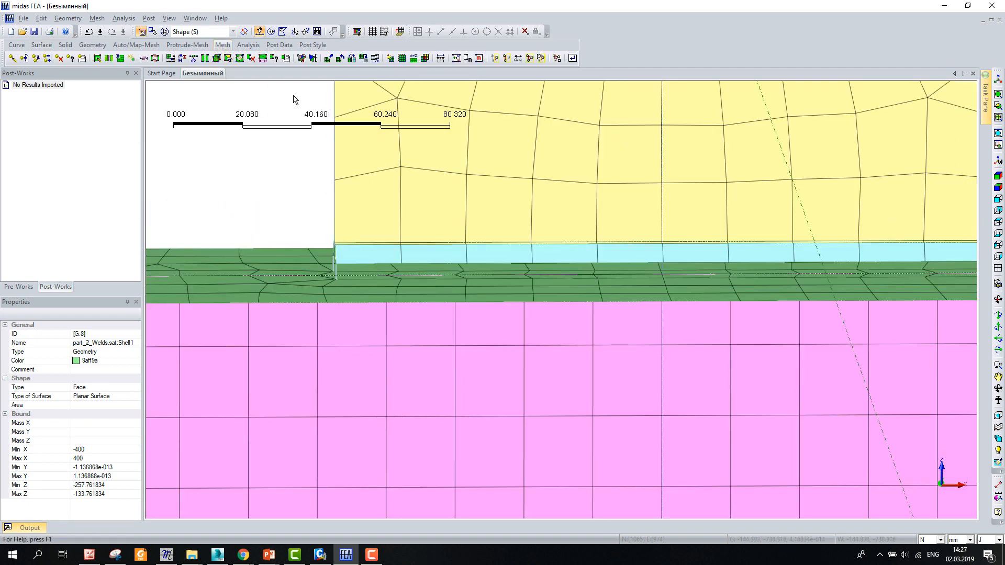
{"action": "left_click", "coordinate": [334, 59]}
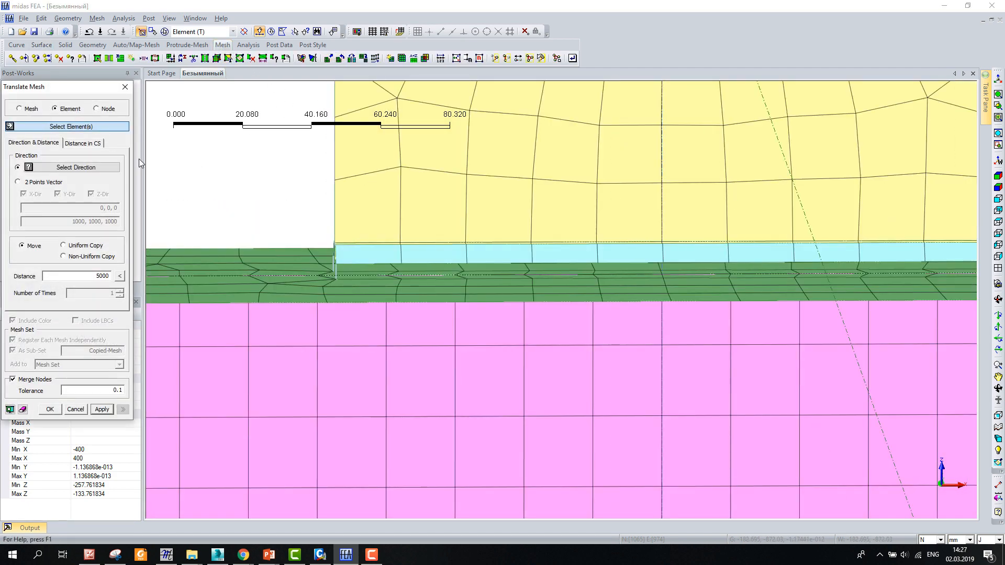
{"action": "left_click_drag", "start_coordinate": [326, 227], "coordinate": [349, 284]}
{"action": "middle_click_drag", "start_coordinate": [367, 302], "coordinate": [491, 355]}
{"action": "scroll", "coordinate": [543, 227], "scroll_direction": "down", "scroll_amount": 6}
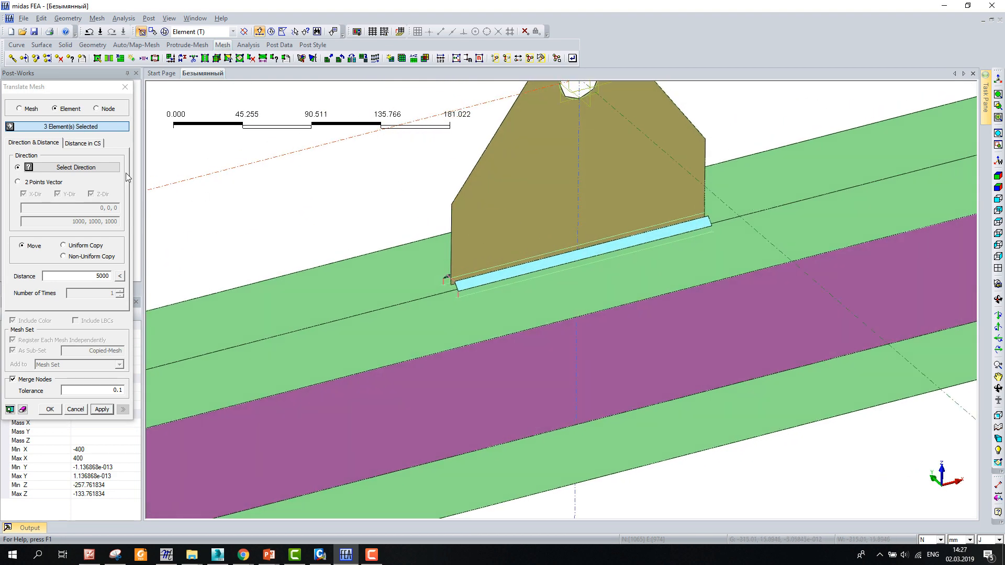
Set a uniform copy of the links along the two-point vector from -95, -10, -129.262 to 95, -10, -129.262
{"action": "left_click", "coordinate": [74, 168]}
{"action": "left_click", "coordinate": [45, 182]}
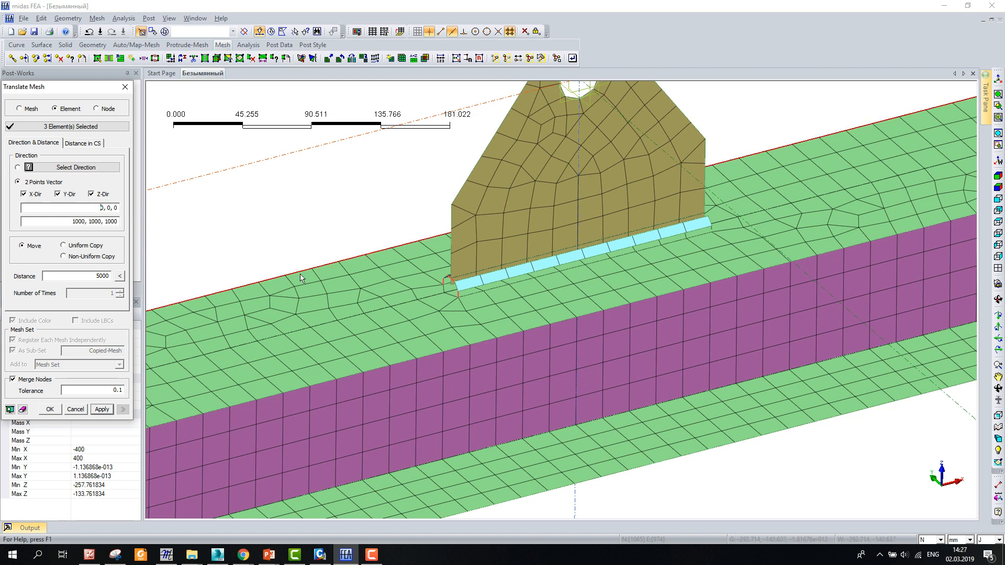
{"action": "scroll", "coordinate": [388, 314], "scroll_direction": "up", "scroll_amount": 3}
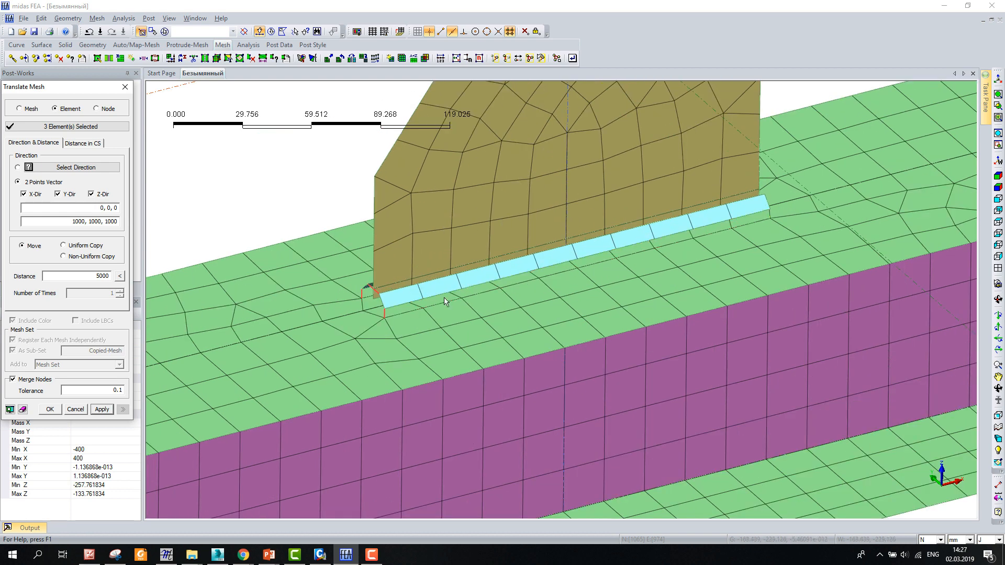
{"action": "left_click", "coordinate": [385, 312]}
{"action": "left_click", "coordinate": [770, 210]}
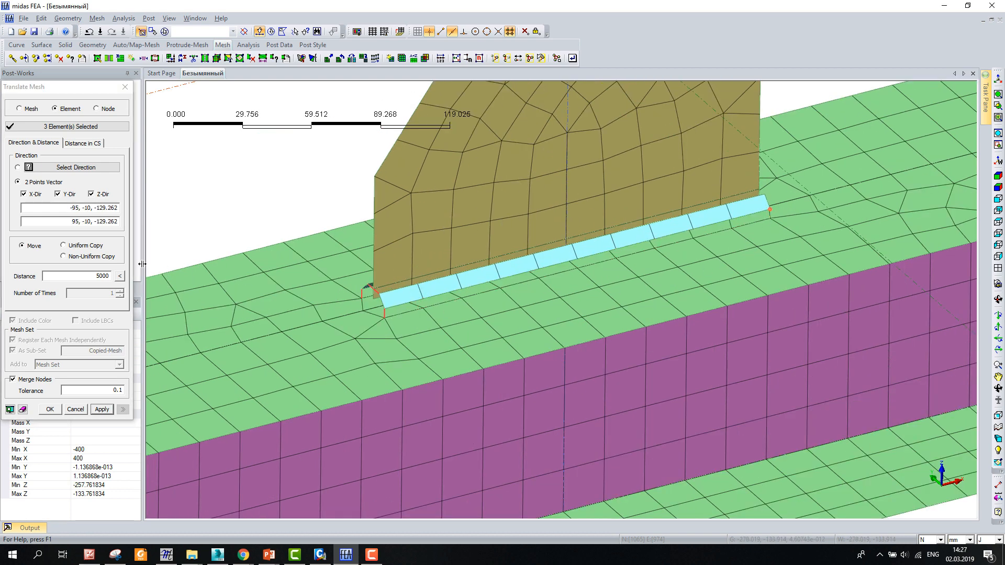
{"action": "left_click", "coordinate": [88, 246]}
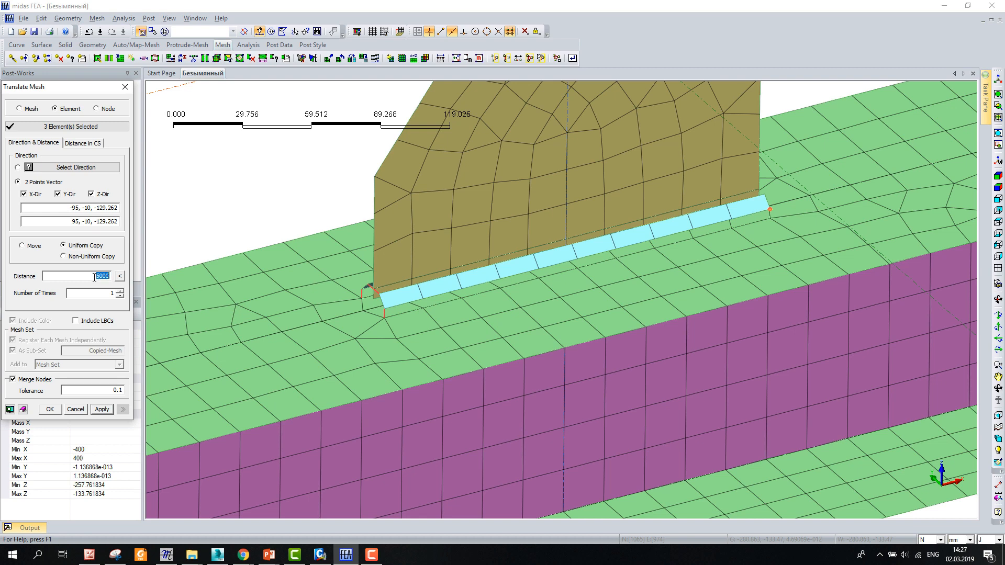
{"action": "scroll", "coordinate": [377, 335], "scroll_direction": "up", "scroll_amount": 3}
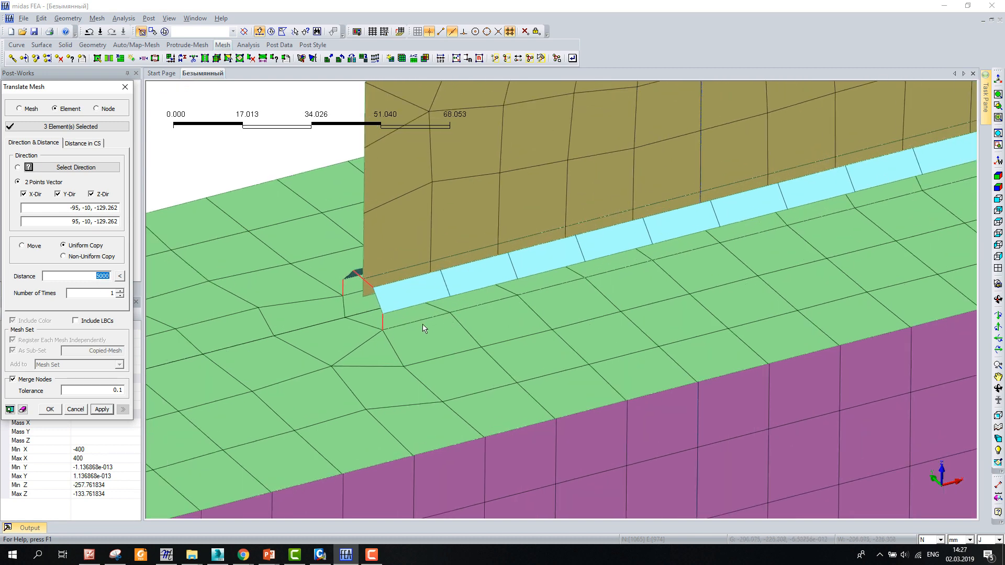
Measure the snapped distance between the first two neighbouring flange nodes along the weld
{"action": "left_click", "coordinate": [68, 18]}
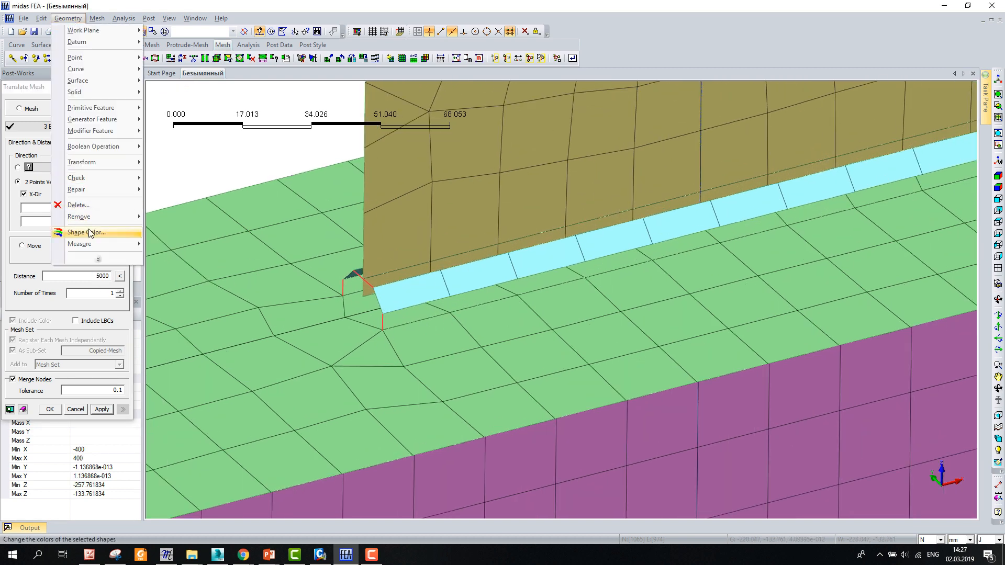
{"action": "mouse_move", "coordinate": [96, 245]}
{"action": "left_click", "coordinate": [172, 244]}
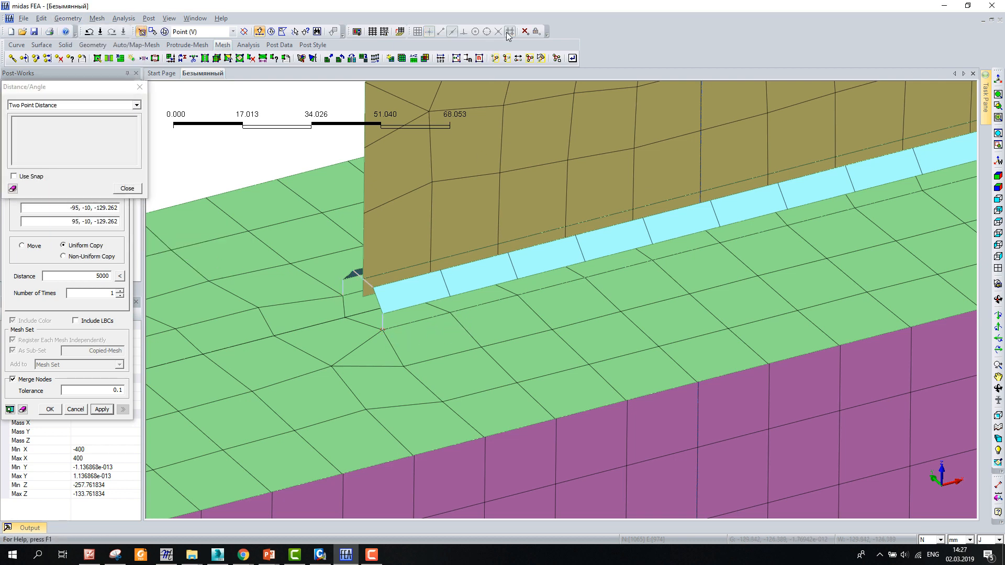
{"action": "left_click", "coordinate": [38, 177]}
{"action": "left_click", "coordinate": [383, 329]}
{"action": "left_click", "coordinate": [450, 312]}
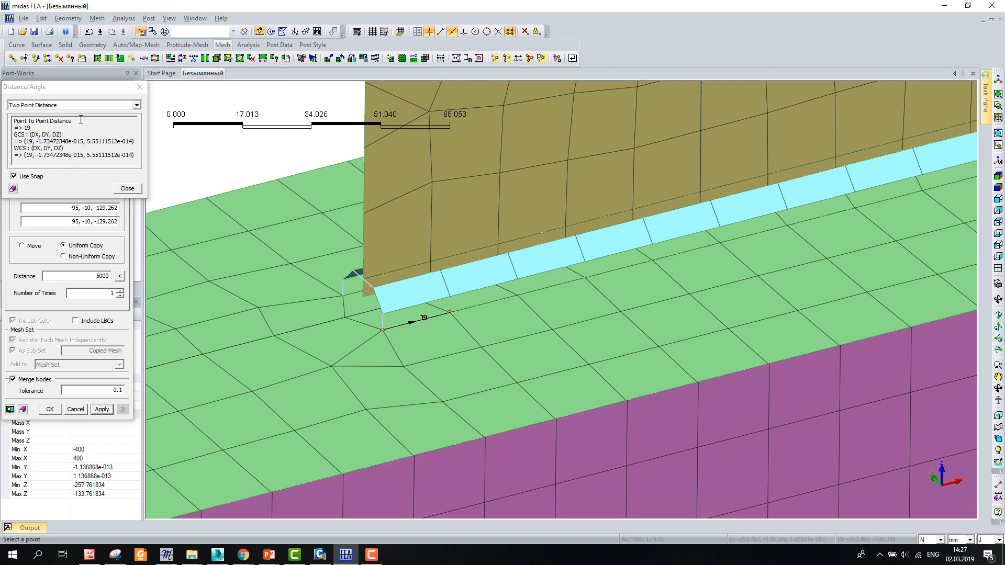
{"action": "left_click", "coordinate": [138, 88]}
Configure the mesh translation as a uniform copy with distance 19 and 10 repetitions
{"action": "left_click", "coordinate": [77, 247]}
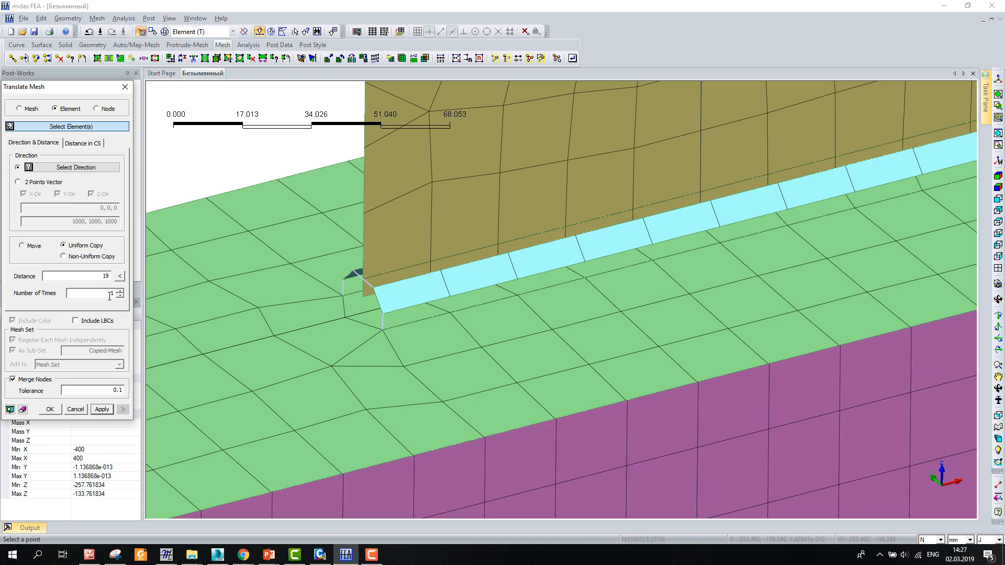
{"action": "type", "text": "0"}
{"action": "scroll", "coordinate": [335, 309], "scroll_direction": "down", "scroll_amount": 3}
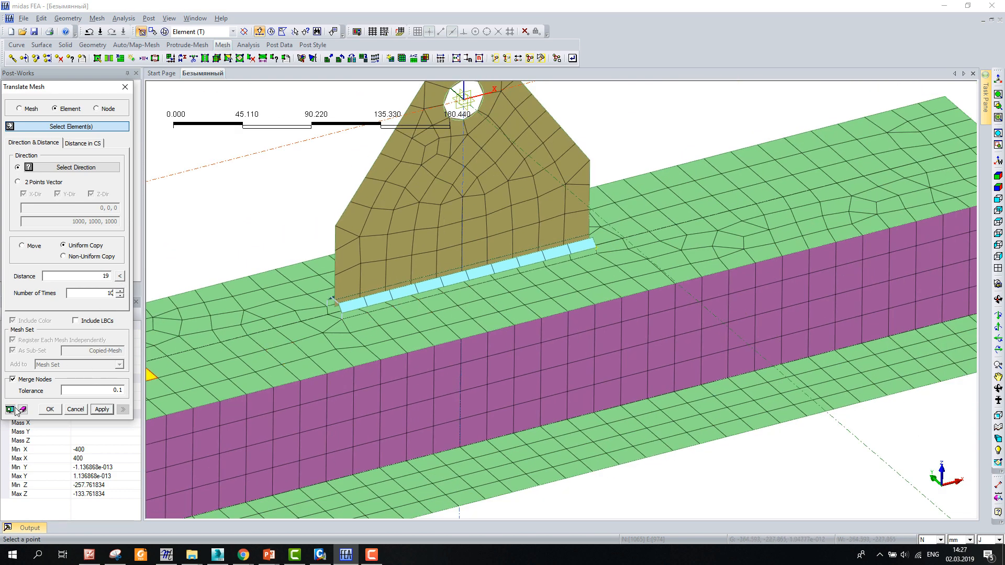
{"action": "left_click", "coordinate": [9, 410]}
{"action": "left_click", "coordinate": [68, 275]}
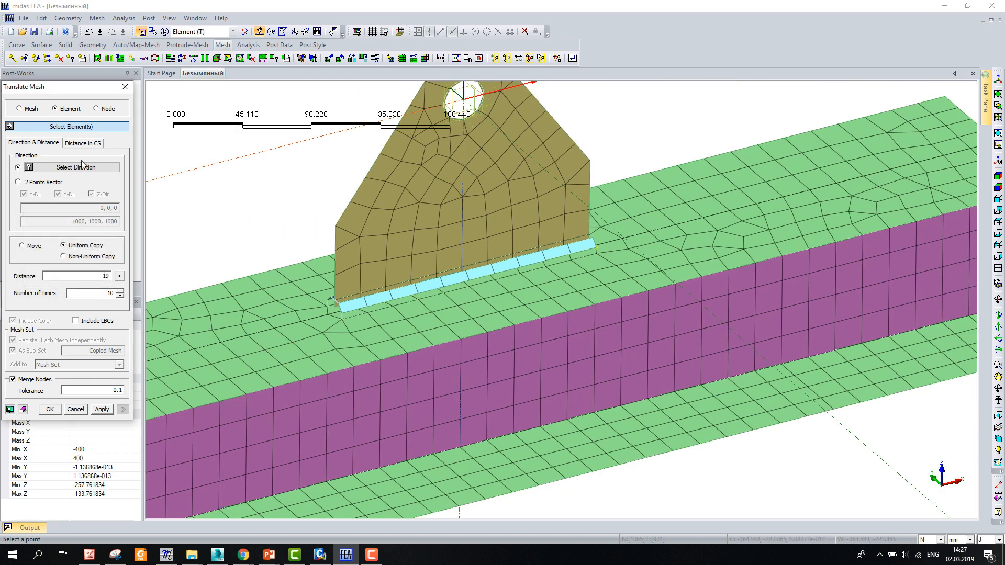
Select the three end rigid links and define their copy direction from -95, -10, -129.262 to 95, -10, -129.262
{"action": "scroll", "coordinate": [291, 373], "scroll_direction": "up", "scroll_amount": 5}
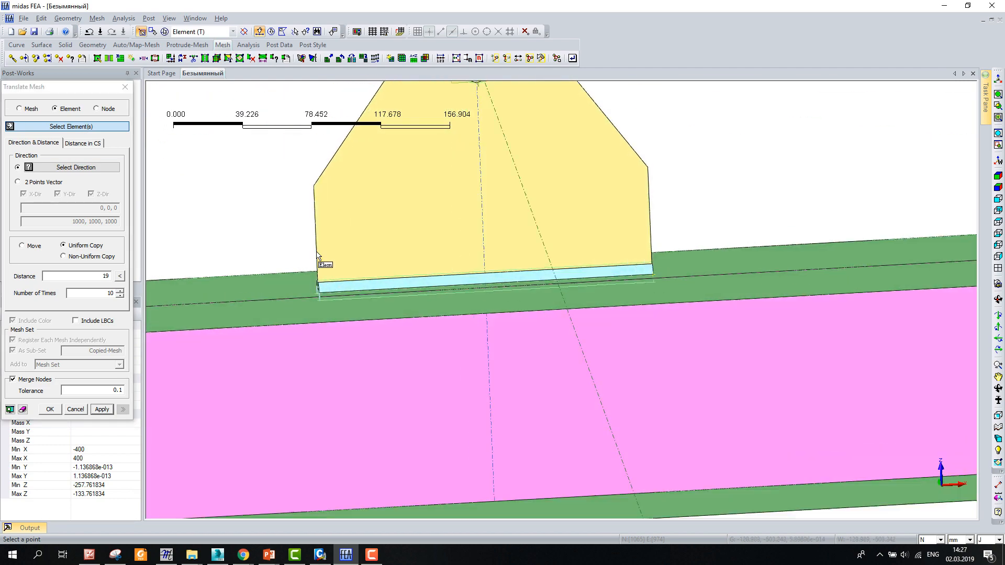
{"action": "scroll", "coordinate": [312, 290], "scroll_direction": "up", "scroll_amount": 1}
{"action": "left_click", "coordinate": [331, 332]}
{"action": "scroll", "coordinate": [331, 331], "scroll_direction": "down", "scroll_amount": 3}
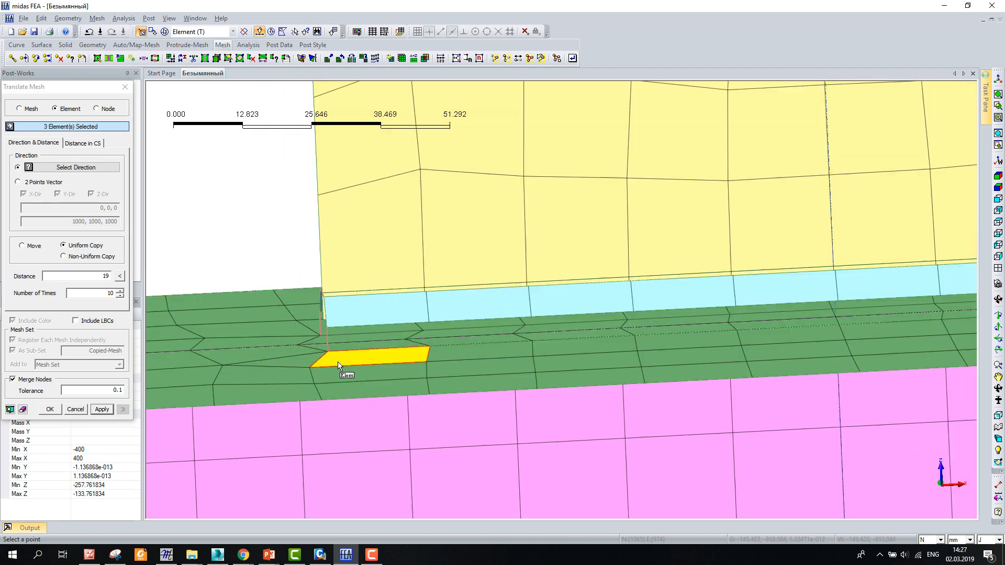
{"action": "middle_click_drag", "start_coordinate": [335, 360], "coordinate": [420, 401], "text": "ctrl"}
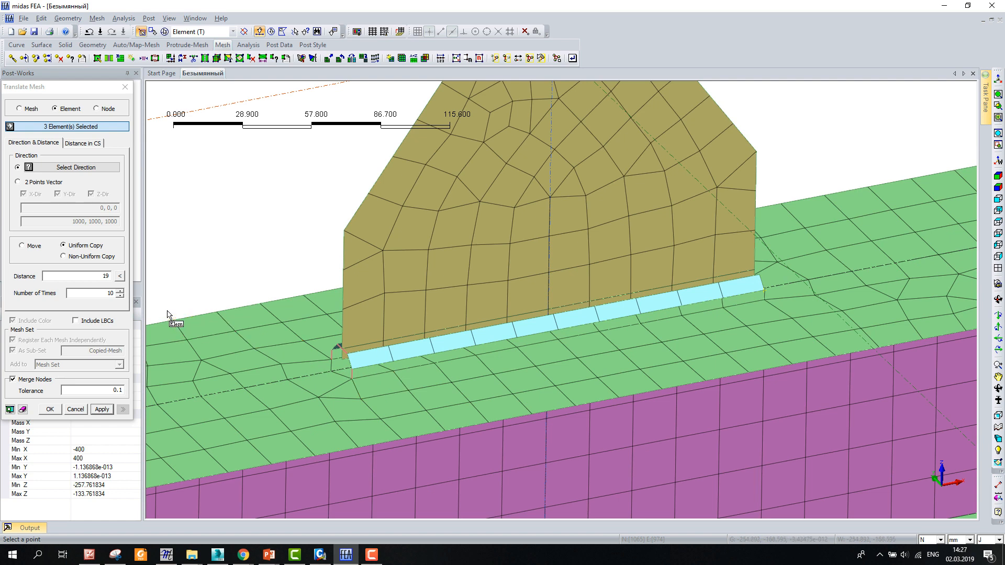
{"action": "left_click", "coordinate": [44, 182]}
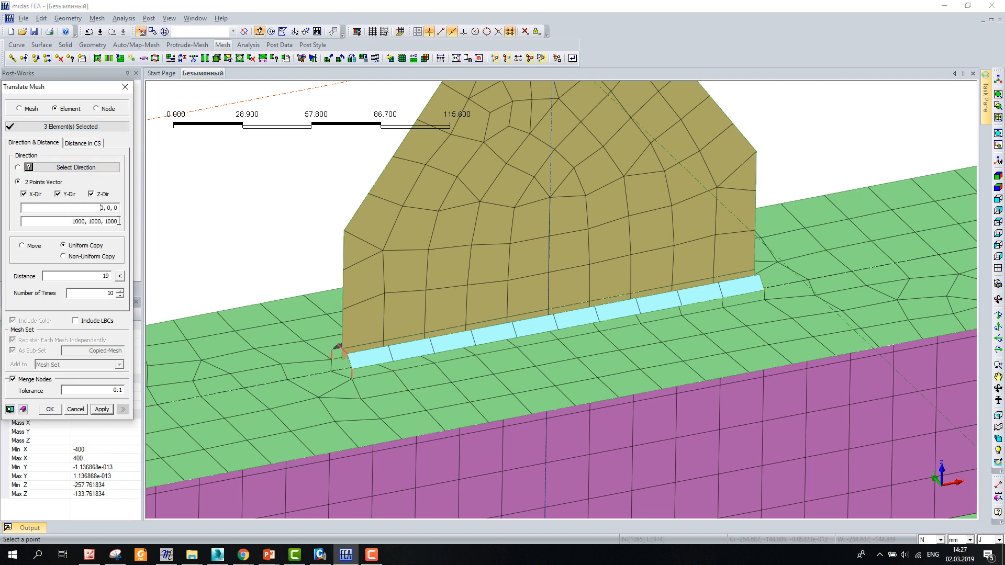
{"action": "left_click", "coordinate": [355, 373]}
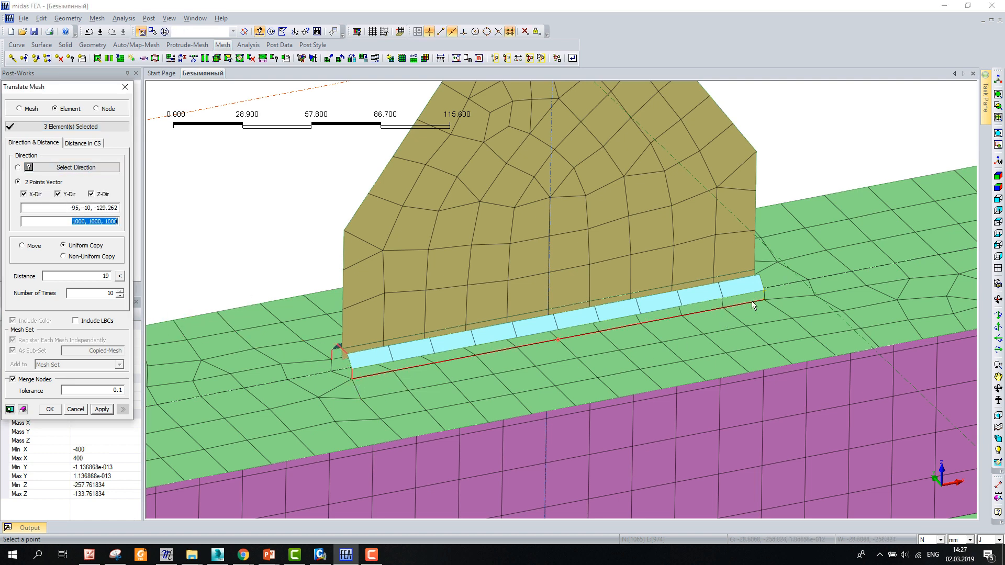
{"action": "left_click", "coordinate": [764, 289]}
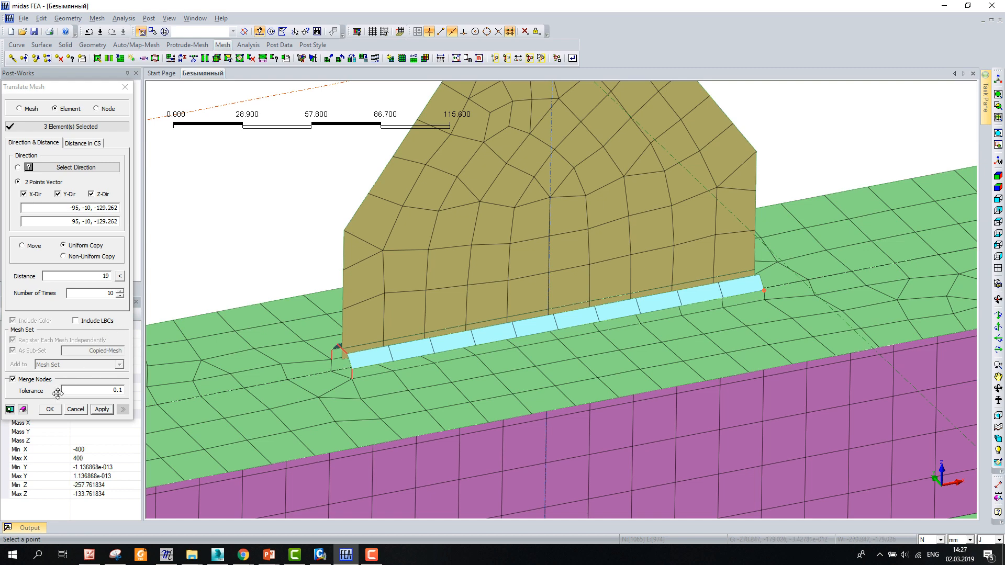
Check the previewed link copies along the whole weld and create them, leaving the mesh translation
{"action": "scroll", "coordinate": [244, 361], "scroll_direction": "down", "scroll_amount": 3}
{"action": "middle_click_drag", "start_coordinate": [387, 366], "coordinate": [404, 470], "text": "ctrl"}
{"action": "scroll", "coordinate": [564, 375], "scroll_direction": "up", "scroll_amount": 4}
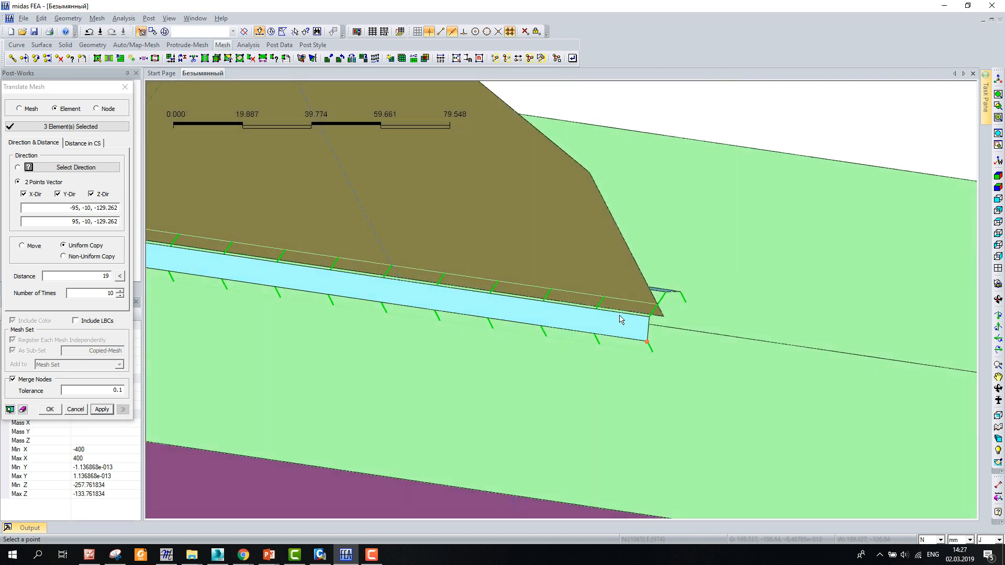
{"action": "scroll", "coordinate": [574, 305], "scroll_direction": "down", "scroll_amount": 5}
{"action": "middle_click_drag", "start_coordinate": [574, 305], "coordinate": [510, 239], "text": "ctrl"}
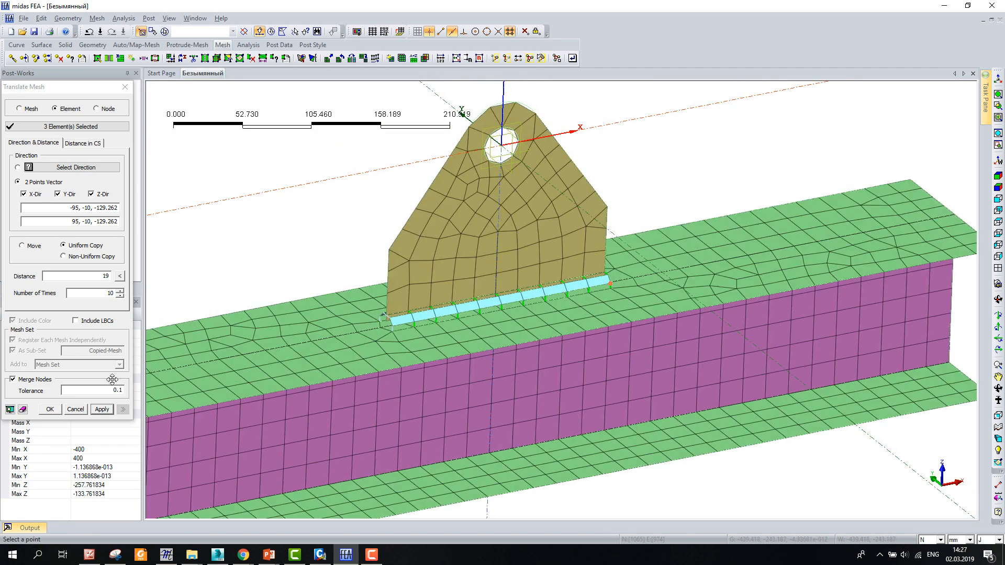
{"action": "left_click", "coordinate": [50, 409]}
{"action": "scroll", "coordinate": [341, 296], "scroll_direction": "down", "scroll_amount": 5}
{"action": "middle_click_drag", "start_coordinate": [365, 347], "coordinate": [505, 398], "text": "ctrl"}
{"action": "middle_click_drag", "start_coordinate": [399, 406], "coordinate": [515, 290], "text": "ctrl"}
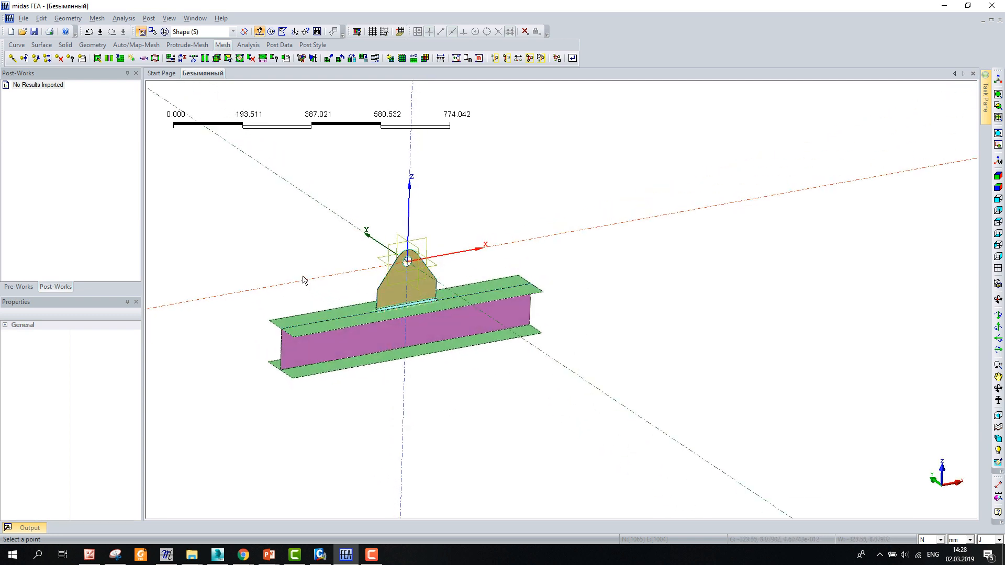
Merge all nodes of the lug, weld and beam meshes with tolerance 1
{"action": "scroll", "coordinate": [304, 280], "scroll_direction": "up", "scroll_amount": 2}
{"action": "left_click", "coordinate": [97, 18]}
{"action": "mouse_move", "coordinate": [178, 131]}
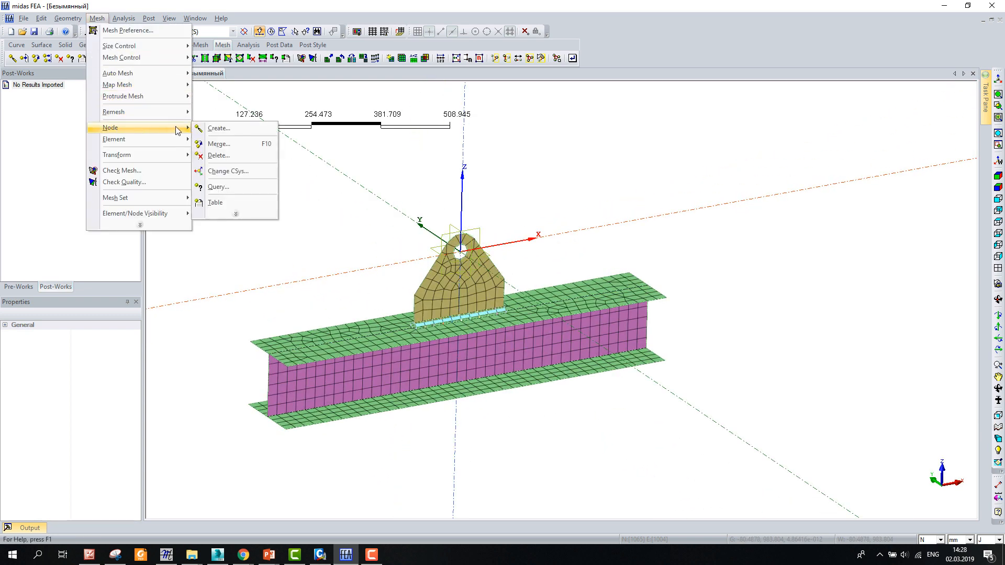
{"action": "left_click", "coordinate": [219, 143]}
{"action": "left_click_drag", "start_coordinate": [207, 160], "coordinate": [742, 479]}
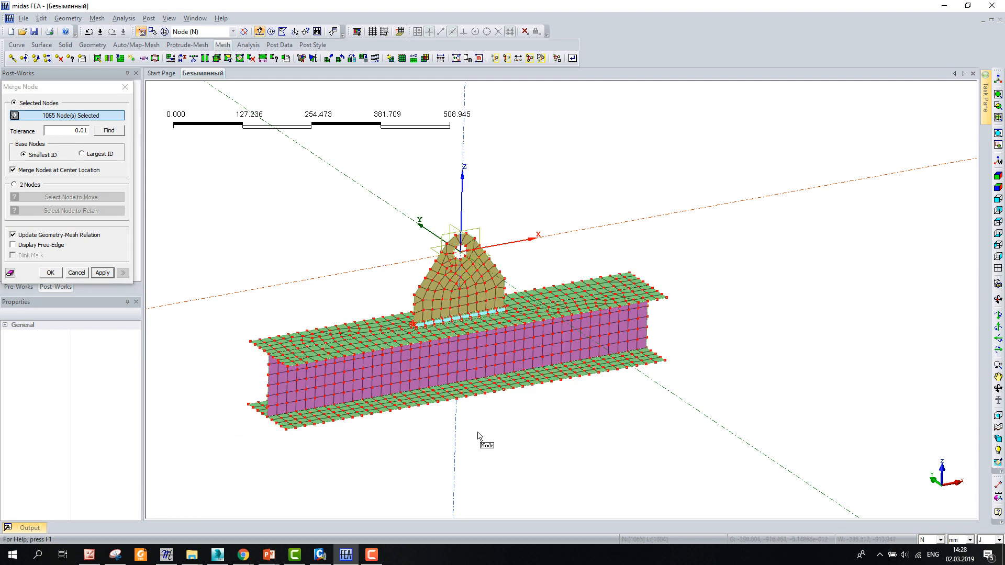
{"action": "left_click", "coordinate": [78, 132]}
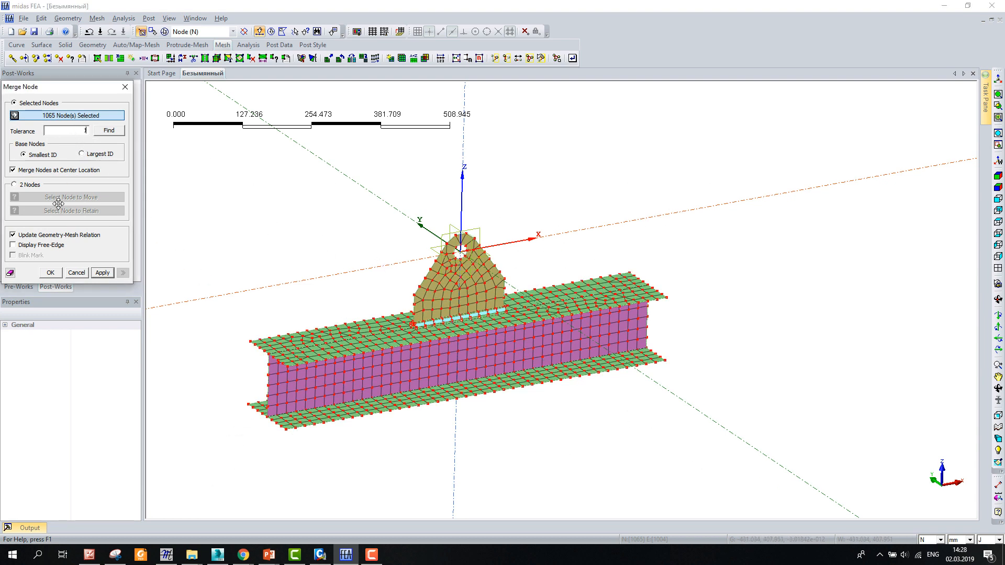
{"action": "left_click", "coordinate": [50, 273]}
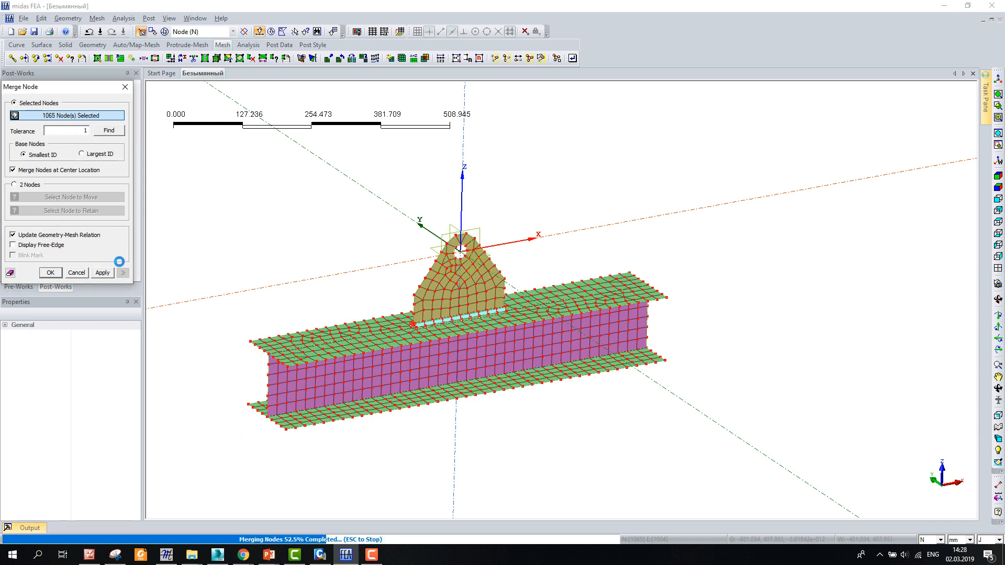
{"action": "scroll", "coordinate": [261, 256], "scroll_direction": "down", "scroll_amount": 2}
{"action": "middle_click_drag", "start_coordinate": [288, 276], "coordinate": [294, 335]}
{"action": "scroll", "coordinate": [243, 341], "scroll_direction": "up", "scroll_amount": 2}
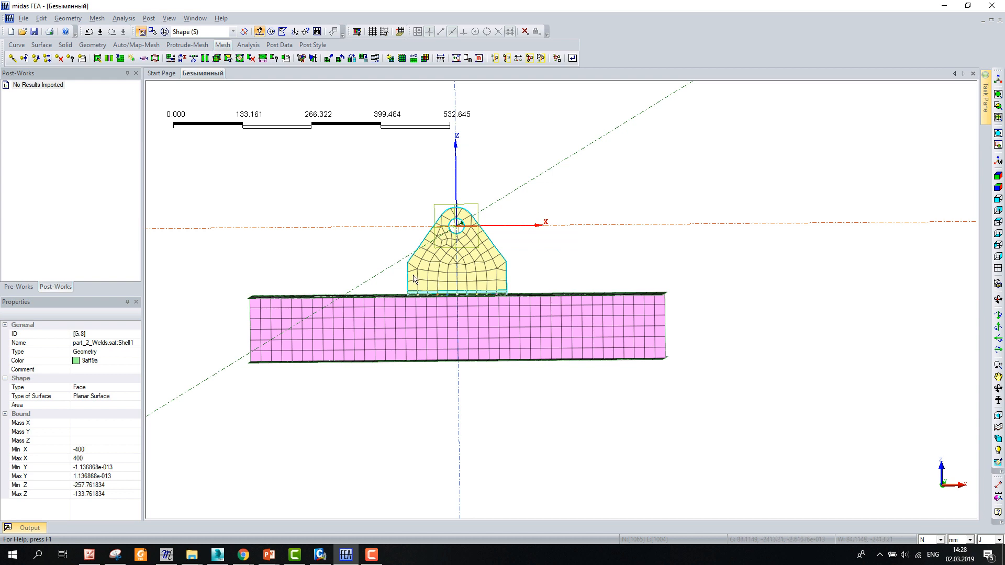
Fix all degrees of freedom of the nodes at both ends of the beam in boundary set BC
{"action": "left_click", "coordinate": [998, 210]}
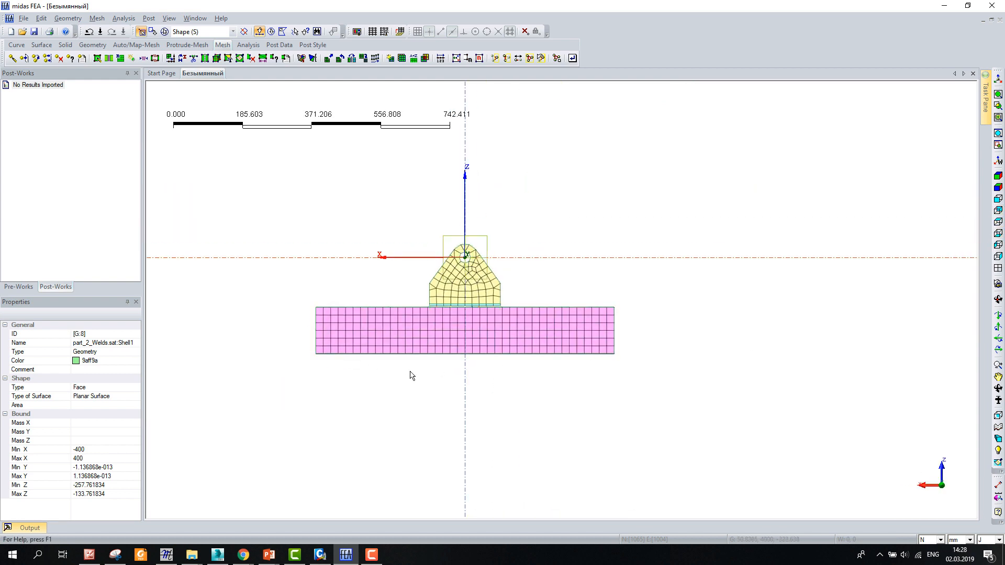
{"action": "left_click", "coordinate": [124, 19]}
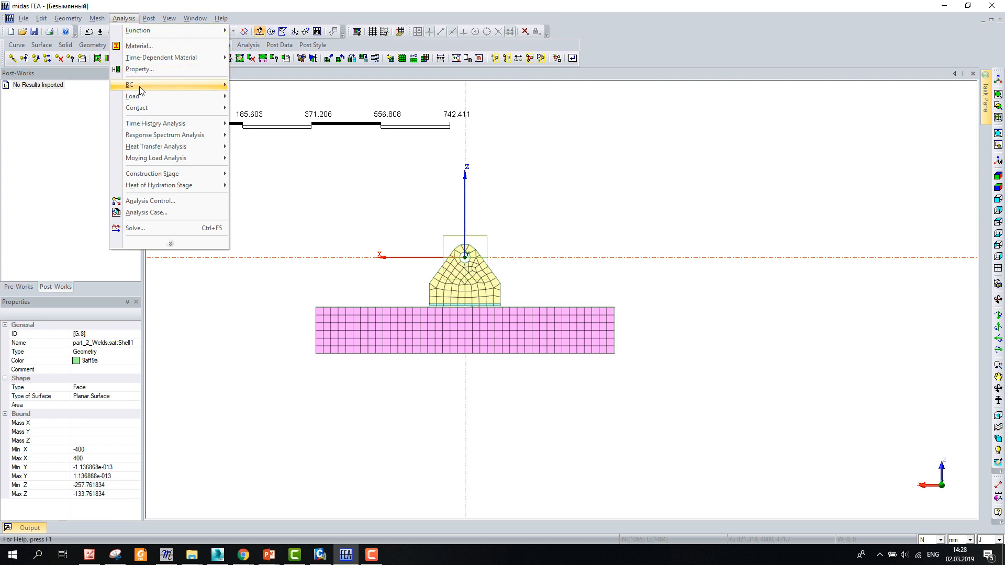
{"action": "mouse_move", "coordinate": [142, 89]}
{"action": "left_click", "coordinate": [260, 101]}
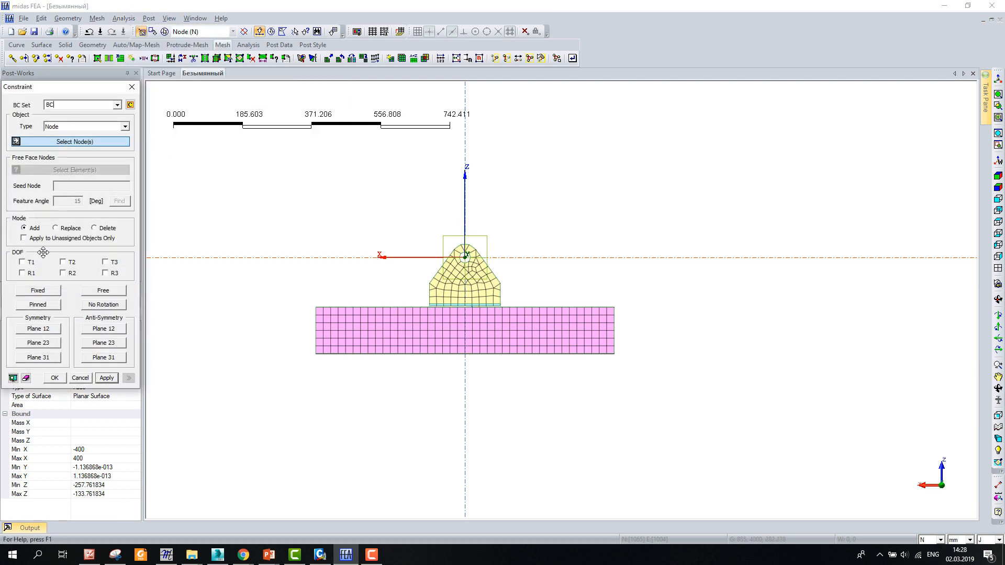
{"action": "left_click_drag", "start_coordinate": [306, 286], "coordinate": [335, 397]}
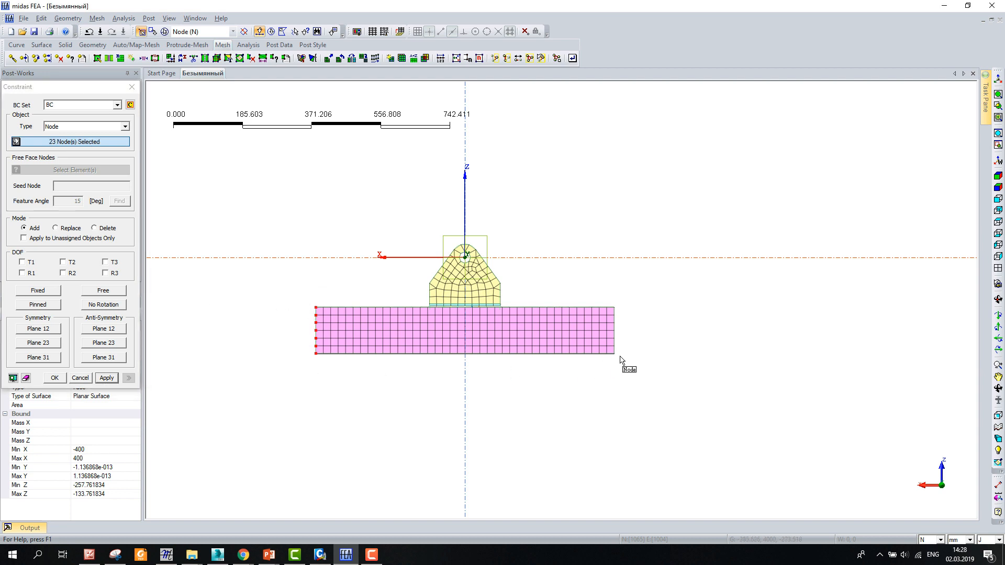
{"action": "left_click_drag", "start_coordinate": [608, 294], "coordinate": [649, 396]}
{"action": "left_click", "coordinate": [38, 291]}
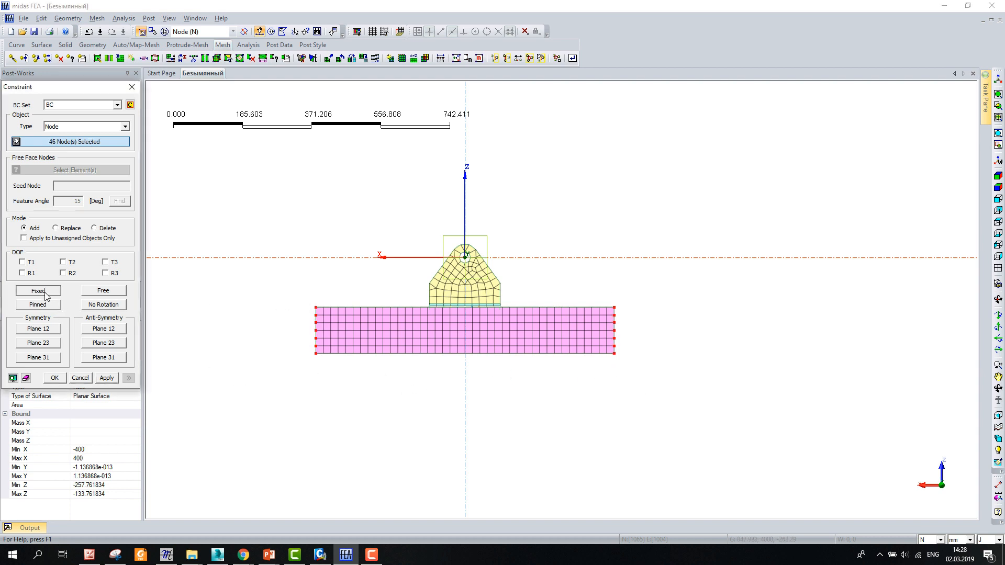
{"action": "left_click", "coordinate": [106, 378]}
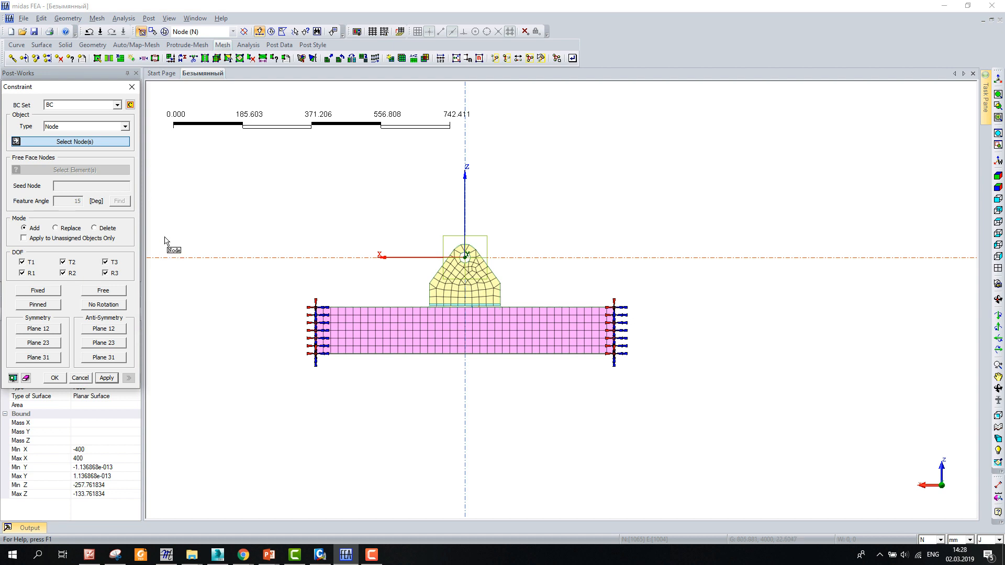
{"action": "left_click", "coordinate": [132, 87]}
{"action": "left_click", "coordinate": [123, 19]}
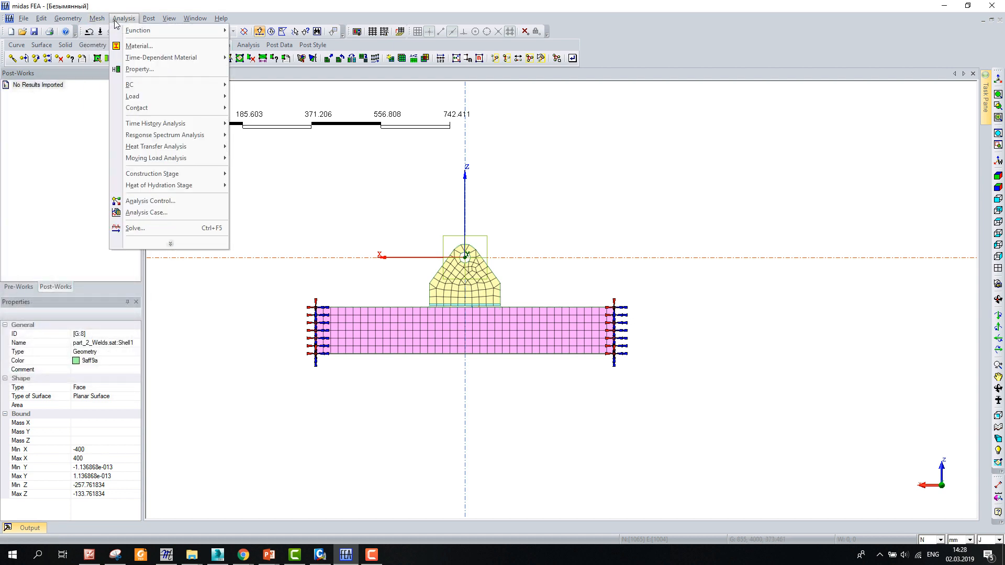
{"action": "mouse_move", "coordinate": [226, 103]}
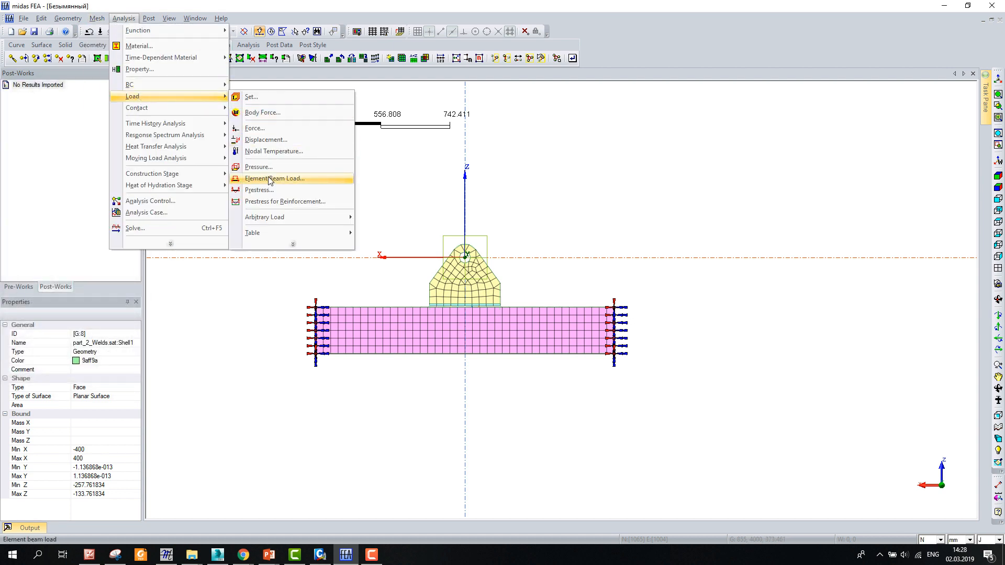
{"action": "left_click", "coordinate": [256, 128]}
{"action": "scroll", "coordinate": [472, 258], "scroll_direction": "up", "scroll_amount": 3}
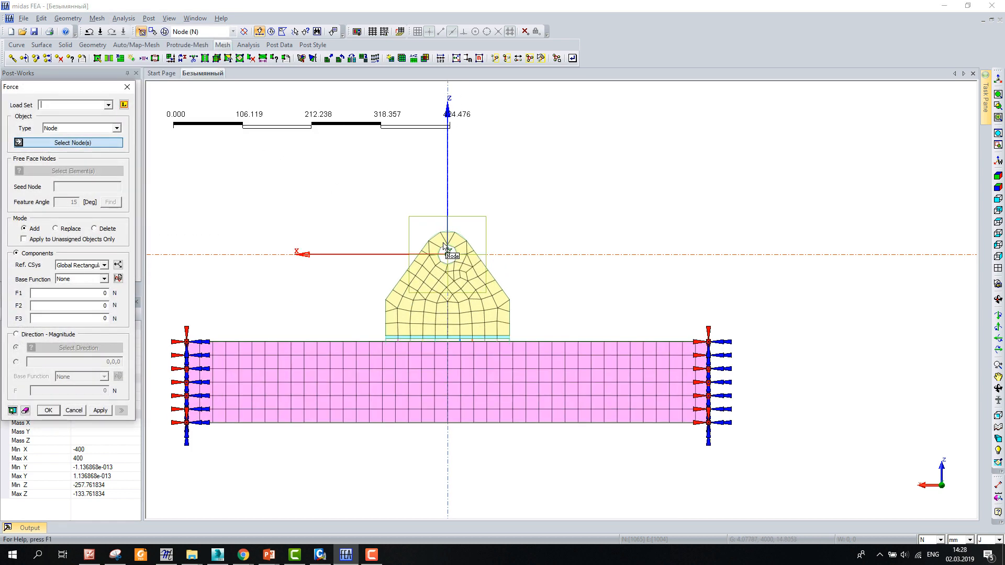
{"action": "scroll", "coordinate": [449, 257], "scroll_direction": "up", "scroll_amount": 6}
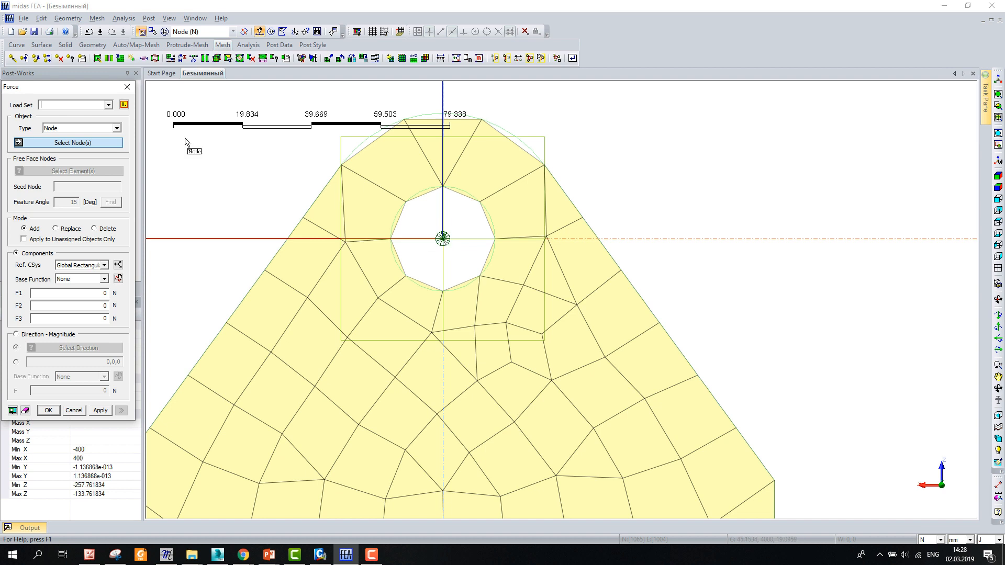
{"action": "left_click", "coordinate": [128, 87]}
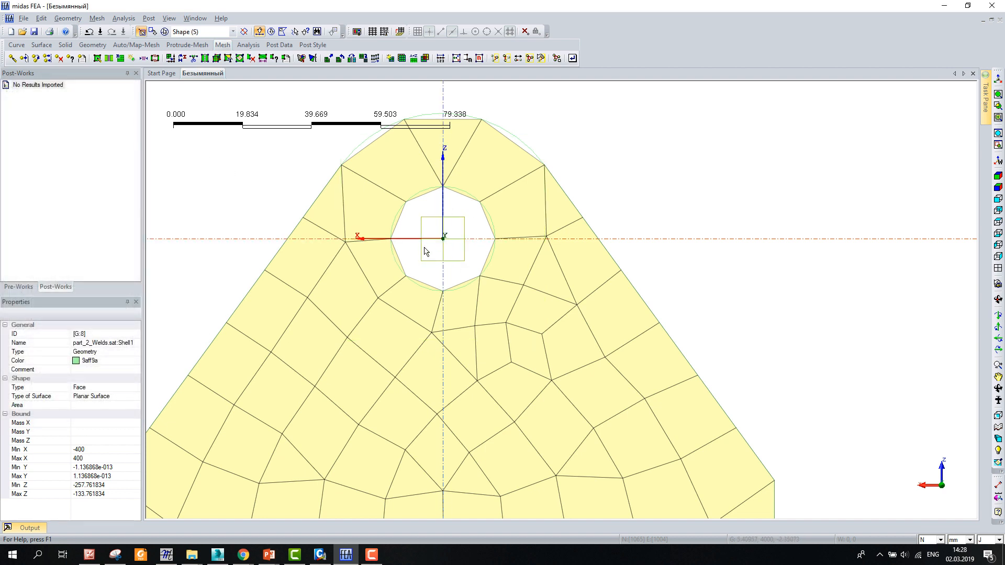
{"action": "left_click", "coordinate": [16, 45]}
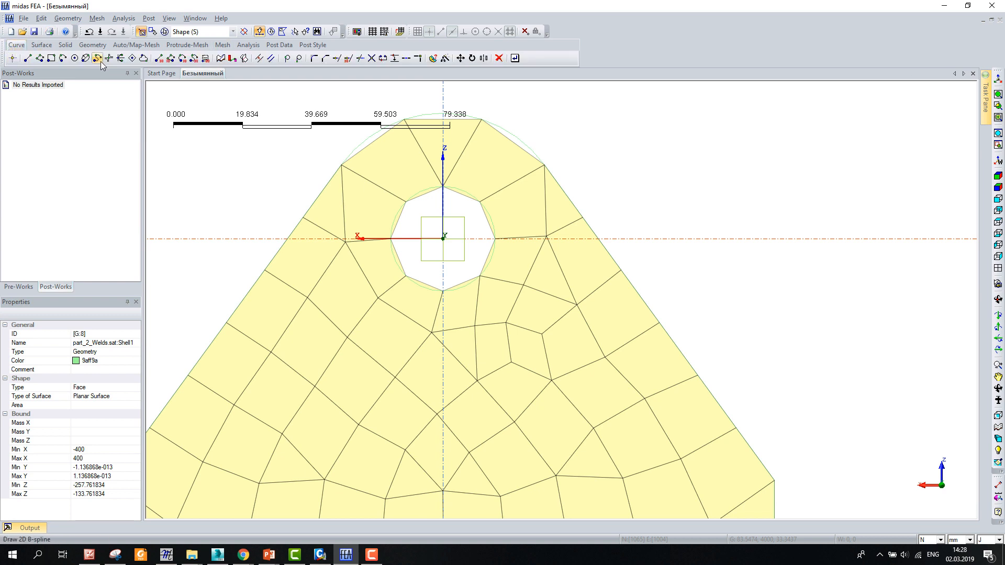
{"action": "left_click", "coordinate": [158, 58]}
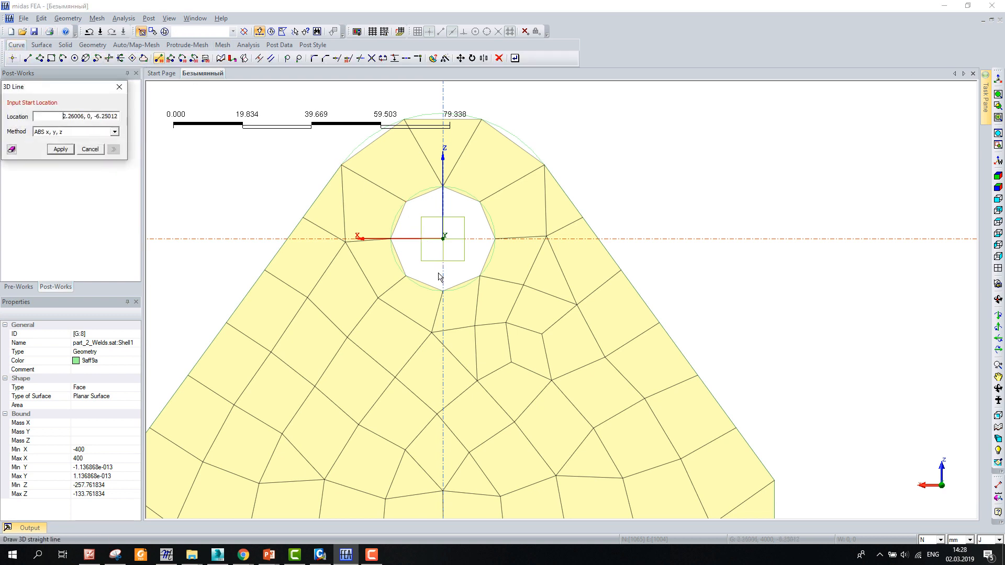
{"action": "left_click", "coordinate": [442, 186]}
{"action": "left_click", "coordinate": [444, 190]}
{"action": "left_click", "coordinate": [119, 87]}
Create a mesh node at the centre of the lug's hole
{"action": "left_click", "coordinate": [95, 19]}
{"action": "mouse_move", "coordinate": [185, 131]}
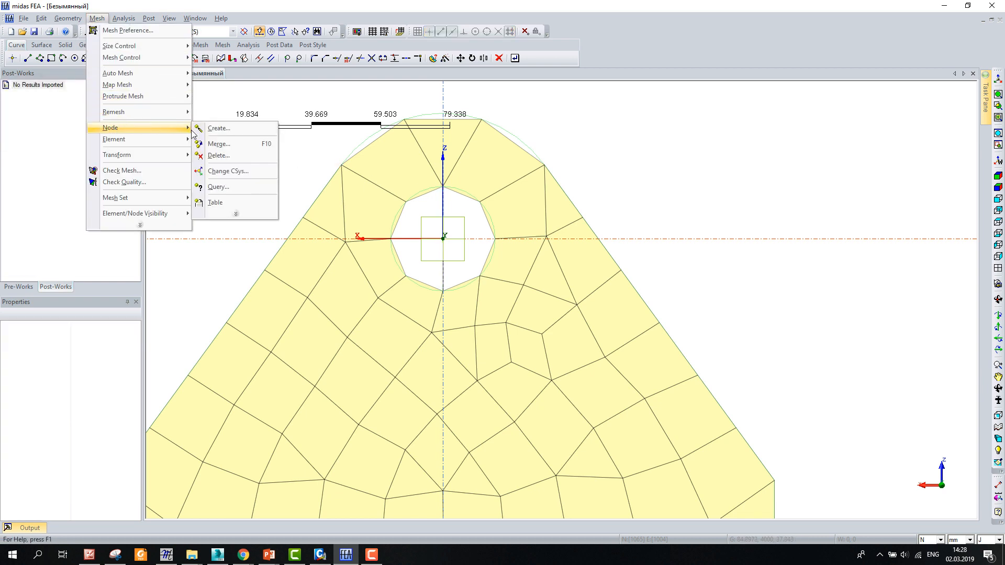
{"action": "left_click", "coordinate": [217, 129]}
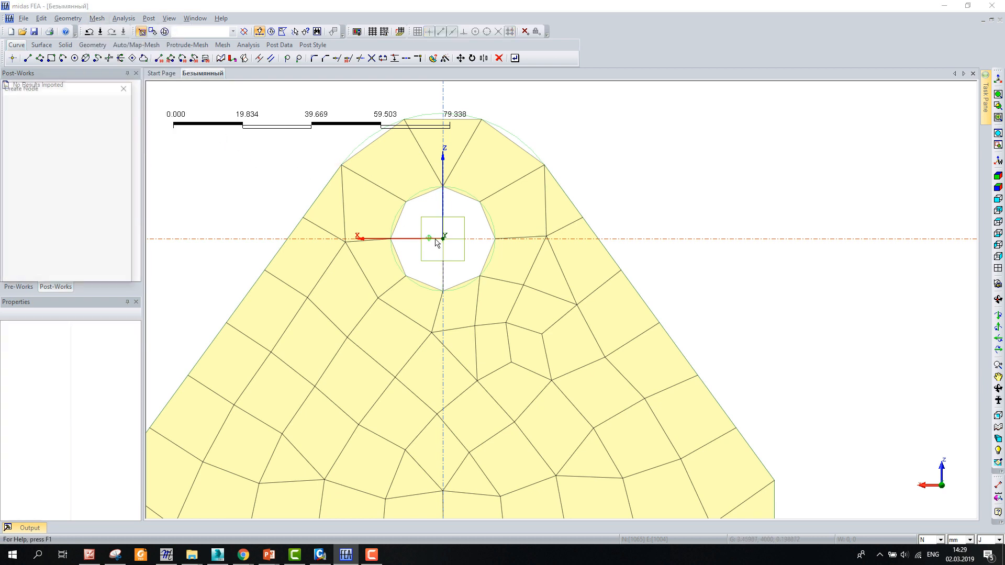
{"action": "left_click", "coordinate": [125, 87]}
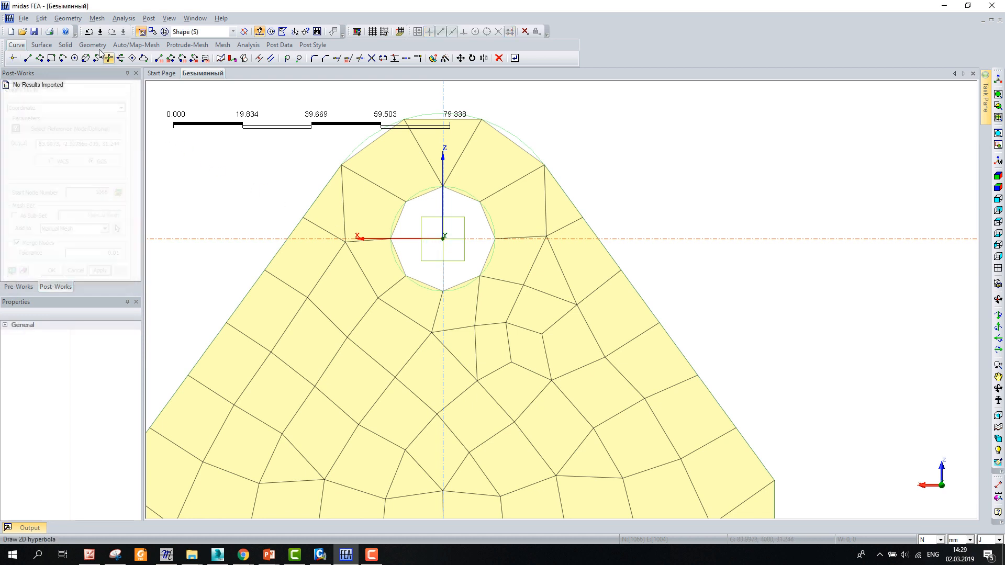
Connect the hole's centre node as master to all nodes around the hole's edge with rigid links
{"action": "left_click", "coordinate": [97, 19]}
{"action": "mouse_move", "coordinate": [183, 129]}
{"action": "mouse_move", "coordinate": [157, 140]}
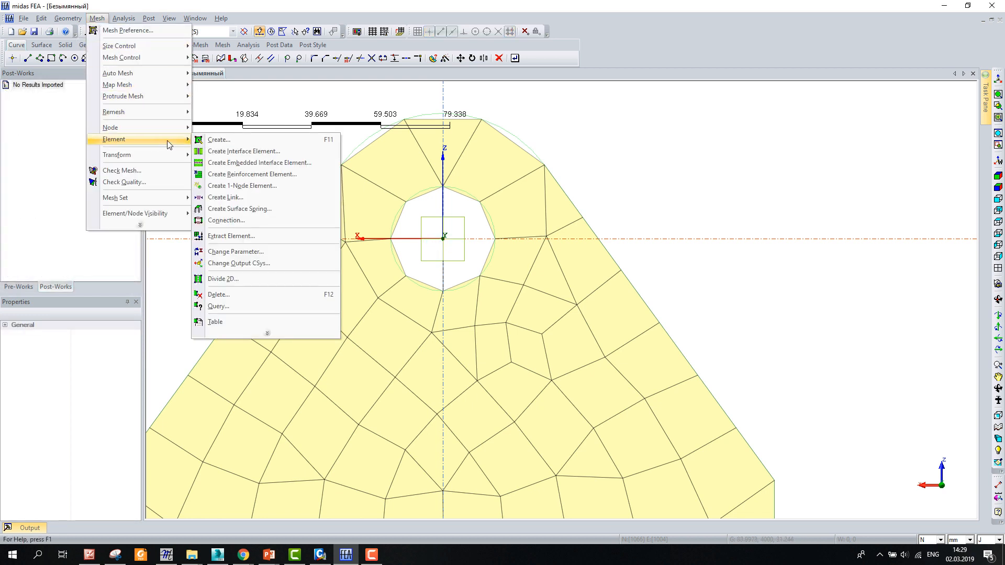
{"action": "left_click", "coordinate": [222, 203]}
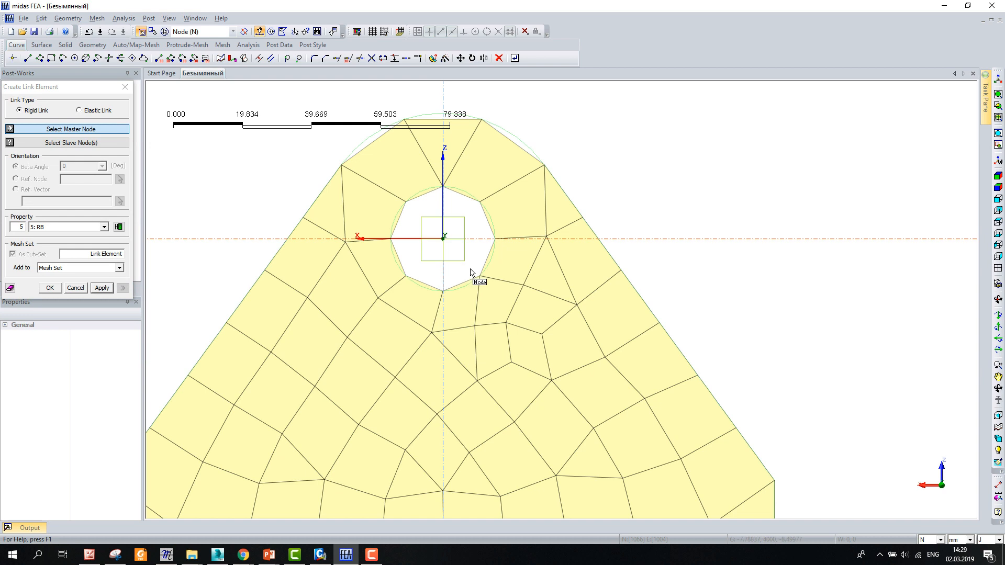
{"action": "left_click", "coordinate": [443, 239]}
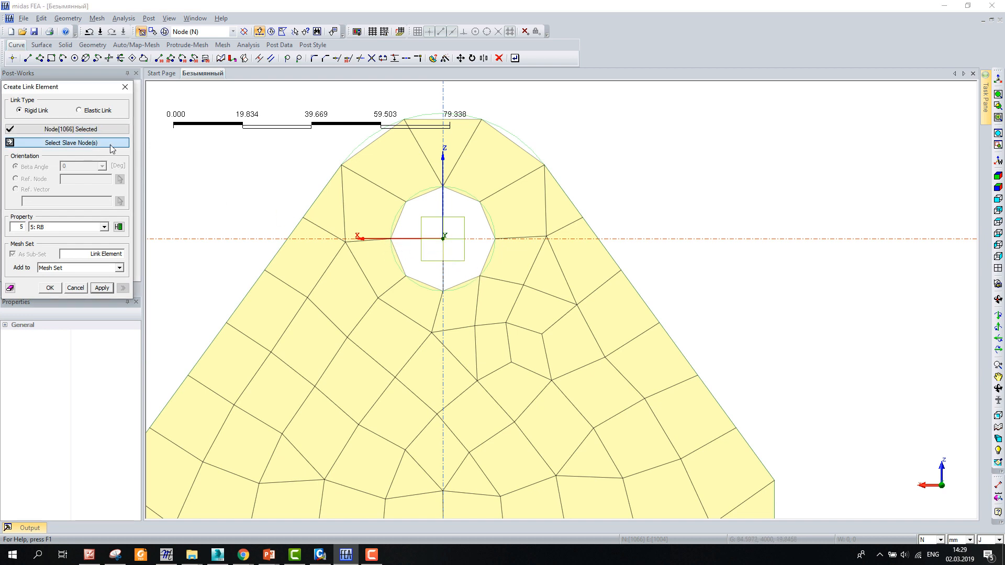
{"action": "left_click_drag", "start_coordinate": [379, 168], "coordinate": [506, 296]}
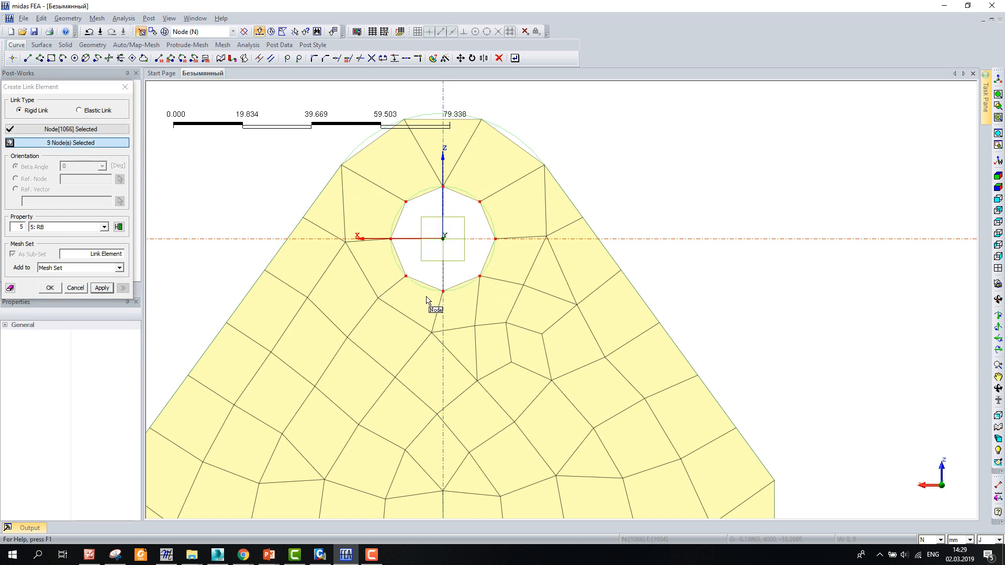
{"action": "left_click", "coordinate": [54, 289]}
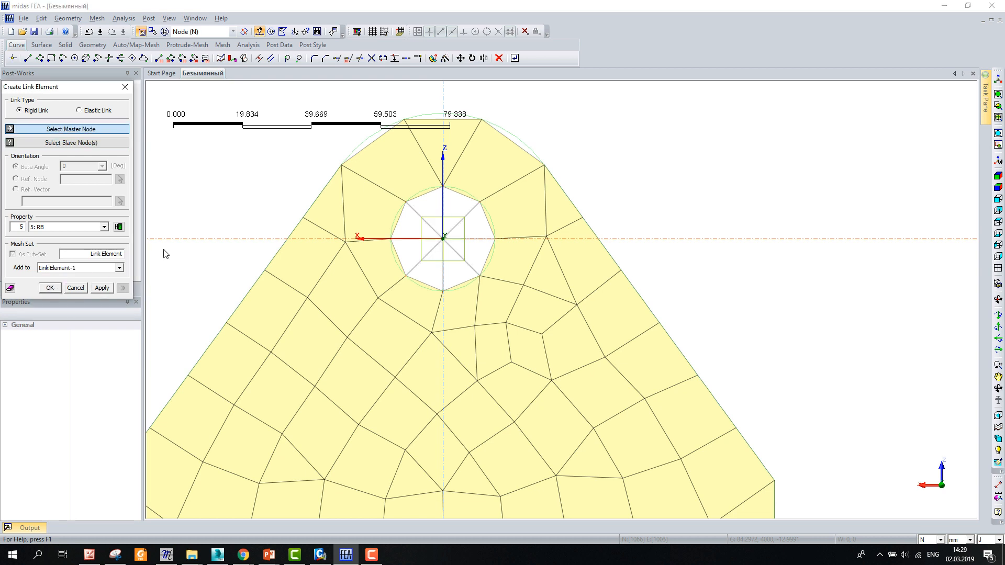
Start a nodal force on the lug hole's centre node in load set Load, with kN as the force unit
{"action": "left_click", "coordinate": [123, 18]}
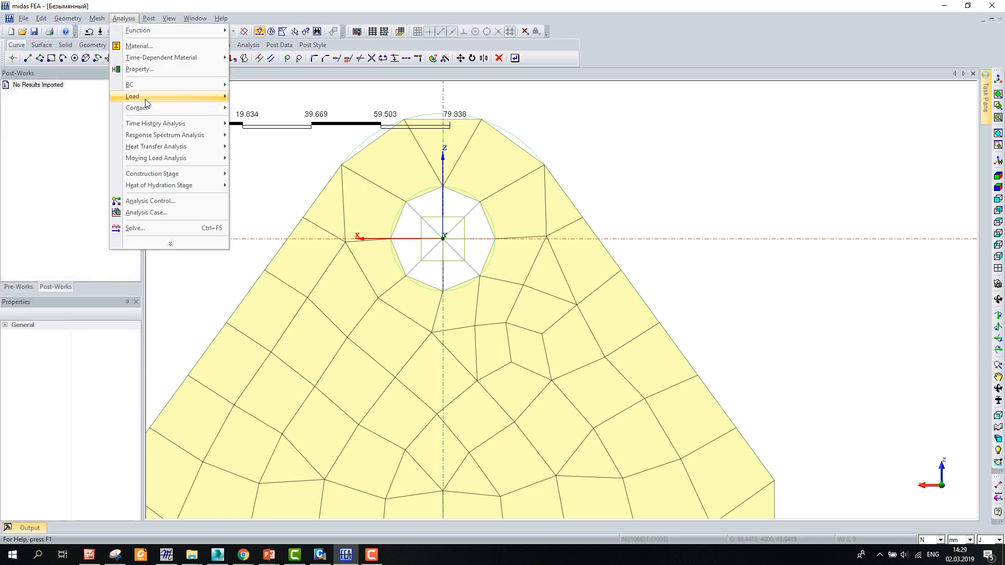
{"action": "mouse_move", "coordinate": [172, 96]}
{"action": "left_click", "coordinate": [255, 128]}
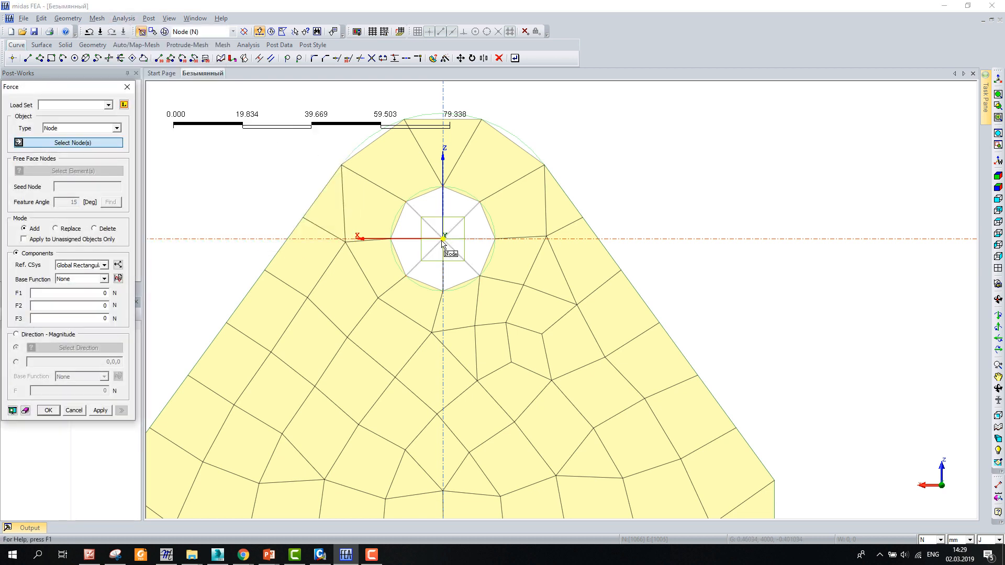
{"action": "scroll", "coordinate": [439, 245], "scroll_direction": "down", "scroll_amount": 3}
{"action": "scroll", "coordinate": [439, 245], "scroll_direction": "down", "scroll_amount": 1}
{"action": "scroll", "coordinate": [303, 251], "scroll_direction": "down", "scroll_amount": 1}
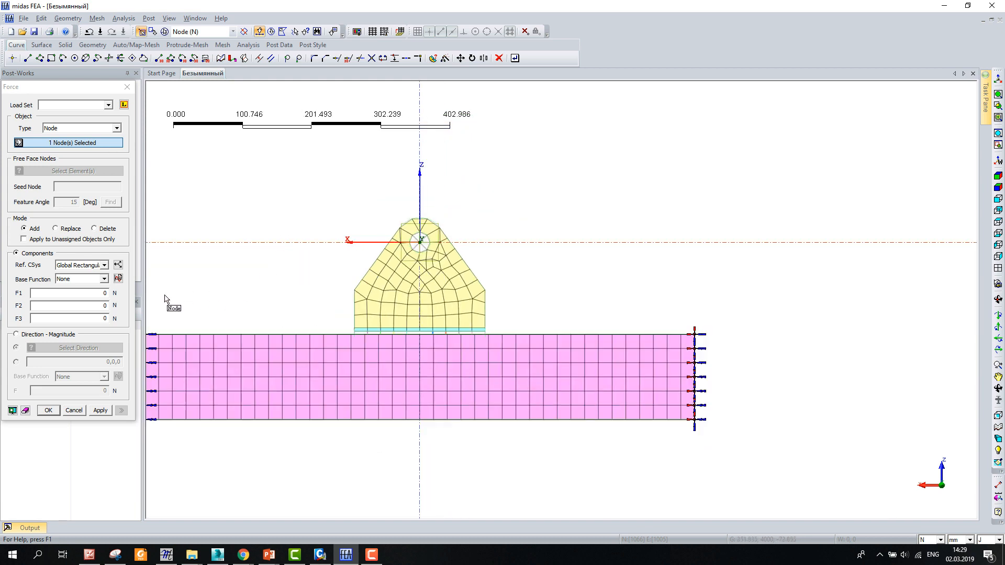
{"action": "left_click", "coordinate": [78, 107]}
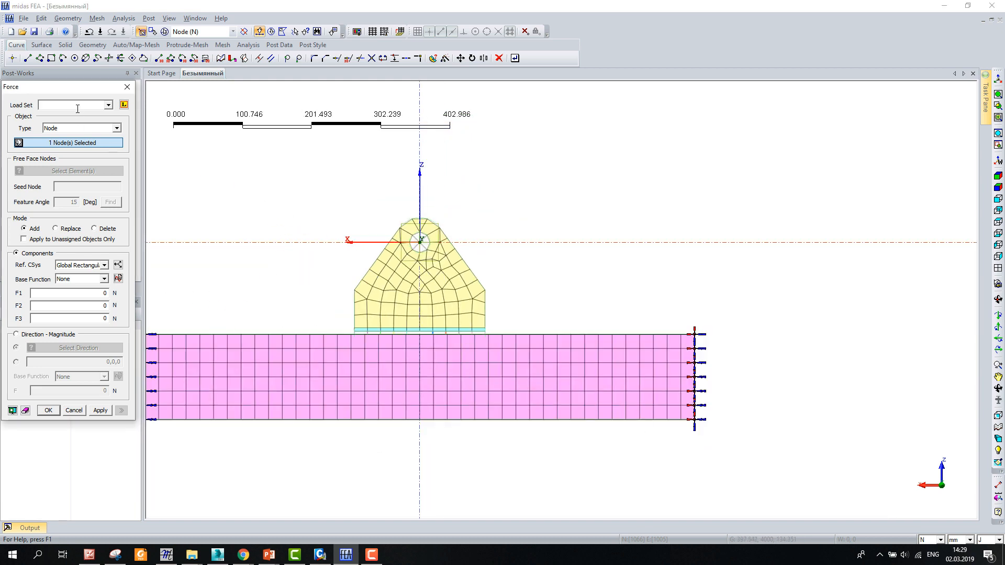
{"action": "left_click", "coordinate": [931, 538]}
{"action": "left_click", "coordinate": [929, 501]}
Set the force component F3 to 100 kN and apply the load to the hole's centre node
{"action": "double_click", "coordinate": [102, 294]}
{"action": "left_click", "coordinate": [98, 320]}
{"action": "type", "text": "100"}
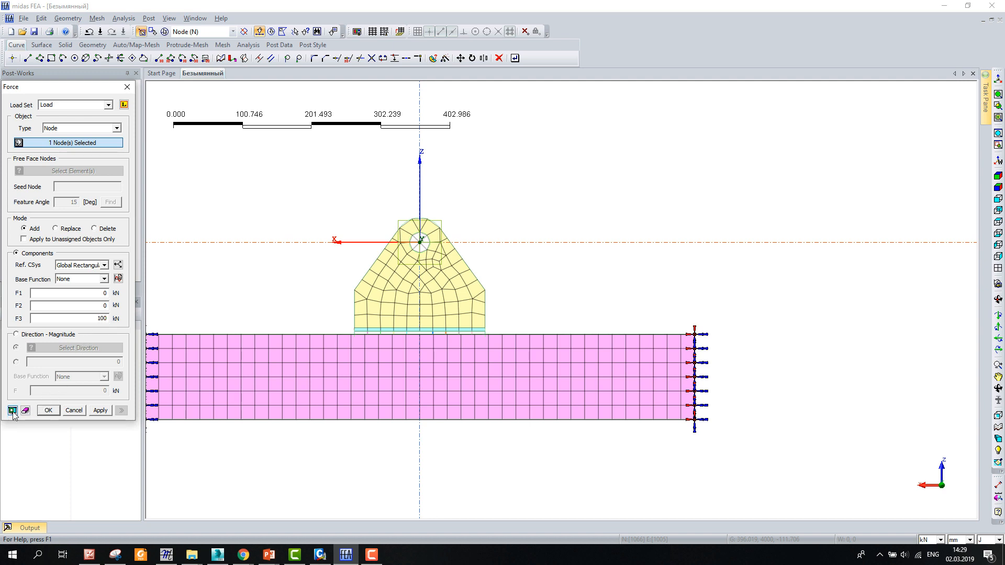
{"action": "scroll", "coordinate": [416, 258], "scroll_direction": "up", "scroll_amount": 3}
{"action": "left_click", "coordinate": [47, 410]}
{"action": "scroll", "coordinate": [391, 318], "scroll_direction": "down", "scroll_amount": 5}
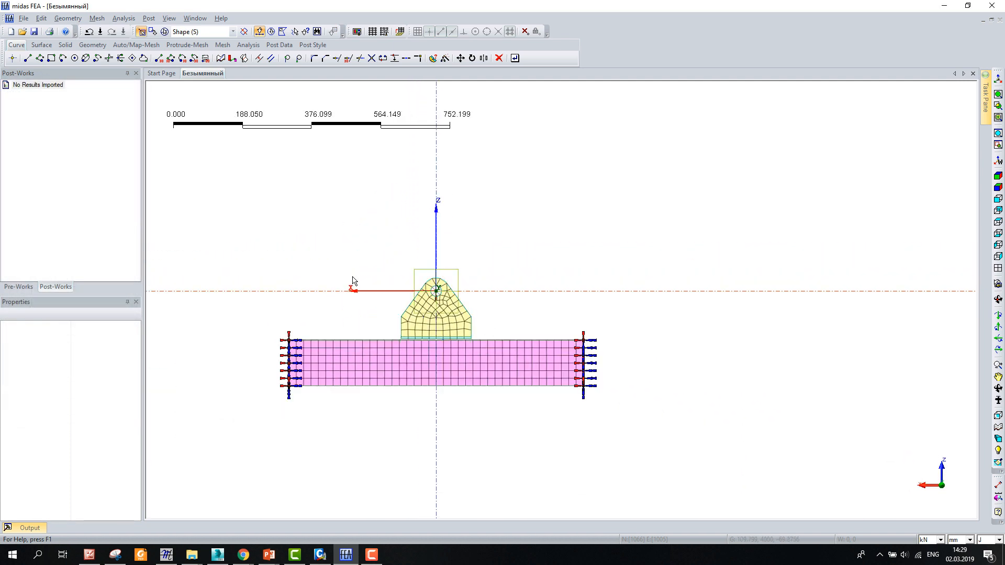
Add a Linear Static analysis case named Welded connection example with all element, BC and Load sets activated
{"action": "left_click", "coordinate": [124, 18]}
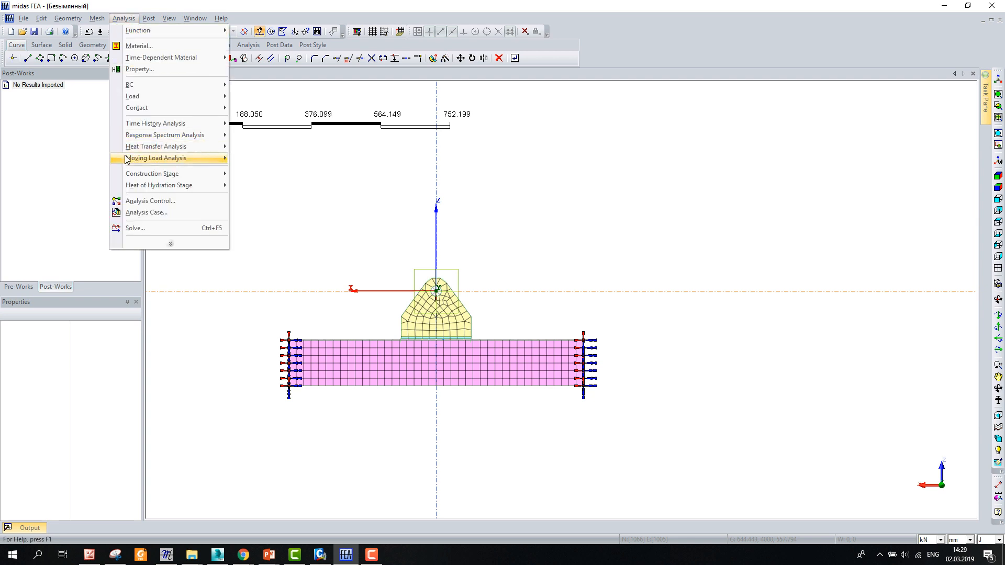
{"action": "left_click", "coordinate": [137, 211]}
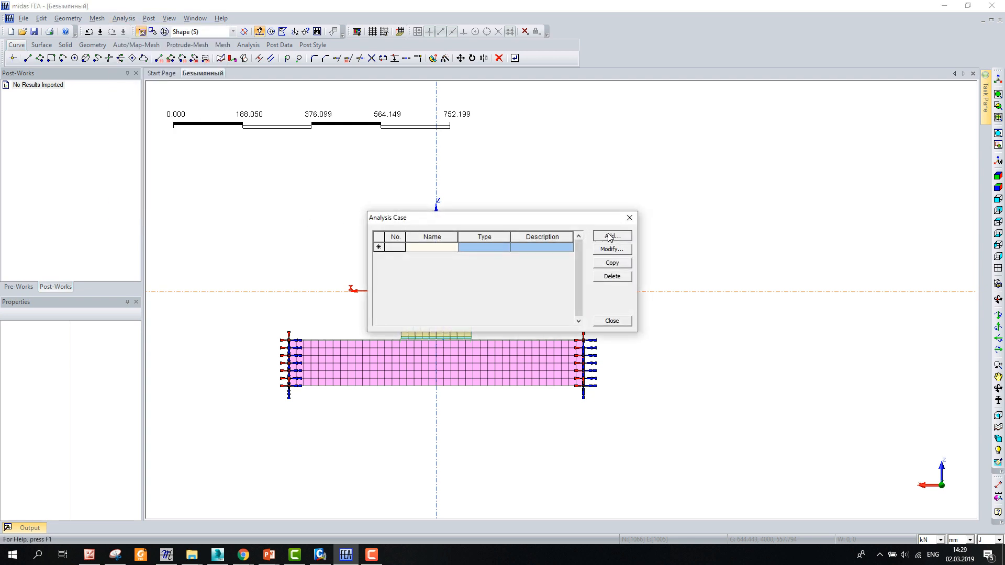
{"action": "left_click", "coordinate": [612, 235]}
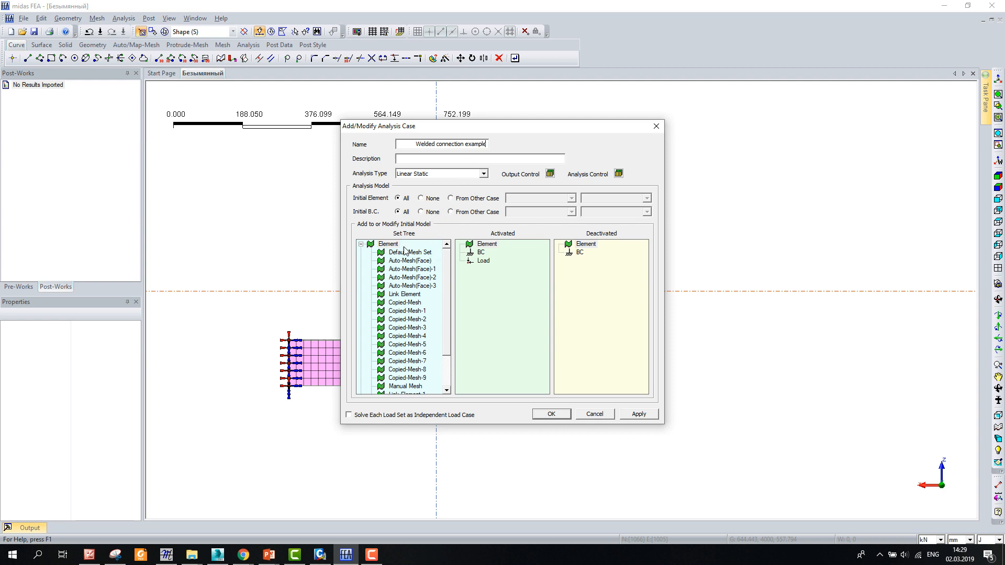
{"action": "scroll", "coordinate": [391, 352], "scroll_direction": "down", "scroll_amount": 2}
{"action": "left_click", "coordinate": [385, 378], "text": "shift"}
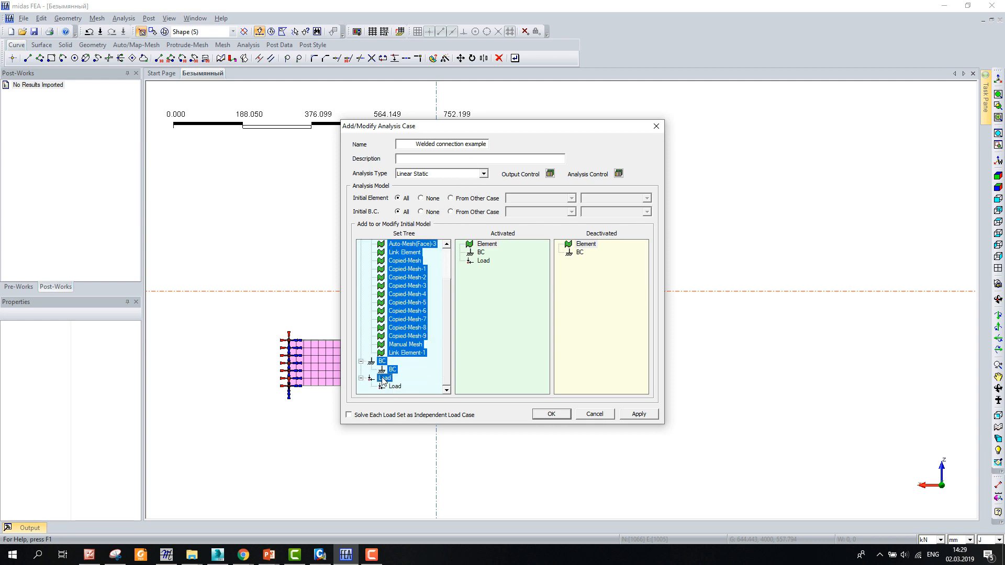
{"action": "left_click_drag", "start_coordinate": [384, 378], "coordinate": [500, 369]}
{"action": "left_click", "coordinate": [561, 414]}
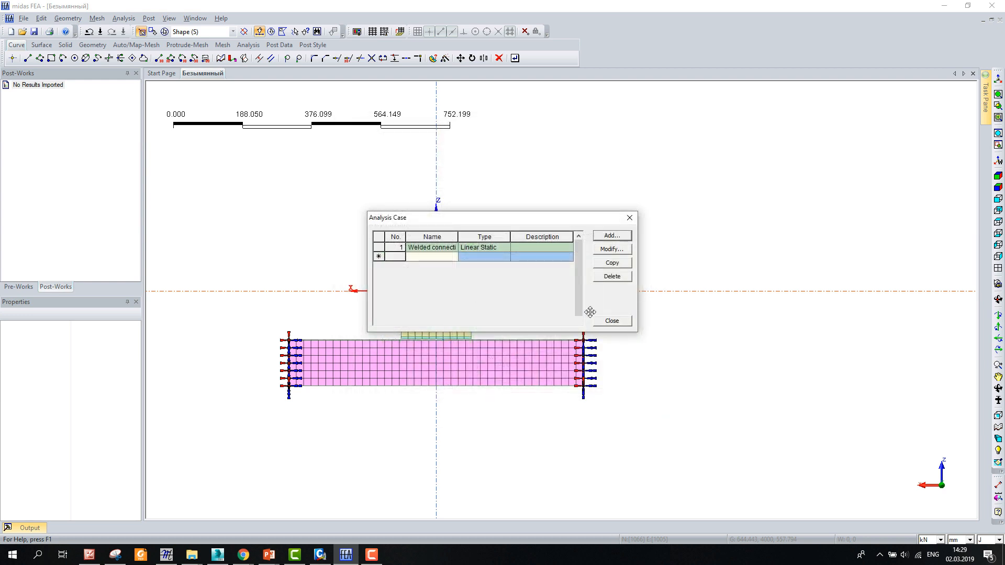
{"action": "left_click", "coordinate": [611, 321]}
Save the model as Part_2_Welds, solve the analysis case, and show the whole model in an oblique view
{"action": "left_click", "coordinate": [248, 45]}
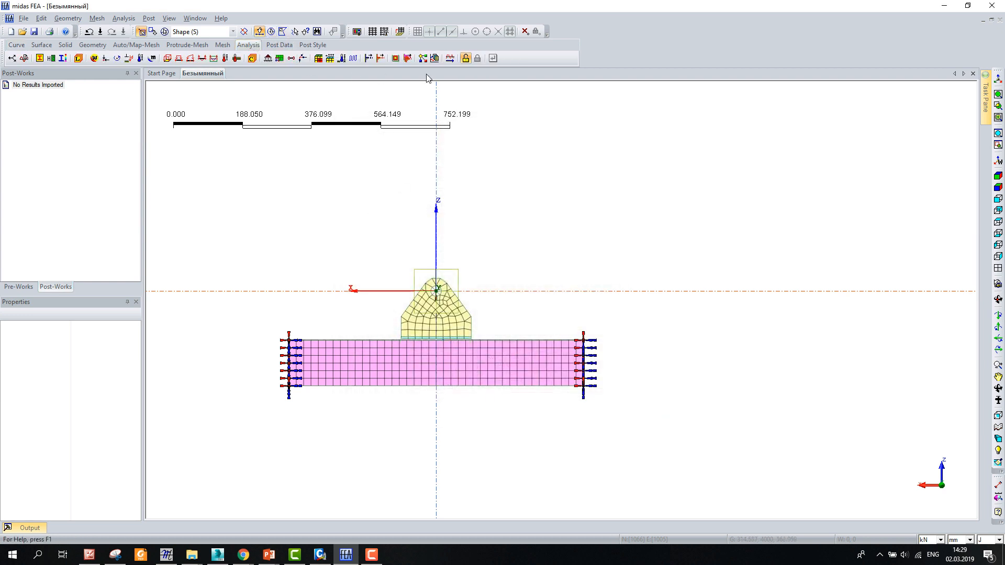
{"action": "left_click", "coordinate": [449, 58]}
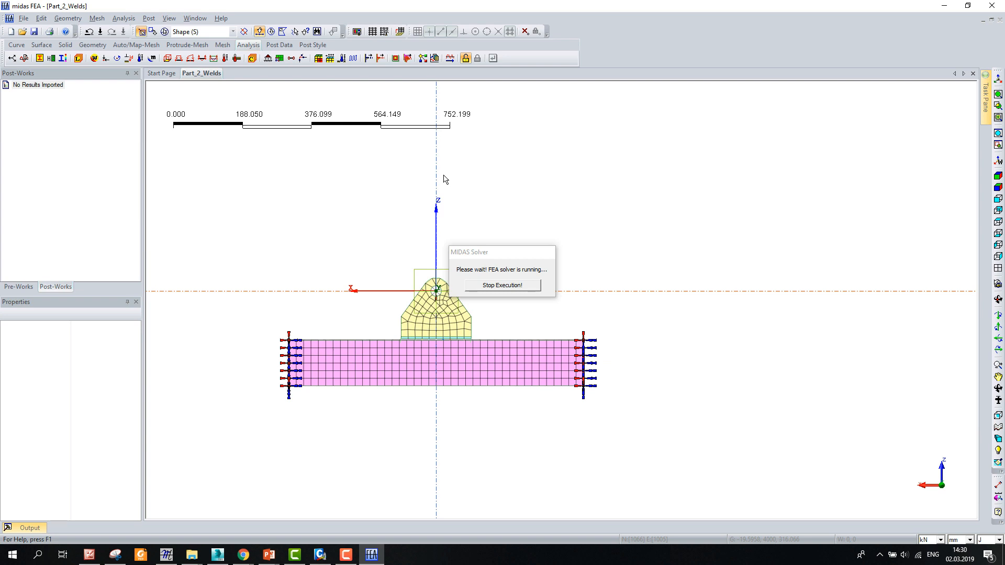
{"action": "scroll", "coordinate": [422, 289], "scroll_direction": "down", "scroll_amount": 3}
{"action": "middle_click_drag", "start_coordinate": [423, 348], "coordinate": [401, 389]}
{"action": "scroll", "coordinate": [399, 317], "scroll_direction": "up", "scroll_amount": 4}
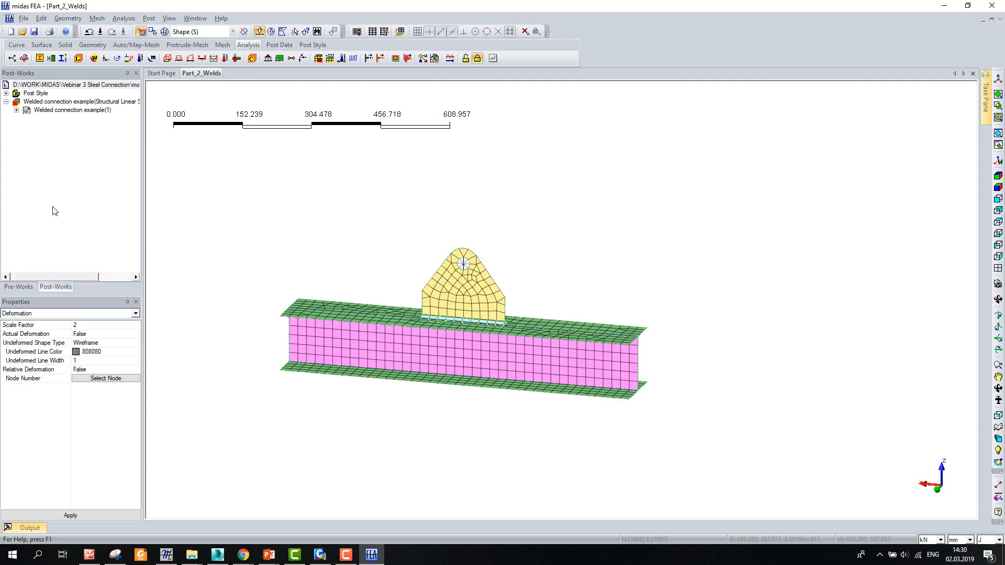
Plot the total displacement DXYZ(V) of the welded connection as a contour on the deformed shape
{"action": "left_click", "coordinate": [16, 110]}
{"action": "left_click", "coordinate": [16, 110]}
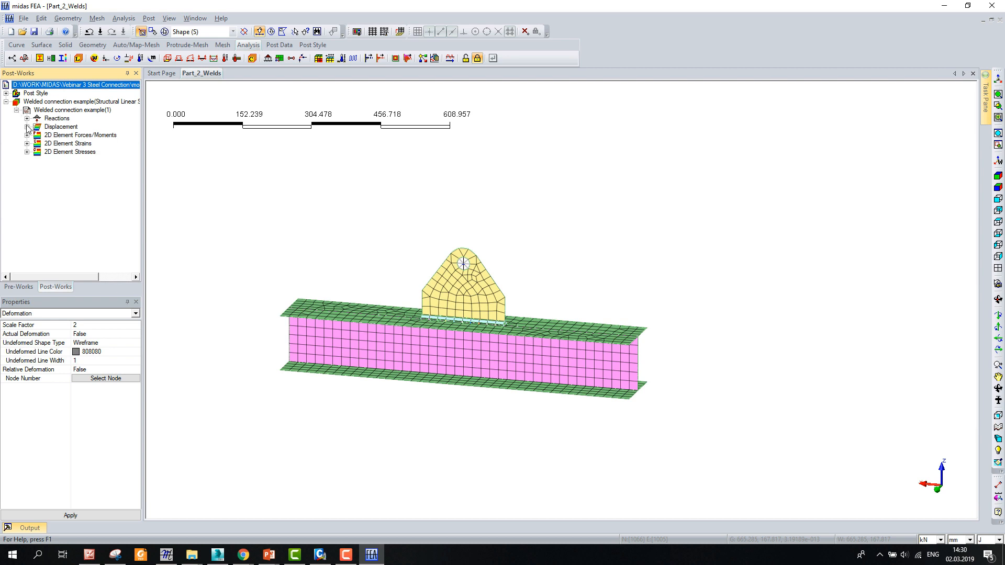
{"action": "left_click", "coordinate": [27, 127]}
{"action": "double_click", "coordinate": [65, 160]}
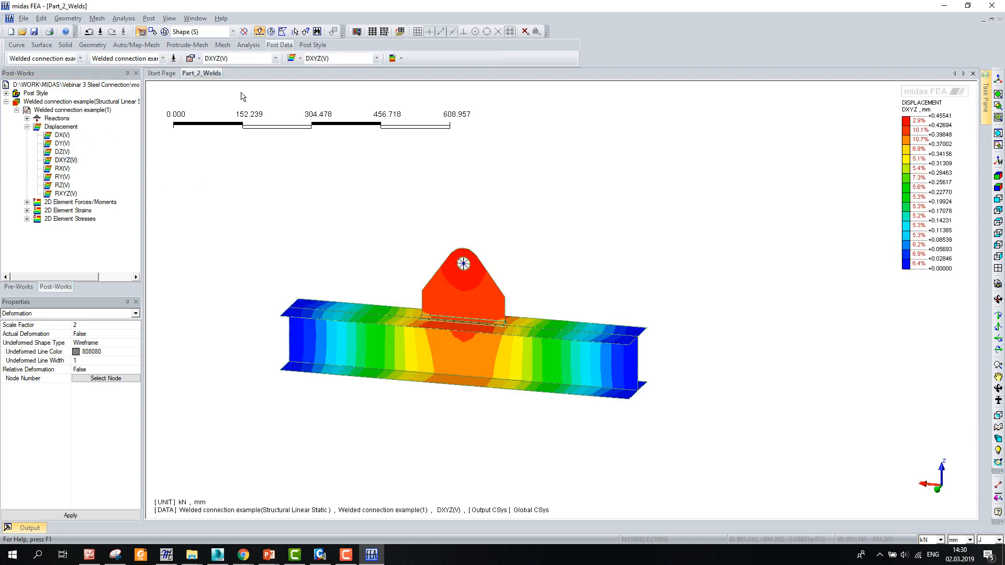
{"action": "left_click", "coordinate": [298, 58]}
{"action": "left_click", "coordinate": [319, 92]}
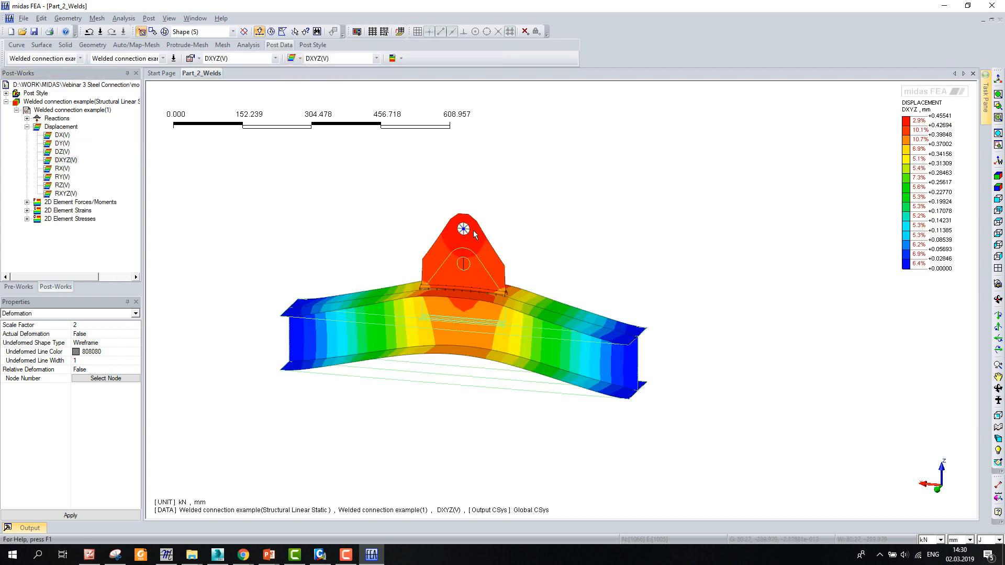
Hide all geometry surfaces so only the deformed contour plot remains, and inspect the deformed beam and lug
{"action": "left_click", "coordinate": [19, 286]}
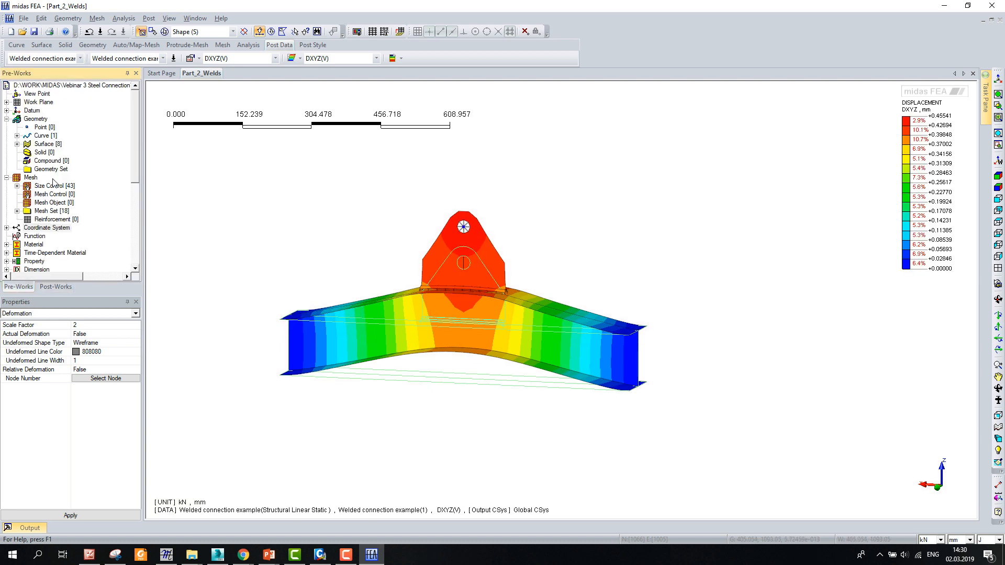
{"action": "right_click", "coordinate": [49, 145]}
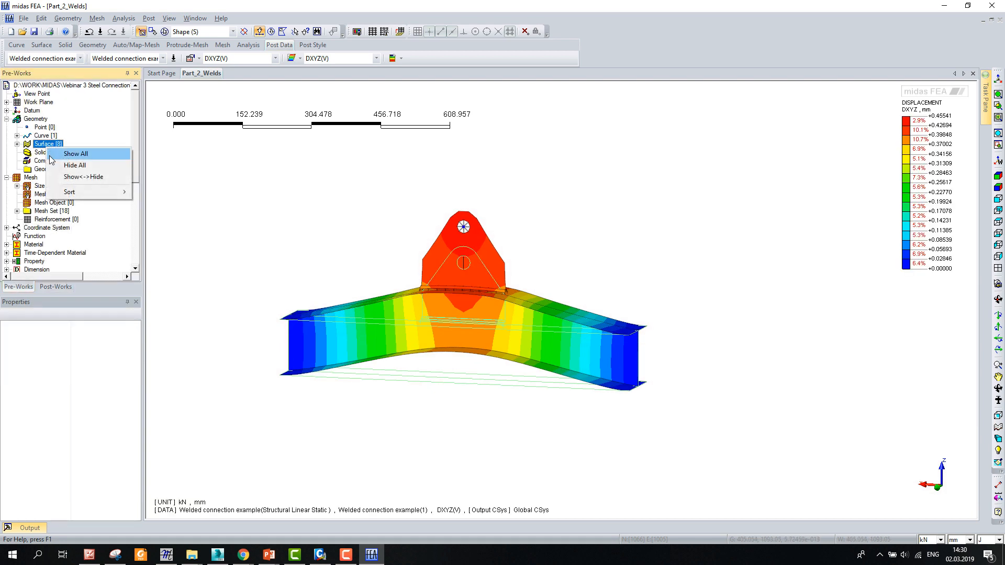
{"action": "left_click", "coordinate": [57, 166]}
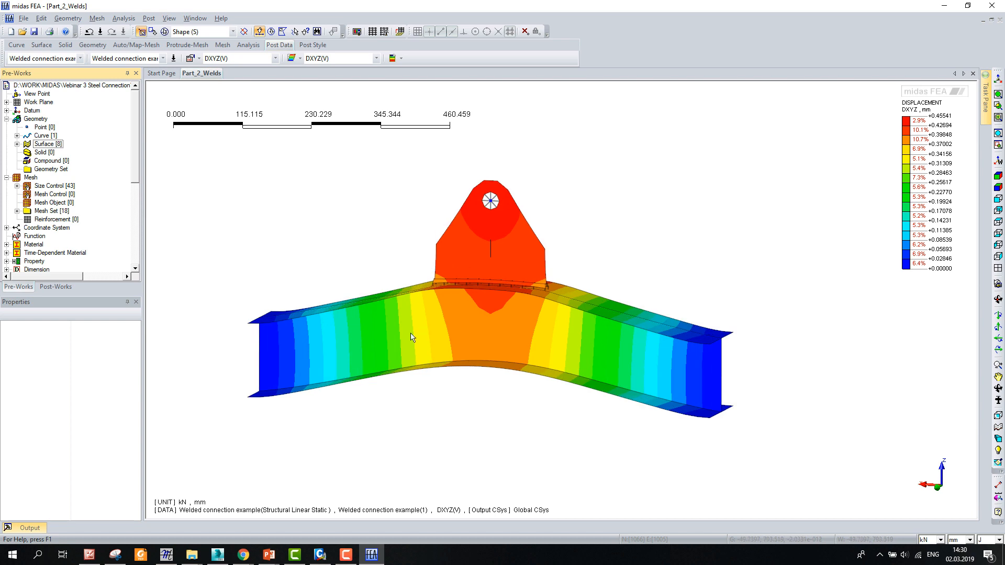
{"action": "scroll", "coordinate": [490, 285], "scroll_direction": "up", "scroll_amount": 7}
{"action": "middle_click_drag", "start_coordinate": [489, 285], "coordinate": [381, 290]}
{"action": "scroll", "coordinate": [382, 290], "scroll_direction": "down", "scroll_amount": 5}
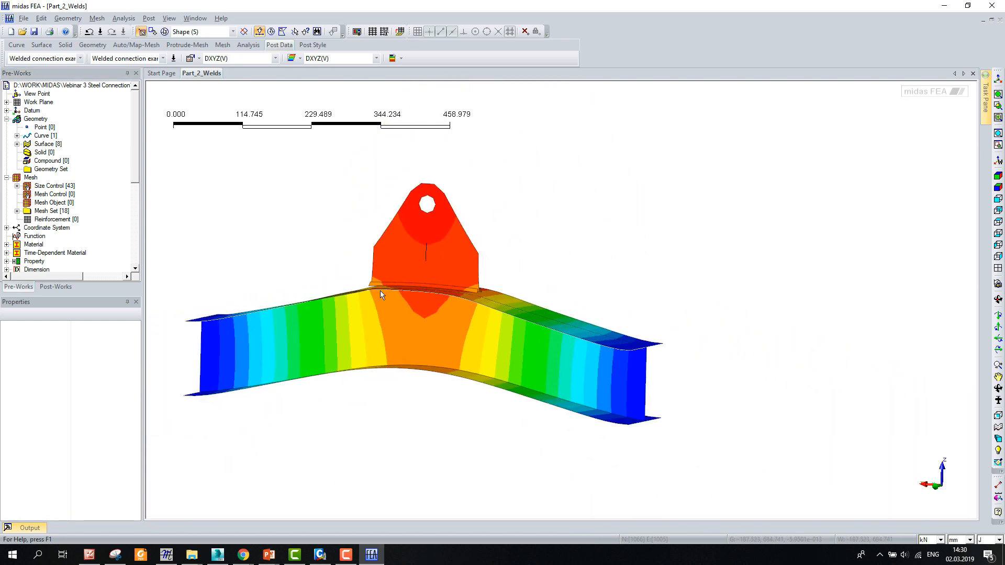
Plot the 2D element stress result LO-Plate, Top, von Mises Stress and inspect the welds at the lug's base
{"action": "left_click", "coordinate": [55, 286]}
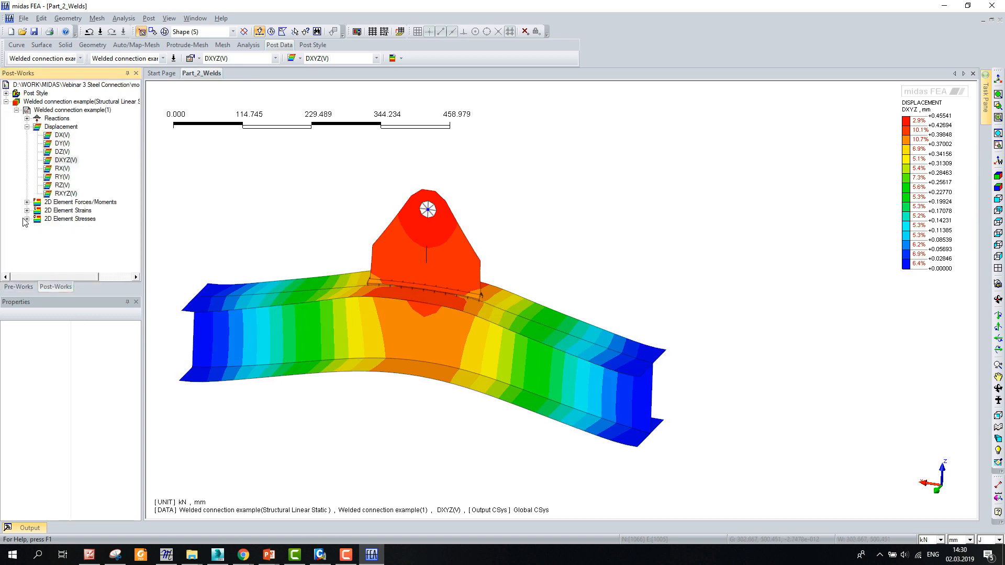
{"action": "left_click", "coordinate": [26, 219]}
{"action": "double_click", "coordinate": [84, 194]}
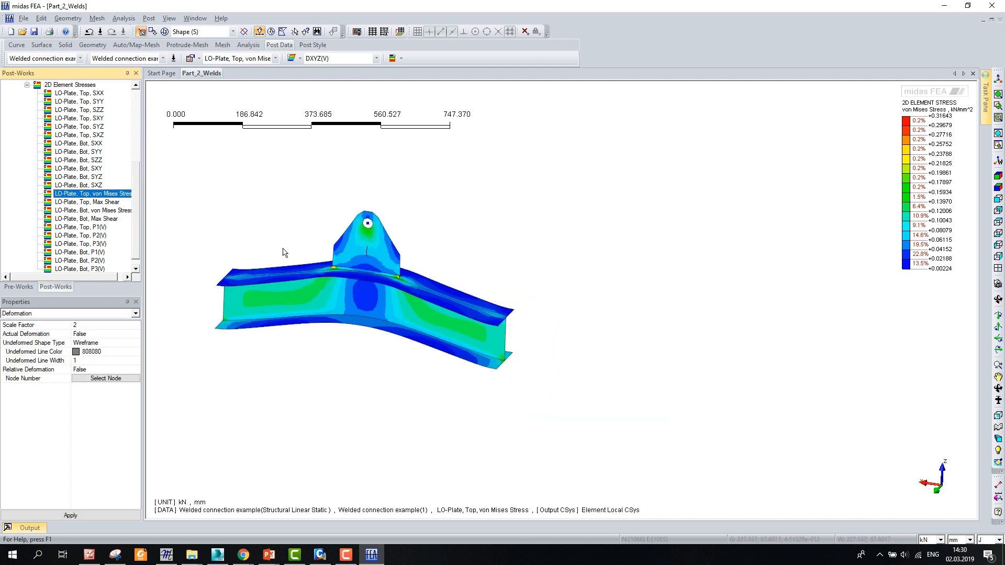
{"action": "scroll", "coordinate": [284, 253], "scroll_direction": "down", "scroll_amount": 1}
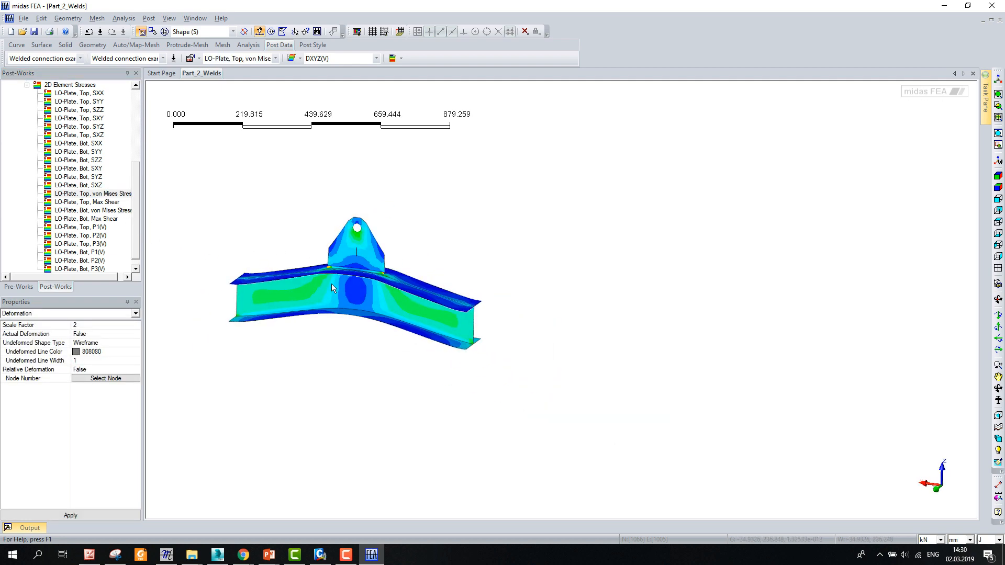
{"action": "scroll", "coordinate": [331, 284], "scroll_direction": "up", "scroll_amount": 11}
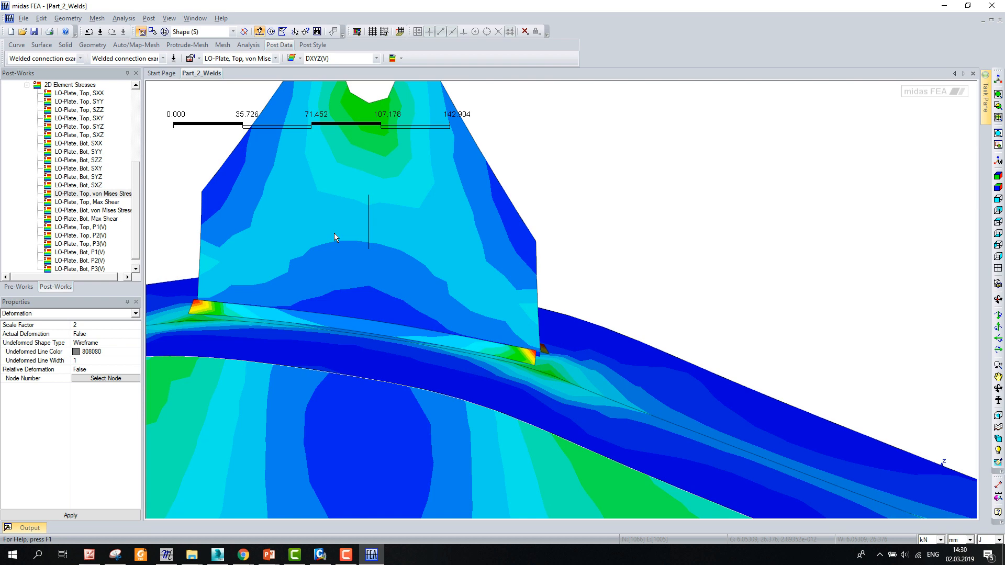
{"action": "scroll", "coordinate": [333, 233], "scroll_direction": "down", "scroll_amount": 2}
{"action": "scroll", "coordinate": [187, 251], "scroll_direction": "up", "scroll_amount": 1}
{"action": "scroll", "coordinate": [28, 199], "scroll_direction": "up", "scroll_amount": 1}
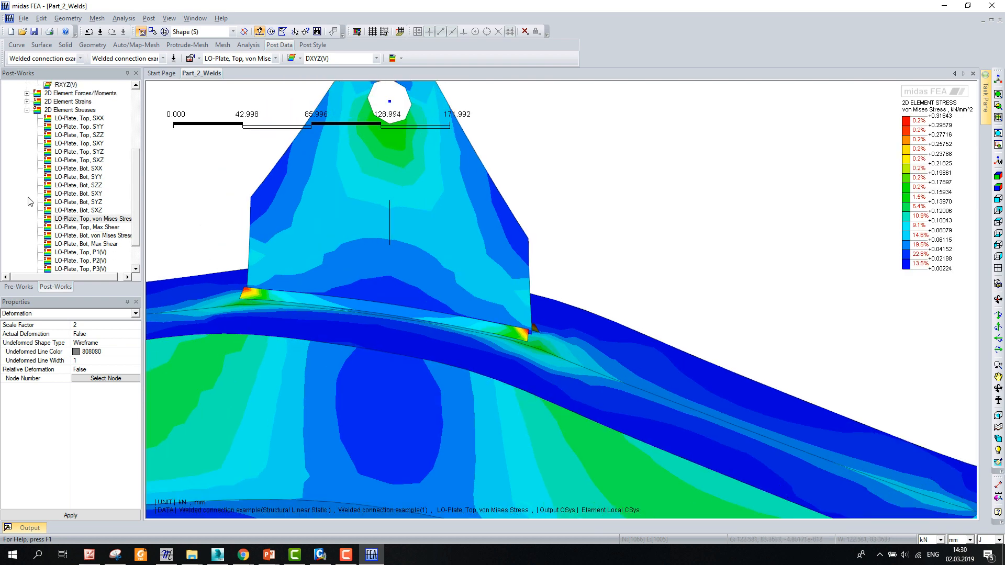
{"action": "scroll", "coordinate": [28, 168], "scroll_direction": "up", "scroll_amount": 4}
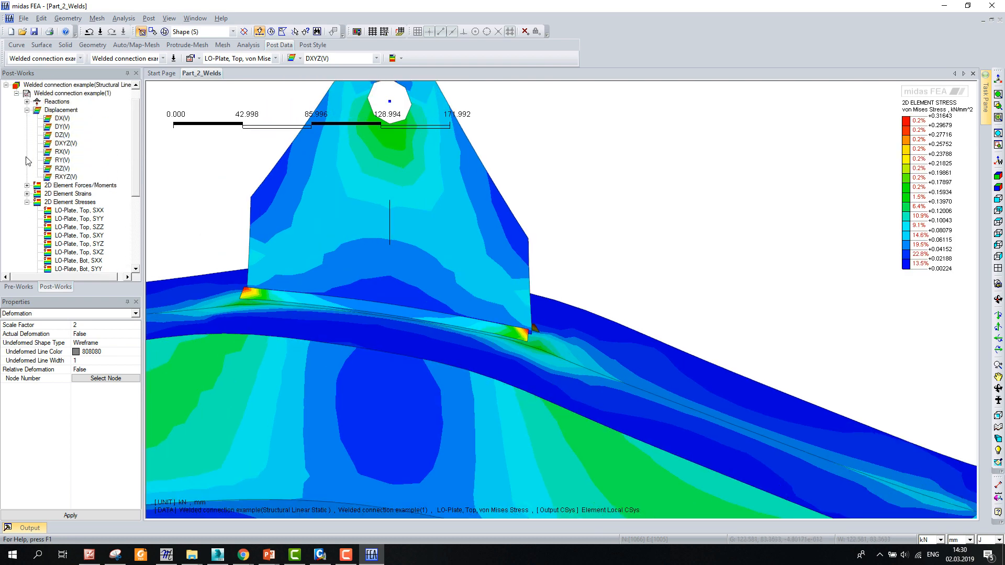
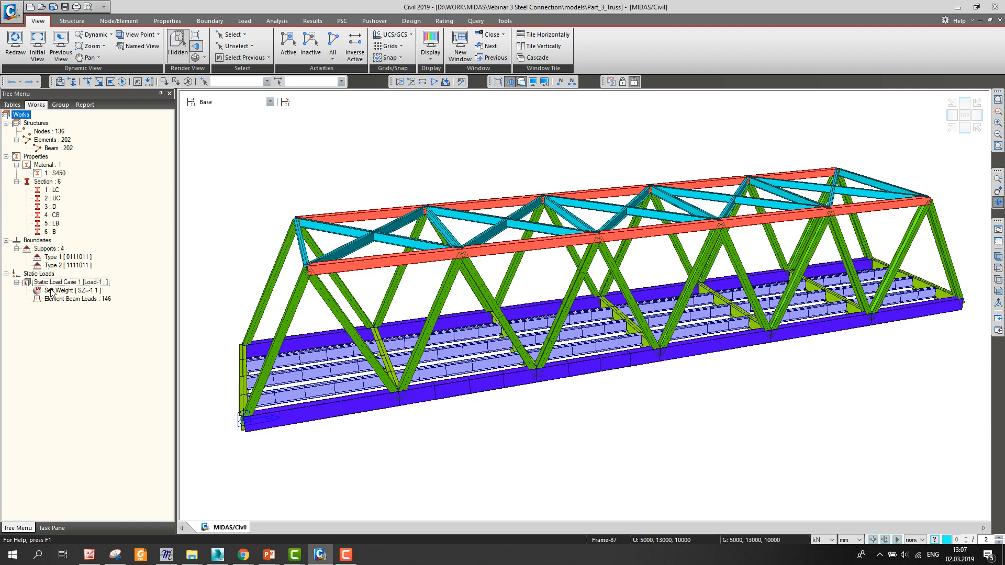
Show the Part_3_Truss model as a wireframe without hidden surfaces and turn on the display of its nodes
{"action": "middle_click_drag", "start_coordinate": [492, 374], "coordinate": [530, 383], "text": "ctrl"}
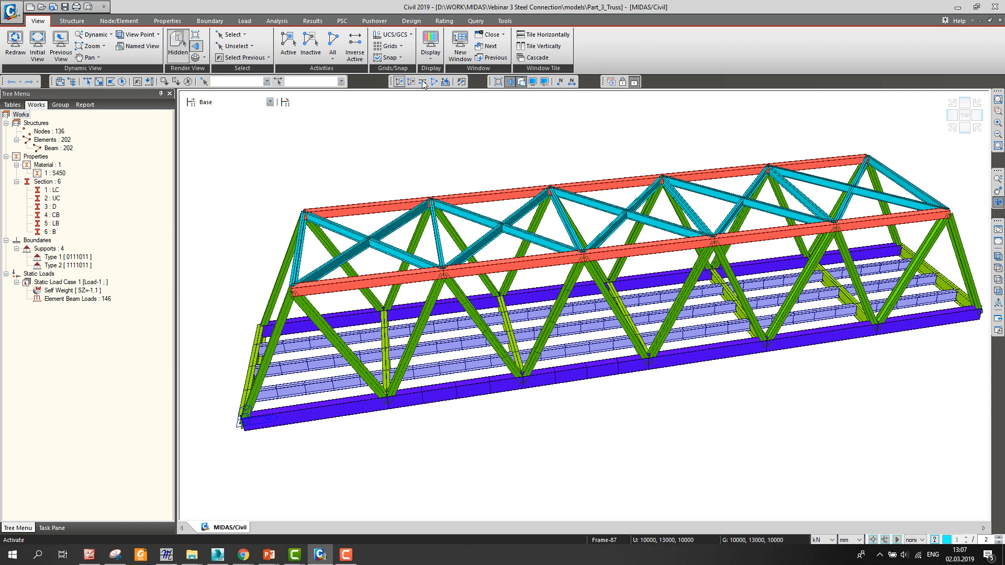
{"action": "left_click", "coordinate": [511, 82]}
{"action": "left_click", "coordinate": [98, 82]}
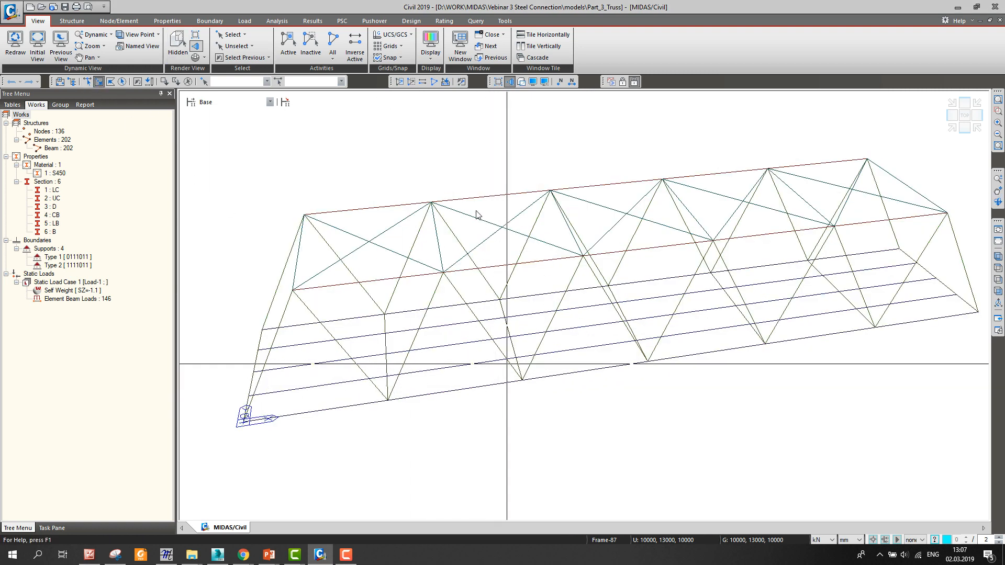
{"action": "key", "text": "ctrl+e"}
{"action": "left_click", "coordinate": [426, 214]}
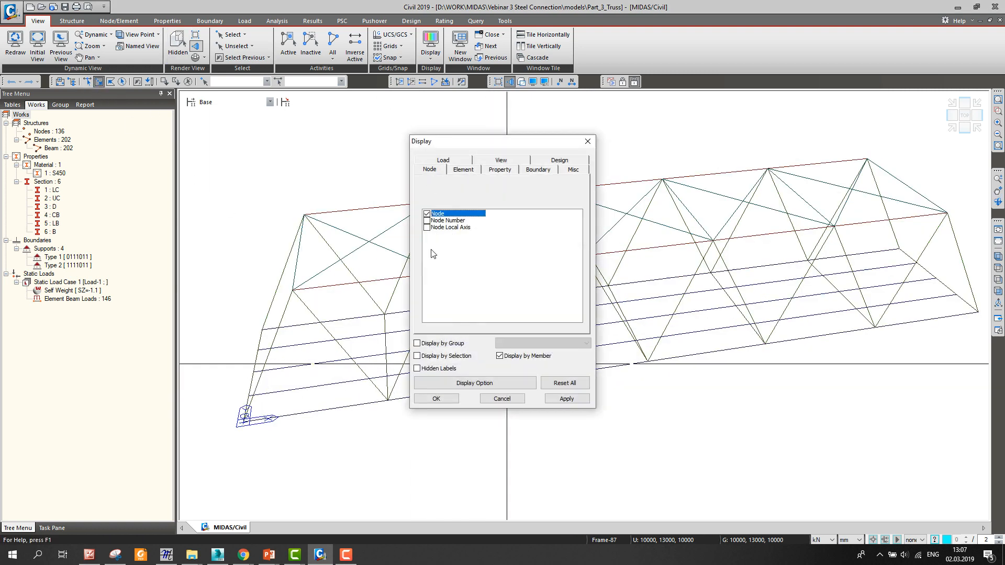
{"action": "left_click", "coordinate": [445, 396]}
Activate only the members meeting at one lower-chord joint of the truss, show their full sections, and fit and rotate the view
{"action": "left_click_drag", "start_coordinate": [481, 378], "coordinate": [494, 395]}
{"action": "left_click_drag", "start_coordinate": [496, 352], "coordinate": [518, 373]}
{"action": "key", "text": "F2"}
{"action": "left_click", "coordinate": [521, 82]}
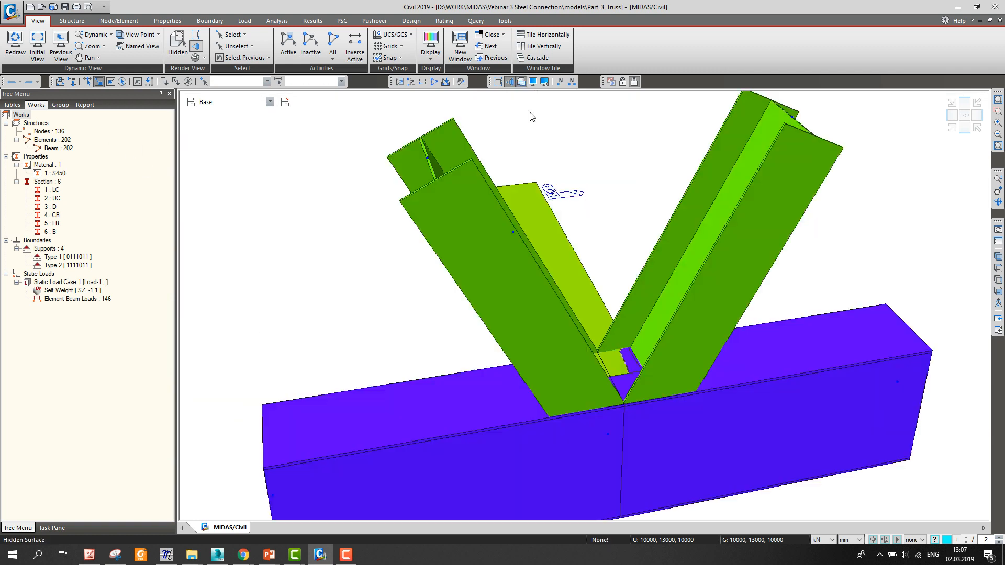
{"action": "left_click", "coordinate": [998, 147]}
{"action": "left_click", "coordinate": [998, 207]}
{"action": "left_click_drag", "start_coordinate": [691, 236], "coordinate": [702, 287]}
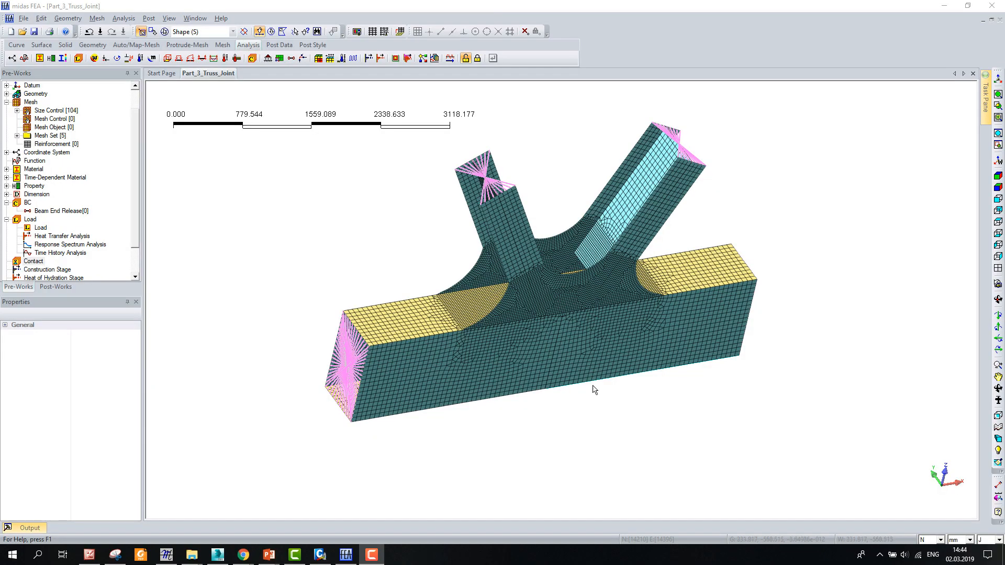
Compare the truss joint's shell mesh in midas FEA with the matching beam members and nodes in midas Civil
{"action": "mouse_move", "coordinate": [632, 400]}
{"action": "left_mouse_down"}
{"action": "mouse_move", "coordinate": [590, 403]}
{"action": "mouse_move", "coordinate": [592, 489]}
{"action": "mouse_move", "coordinate": [637, 294]}
{"action": "mouse_move", "coordinate": [615, 280]}
{"action": "mouse_move", "coordinate": [554, 349]}
{"action": "left_mouse_up"}
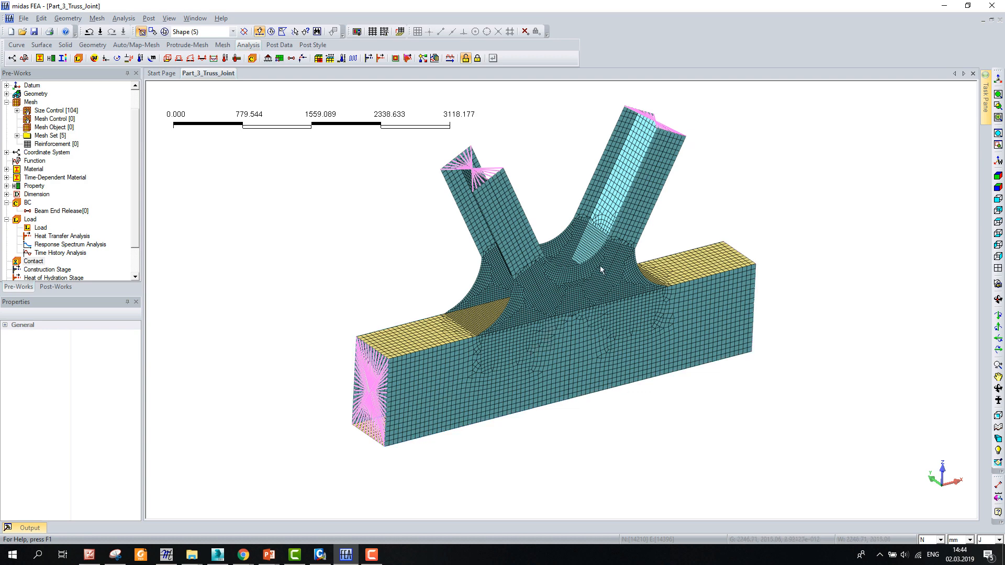
{"action": "mouse_move", "coordinate": [428, 396]}
{"action": "left_mouse_down"}
{"action": "mouse_move", "coordinate": [444, 419]}
{"action": "mouse_move", "coordinate": [400, 410]}
{"action": "mouse_move", "coordinate": [530, 240]}
{"action": "mouse_move", "coordinate": [526, 218]}
{"action": "mouse_move", "coordinate": [548, 233]}
{"action": "mouse_move", "coordinate": [464, 328]}
{"action": "mouse_move", "coordinate": [411, 367]}
{"action": "left_mouse_up"}
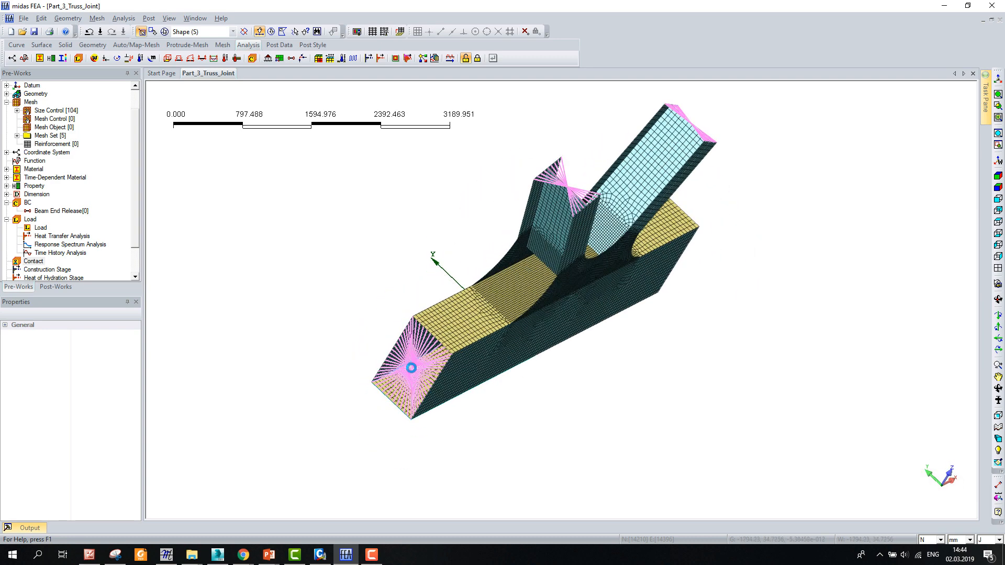
{"action": "left_click", "coordinate": [319, 554]}
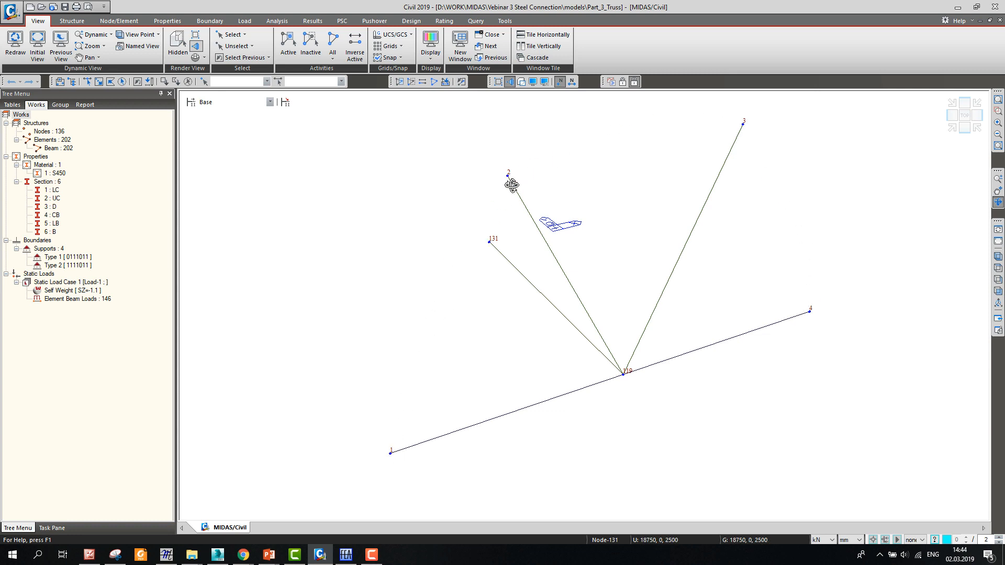
{"action": "key", "text": "alt+Tab"}
{"action": "middle_click_drag", "start_coordinate": [605, 273], "coordinate": [610, 345]}
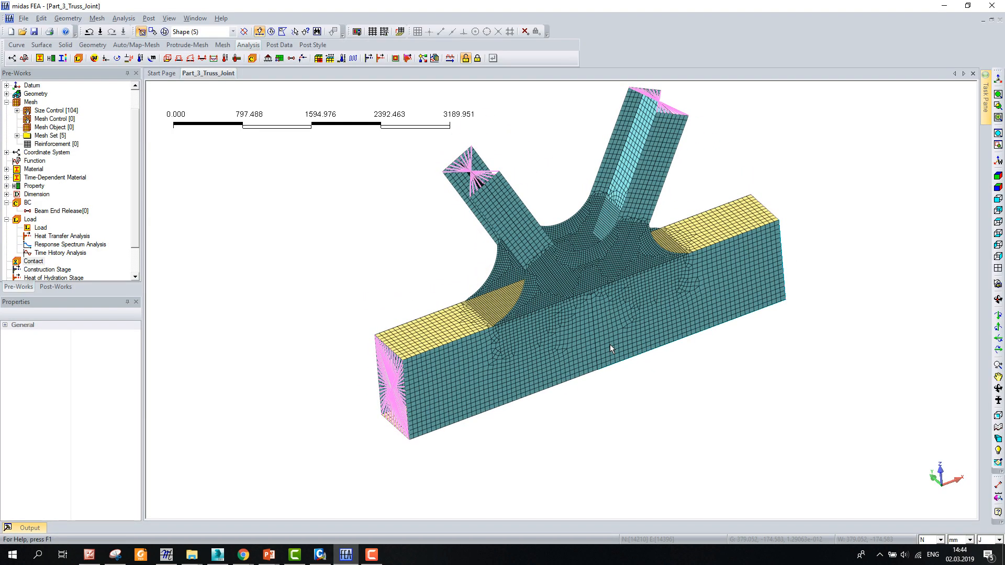
{"action": "scroll", "coordinate": [541, 375], "scroll_direction": "down", "scroll_amount": 2}
{"action": "middle_click_drag", "start_coordinate": [588, 349], "coordinate": [610, 292]}
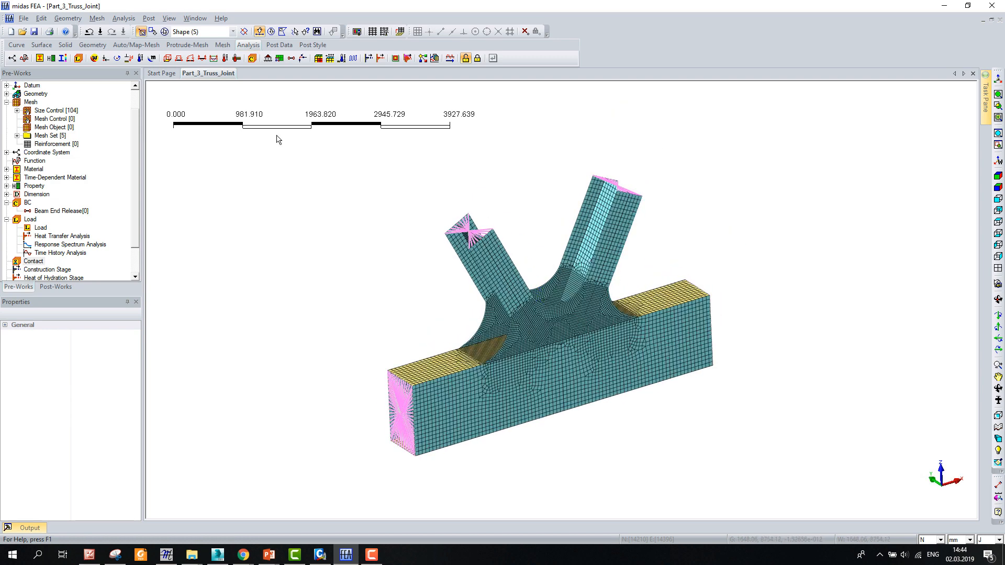
Start a nodal displacement load in load set Load and select the rigid-link centre node at the chord's near end
{"action": "left_click", "coordinate": [121, 19]}
{"action": "mouse_move", "coordinate": [146, 98]}
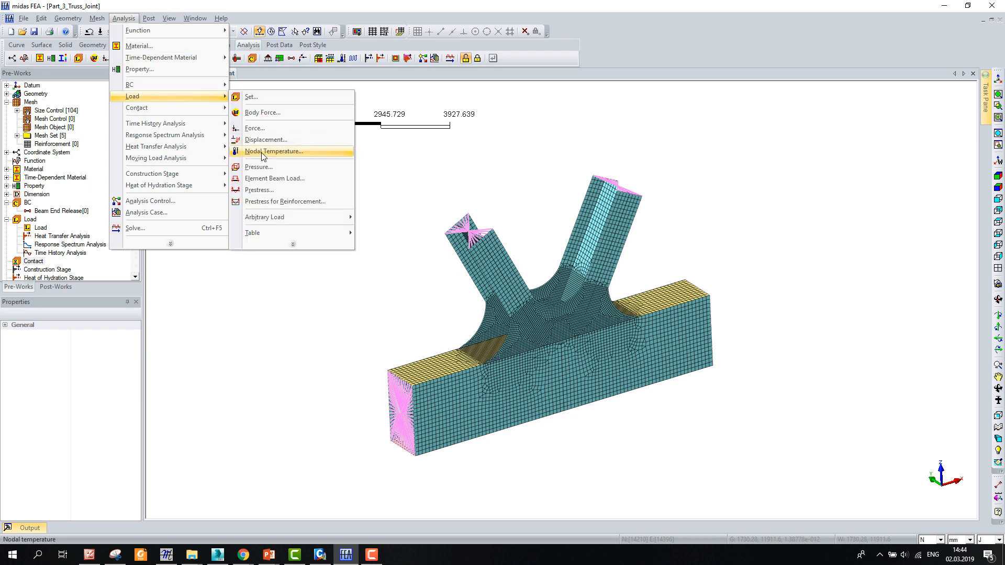
{"action": "left_click", "coordinate": [293, 244]}
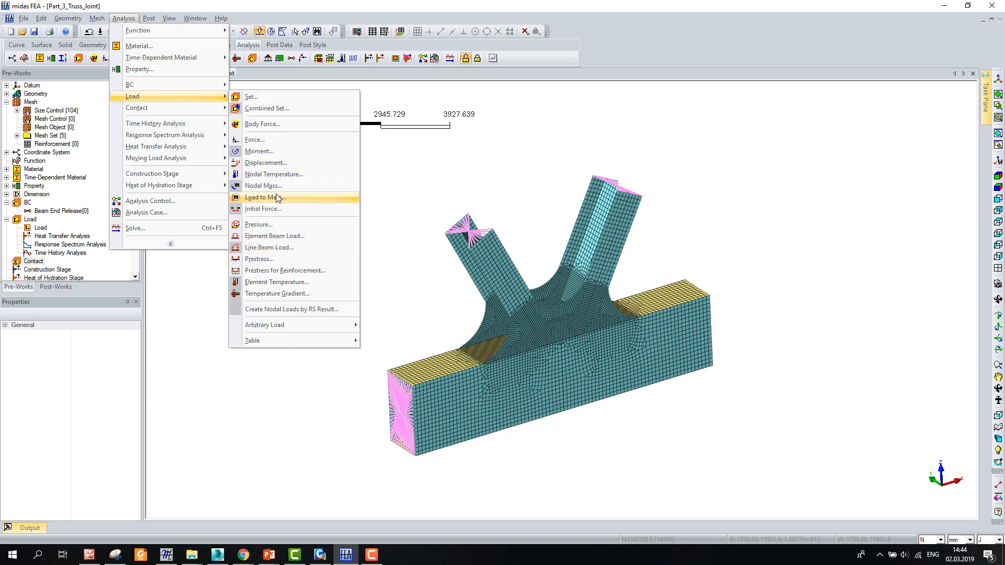
{"action": "left_click", "coordinate": [267, 163]}
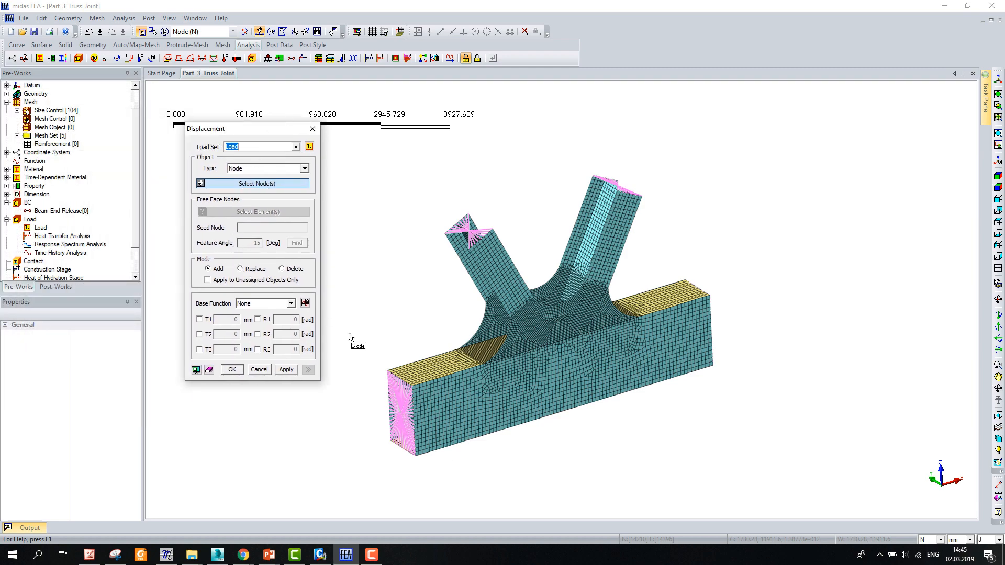
{"action": "scroll", "coordinate": [403, 410], "scroll_direction": "up", "scroll_amount": 5}
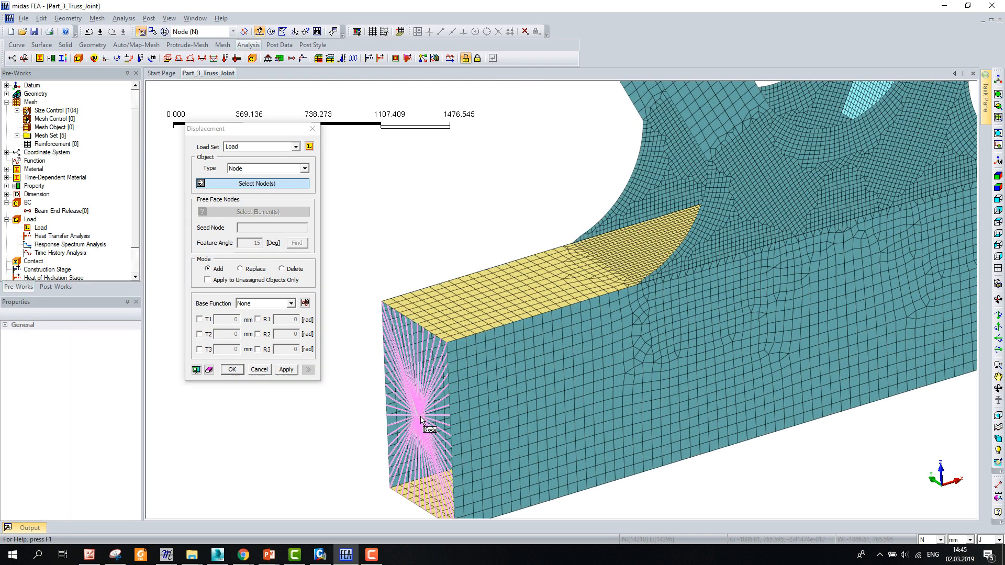
{"action": "left_click", "coordinate": [420, 418]}
Add the rigid-link centre nodes of both diagonals and of the chord's far end to the displacement load's selection
{"action": "scroll", "coordinate": [469, 379], "scroll_direction": "down", "scroll_amount": 5}
{"action": "scroll", "coordinate": [543, 253], "scroll_direction": "up", "scroll_amount": 6}
{"action": "scroll", "coordinate": [542, 252], "scroll_direction": "up", "scroll_amount": 1}
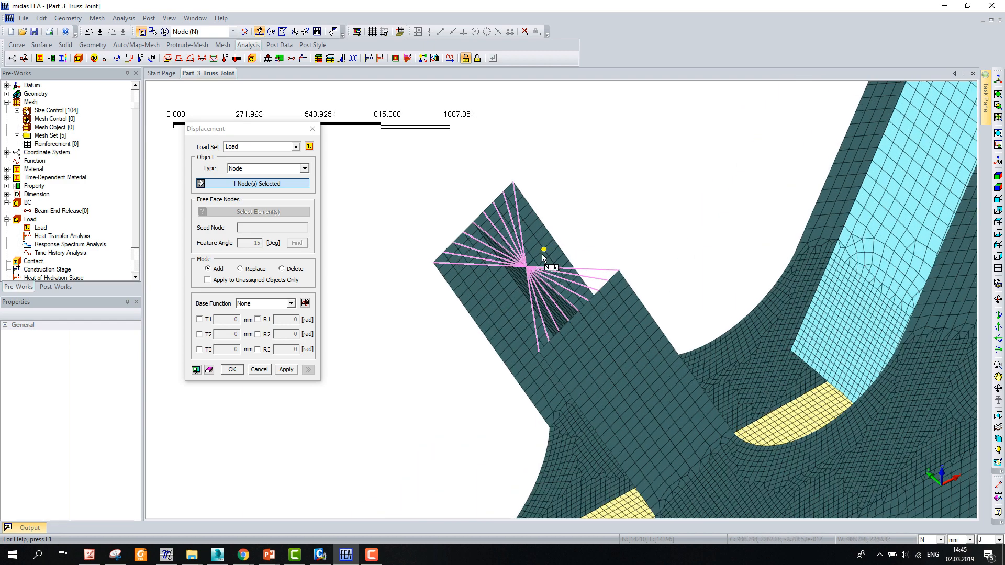
{"action": "left_click", "coordinate": [526, 268]}
{"action": "scroll", "coordinate": [526, 269], "scroll_direction": "down", "scroll_amount": 5}
{"action": "scroll", "coordinate": [701, 194], "scroll_direction": "up", "scroll_amount": 5}
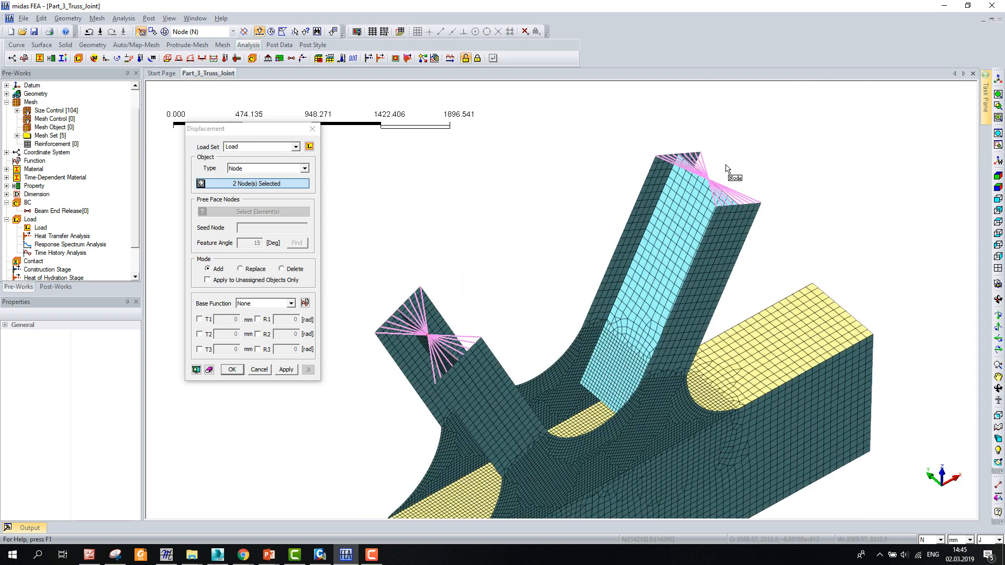
{"action": "scroll", "coordinate": [695, 195], "scroll_direction": "down", "scroll_amount": 5}
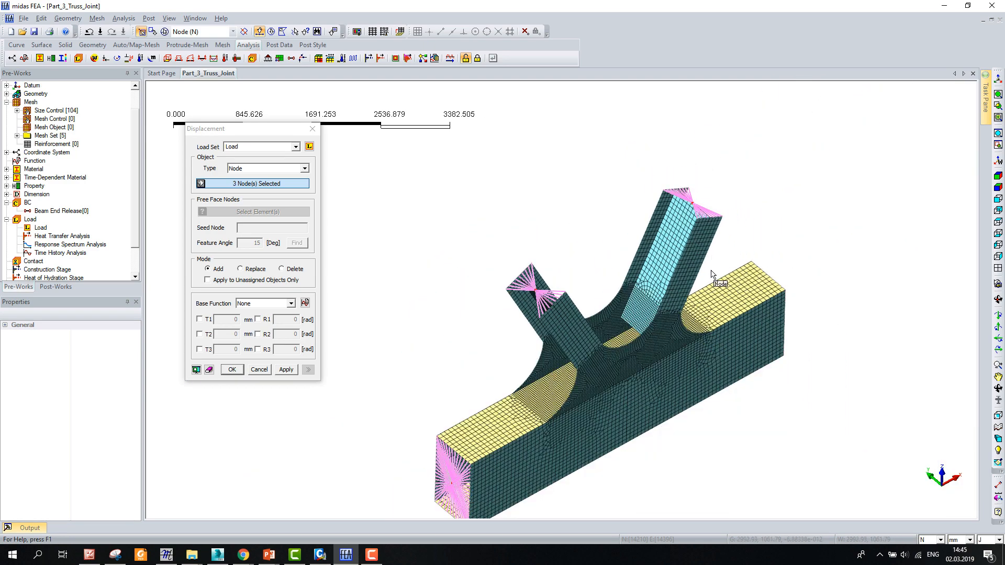
{"action": "scroll", "coordinate": [812, 337], "scroll_direction": "up", "scroll_amount": 6}
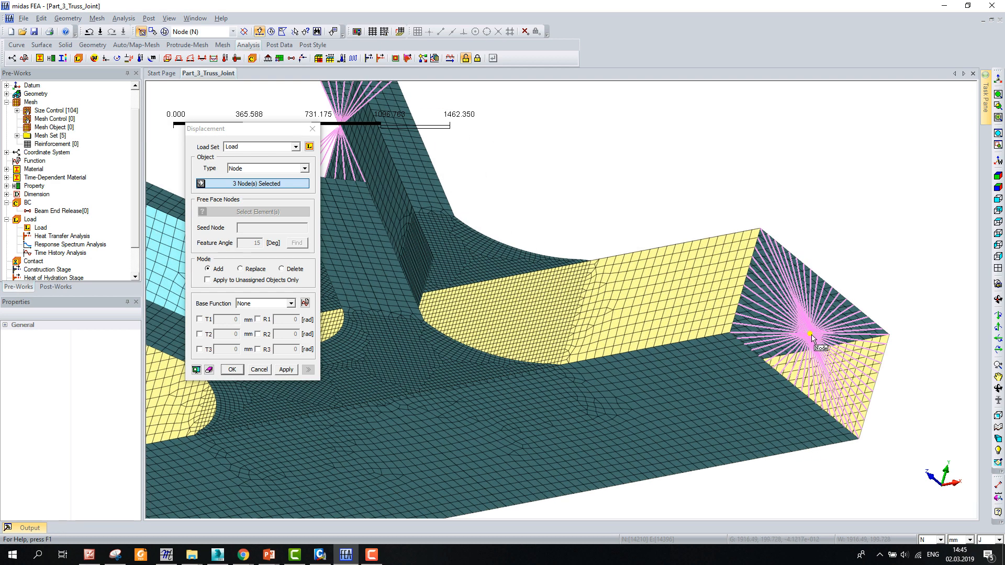
{"action": "left_click", "coordinate": [811, 335]}
{"action": "scroll", "coordinate": [811, 335], "scroll_direction": "down", "scroll_amount": 8}
{"action": "middle_click_drag", "start_coordinate": [724, 346], "coordinate": [765, 374]}
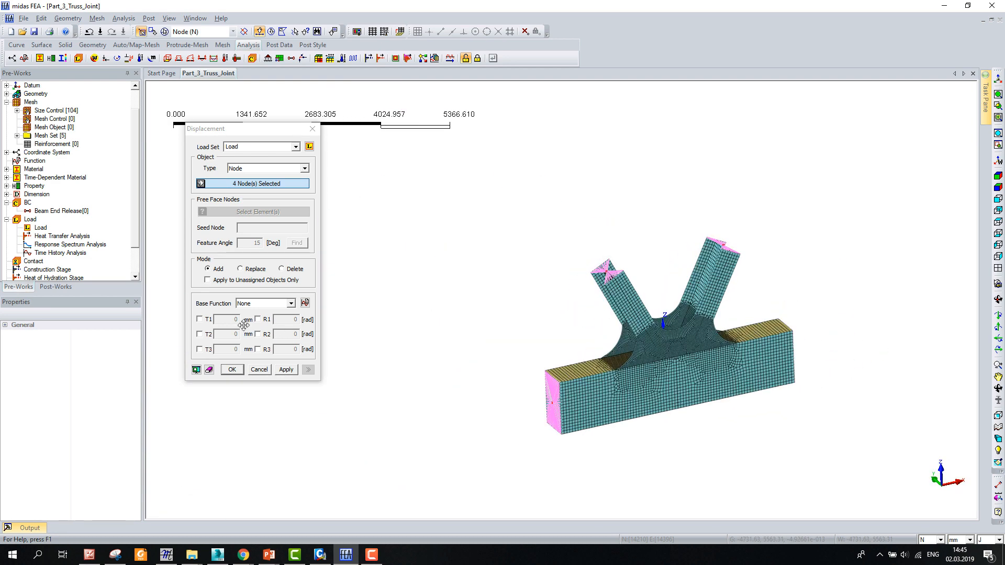
Enable displacement components T1, T2, T3, R1, R2 and R3 with values of 0 and create the load on the selected nodes
{"action": "left_click", "coordinate": [199, 319]}
{"action": "left_click", "coordinate": [199, 334]}
{"action": "left_click", "coordinate": [199, 349]}
{"action": "left_click", "coordinate": [257, 349]}
{"action": "left_click", "coordinate": [257, 333]}
{"action": "left_click", "coordinate": [258, 319]}
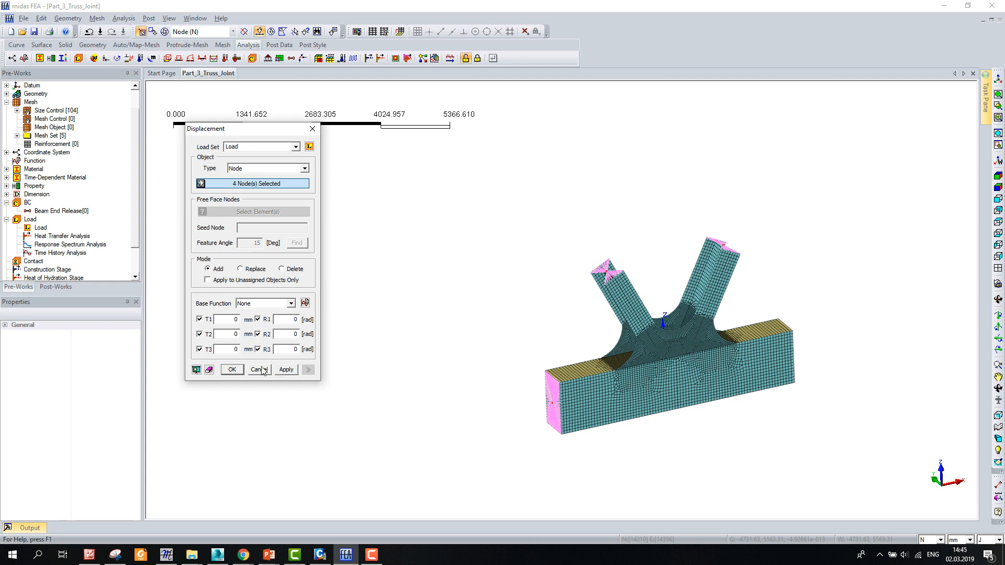
{"action": "left_click", "coordinate": [232, 370]}
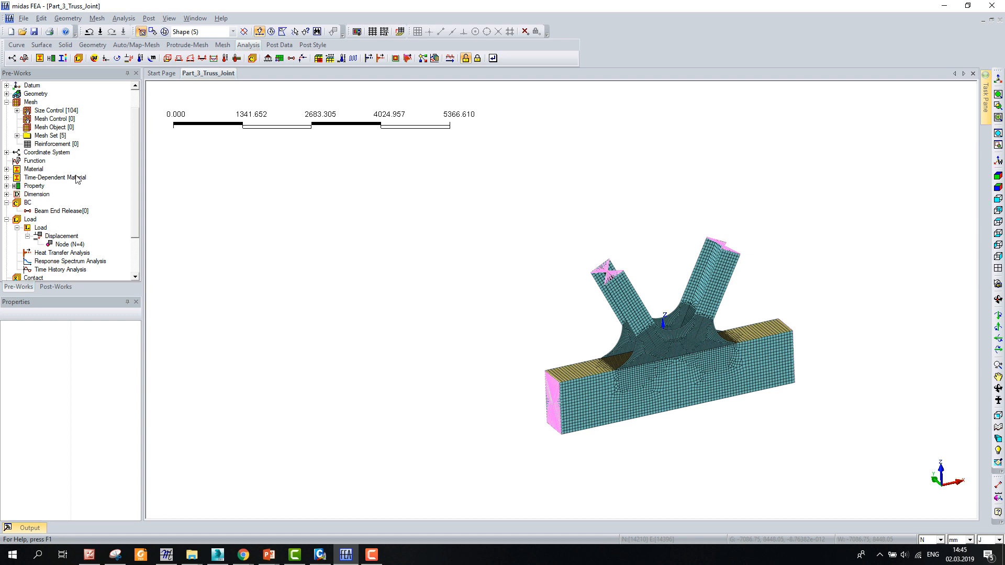
Open the table of the nodal displacement load and select the T1 to R3 cells of all four nodes
{"action": "scroll", "coordinate": [141, 220], "scroll_direction": "down", "scroll_amount": 2}
{"action": "right_click", "coordinate": [68, 194]}
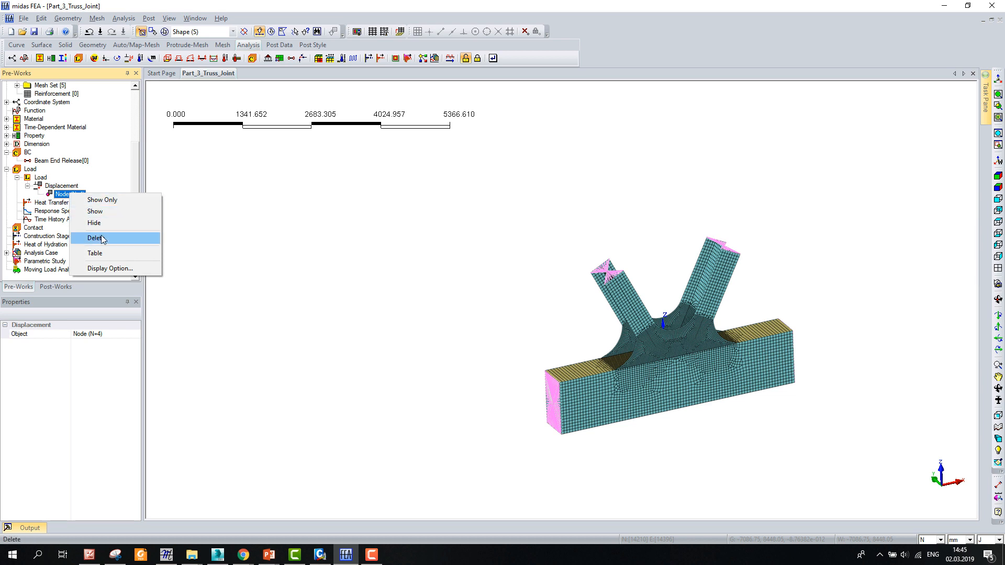
{"action": "left_click", "coordinate": [99, 255]}
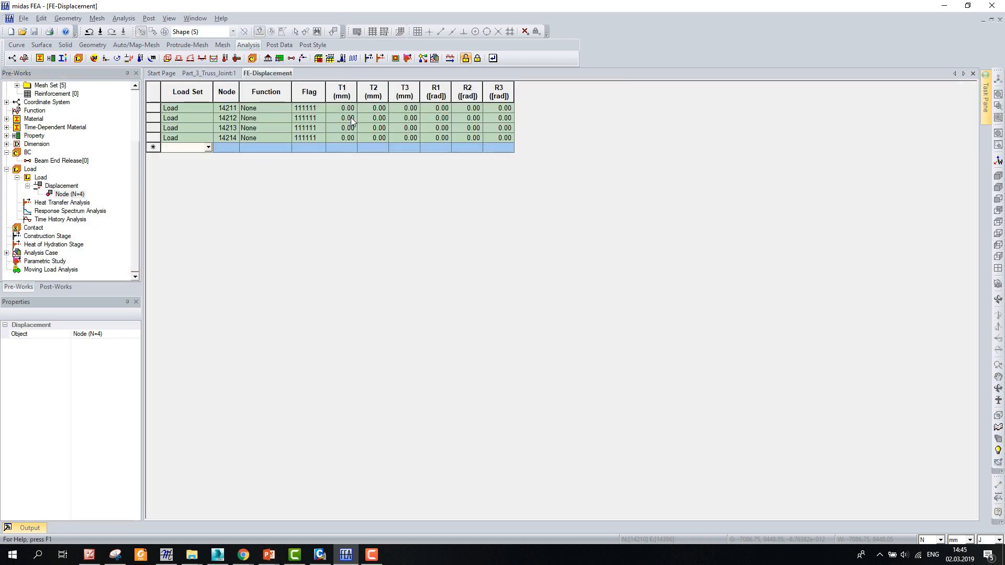
{"action": "left_click", "coordinate": [351, 108]}
{"action": "left_click_drag", "start_coordinate": [352, 111], "coordinate": [482, 146]}
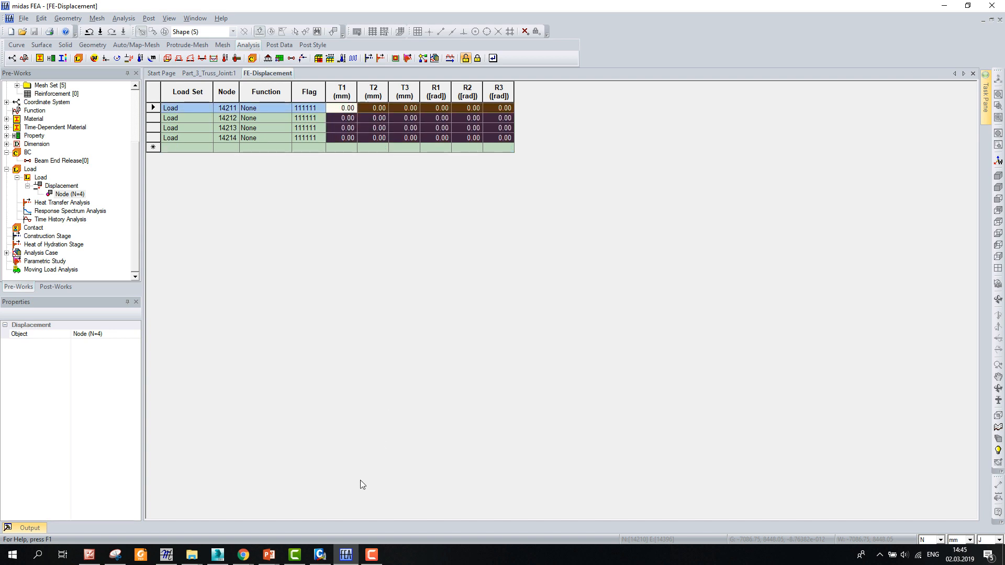
Switch to midas Civil and select the matching beam end nodes 1 to 4
{"action": "left_click", "coordinate": [320, 554]}
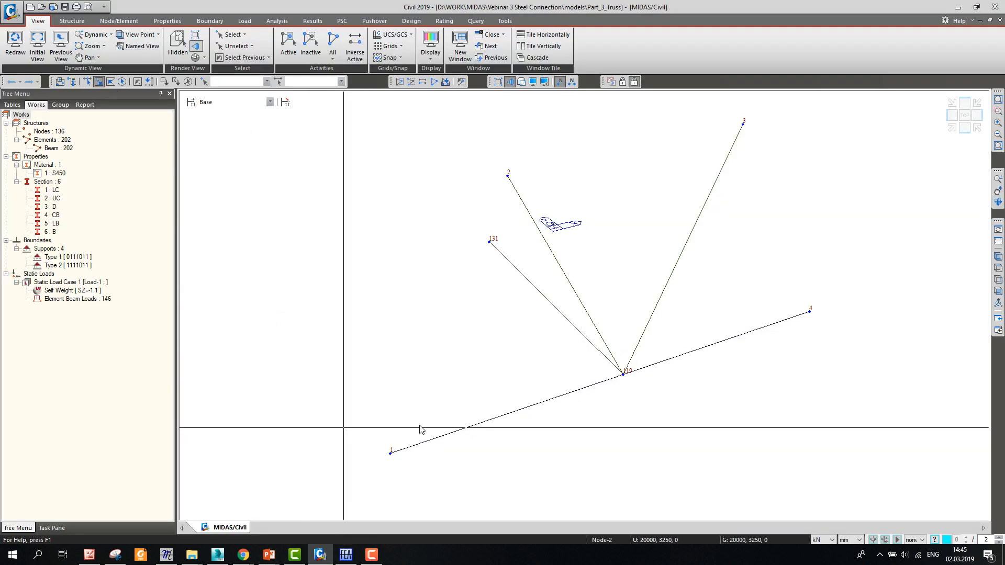
{"action": "left_click_drag", "start_coordinate": [517, 195], "coordinate": [529, 212]}
{"action": "left_click_drag", "start_coordinate": [727, 110], "coordinate": [768, 151]}
{"action": "left_click_drag", "start_coordinate": [806, 285], "coordinate": [852, 356]}
{"action": "left_click", "coordinate": [233, 82]}
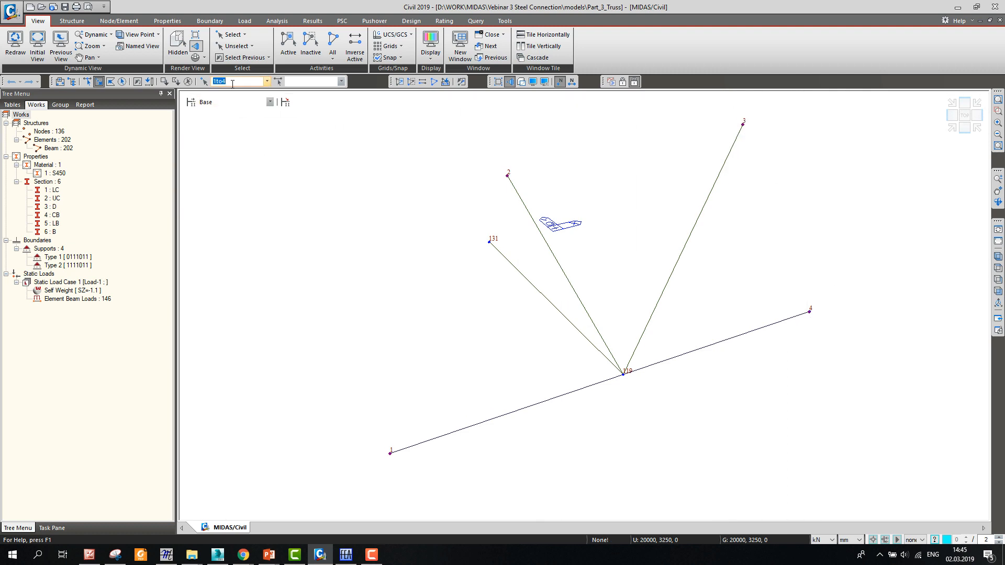
Generate the displacement results table for nodes 1to4 under load case Load-1(ST)
{"action": "left_click", "coordinate": [313, 21]}
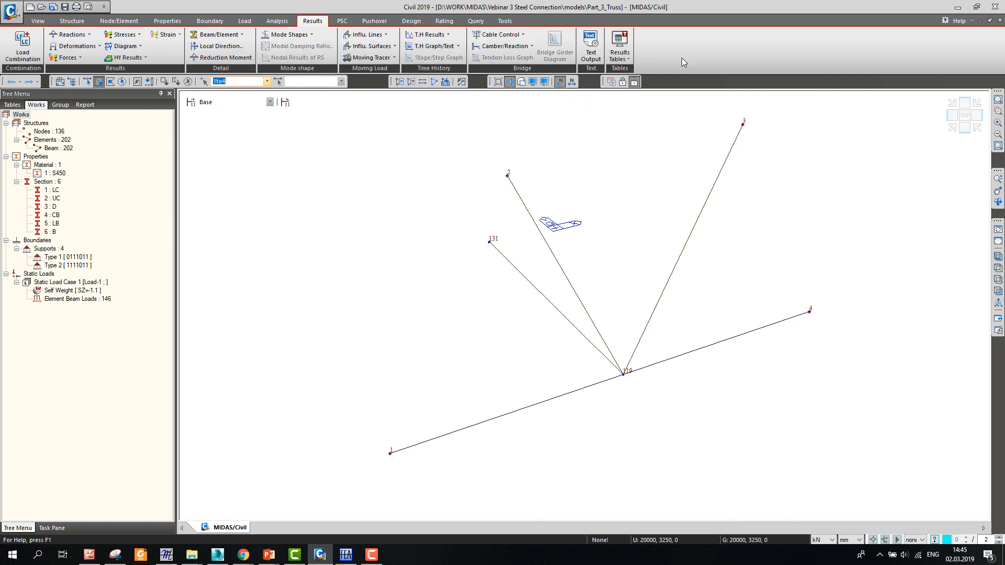
{"action": "left_click", "coordinate": [627, 59]}
{"action": "left_click", "coordinate": [645, 100]}
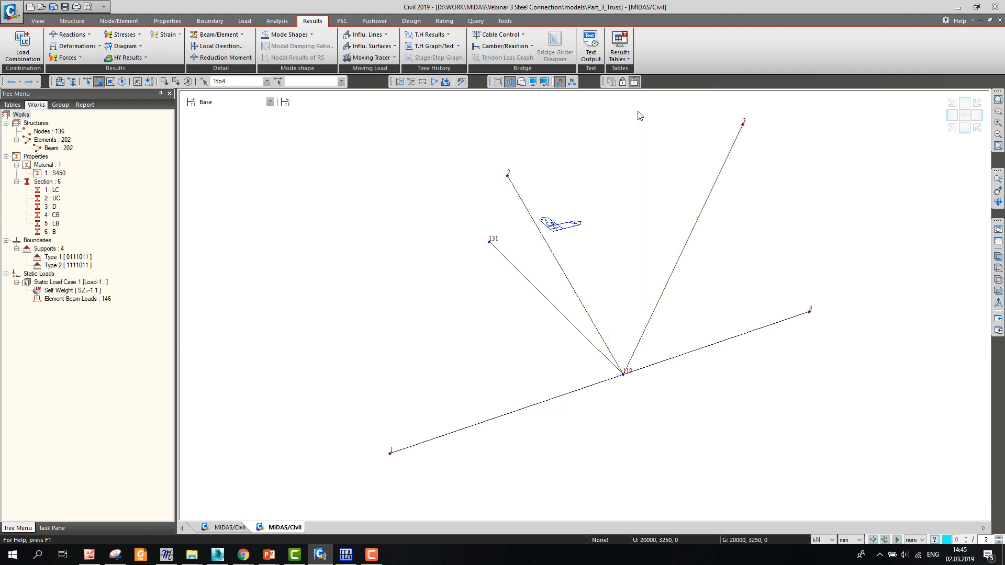
{"action": "left_click", "coordinate": [489, 242]}
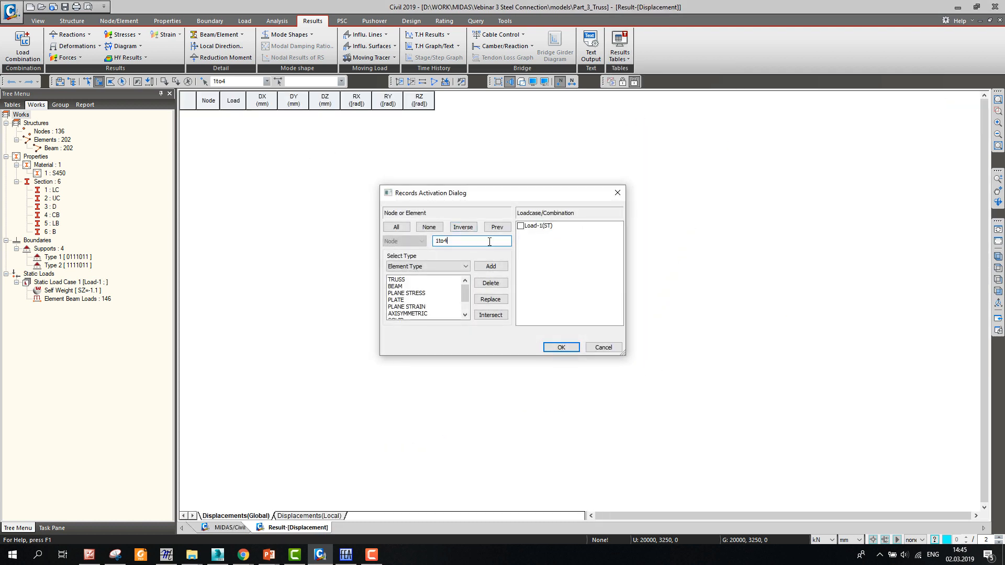
{"action": "left_click", "coordinate": [521, 226]}
{"action": "left_click", "coordinate": [561, 347]}
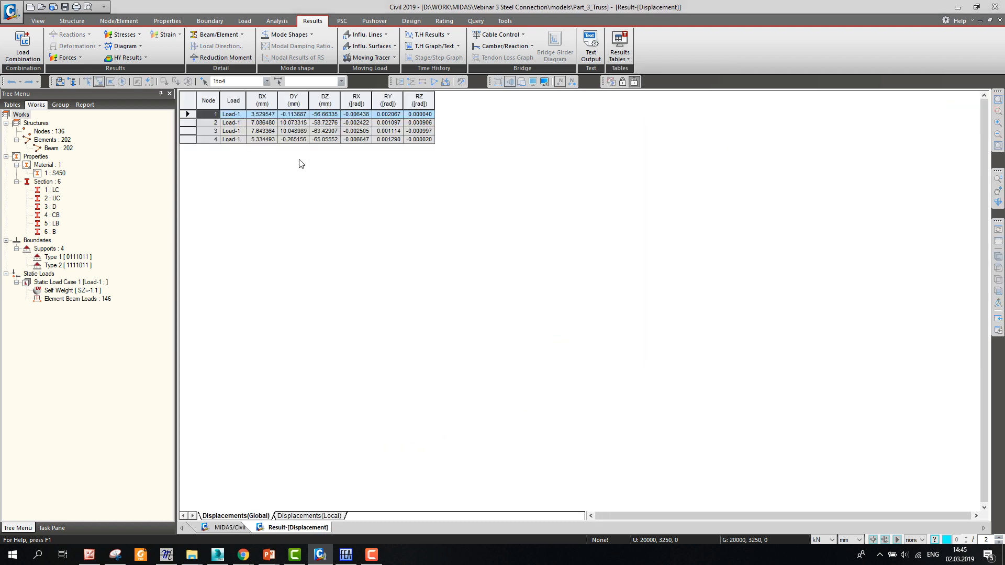
Copy the DX to RZ values of nodes 1 to 4 into the T1 to R3 columns of the midas FEA displacement table
{"action": "left_click_drag", "start_coordinate": [261, 114], "coordinate": [411, 145]}
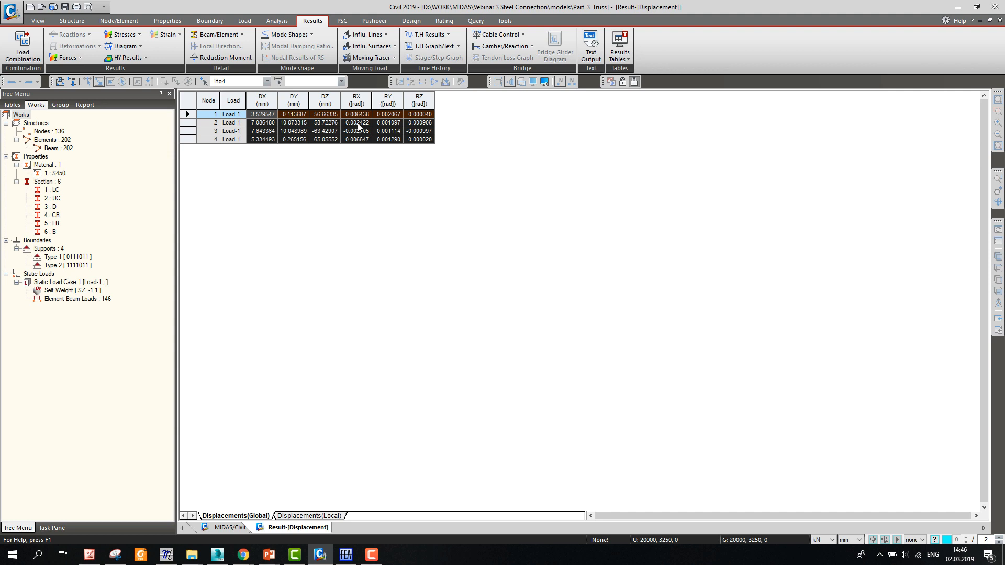
{"action": "key", "text": "alt+Tab"}
{"action": "type", "text": "3.53\t-0.11\t-56.66\t-0.01\t0.00\t0.00 7.09\t10.07\t-58.72\t-0.00\t0.00\t0.00 7.64\t10.05\t-63.43\t-0.00\t0.00\t-0.00 5.33\t-0.27\t-65.06\t-0.01\t0.00\t-0.00"}
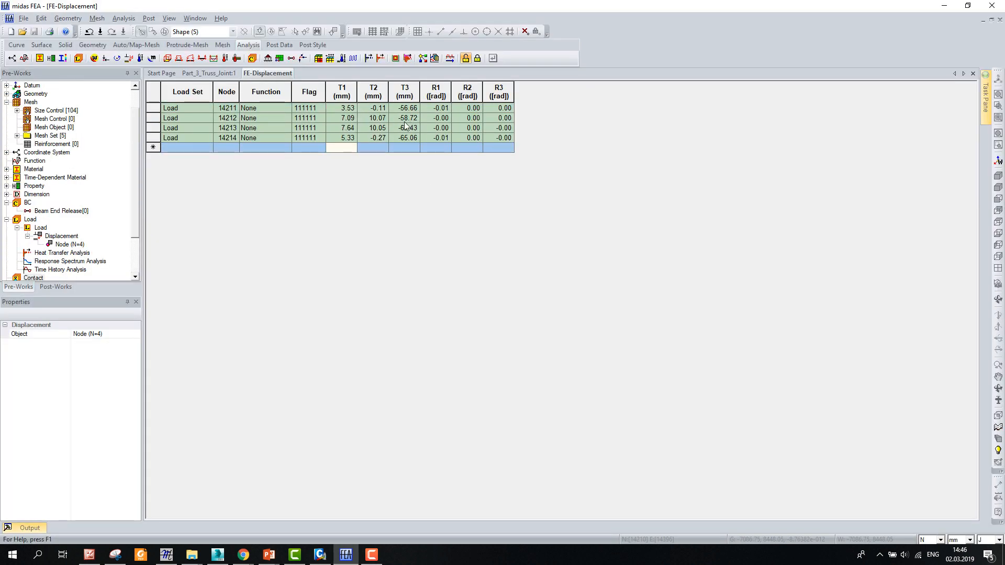
Return to the Part_3_Truss_Joint model view and run the Joint analysis linear static case
{"action": "left_click", "coordinate": [204, 74]}
{"action": "scroll", "coordinate": [729, 370], "scroll_direction": "up", "scroll_amount": 2}
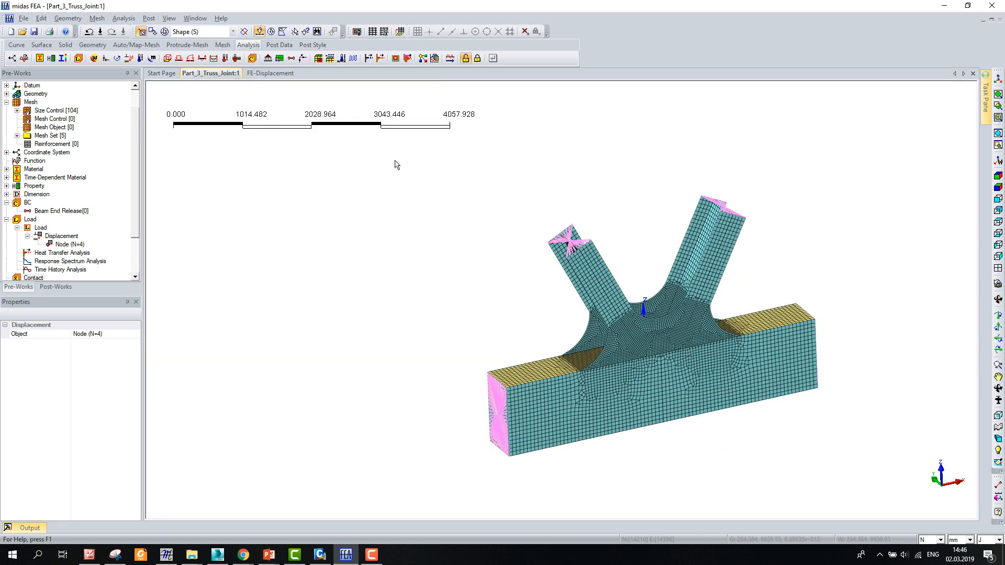
{"action": "left_click", "coordinate": [449, 58]}
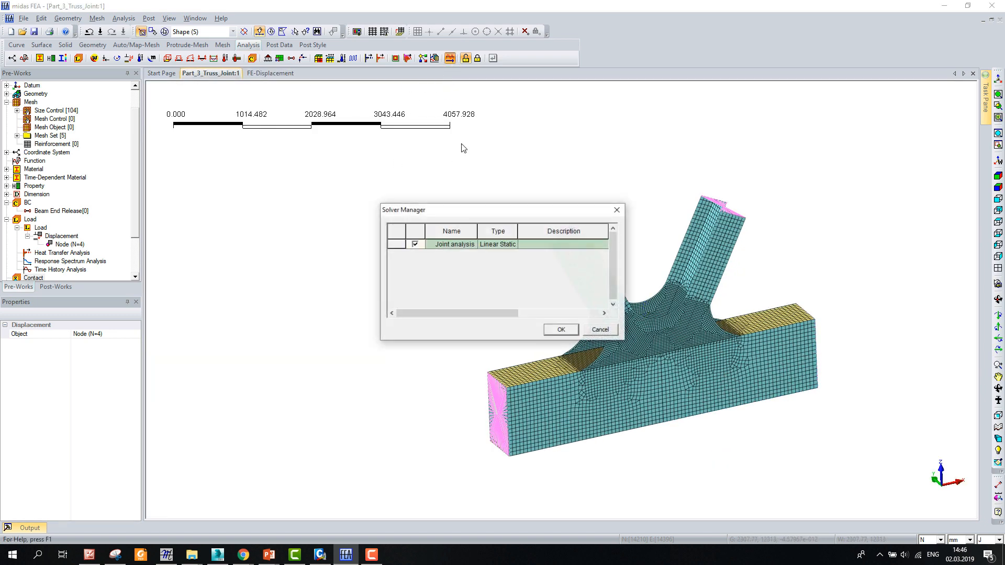
{"action": "left_click", "coordinate": [557, 328]}
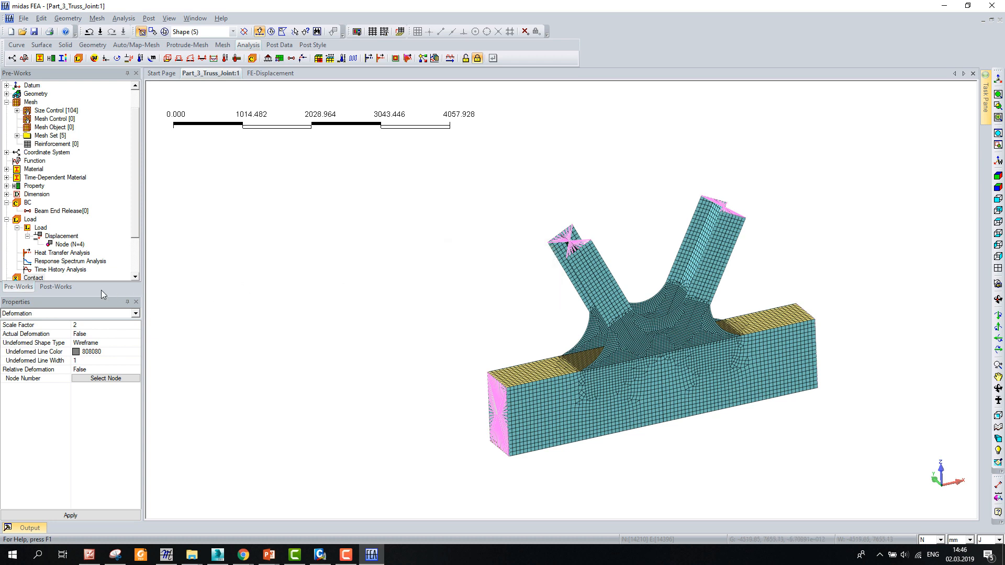
Plot the total displacement DXYZ contour from the Joint analysis results
{"action": "left_click", "coordinate": [55, 286]}
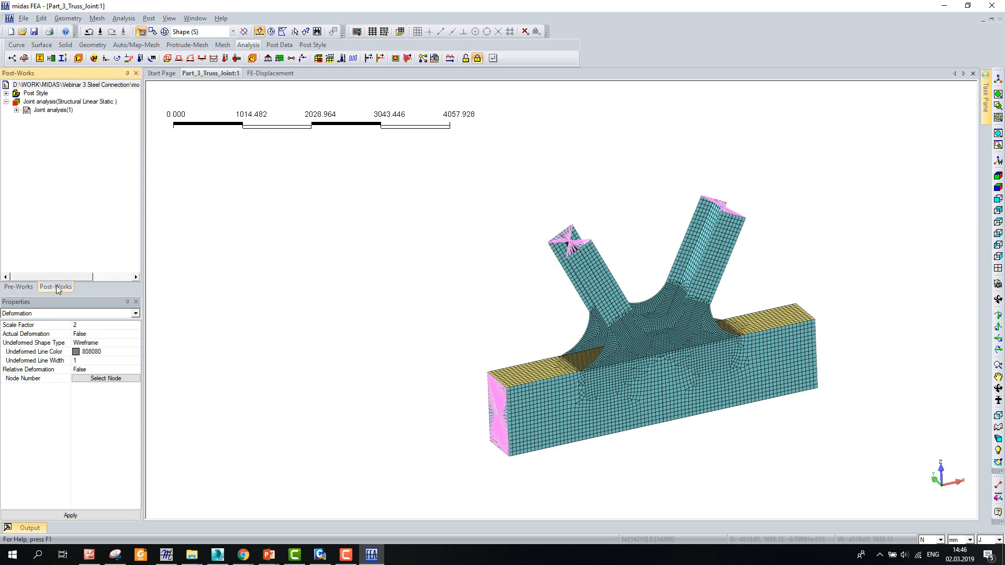
{"action": "left_click", "coordinate": [17, 111]}
{"action": "left_click", "coordinate": [27, 126]}
{"action": "double_click", "coordinate": [65, 160]}
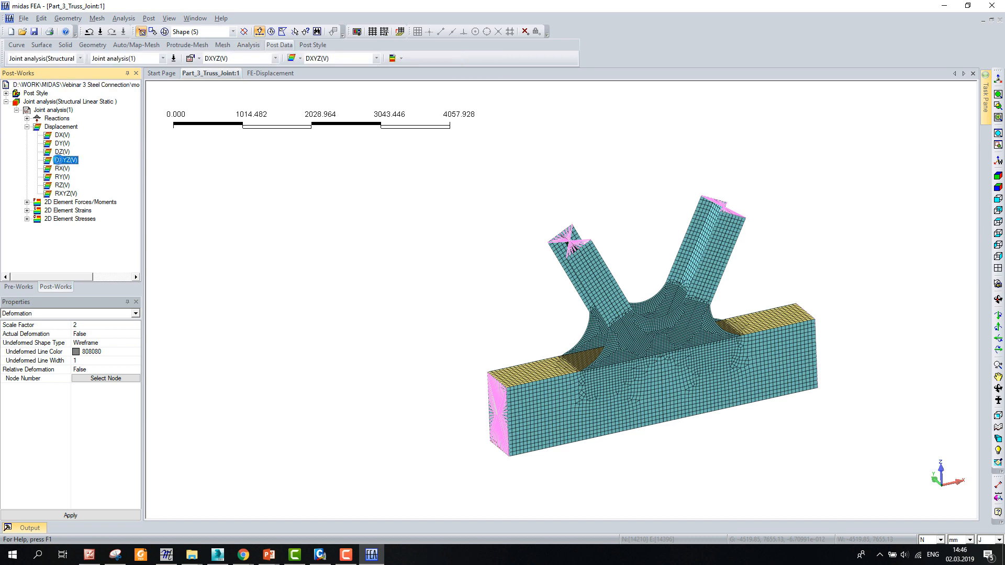
Examine the truss joint's deformed shape and displacement contour from several sides and from below
{"action": "scroll", "coordinate": [316, 223], "scroll_direction": "down", "scroll_amount": 2}
{"action": "scroll", "coordinate": [534, 293], "scroll_direction": "up", "scroll_amount": 4}
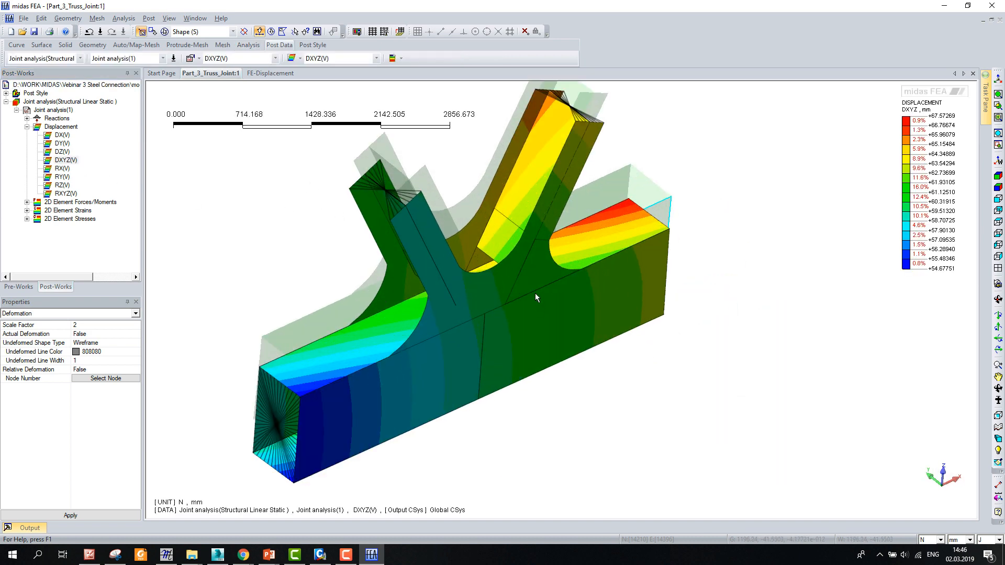
{"action": "scroll", "coordinate": [519, 263], "scroll_direction": "down", "scroll_amount": 2}
{"action": "scroll", "coordinate": [519, 263], "scroll_direction": "down", "scroll_amount": 1}
{"action": "middle_click_drag", "start_coordinate": [519, 263], "coordinate": [505, 227]}
{"action": "middle_click_drag", "start_coordinate": [526, 272], "coordinate": [473, 233]}
{"action": "scroll", "coordinate": [473, 293], "scroll_direction": "up", "scroll_amount": 5}
{"action": "middle_click_drag", "start_coordinate": [472, 293], "coordinate": [539, 328]}
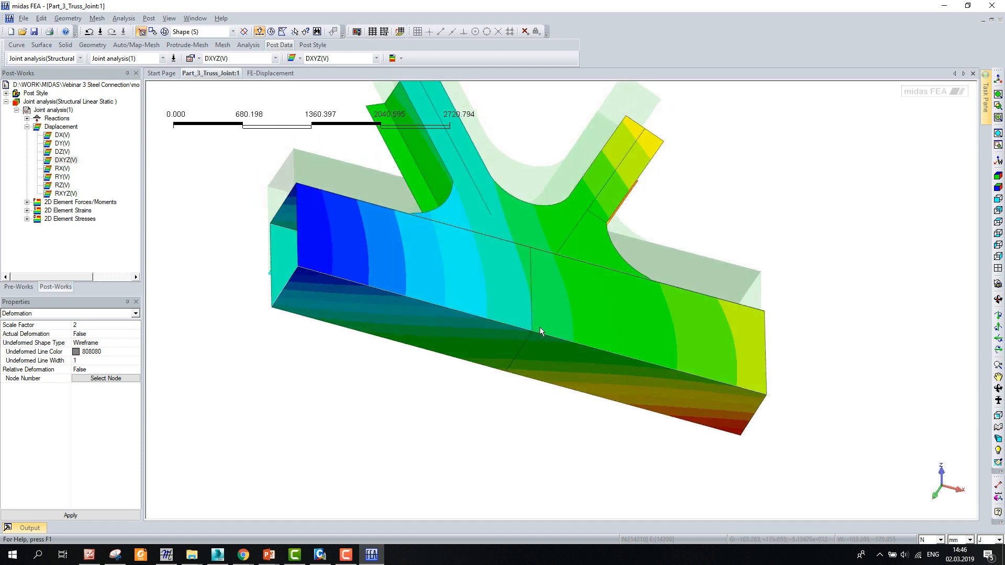
{"action": "scroll", "coordinate": [472, 232], "scroll_direction": "down", "scroll_amount": 2}
{"action": "scroll", "coordinate": [497, 232], "scroll_direction": "up", "scroll_amount": 2}
Probe the DXYZ displacement at a node on the chord's underside near the middle of the joint
{"action": "left_click", "coordinate": [148, 17]}
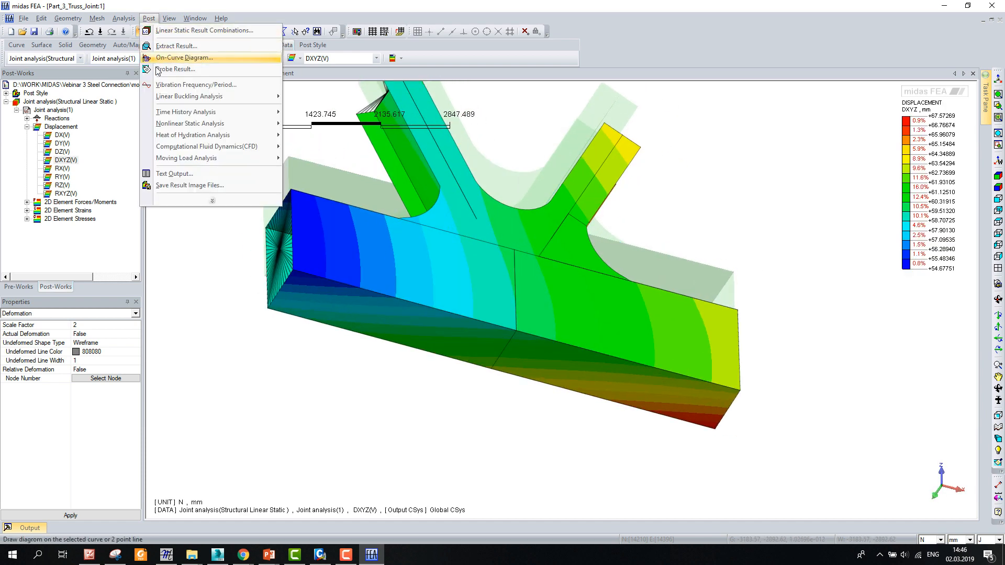
{"action": "left_click", "coordinate": [178, 70]}
{"action": "left_click", "coordinate": [503, 351]}
{"action": "scroll", "coordinate": [504, 360], "scroll_direction": "up", "scroll_amount": 1}
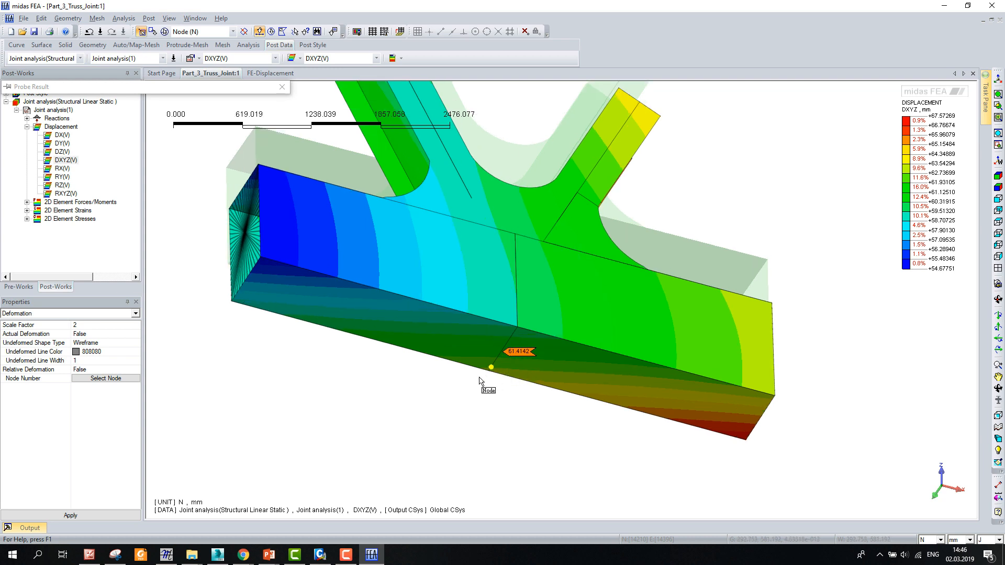
Switch to midas Civil and show the beam model as solid sections with a DXYZ displacement contour and values for Load-1
{"action": "left_click", "coordinate": [319, 554]}
{"action": "left_click", "coordinate": [229, 526]}
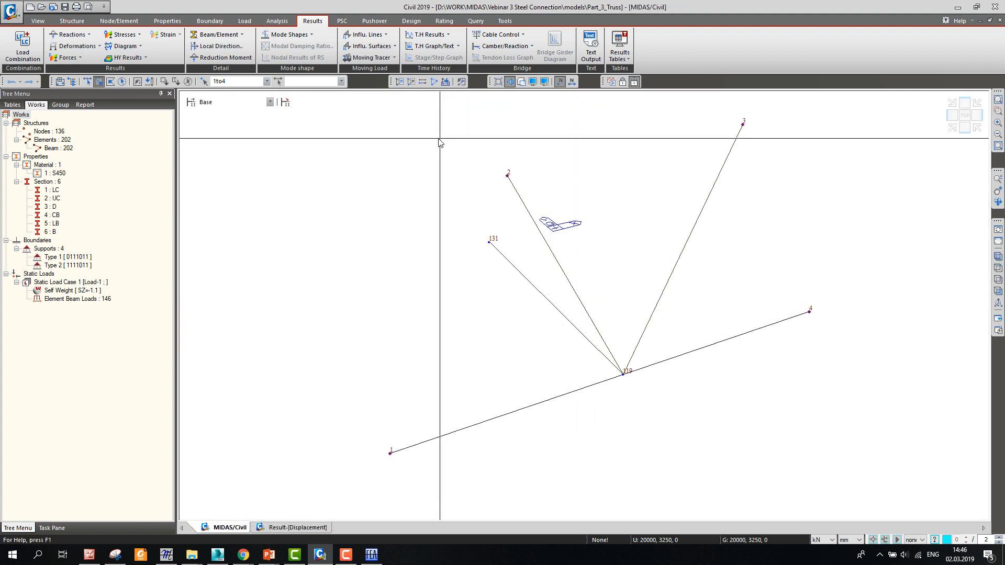
{"action": "key", "text": "ctrl+h"}
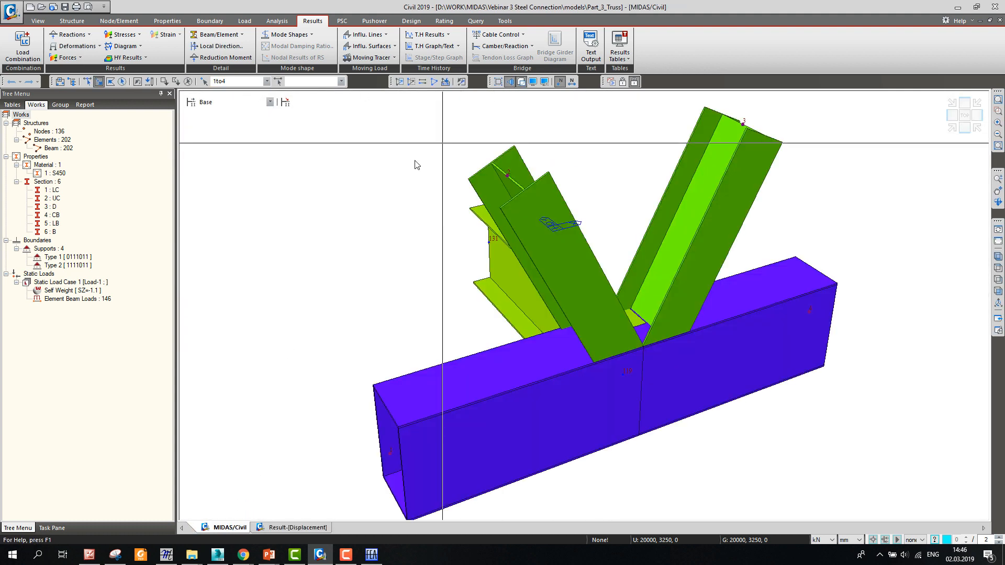
{"action": "right_click", "coordinate": [435, 180]}
{"action": "mouse_move", "coordinate": [440, 183]}
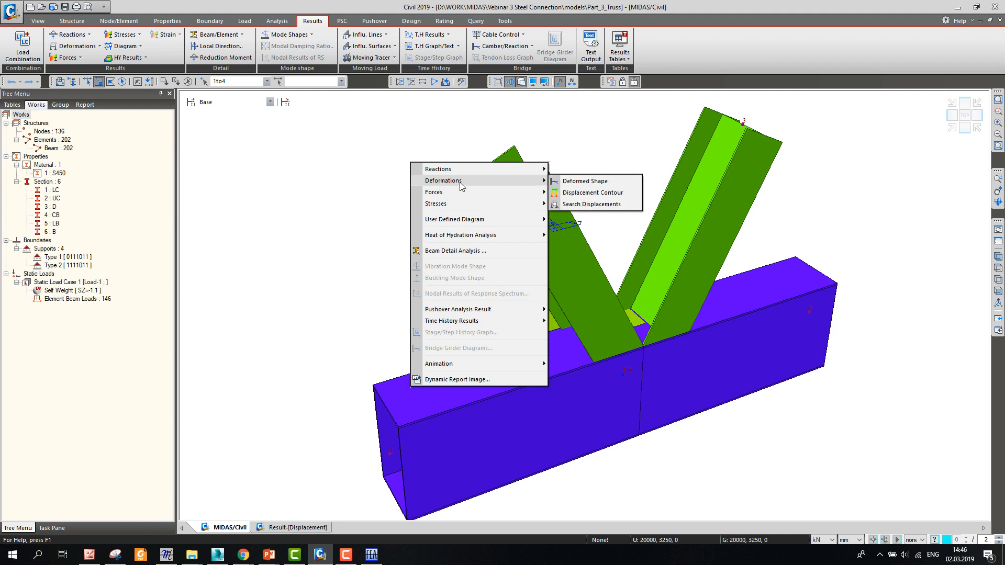
{"action": "left_click", "coordinate": [570, 198]}
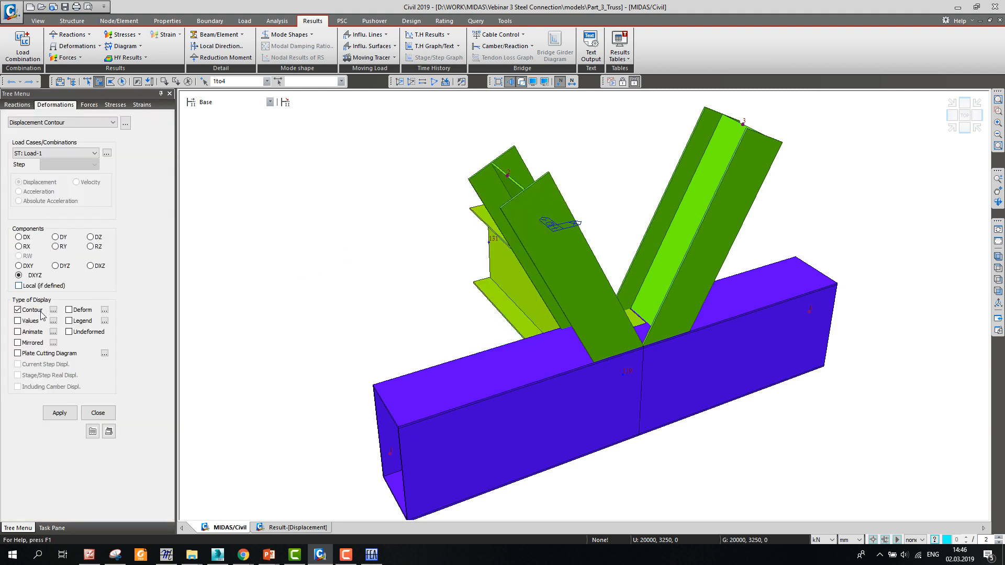
{"action": "left_click", "coordinate": [65, 416]}
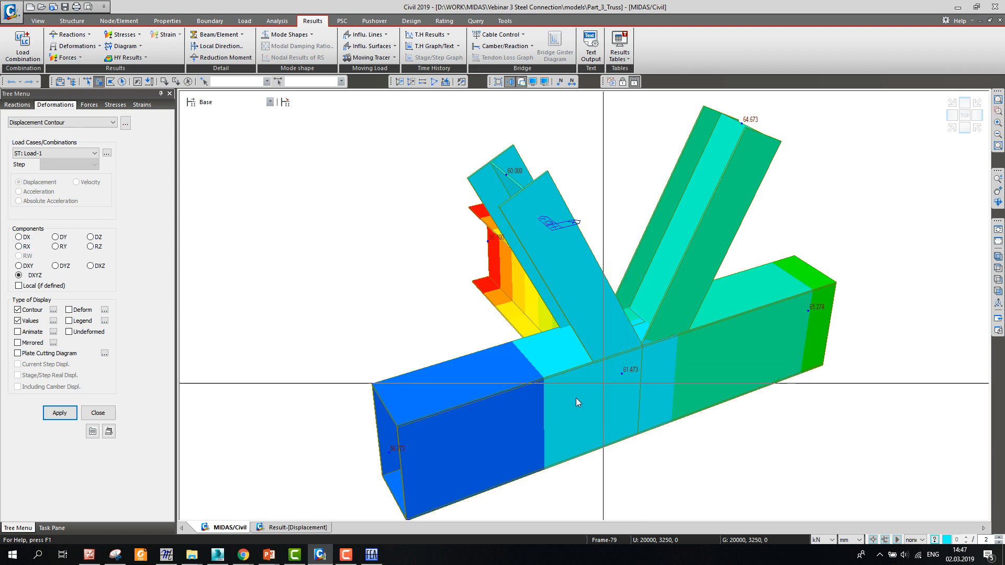
Return to midas FEA and compare the joint's displacement contour, viewing the probed chord node from the opposite side
{"action": "left_click", "coordinate": [370, 554]}
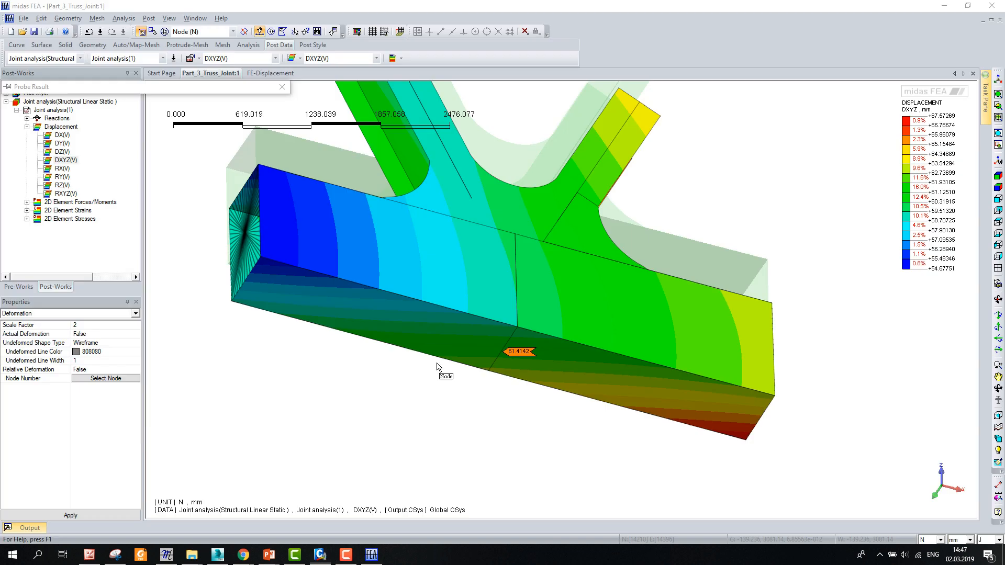
{"action": "scroll", "coordinate": [547, 291], "scroll_direction": "down", "scroll_amount": 2}
{"action": "middle_click_drag", "start_coordinate": [546, 240], "coordinate": [564, 379]}
{"action": "scroll", "coordinate": [560, 366], "scroll_direction": "down", "scroll_amount": 2}
{"action": "middle_click_drag", "start_coordinate": [542, 344], "coordinate": [529, 337]}
{"action": "middle_click_drag", "start_coordinate": [700, 353], "coordinate": [610, 410]}
{"action": "scroll", "coordinate": [526, 250], "scroll_direction": "up", "scroll_amount": 2}
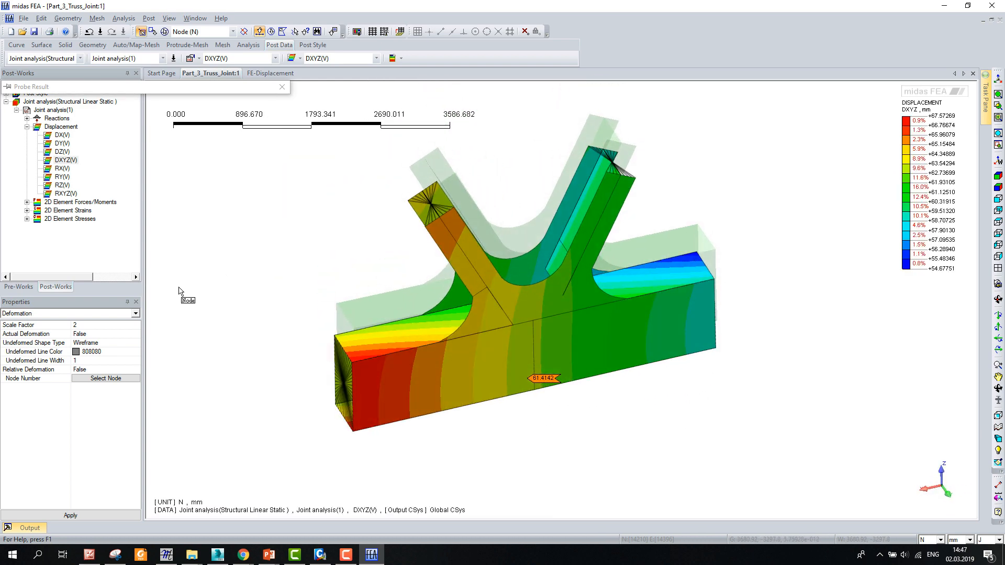
Plot the LO-Plate, Top, von Mises Stress contour and inspect the stress concentration at the gusset's curved edge between the diagonals
{"action": "left_click", "coordinate": [26, 219]}
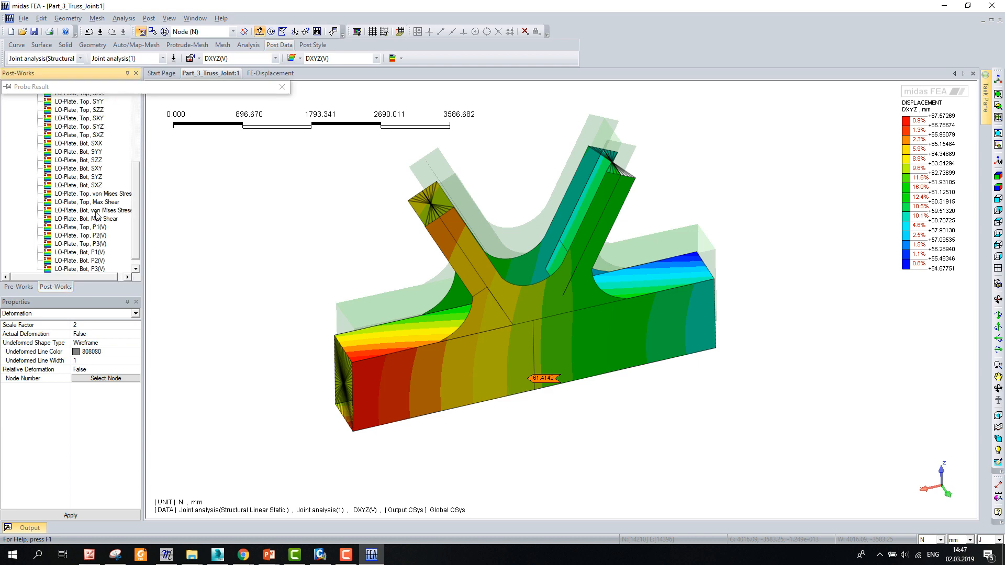
{"action": "double_click", "coordinate": [99, 194]}
{"action": "scroll", "coordinate": [576, 259], "scroll_direction": "up", "scroll_amount": 6}
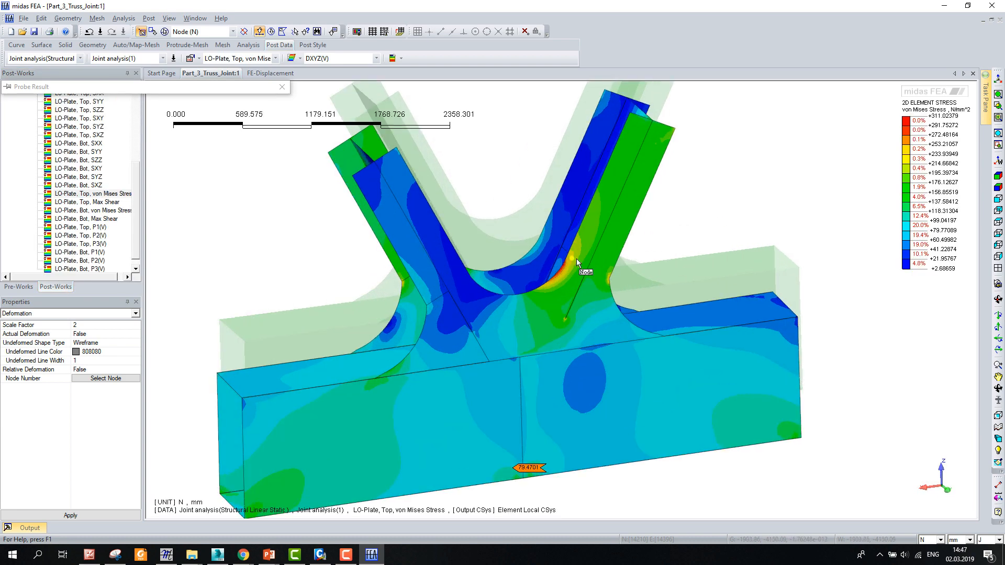
{"action": "mouse_move", "coordinate": [554, 284]}
{"action": "middle_mouse_down"}
{"action": "mouse_move", "coordinate": [537, 177]}
{"action": "mouse_move", "coordinate": [550, 291]}
{"action": "middle_mouse_up"}
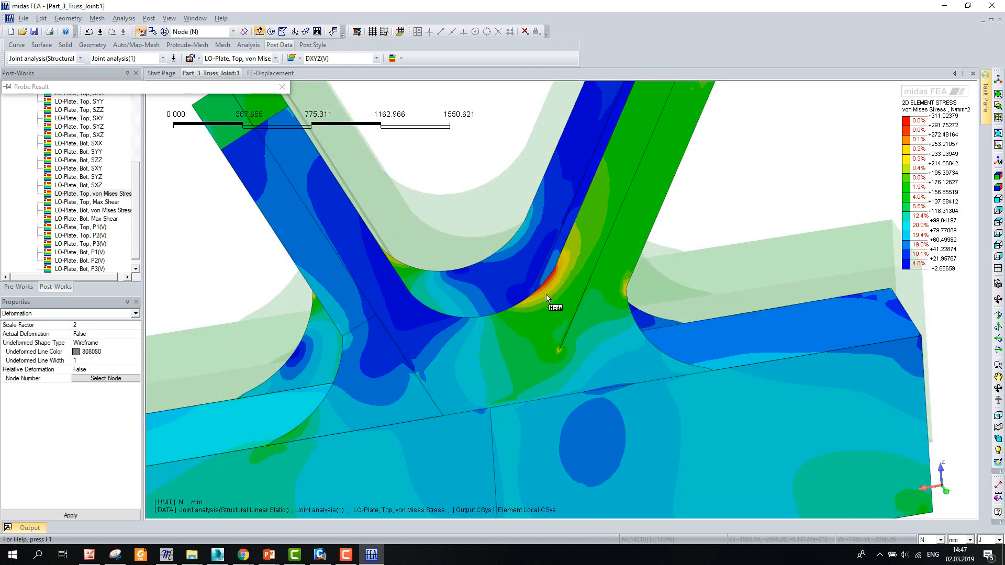
{"action": "scroll", "coordinate": [555, 298], "scroll_direction": "down", "scroll_amount": 5}
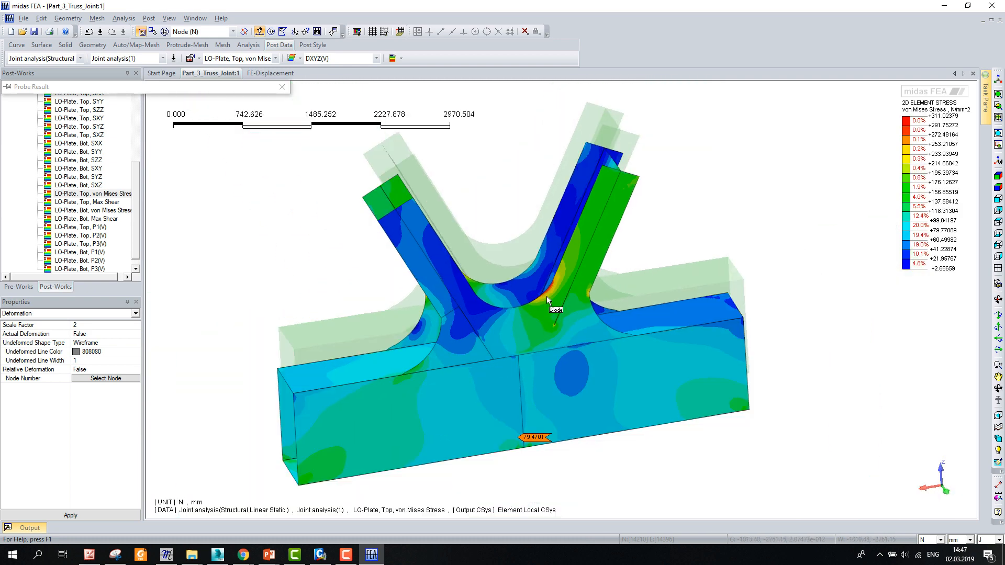